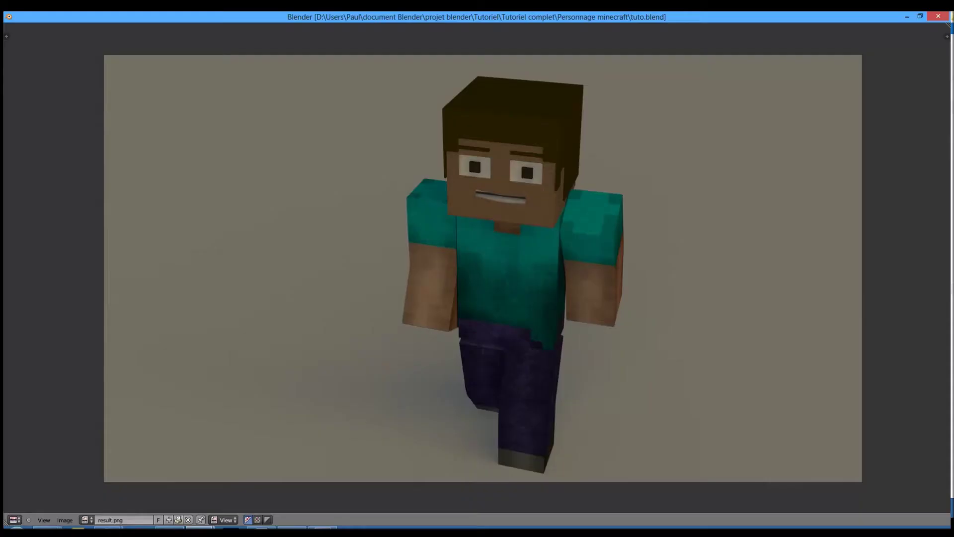
# Step: Examine the rendered result.png of the Minecraft character and return to the 3D scene
pyautogui.hotkey('alt', 'Tab')
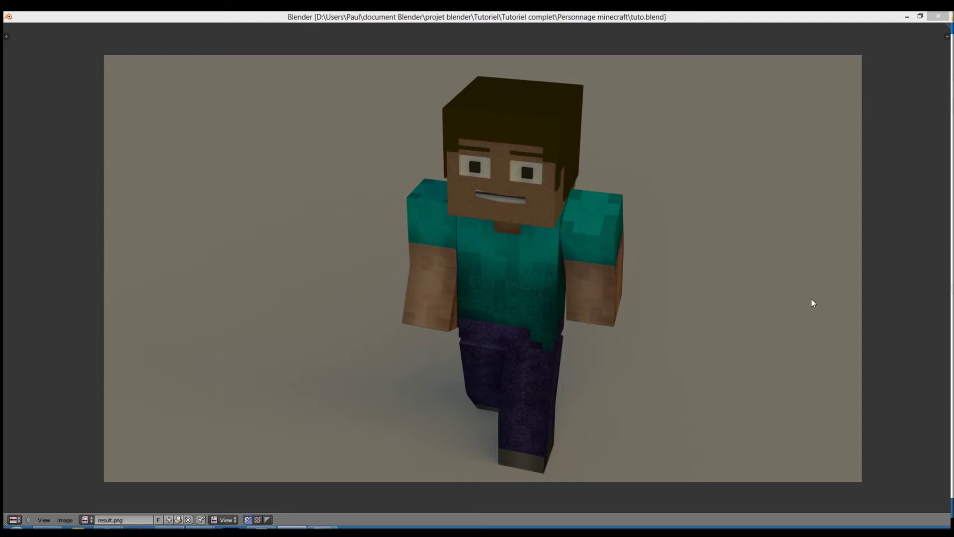
pyautogui.click(729, 239)
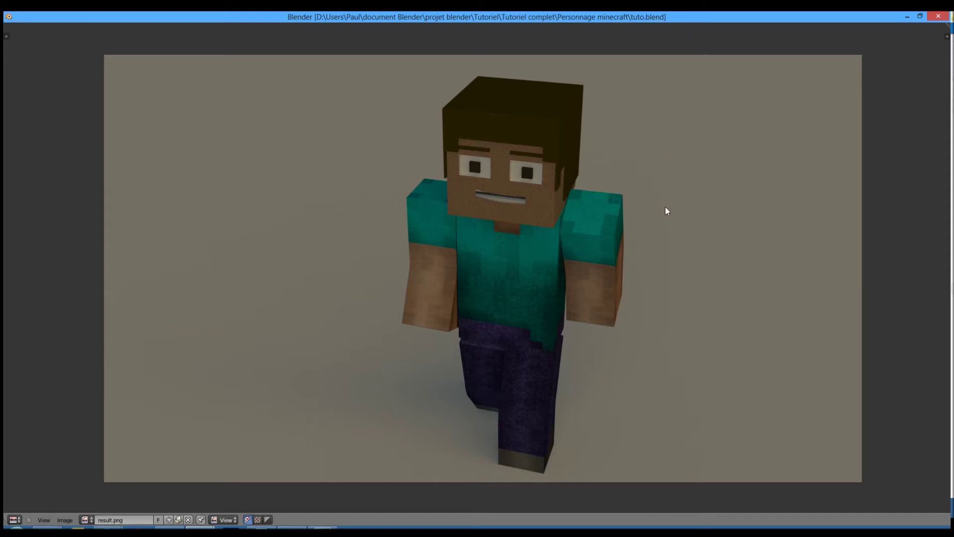
pyautogui.scroll(3, 647, 194)
pyautogui.scroll(-2, 672, 304)
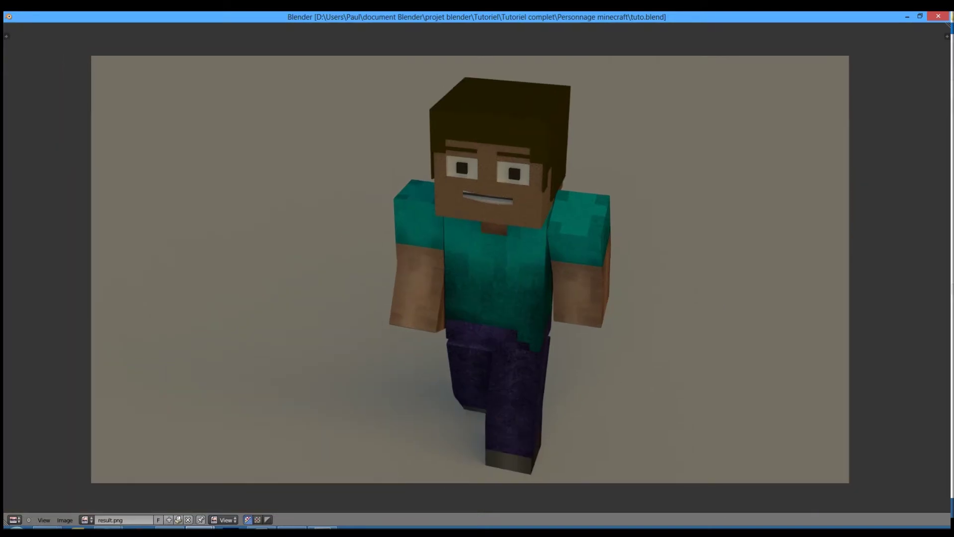
pyautogui.press('Escape')
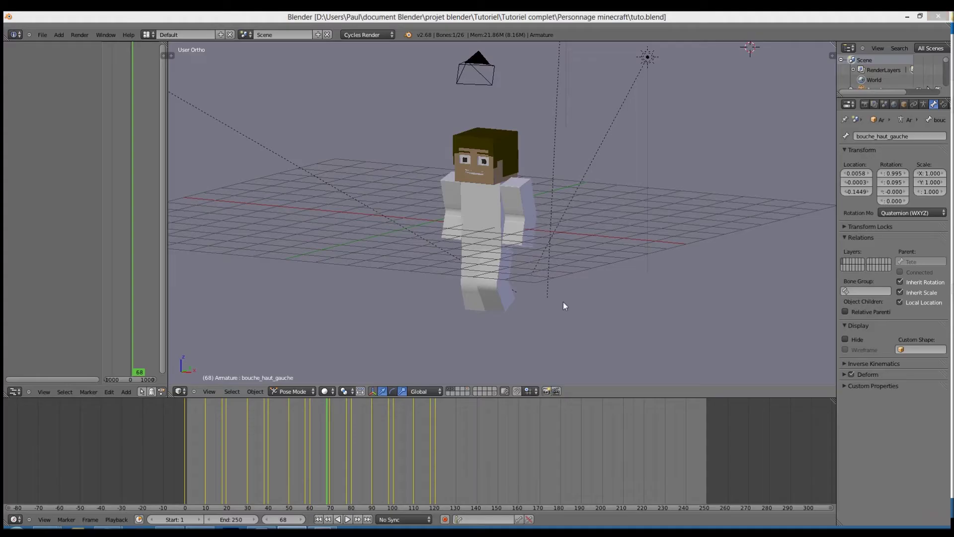
# Step: Play back the character's walk animation from the first frame while viewing it from several angles
pyautogui.moveTo(563, 302); pyautogui.dragTo(539, 310, button='middle')
pyautogui.click(158, 441)
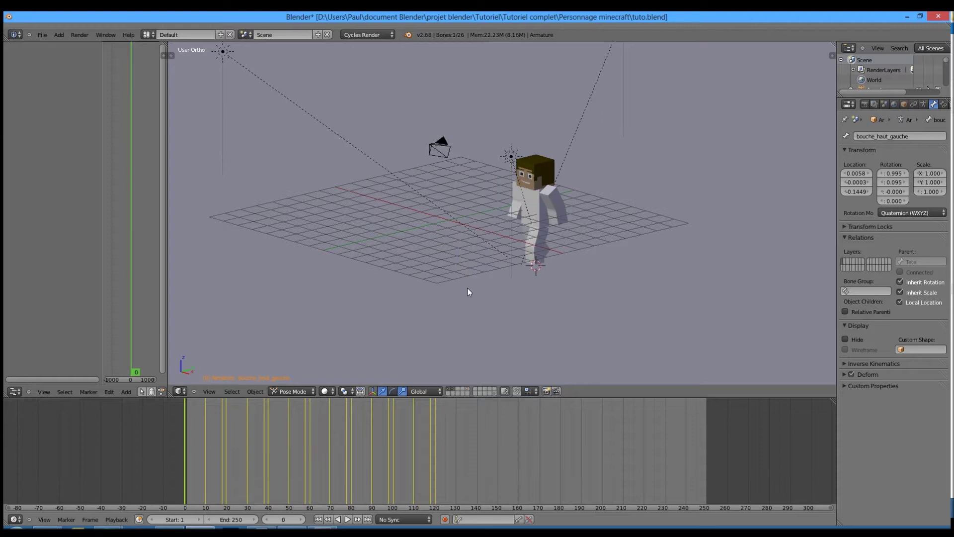
pyautogui.hotkey('alt', 'a')
pyautogui.scroll(3, 487, 293)
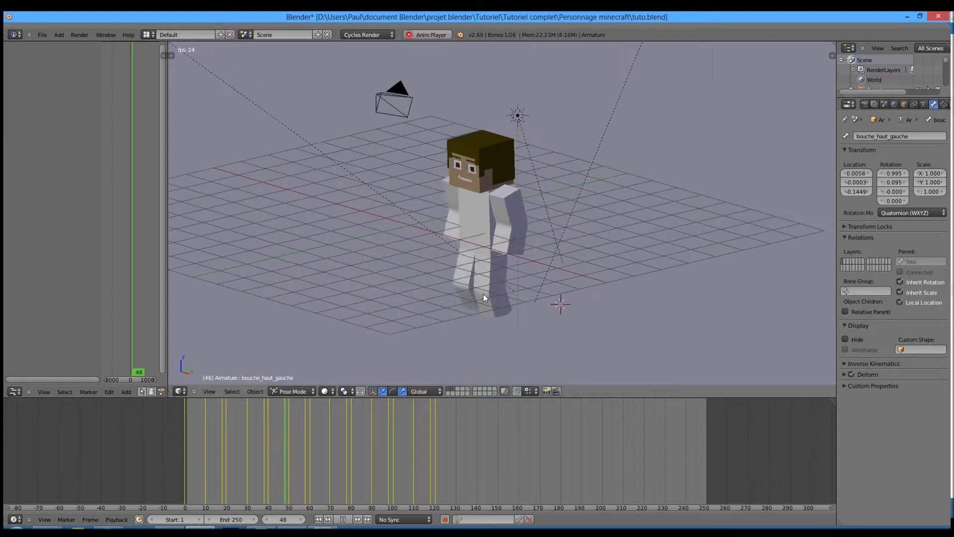
pyautogui.moveTo(411, 307); pyautogui.dragTo(448, 302, button='middle')
pyautogui.click(175, 428)
pyautogui.moveTo(610, 303); pyautogui.dragTo(569, 301, button='middle')
pyautogui.hotkey('alt', 'a')
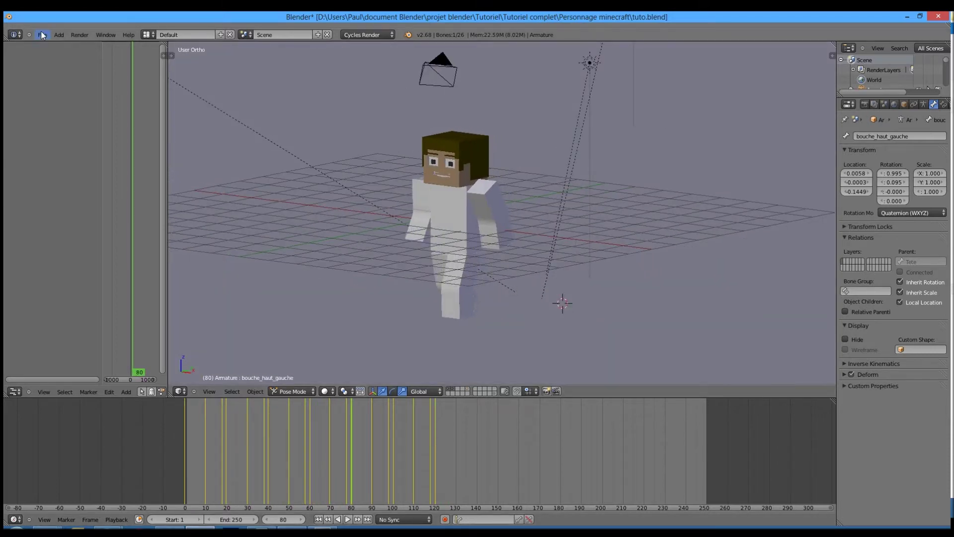
# Step: Open the recent project file Personnage minecraft.blend
pyautogui.click(42, 35)
pyautogui.moveTo(75, 64)
pyautogui.click(155, 73)
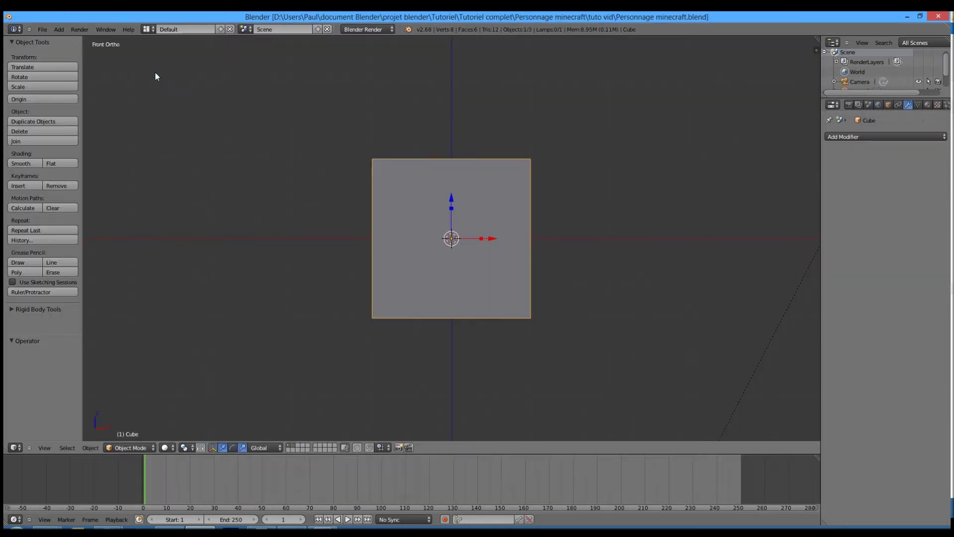
# Step: Load the Minecraft character reference sheet as a background image of the 3D view
pyautogui.scroll(-1, 420, 204)
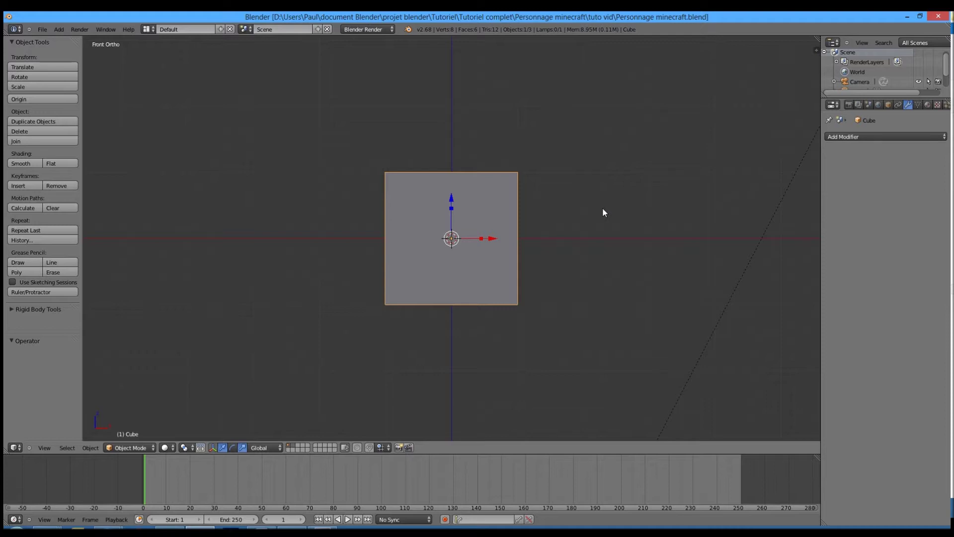
pyautogui.click(817, 51)
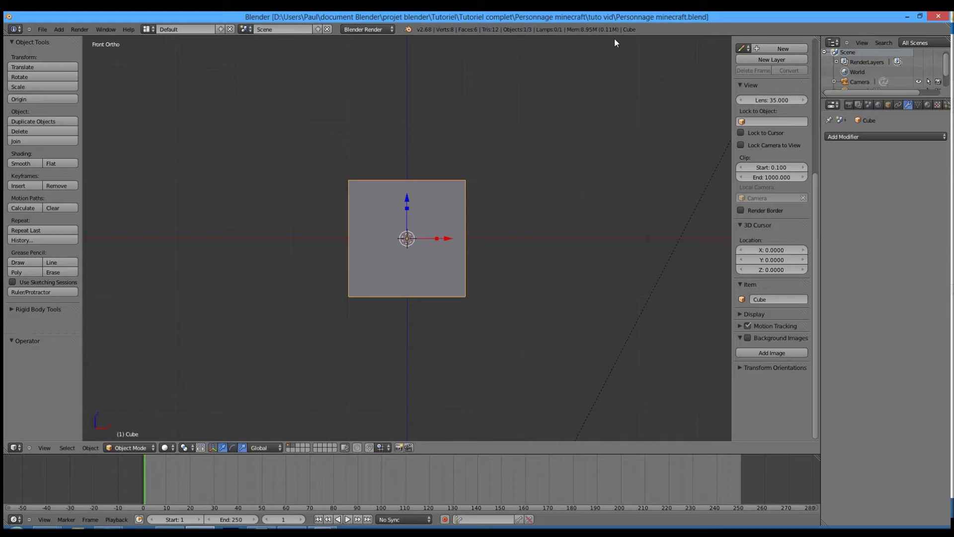
pyautogui.click(729, 70)
pyautogui.press('n')
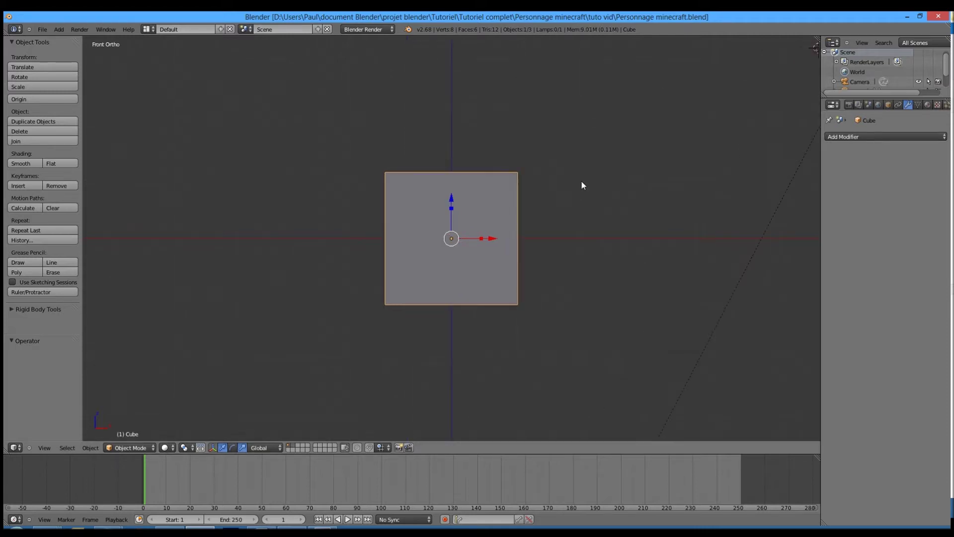
pyautogui.press('n')
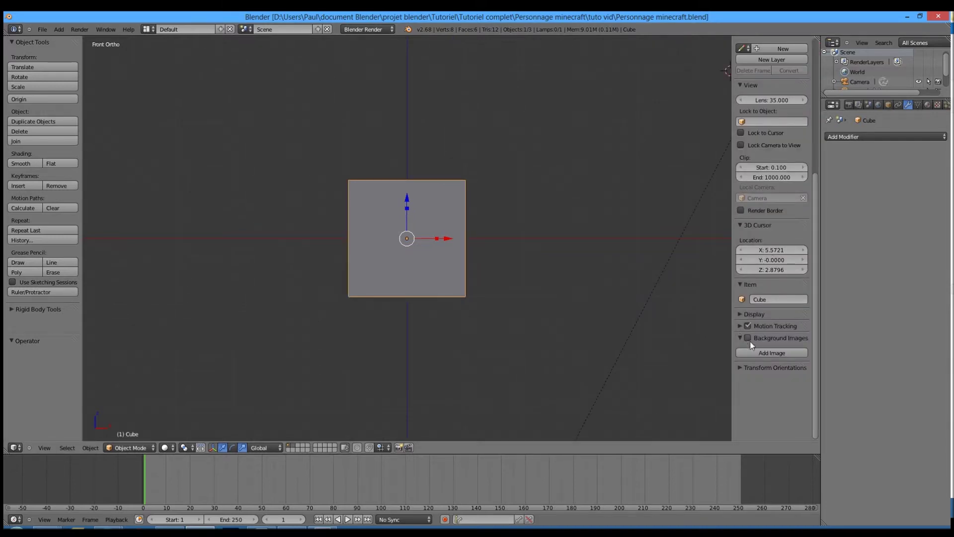
pyautogui.click(772, 353)
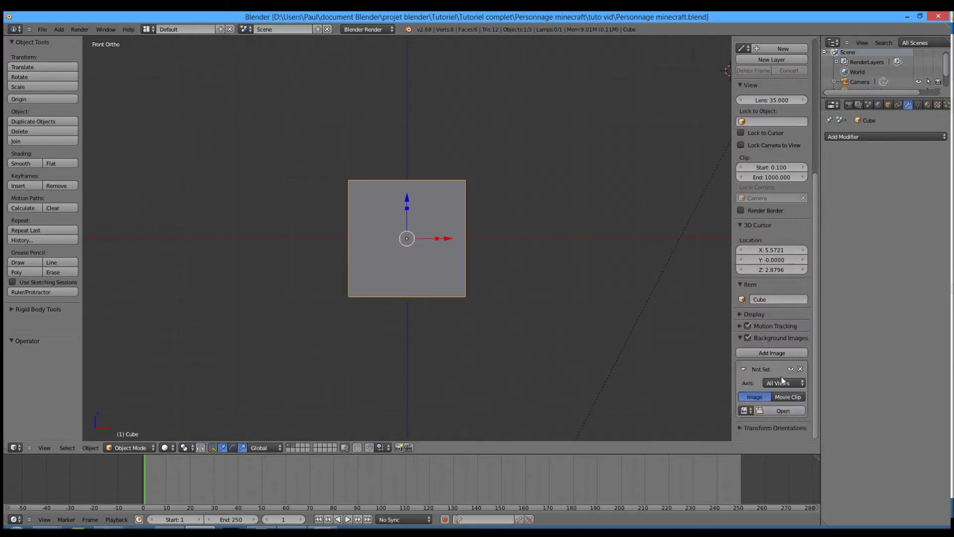
pyautogui.click(783, 411)
pyautogui.doubleClick(142, 126)
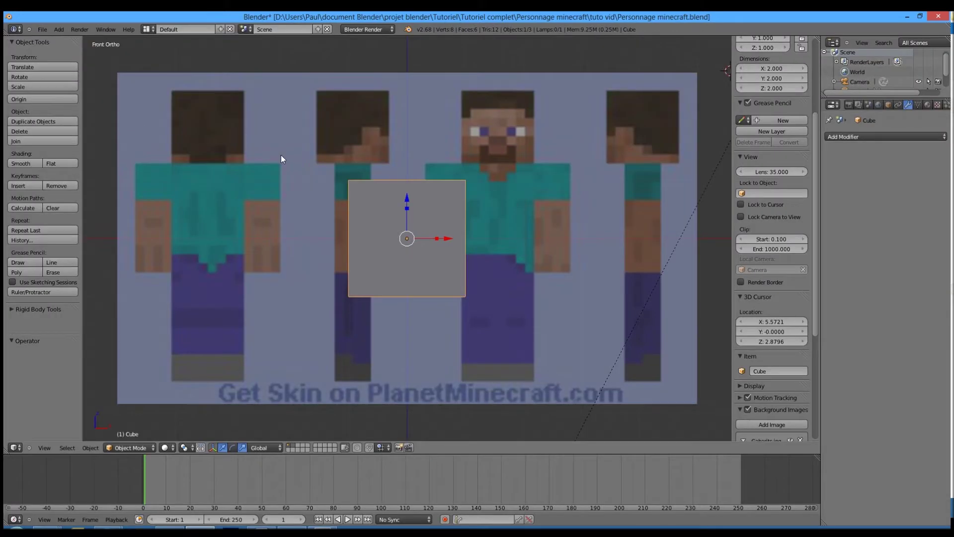
# Step: Move the cube in front view by about 1.568 on X and 0.3 on Z over the front-facing torso, using wireframe shading
pyautogui.scroll(2, 432, 130)
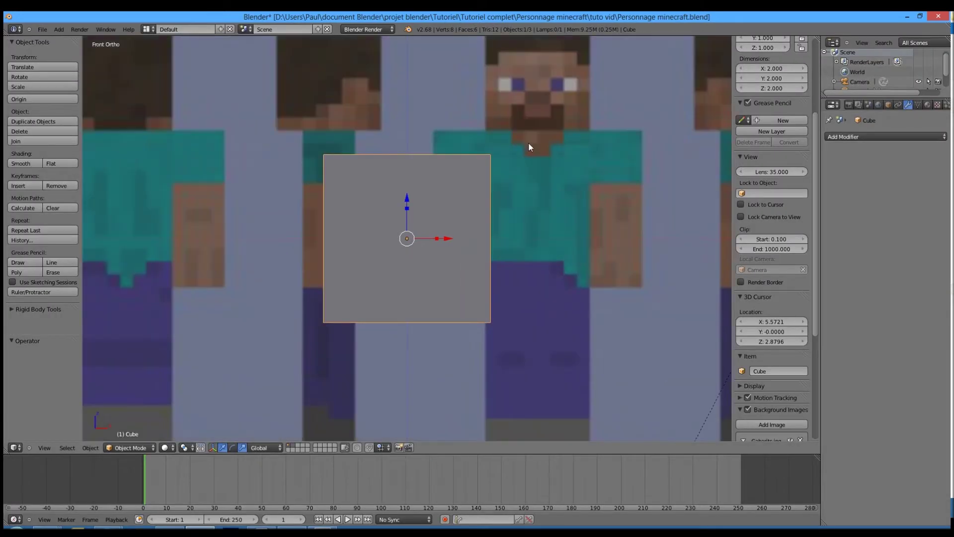
pyautogui.scroll(-1, 529, 135)
pyautogui.keyDown('shift'); pyautogui.moveTo(529, 121); pyautogui.dragTo(466, 193, button='middle'); pyautogui.keyUp('shift')
pyautogui.scroll(1, 425, 318)
pyautogui.press('g')
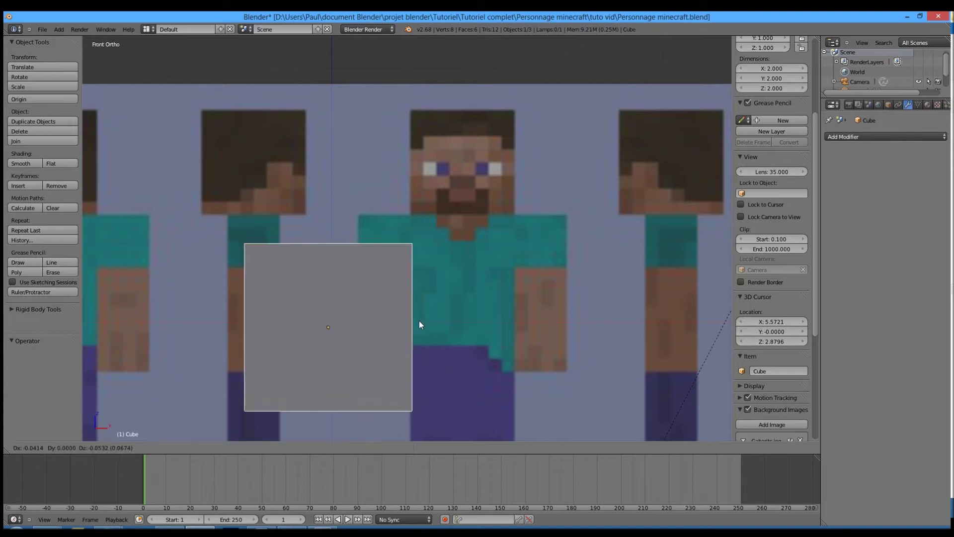
pyautogui.click(545, 292)
pyautogui.press('z')
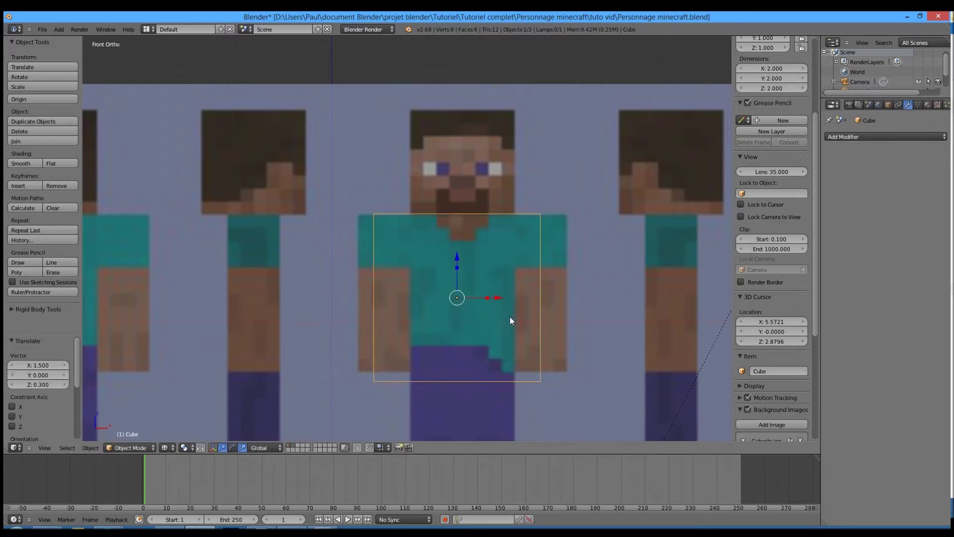
pyautogui.scroll(4, 511, 320)
pyautogui.moveTo(557, 363); pyautogui.dragTo(565, 363)
pyautogui.scroll(-5, 563, 355)
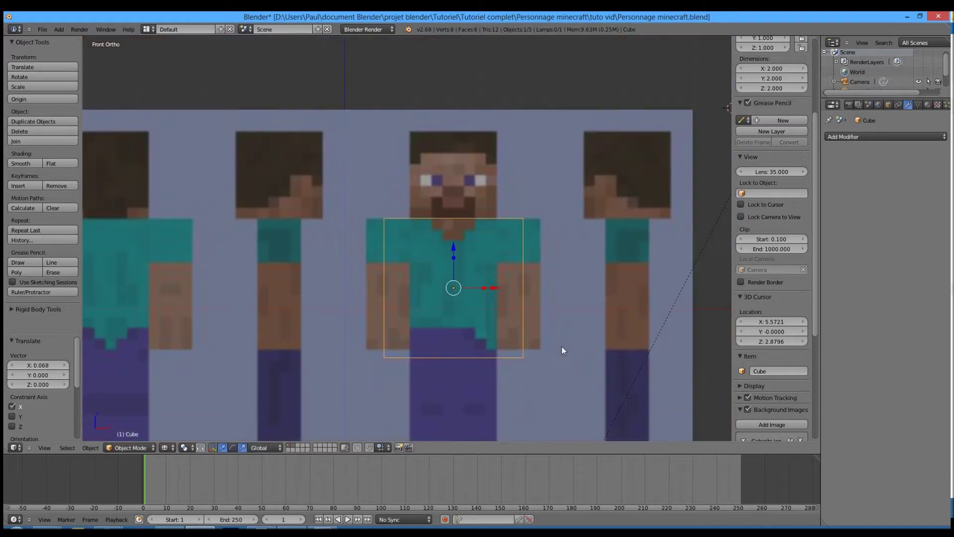
# Step: In right view, move the cube about 4.055 along Y onto the rightmost side-view figure's torso
pyautogui.press('KP_3')
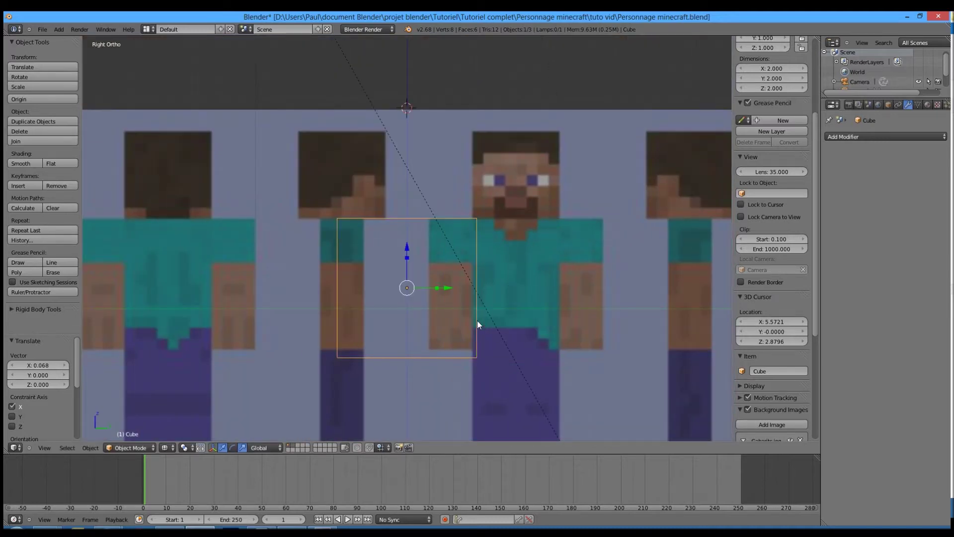
pyautogui.moveTo(448, 290); pyautogui.dragTo(726, 292)
pyautogui.keyDown('shift'); pyautogui.moveTo(602, 284); pyautogui.dragTo(577, 282, button='middle'); pyautogui.keyUp('shift')
pyautogui.scroll(3, 557, 281)
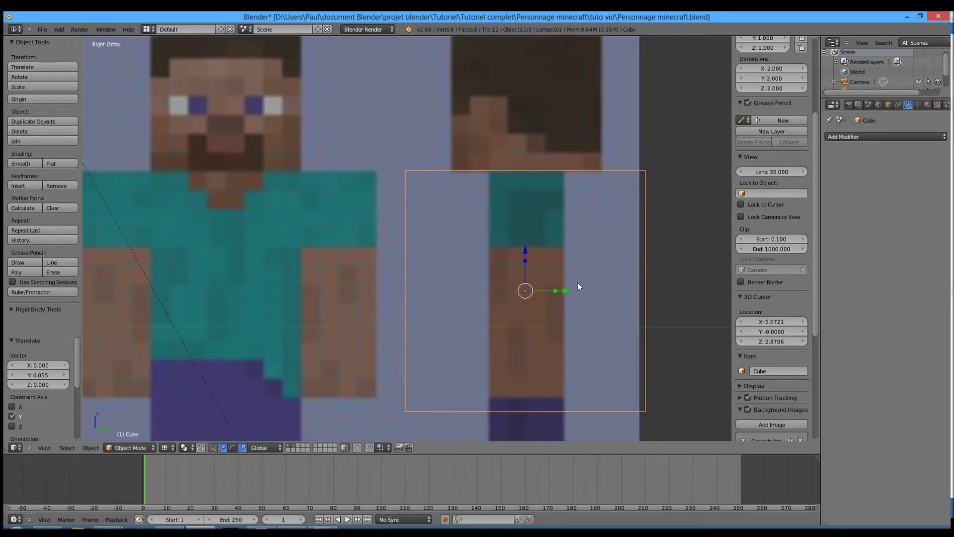
# Step: Scale the cube's mesh along Y by 0.4 in Edit Mode
pyautogui.press('Tab')
pyautogui.press('s')
pyautogui.press('y')
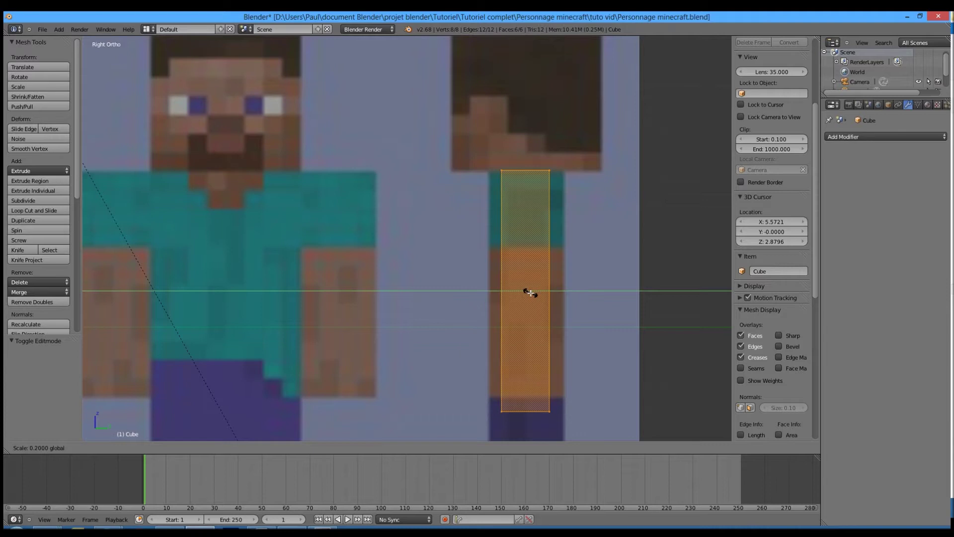
pyautogui.click(533, 292)
pyautogui.scroll(2, 532, 279)
# Step: Scale the mesh along Y by 0.8 and shift it about 0.009 on Y to fit the side-view torso, then return to Object Mode
pyautogui.press('g')
pyautogui.press('y')
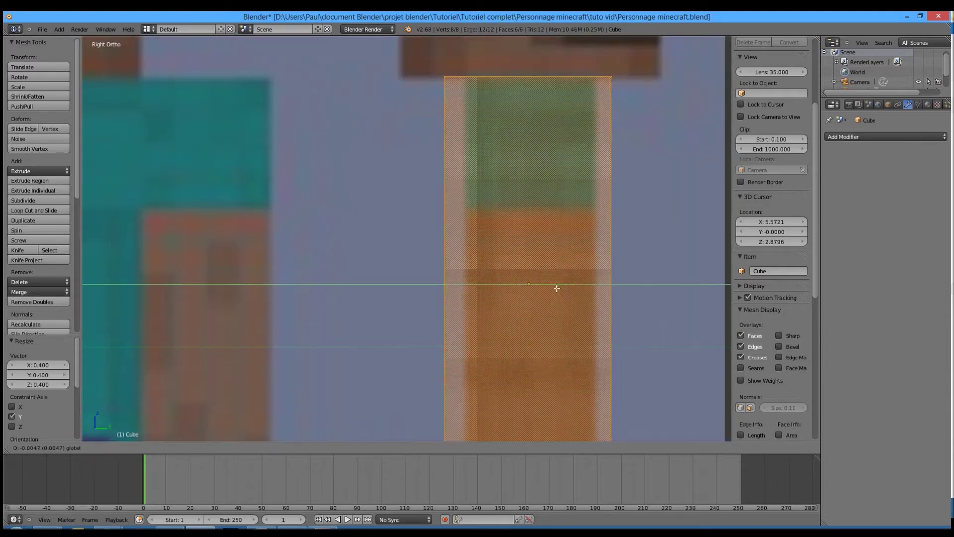
pyautogui.rightClick(548, 289)
pyautogui.press('s')
pyautogui.press('y')
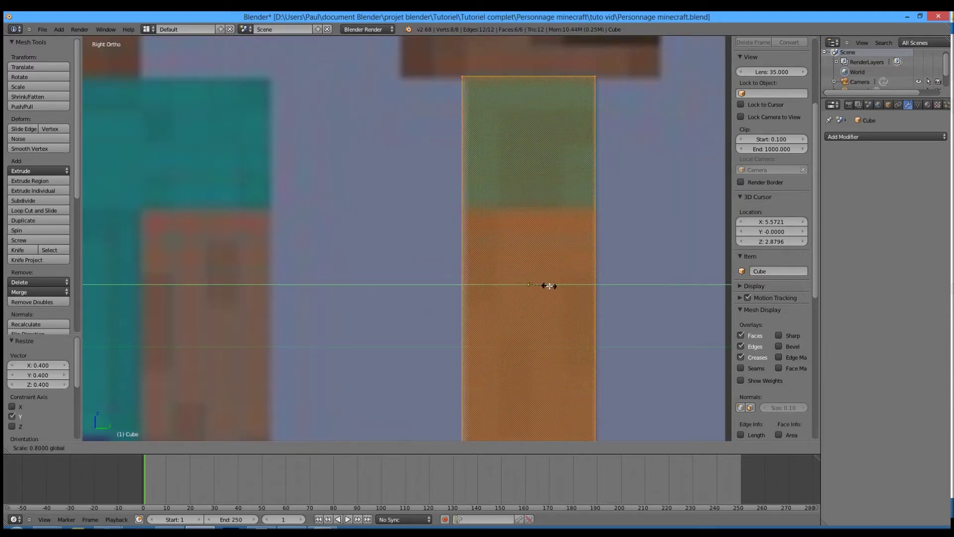
pyautogui.rightClick(550, 286)
pyautogui.press('s')
pyautogui.press('y')
pyautogui.rightClick(571, 285)
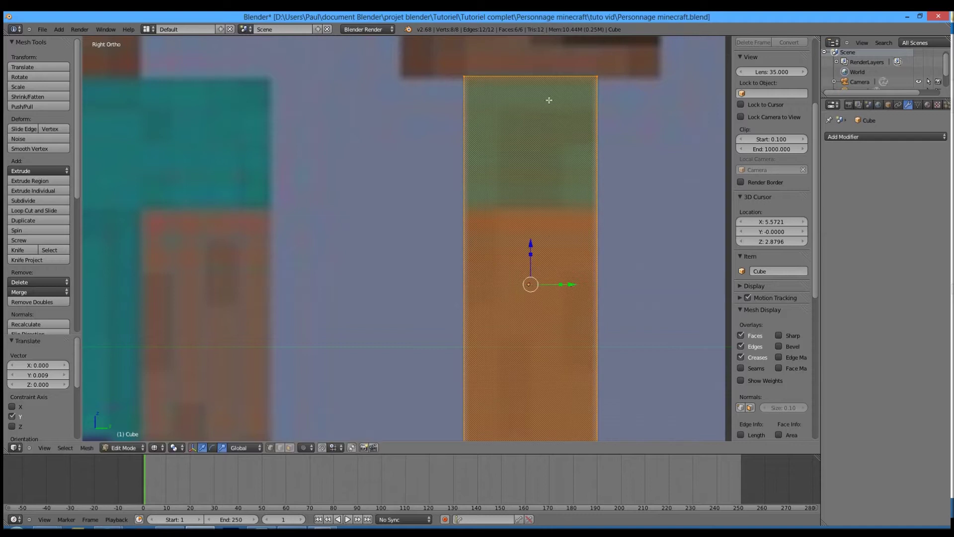
pyautogui.press('Tab')
pyautogui.scroll(-3, 481, 172)
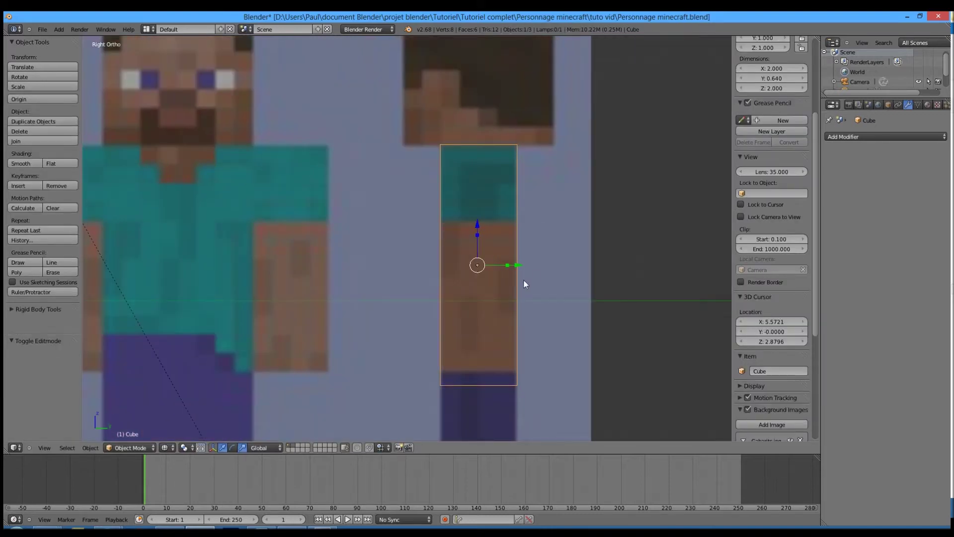
# Step: In front view, scale the mesh along X by 0.6 and then 1.061, and nudge it about -0.005 on X to match the torso's width
pyautogui.press('KP_1')
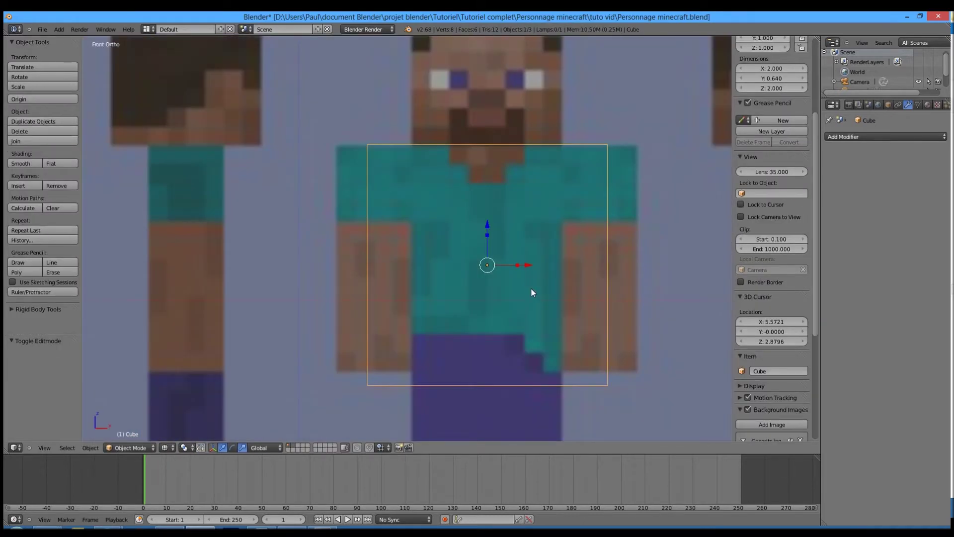
pyautogui.press('Tab')
pyautogui.press('s')
pyautogui.press('x')
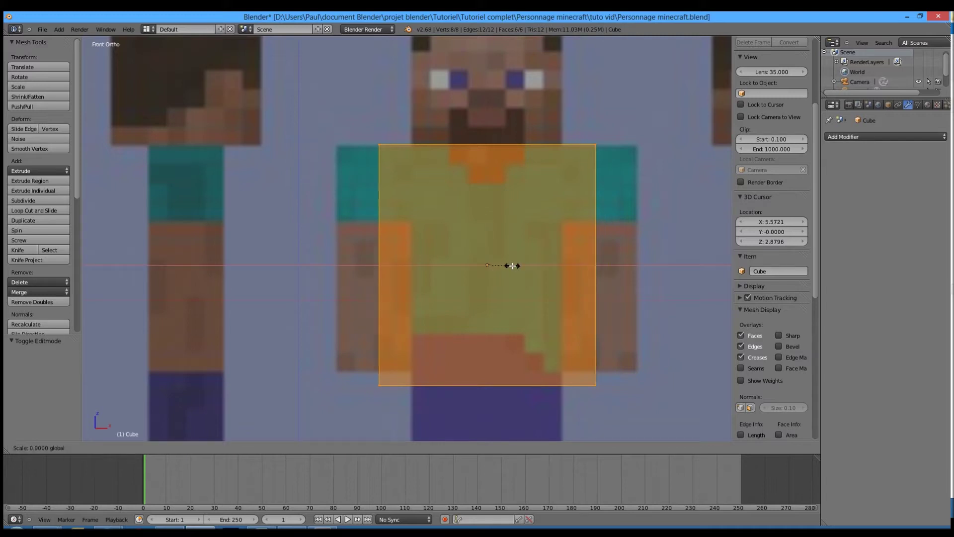
pyautogui.click(504, 265)
pyautogui.press('s')
pyautogui.press('x')
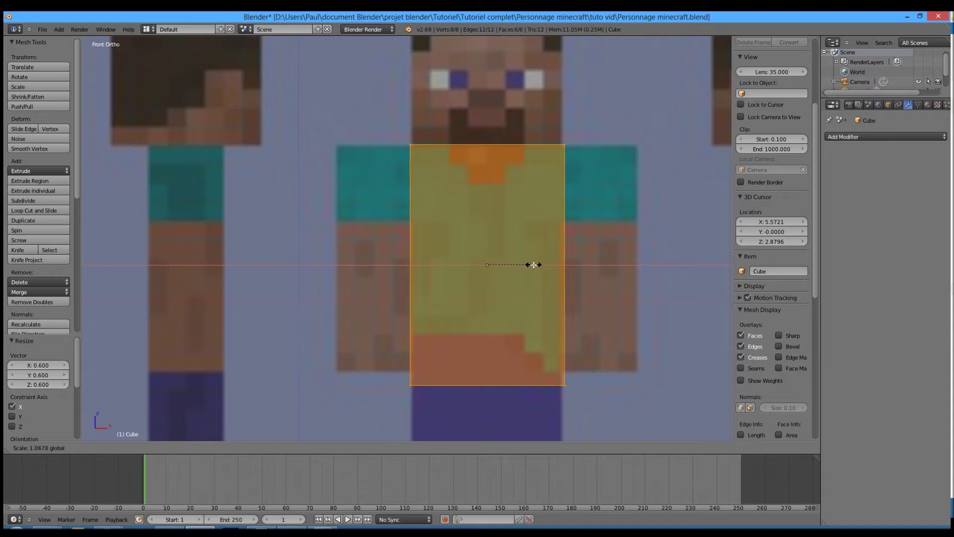
pyautogui.click(533, 264)
pyautogui.press('g')
pyautogui.press('x')
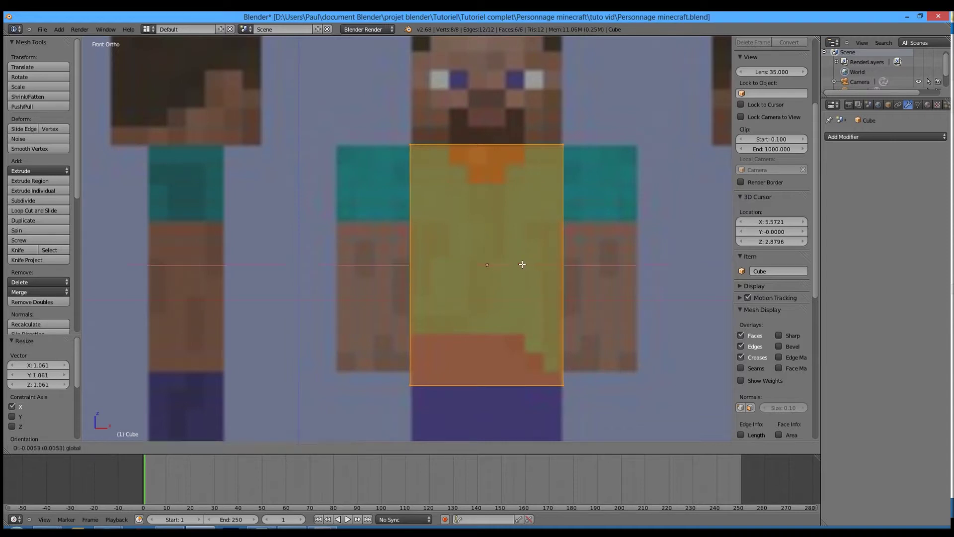
pyautogui.click(520, 264)
# Step: Select only the block's bottom vertices and raise them 0.1 along Z to the waist line
pyautogui.press('a')
pyautogui.press('b')
pyautogui.moveTo(329, 368); pyautogui.dragTo(616, 410)
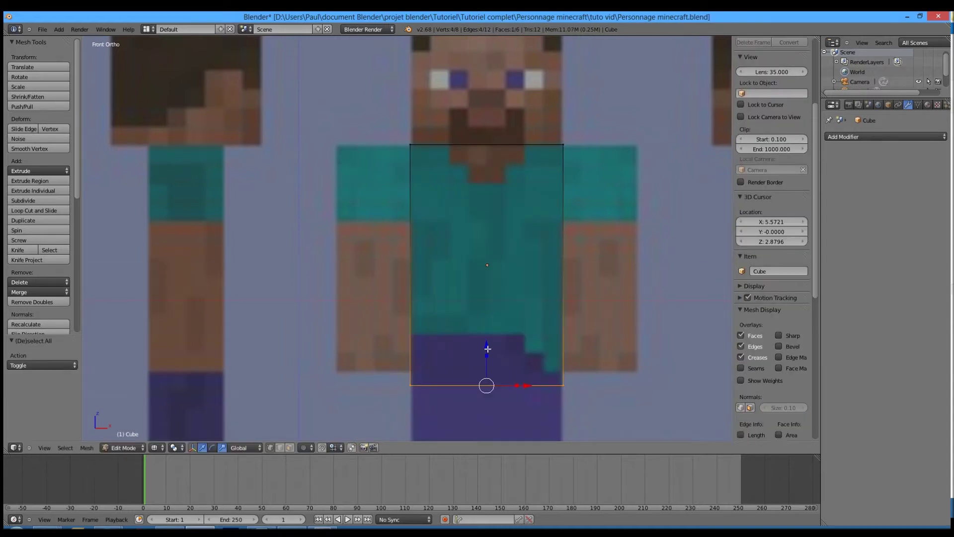
pyautogui.press('g')
pyautogui.press('z')
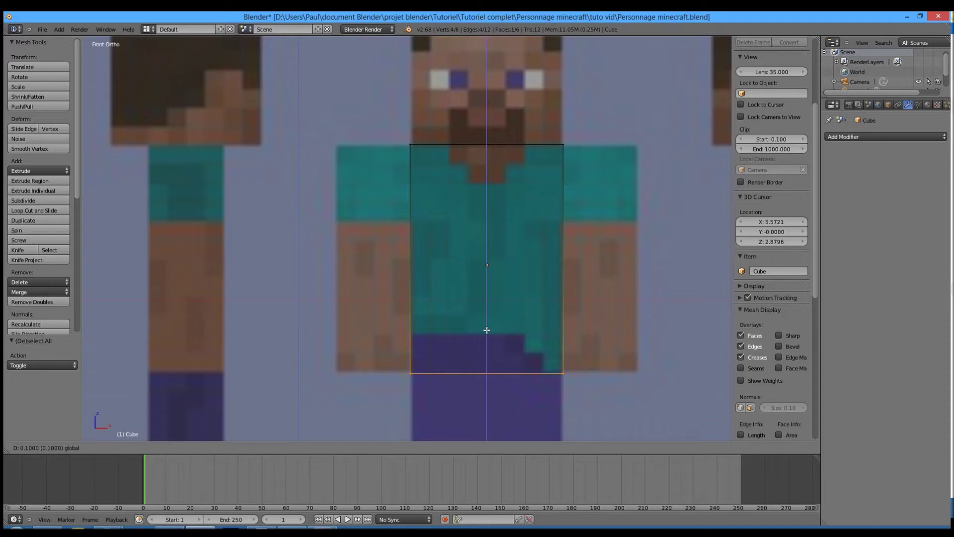
pyautogui.click(487, 330)
# Step: Deselect the torso block's vertices, return to Object Mode and restore solid shading
pyautogui.press('a')
pyautogui.press('b')
pyautogui.moveTo(376, 363); pyautogui.dragTo(628, 399)
pyautogui.scroll(-3, 556, 392)
pyautogui.press('z')
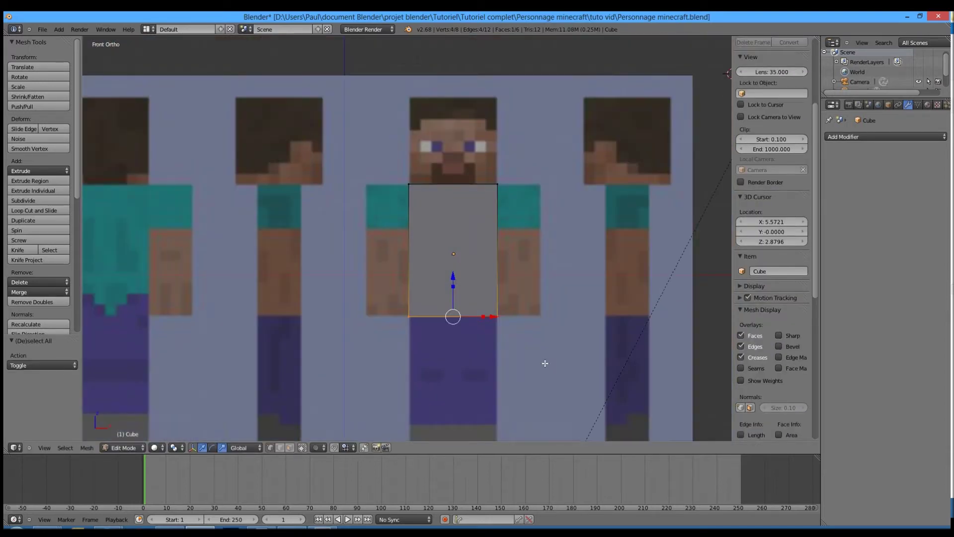
pyautogui.press('z')
pyautogui.press('a')
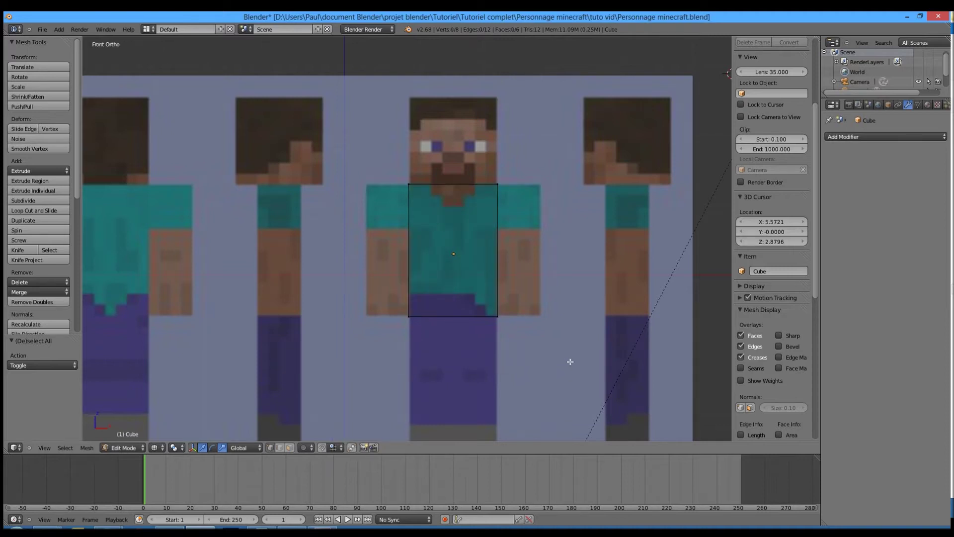
pyautogui.press('Tab')
pyautogui.press('z')
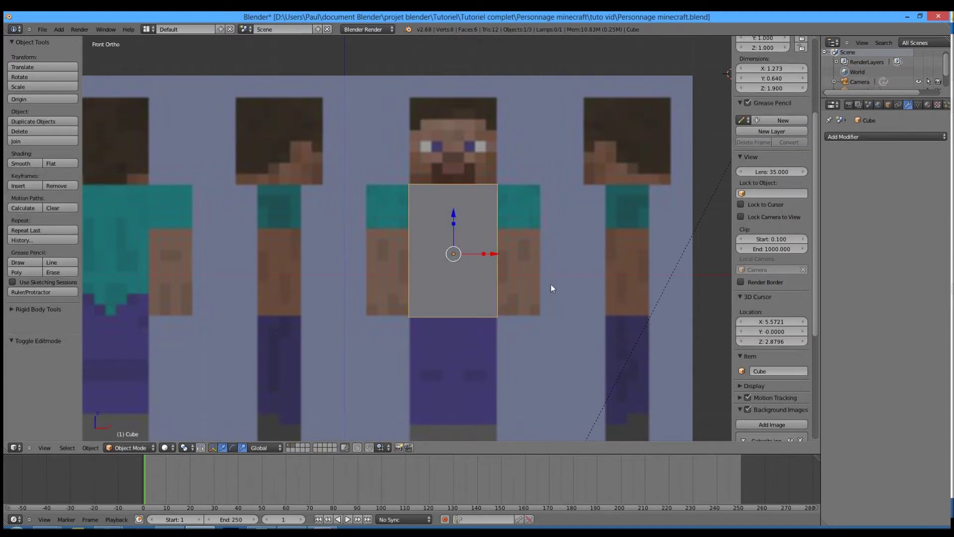
# Step: Add a Subdivision Surface modifier with 2 view subdivisions to the torso block and enter Edit Mode in front view
pyautogui.scroll(3, 551, 284)
pyautogui.moveTo(568, 268); pyautogui.dragTo(485, 290, button='middle')
pyautogui.click(840, 137)
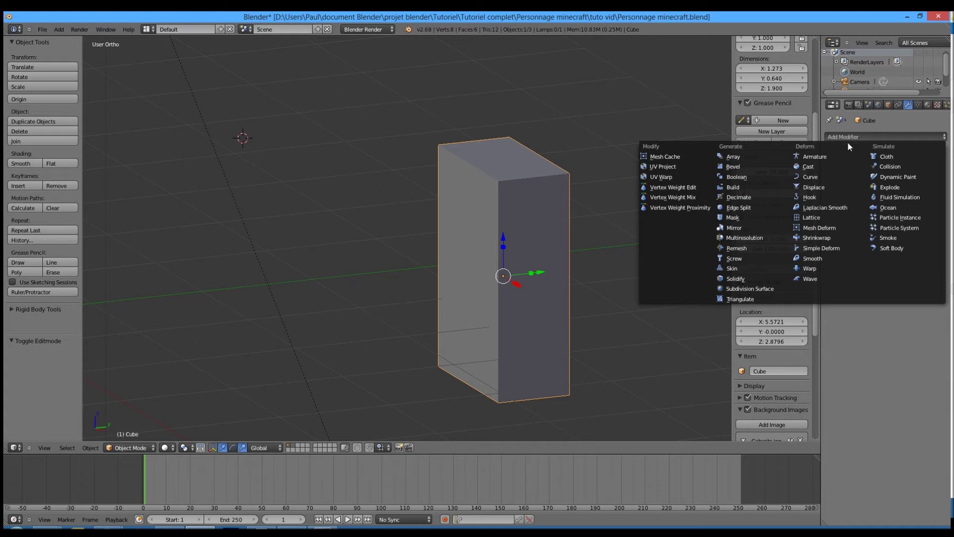
pyautogui.click(774, 287)
pyautogui.press('KP_1')
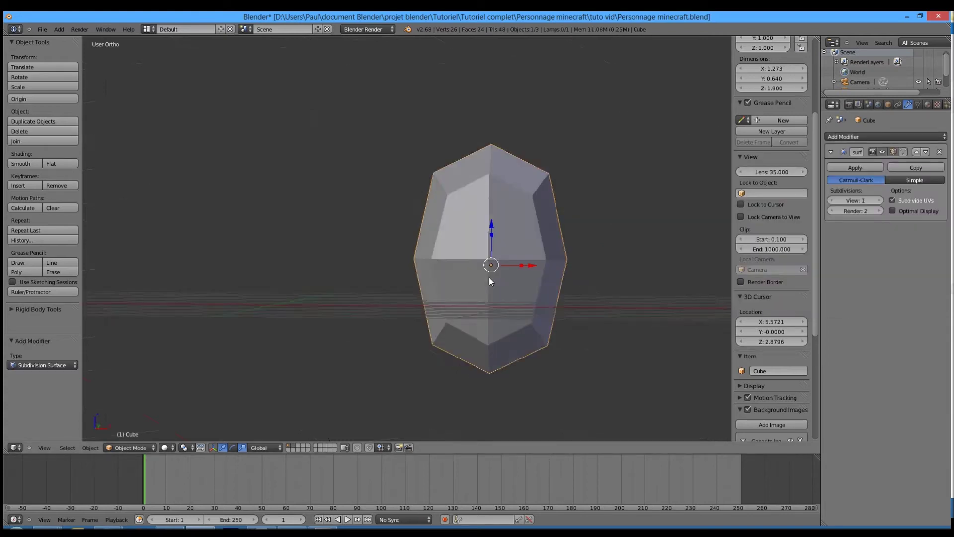
pyautogui.click(881, 200)
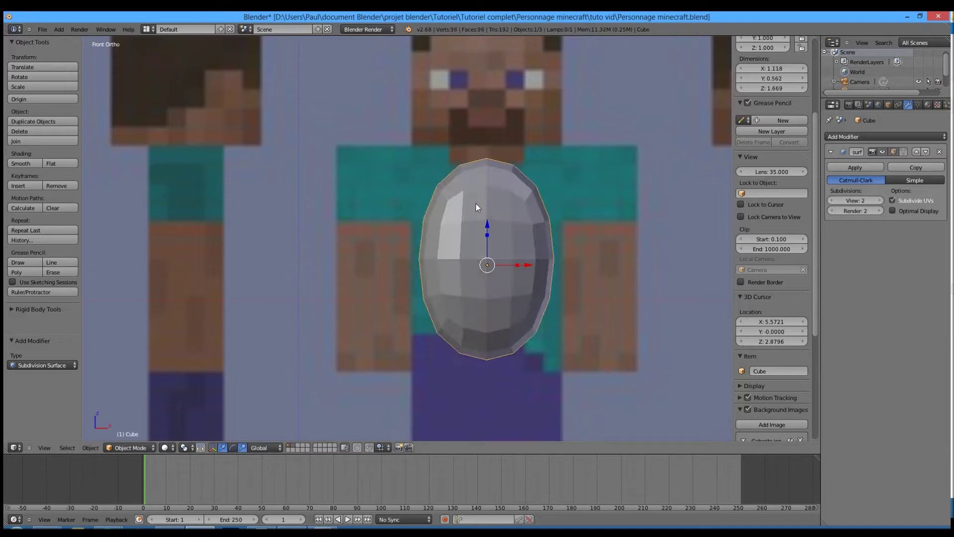
pyautogui.press('Tab')
pyautogui.keyDown('ctrl'); pyautogui.hscroll(3, 515, 186); pyautogui.keyUp('ctrl')
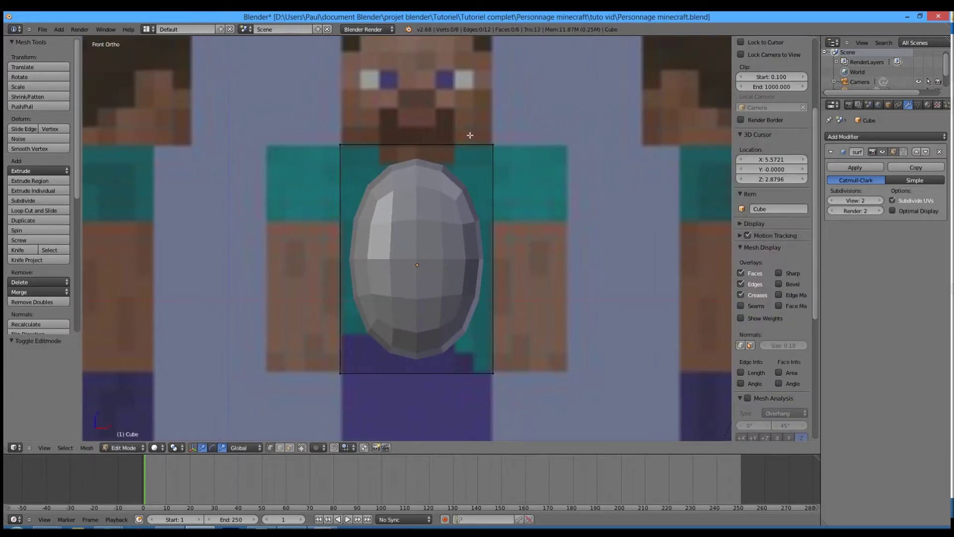
pyautogui.moveTo(476, 213); pyautogui.dragTo(336, 247, button='middle')
pyautogui.press('KP_1')
# Step: Try adding two vertical loop cuts to the torso block and undo them
pyautogui.hotkey('ctrl', 'r')
pyautogui.scroll(1, 432, 141)
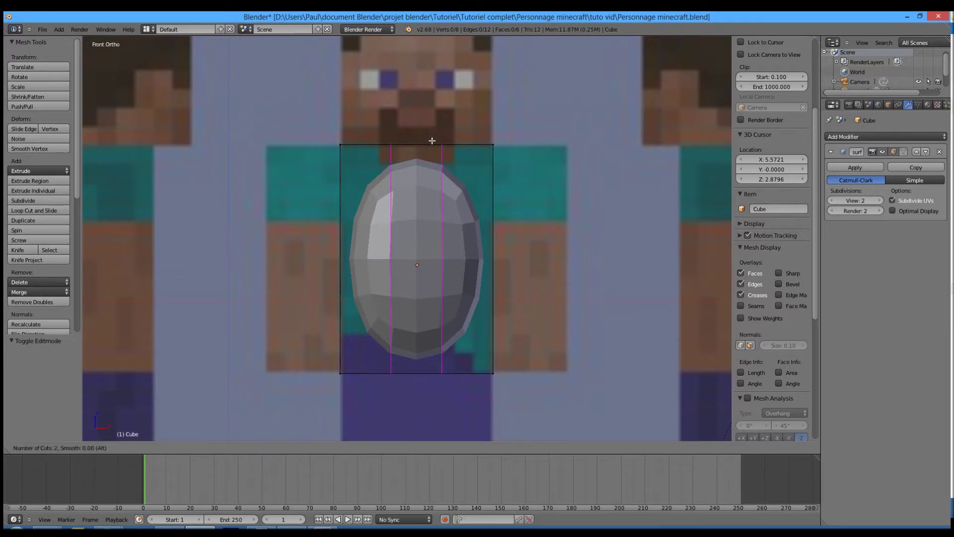
pyautogui.click(432, 141)
pyautogui.click(432, 140)
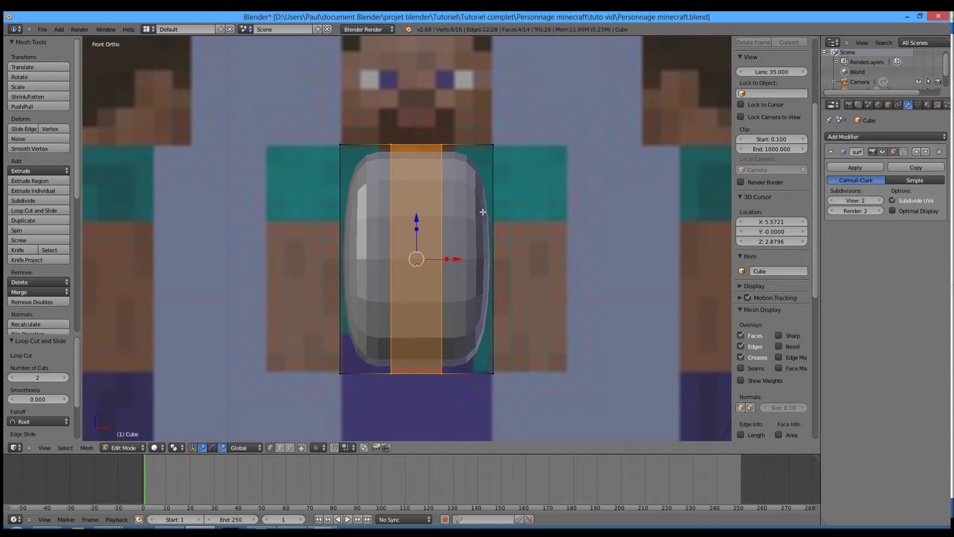
pyautogui.hotkey('ctrl', 'z')
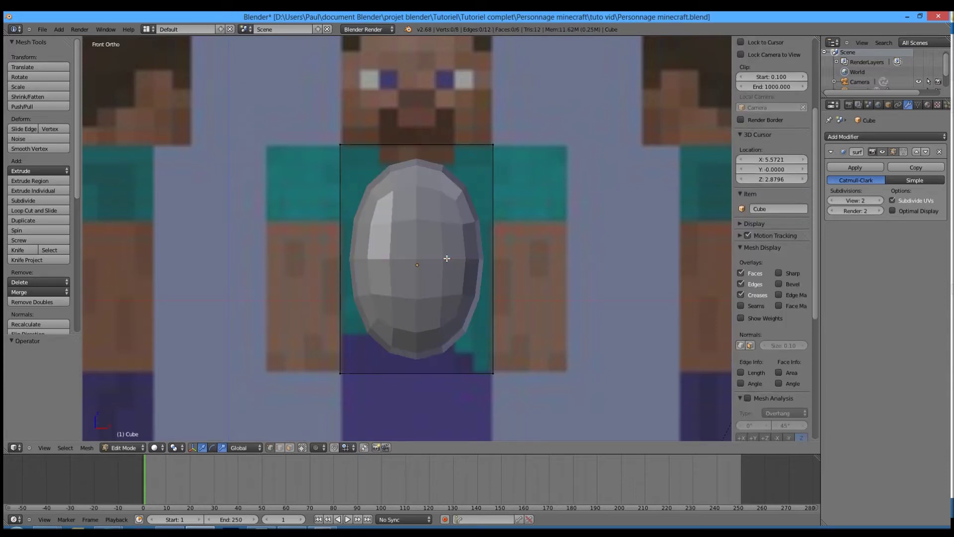
pyautogui.hotkey('ctrl', 'r')
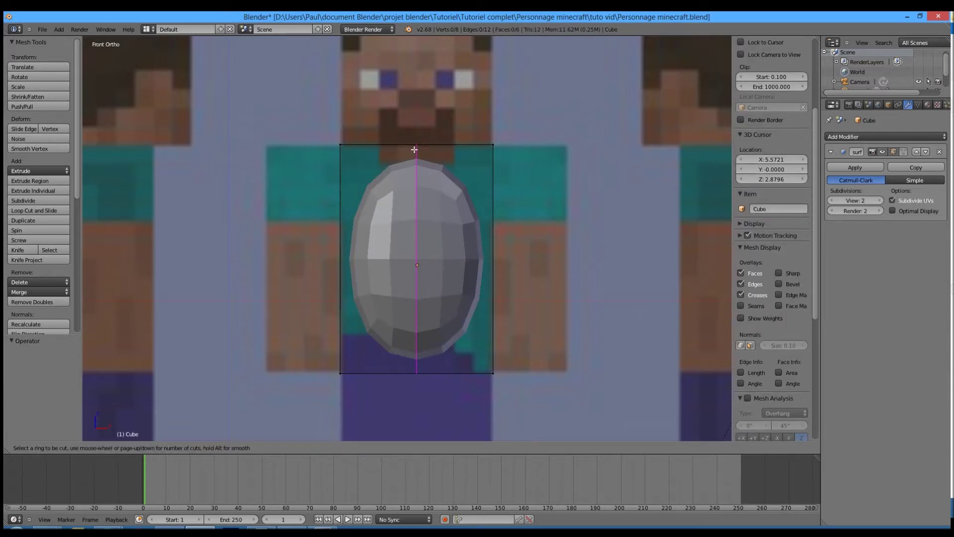
pyautogui.scroll(1, 415, 149)
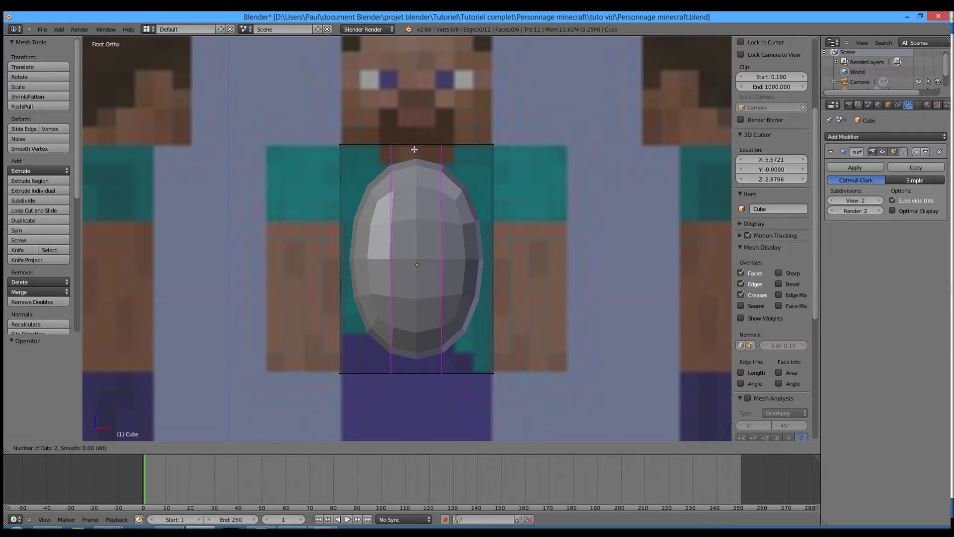
pyautogui.scroll(20, 415, 149)
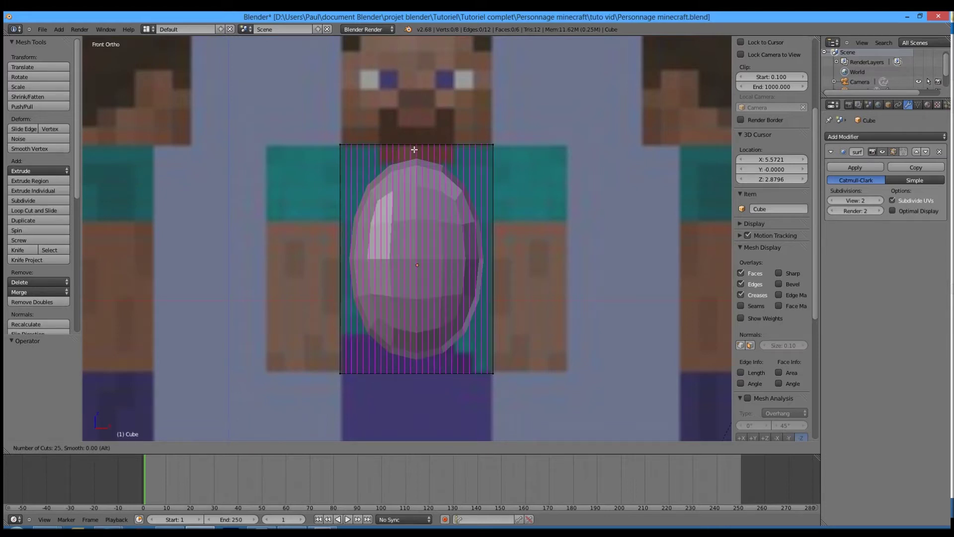
pyautogui.rightClick(414, 150)
# Step: Add two evenly spaced vertical loop cuts across the torso block's width without sliding them
pyautogui.hotkey('ctrl', 'r')
pyautogui.scroll(1, 430, 156)
pyautogui.click(430, 156)
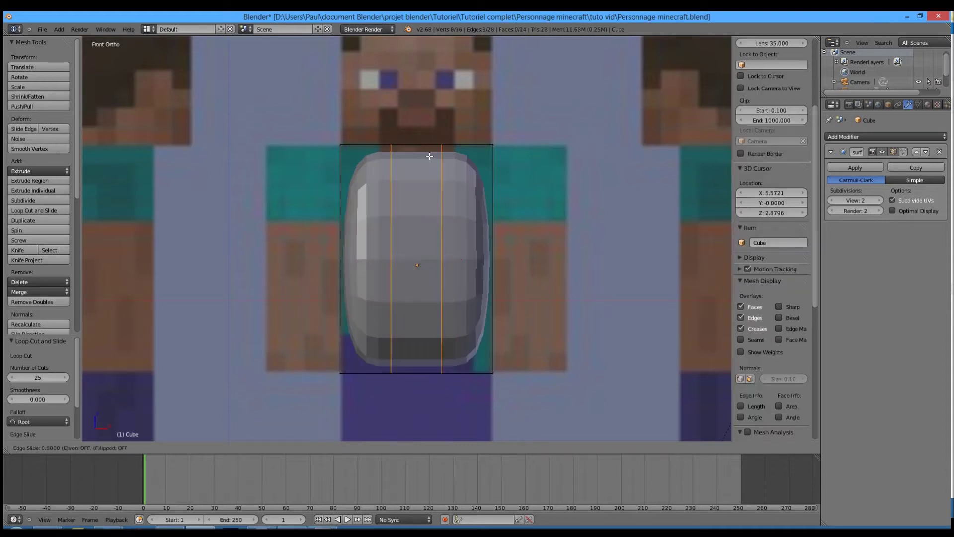
pyautogui.rightClick(428, 156)
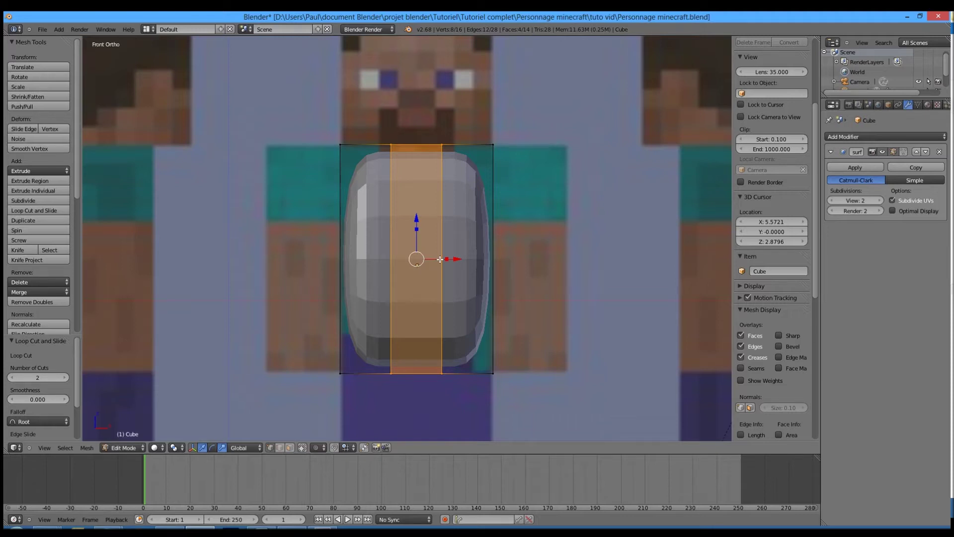
pyautogui.press('s')
pyautogui.press('x')
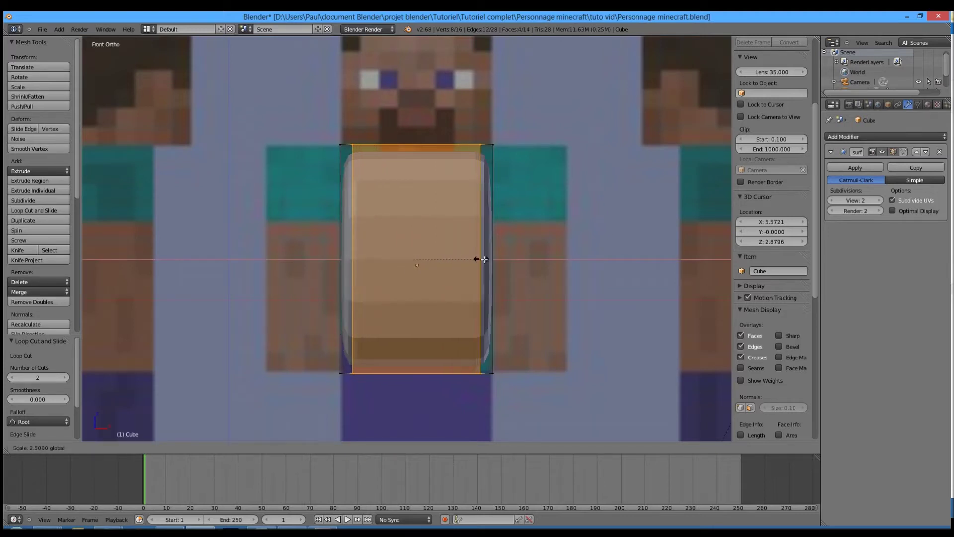
pyautogui.rightClick(485, 259)
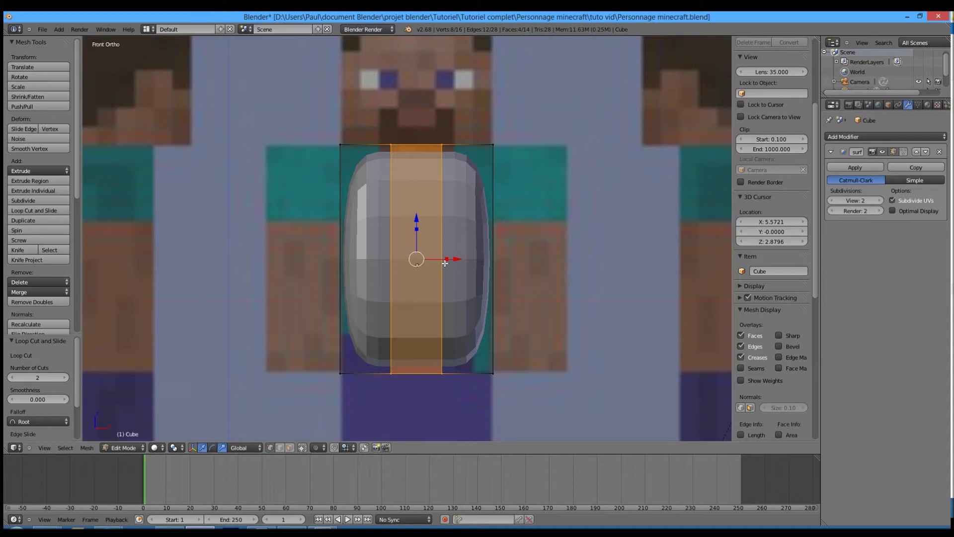
# Step: Scale the two vertical loops along X by 2.9 to bring them close to the torso's side edges, and deselect them
pyautogui.press('s')
pyautogui.press('x')
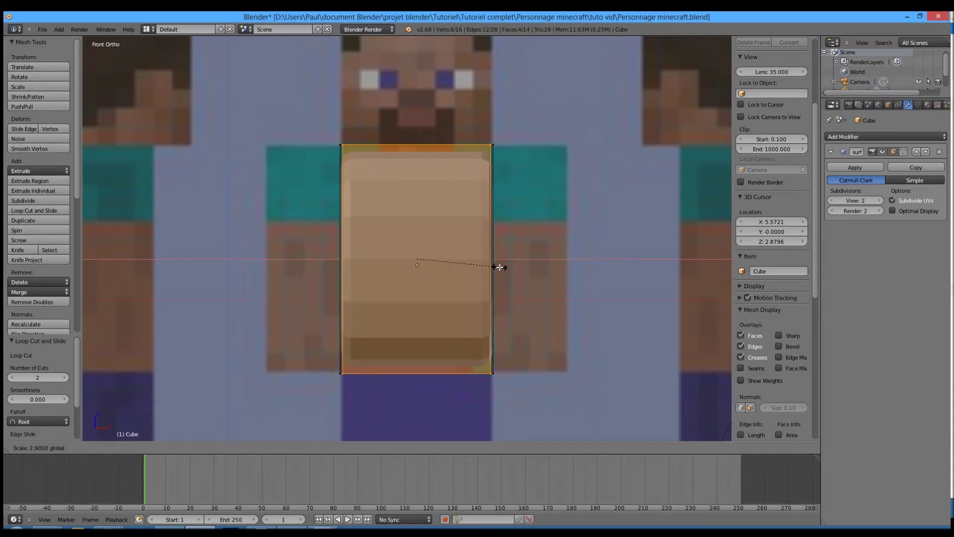
pyautogui.click(500, 267)
pyautogui.click(506, 267)
pyautogui.press('a')
# Step: Add two horizontal loop cuts to the torso block and scale them along Z by 2.9 toward its upper and lower edges
pyautogui.hotkey('ctrl', 'r')
pyautogui.scroll(1, 477, 232)
pyautogui.click(477, 232)
pyautogui.press('s')
pyautogui.press('z')
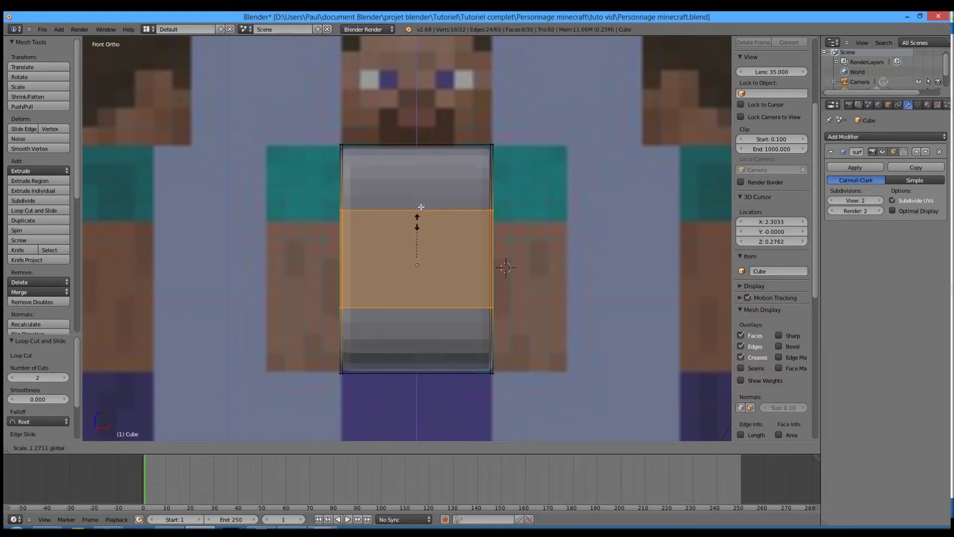
pyautogui.click(428, 172)
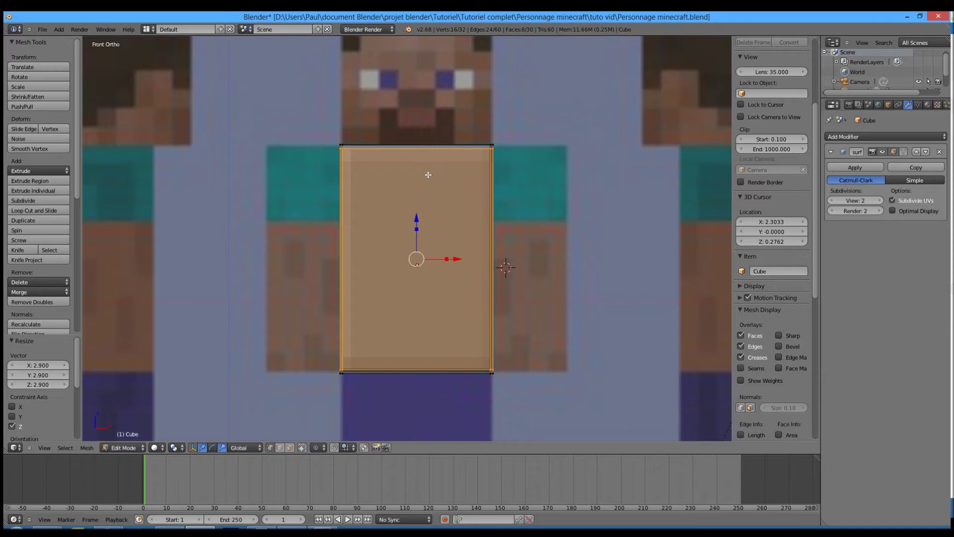
# Step: In right view, add two vertical loop cuts through the torso's depth and scale them along Y by 2.8 toward its edges
pyautogui.press('KP_3')
pyautogui.hotkey('ctrl', 'r')
pyautogui.scroll(1, 482, 145)
pyautogui.doubleClick(482, 146)
pyautogui.moveTo(509, 259); pyautogui.dragTo(562, 261)
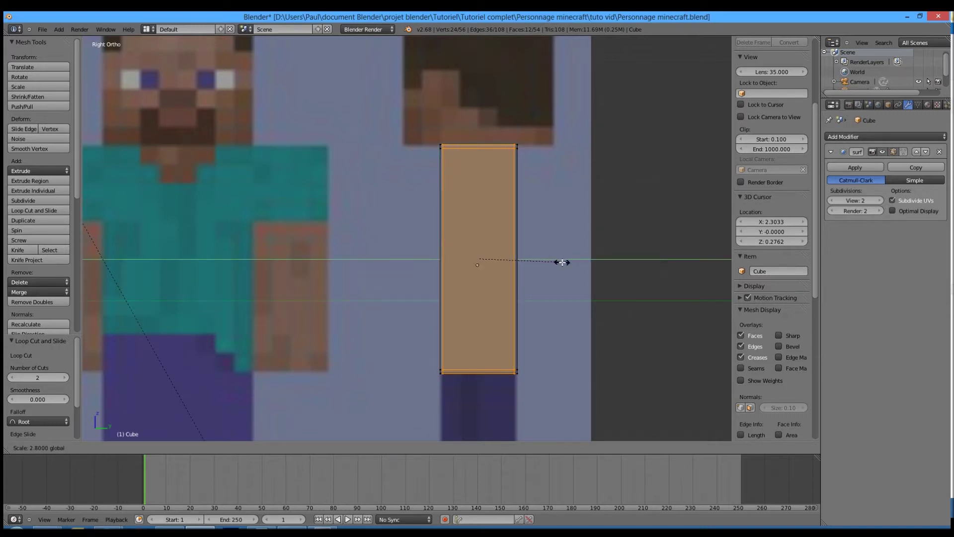
pyautogui.press('Return')
# Step: Save the Blender file over the existing version and return the torso block to Object Mode
pyautogui.press('KP_1')
pyautogui.hotkey('ctrl', 's')
pyautogui.click(506, 267)
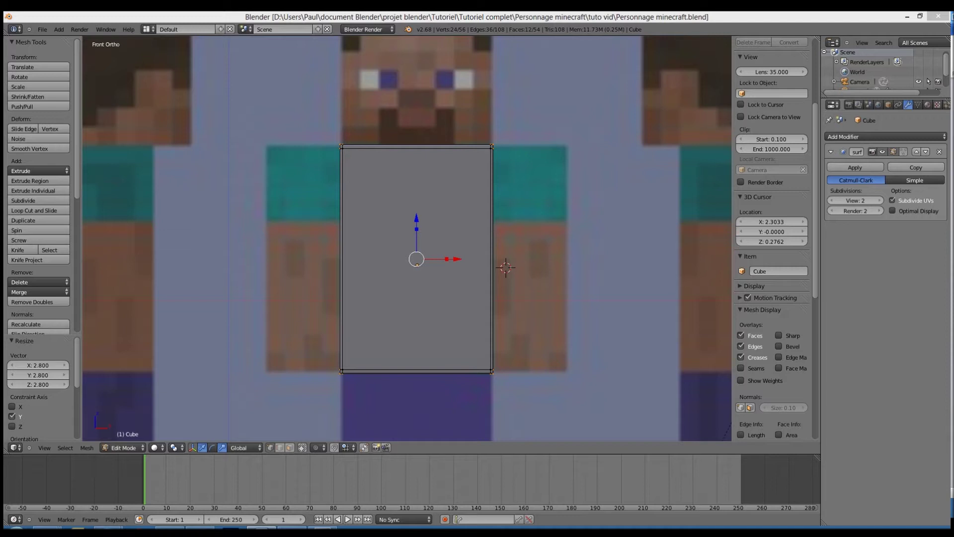
pyautogui.click(582, 295)
pyautogui.press('Tab')
# Step: In front view, duplicate the torso block in place and scale the copy along X by 0.5
pyautogui.moveTo(579, 296); pyautogui.dragTo(548, 303, button='middle')
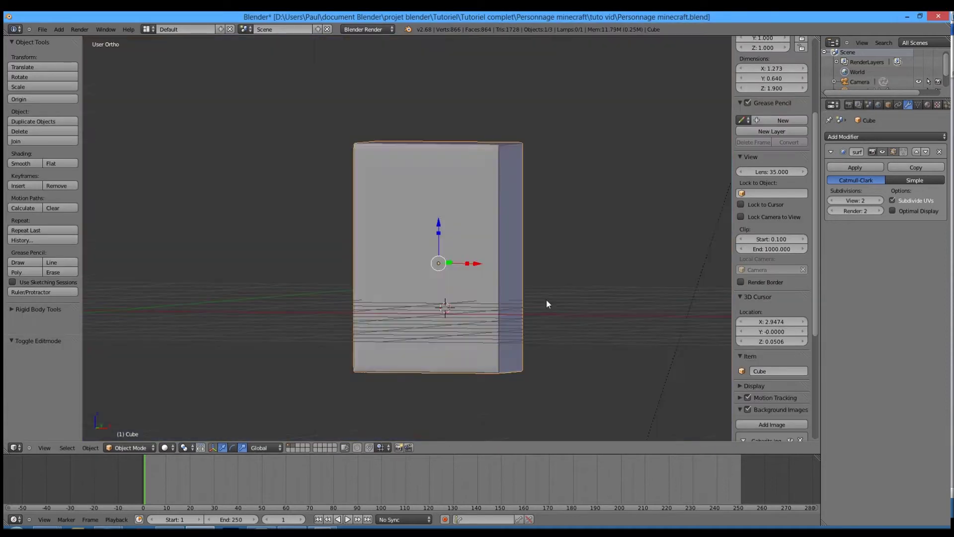
pyautogui.click(596, 288)
pyautogui.scroll(-3, 595, 288)
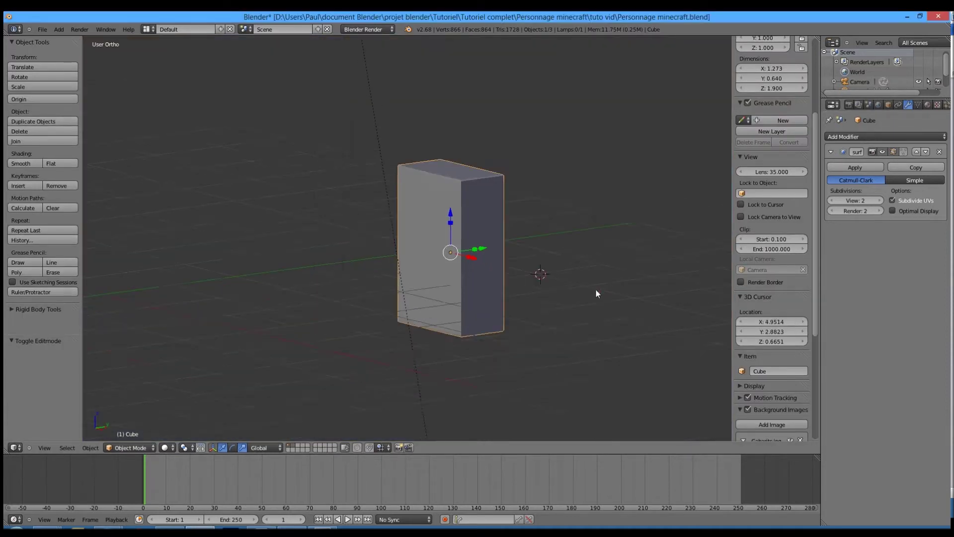
pyautogui.moveTo(507, 284); pyautogui.dragTo(593, 286, button='middle')
pyautogui.press('KP_1')
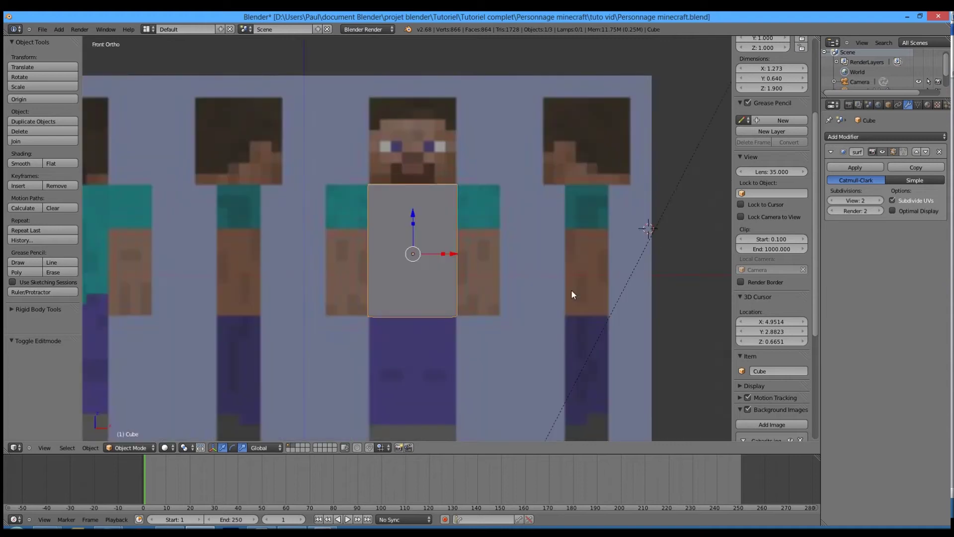
pyautogui.scroll(5, 571, 290)
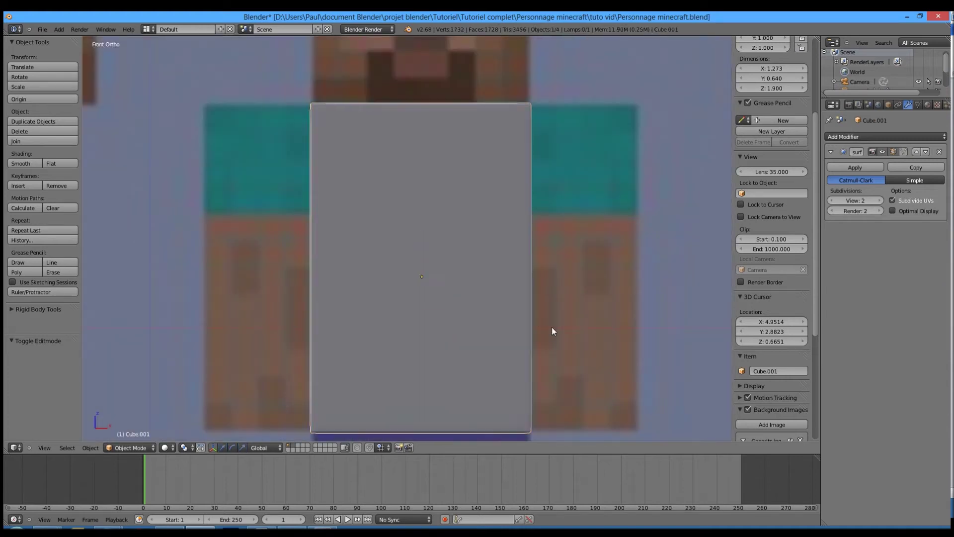
pyautogui.hotkey('shift', 'd')
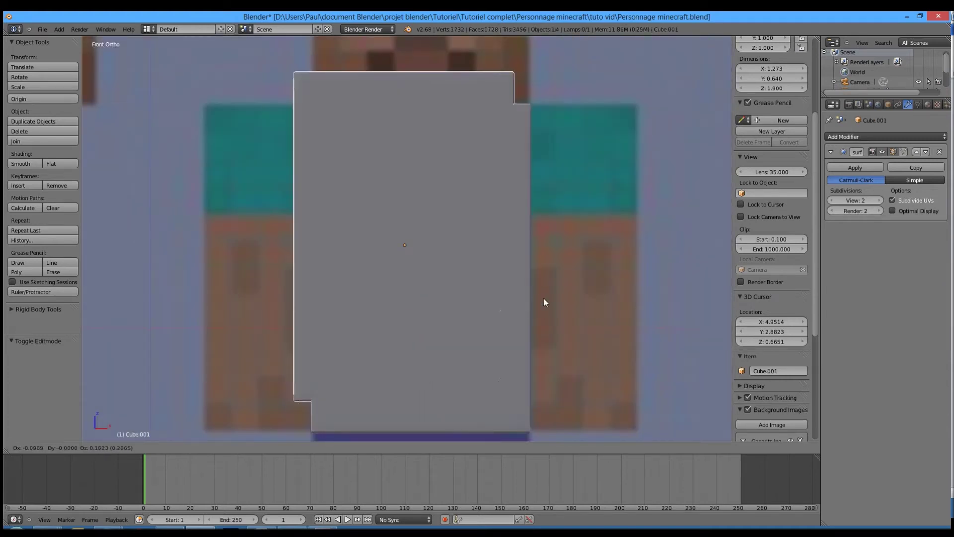
pyautogui.click(578, 309)
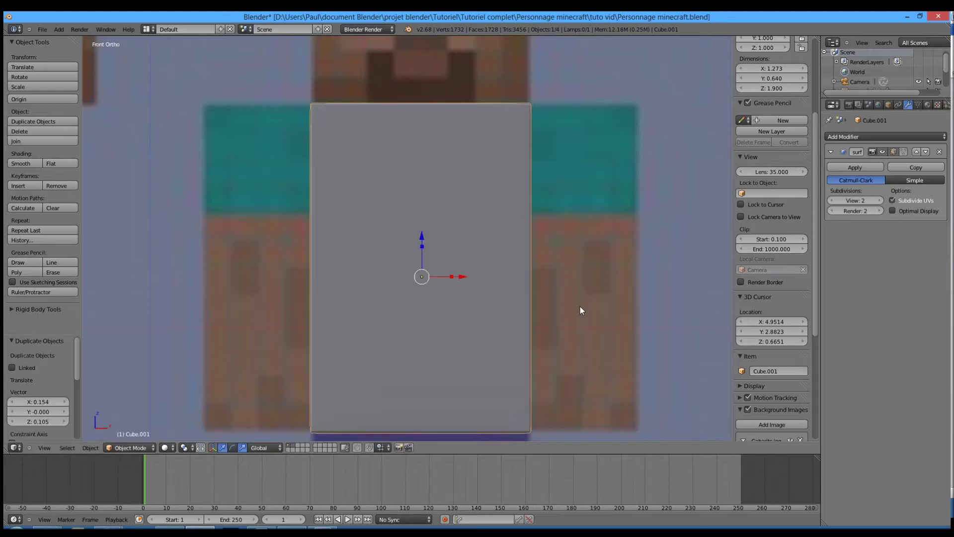
pyautogui.write('sx0.5')
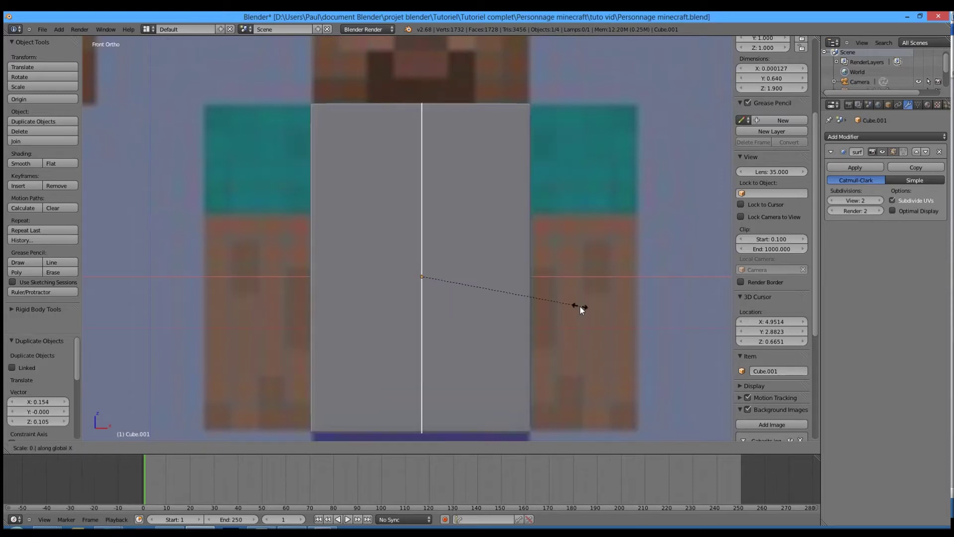
pyautogui.press('Return')
# Step: Move the half-width copy 0.952 along X so it covers the reference arm beside the torso, and restore solid shading
pyautogui.press('z')
pyautogui.moveTo(459, 276)
pyautogui.keyDown('ctrl'); pyautogui.mouseDown()
pyautogui.moveTo(626, 279)
pyautogui.moveTo(618, 279)
pyautogui.mouseUp(); pyautogui.keyUp('ctrl')
pyautogui.press('z')
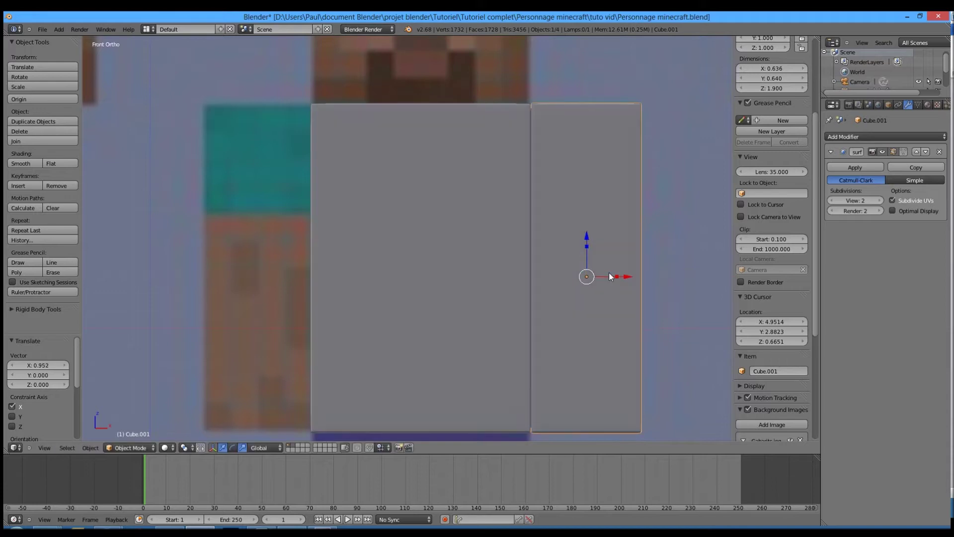
pyautogui.scroll(-2, 609, 272)
# Step: In Edit Mode, add nine evenly spaced horizontal loop cuts to the arm block without sliding them
pyautogui.press('Tab')
pyautogui.press('Tab')
pyautogui.press('Tab')
pyautogui.keyDown('shift'); pyautogui.moveTo(624, 273); pyautogui.dragTo(469, 266, button='middle'); pyautogui.keyUp('shift')
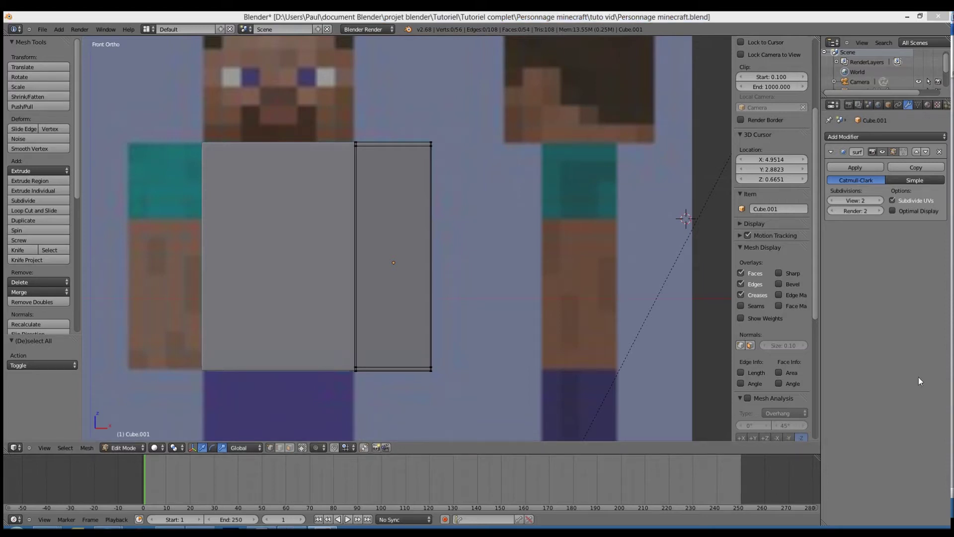
pyautogui.click(543, 301)
pyautogui.hotkey('ctrl', 'r')
pyautogui.scroll(4, 429, 251)
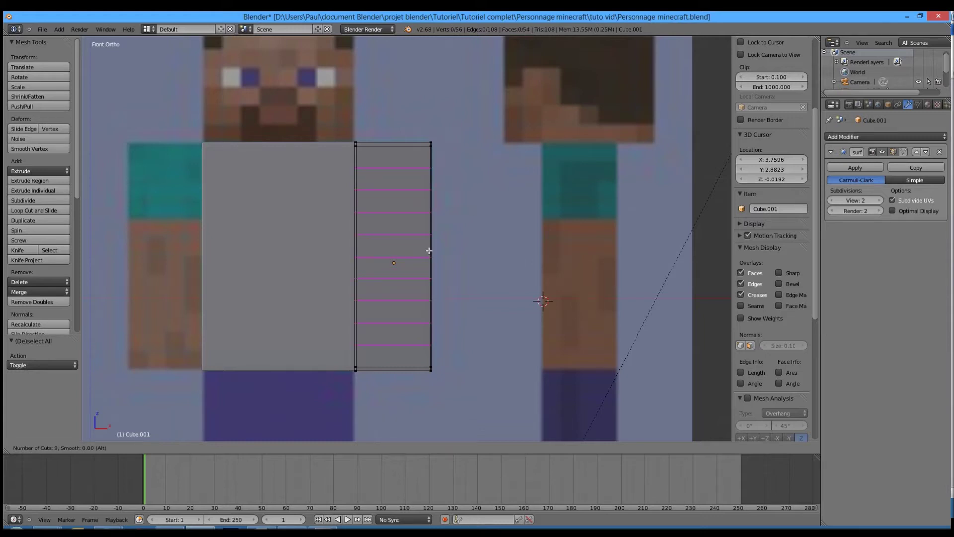
pyautogui.click(429, 251)
pyautogui.rightClick(429, 250)
# Step: Scale the nine arm loops along Z by 0.3 to gather them at the elbow, and lower them slightly along Z
pyautogui.press('s')
pyautogui.press('z')
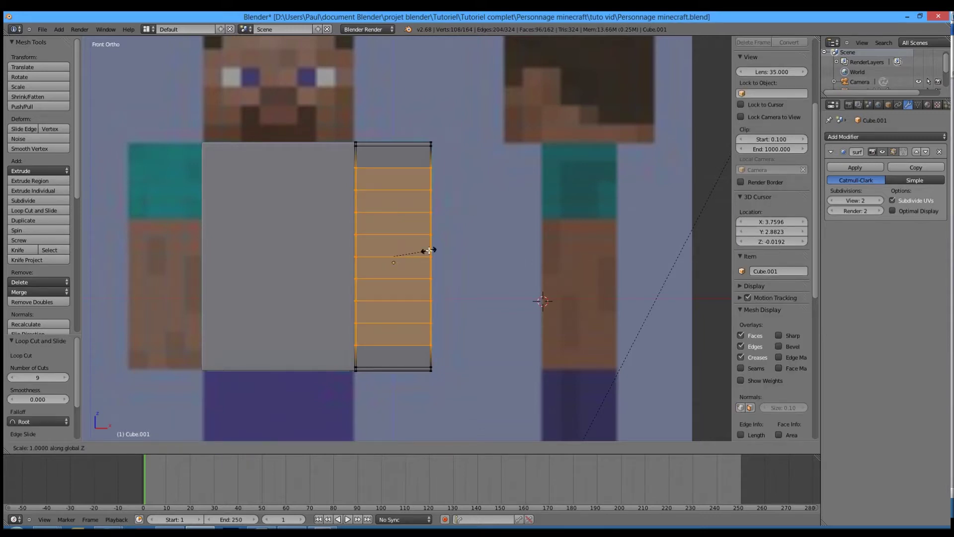
pyautogui.write('0.3')
pyautogui.press('Return')
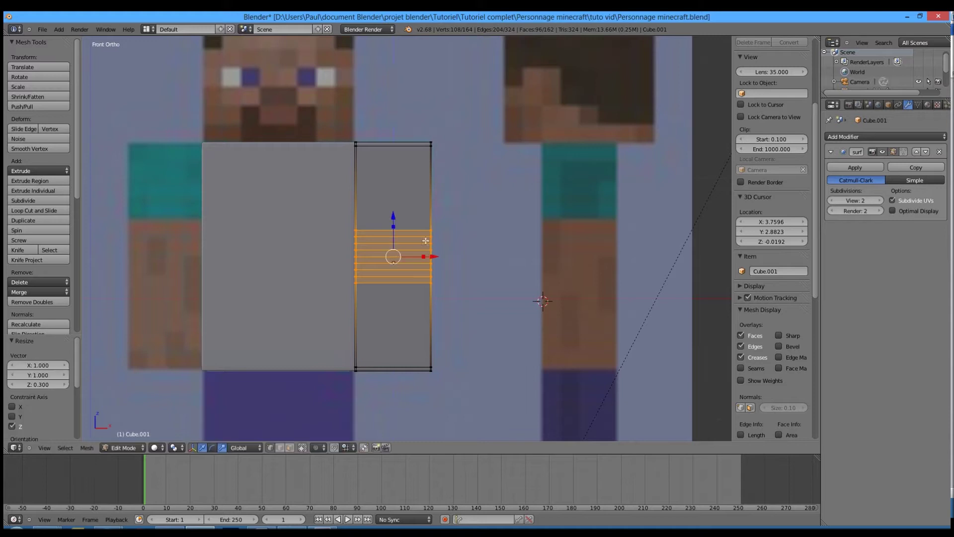
pyautogui.moveTo(393, 215); pyautogui.dragTo(393, 225)
# Step: Overwrite the saved file with the arm edits and go back to Object Mode
pyautogui.keyDown('shift'); pyautogui.moveTo(344, 254); pyautogui.dragTo(428, 302, button='middle'); pyautogui.keyUp('shift')
pyautogui.hotkey('ctrl', 's')
pyautogui.click(406, 258)
pyautogui.press('Tab')
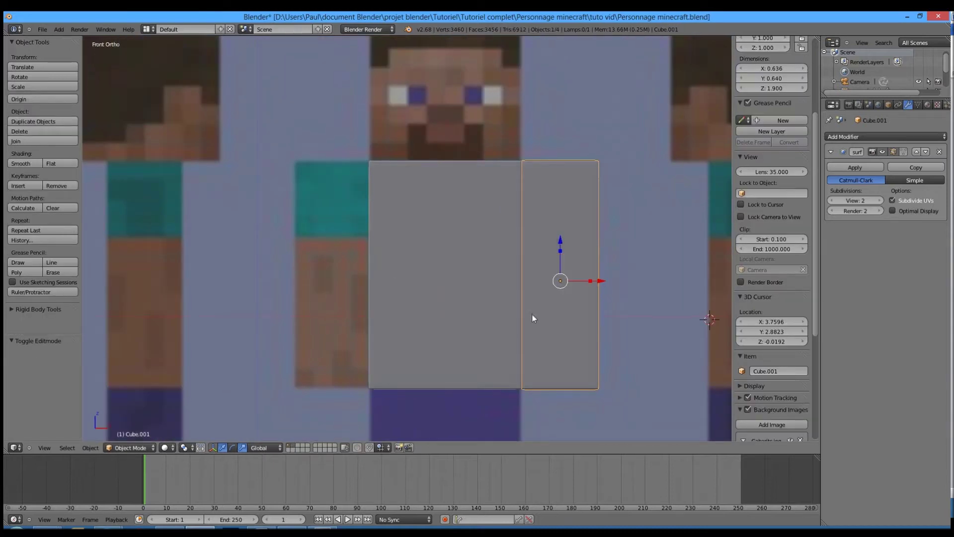
# Step: Duplicate the arm block and place the copy -1.9 along X on the torso's opposite side
pyautogui.hotkey('shift', 'd')
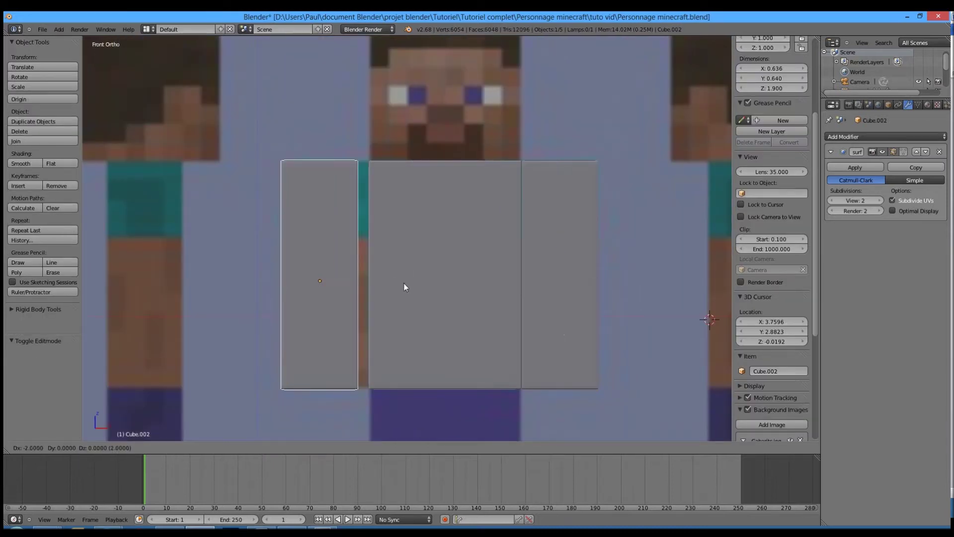
pyautogui.click(410, 283)
pyautogui.rightClick(586, 294)
pyautogui.scroll(5, 605, 296)
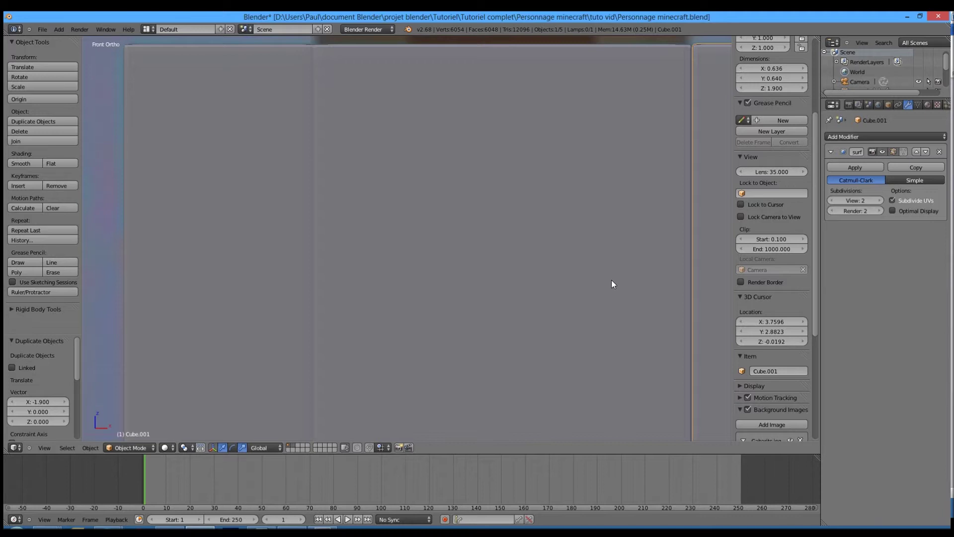
# Step: Nudge the new arm copy -0.01 along X to meet the torso's edge, and select the original arm block
pyautogui.rightClick(293, 268)
pyautogui.moveTo(282, 324); pyautogui.dragTo(288, 327)
pyautogui.rightClick(711, 298)
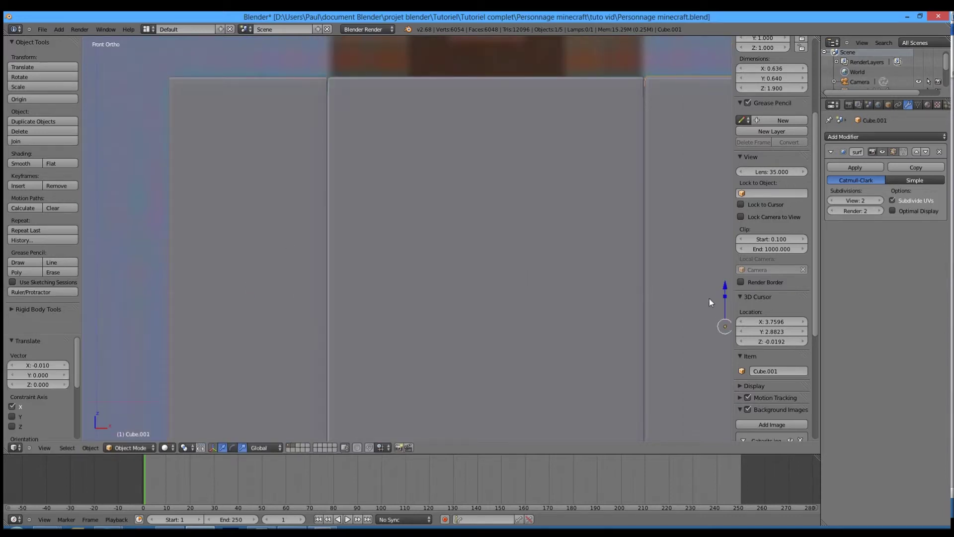
# Step: Nudge the original arm block -0.007 along X against the torso's edge and return to solid shading
pyautogui.scroll(-1, 707, 315)
pyautogui.press('g')
pyautogui.press('x')
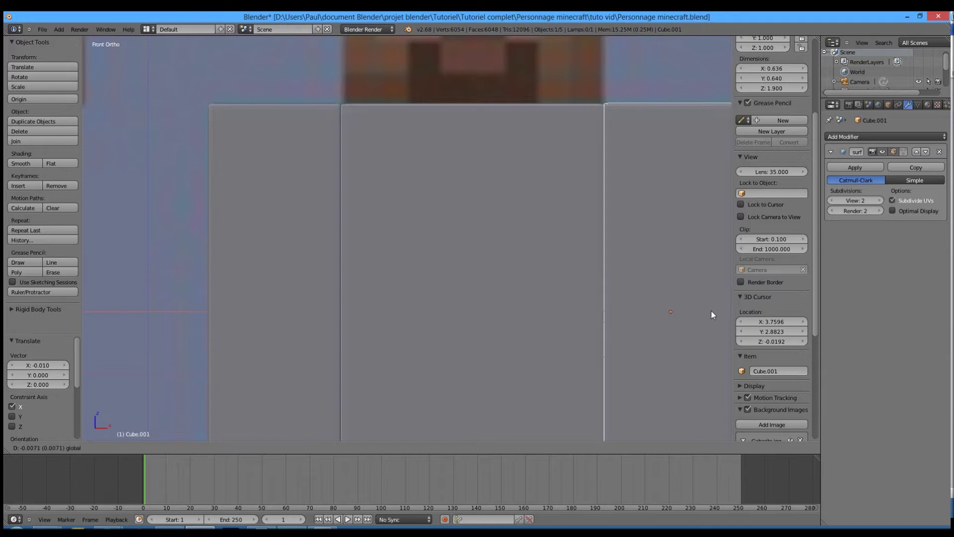
pyautogui.click(711, 311)
pyautogui.scroll(-4, 547, 302)
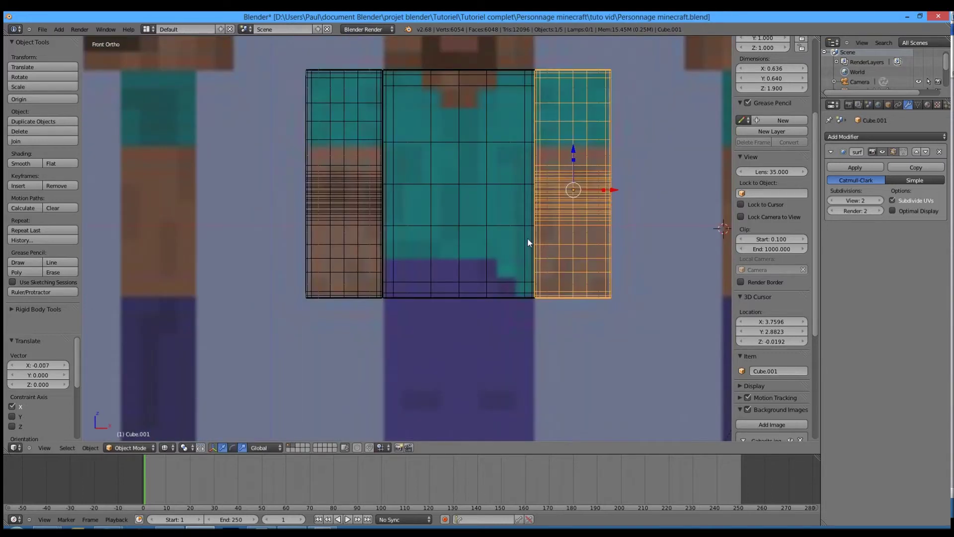
pyautogui.press('z')
pyautogui.scroll(-4, 528, 321)
pyautogui.scroll(2, 491, 269)
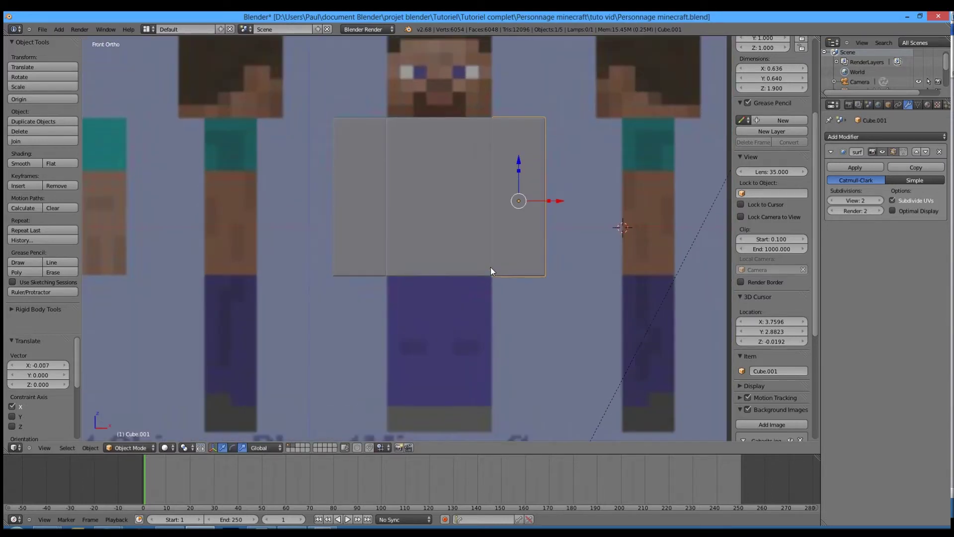
# Step: Duplicate the original arm block and place the copy -1.9 along Z as a leg
pyautogui.scroll(-1, 490, 271)
pyautogui.hotkey('shift', 'd')
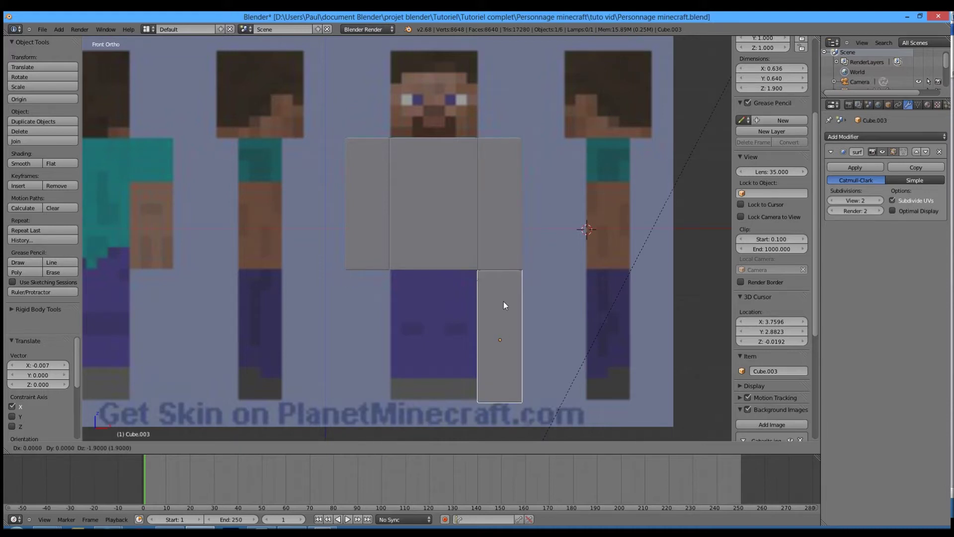
pyautogui.click(503, 301)
pyautogui.scroll(3, 503, 301)
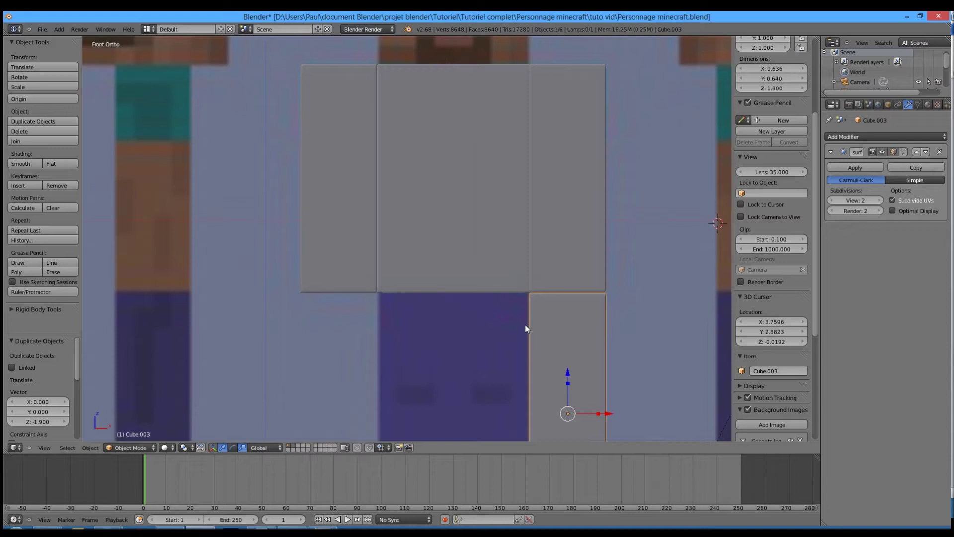
pyautogui.press('g')
pyautogui.press('x')
pyautogui.write('0.64')
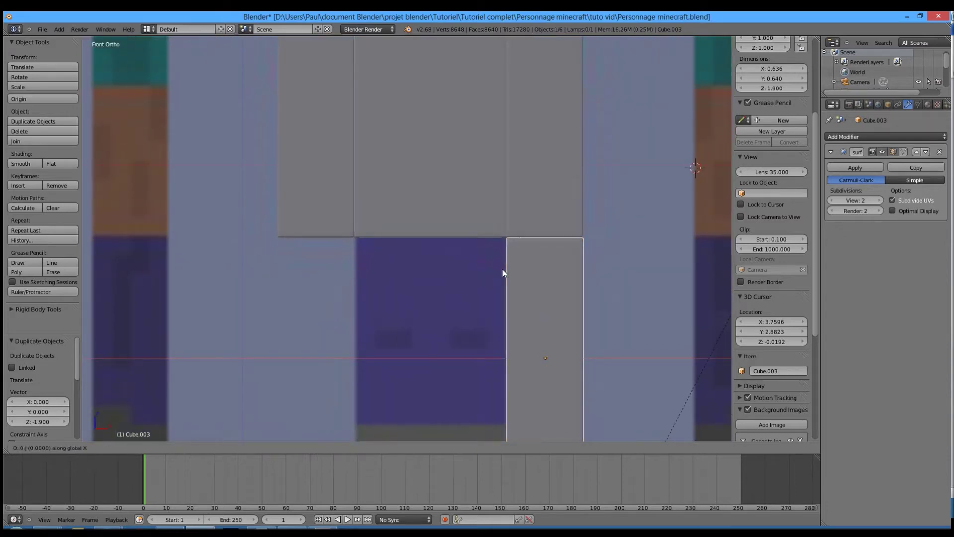
pyautogui.press('Escape')
# Step: Move the leg block -0.63 along X under the torso, and duplicate it another -0.63 along X for the second leg
pyautogui.write('gx0-.63')
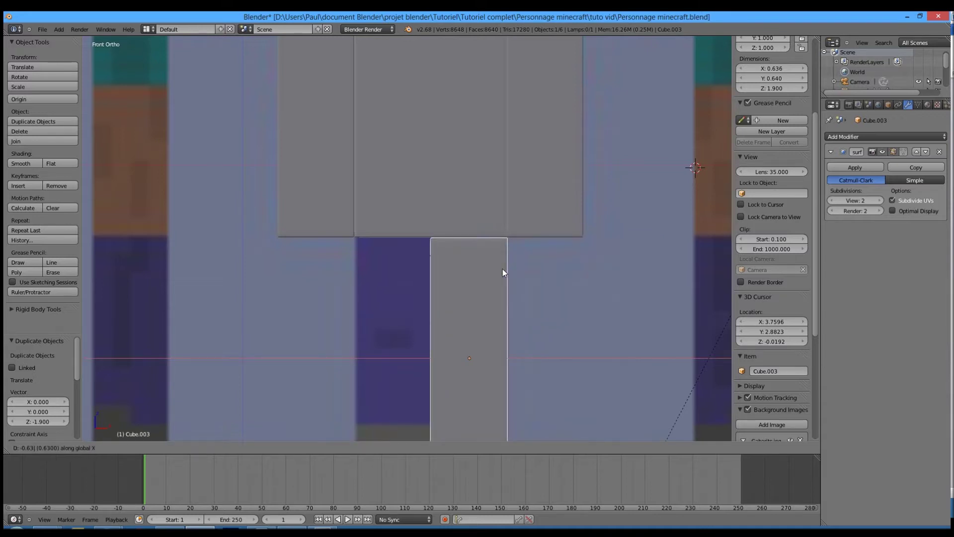
pyautogui.press('Return')
pyautogui.press('g')
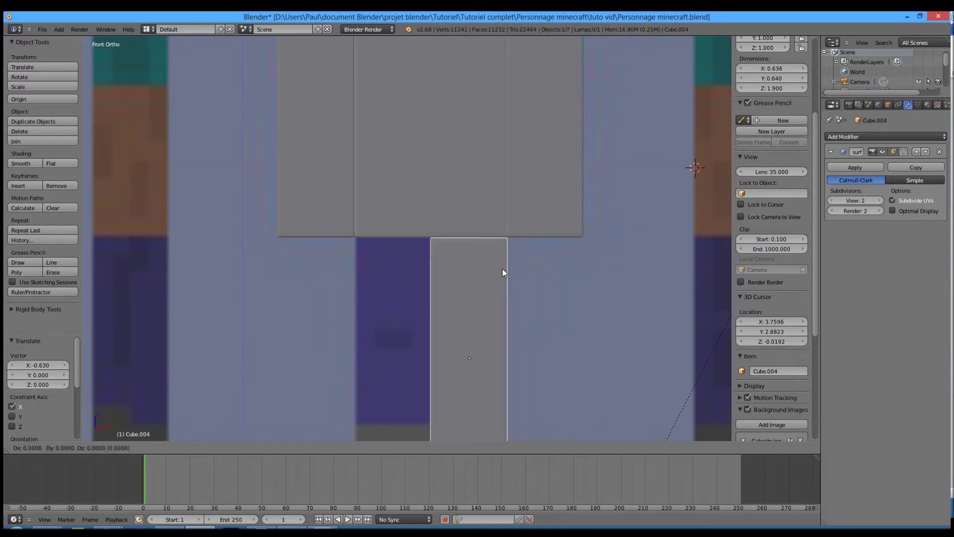
pyautogui.write('x-.63')
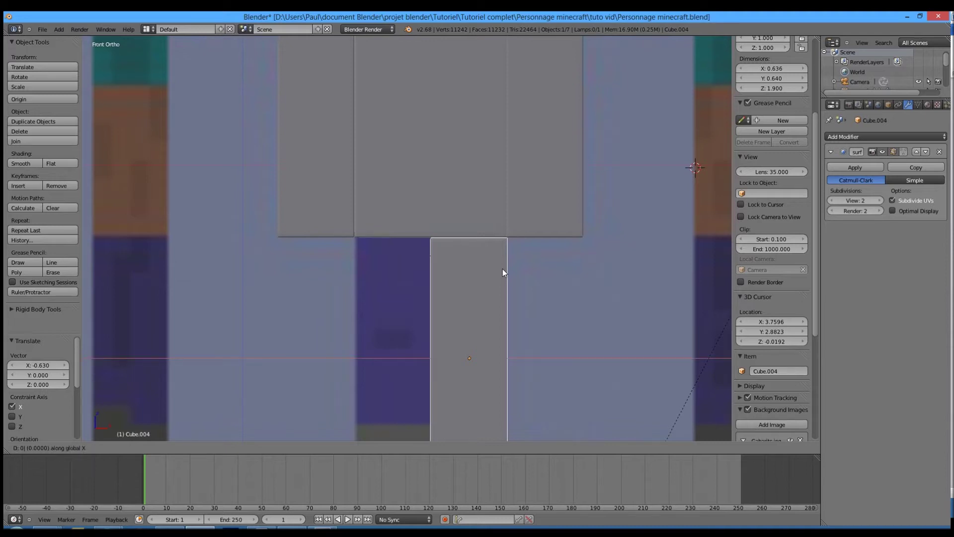
pyautogui.press('Return')
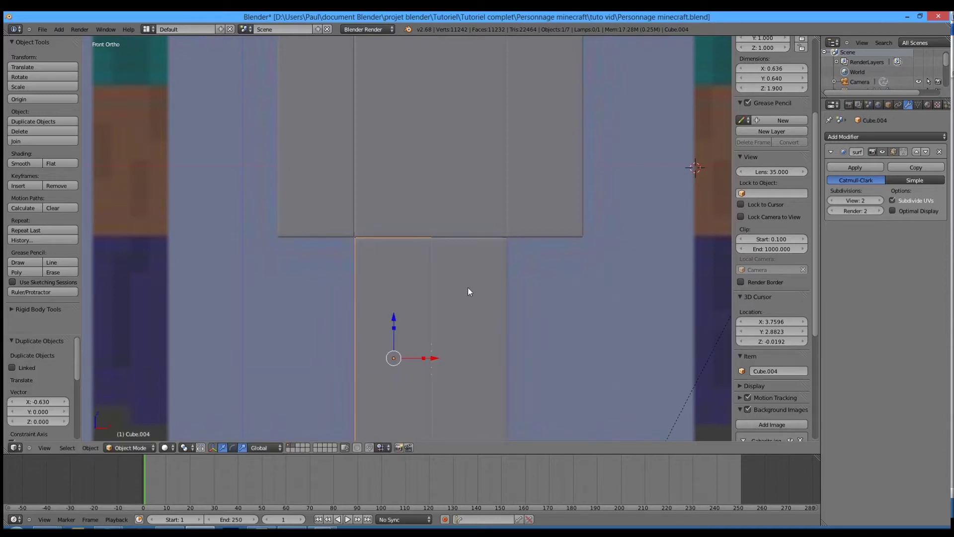
# Step: Check the fit of the legs against the torso up close and in perspective, and save the file
pyautogui.scroll(9, 450, 329)
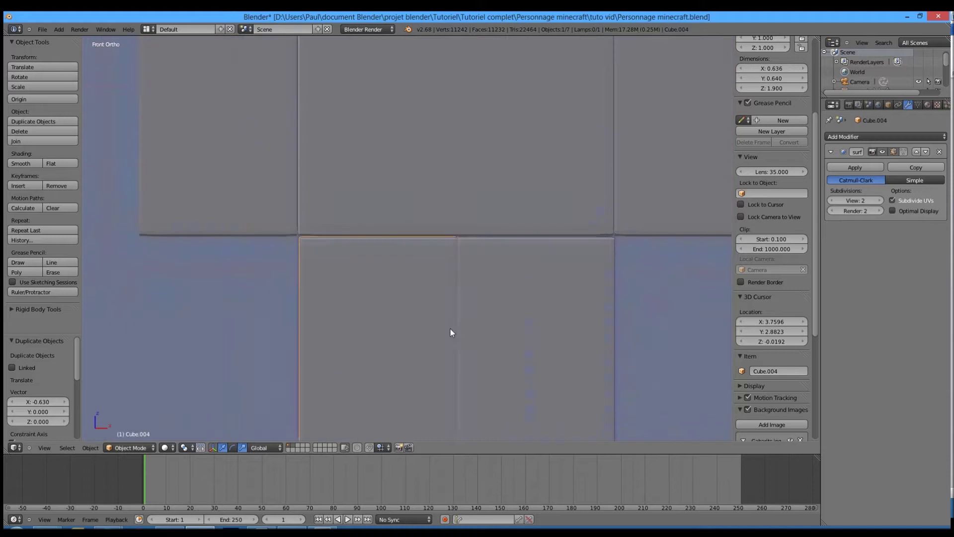
pyautogui.scroll(-9, 488, 301)
pyautogui.scroll(-3, 449, 318)
pyautogui.moveTo(482, 180); pyautogui.dragTo(434, 201, button='middle')
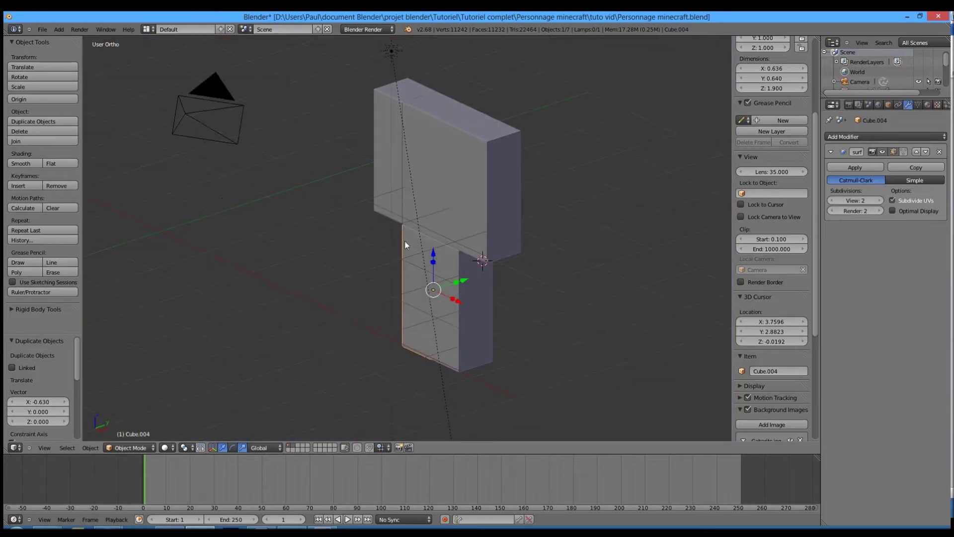
pyautogui.moveTo(405, 241); pyautogui.dragTo(440, 261, button='middle')
pyautogui.press('KP_1')
pyautogui.keyDown('shift'); pyautogui.moveTo(464, 182); pyautogui.dragTo(484, 261, button='middle'); pyautogui.keyUp('shift')
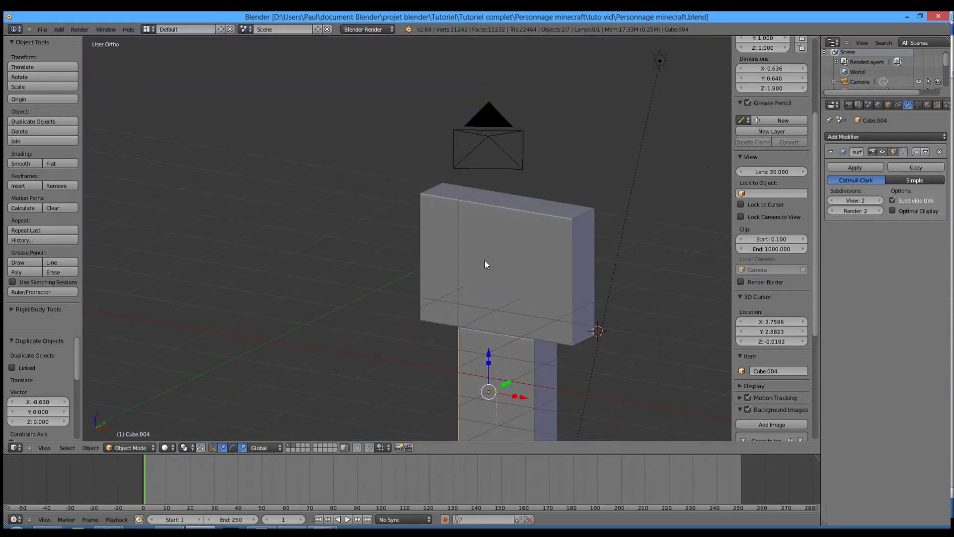
# Step: Place the 3D cursor at the centre of the reference head in both the front and right views
pyautogui.press('KP_1')
pyautogui.scroll(3, 533, 145)
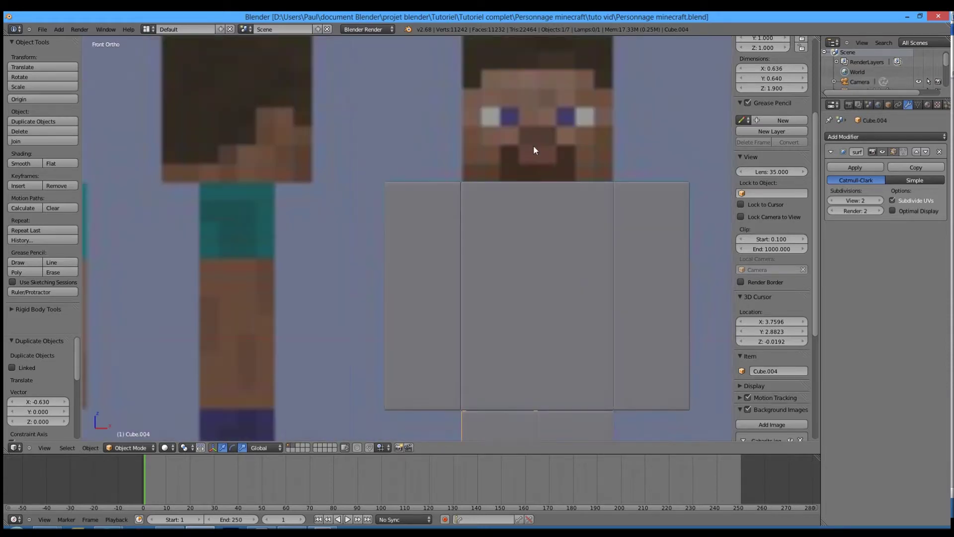
pyautogui.keyDown('shift'); pyautogui.moveTo(533, 145); pyautogui.dragTo(439, 262, button='middle'); pyautogui.keyUp('shift')
pyautogui.scroll(4, 439, 262)
pyautogui.click(477, 213)
pyautogui.keyDown('shift'); pyautogui.moveTo(533, 257); pyautogui.dragTo(471, 255, button='middle'); pyautogui.keyUp('shift')
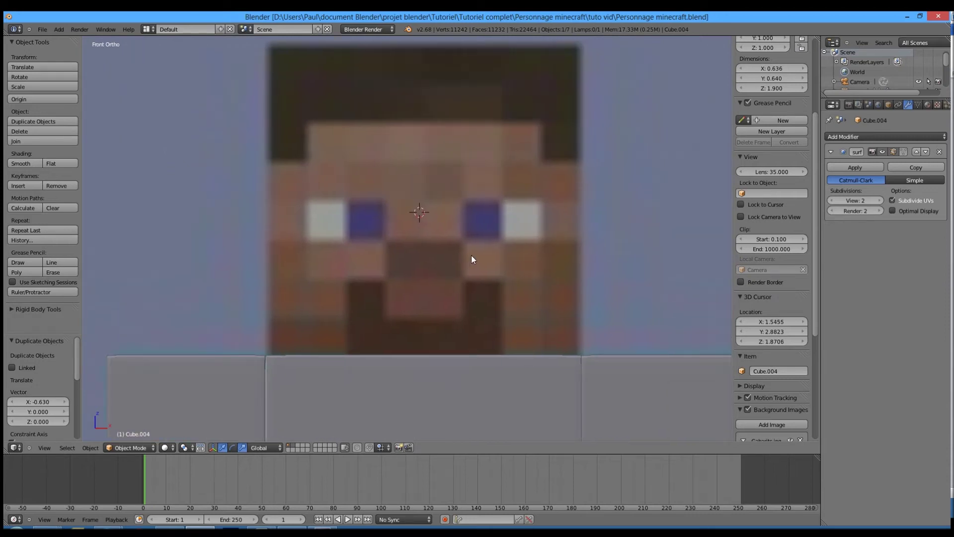
pyautogui.press('KP_3')
pyautogui.scroll(-2, 506, 225)
pyautogui.click(528, 222)
# Step: Add a cube at the 3D cursor for the head in the front view
pyautogui.press('KP_1')
pyautogui.press('space')
pyautogui.write('add cube')
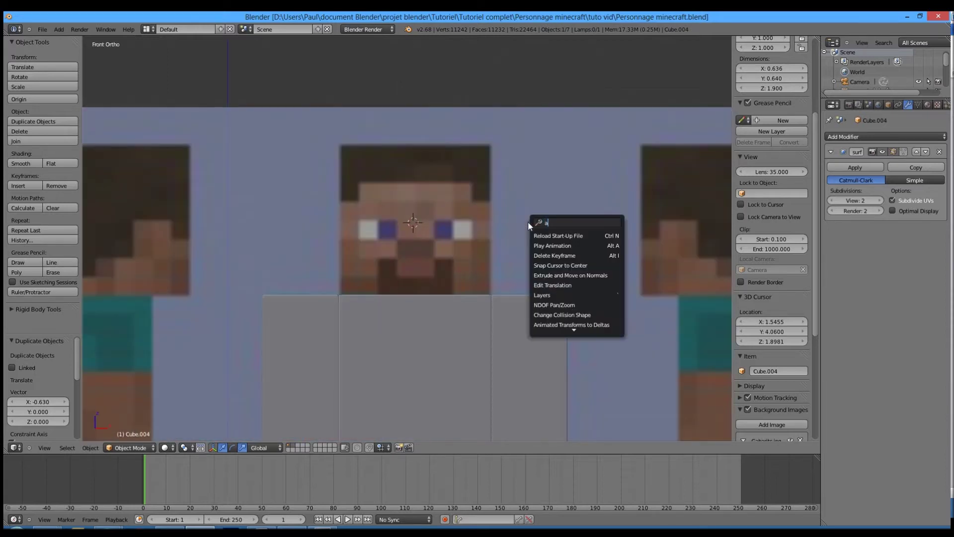
pyautogui.press('Return')
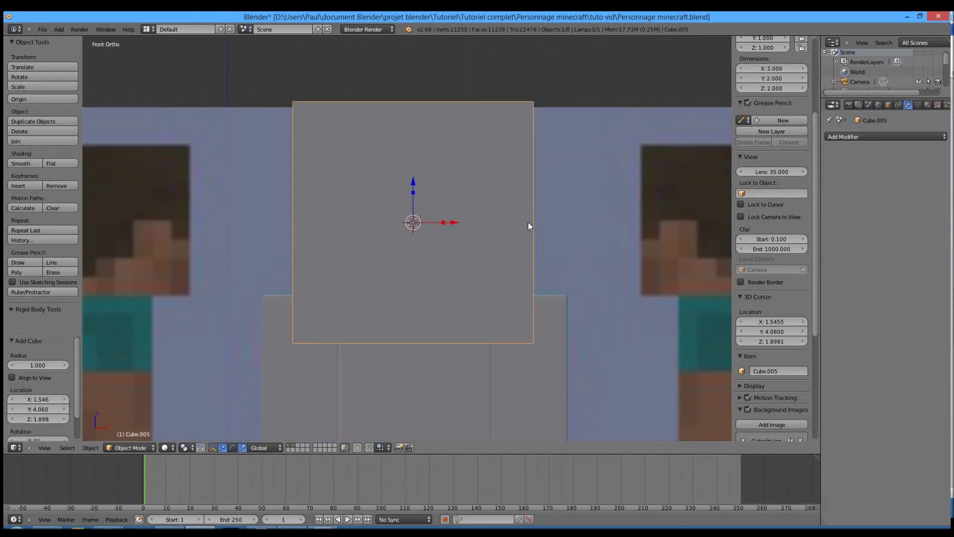
# Step: Scale the head cube's mesh to about 0.64 in Edit Mode with wireframe shading, following the reference head
pyautogui.press('z')
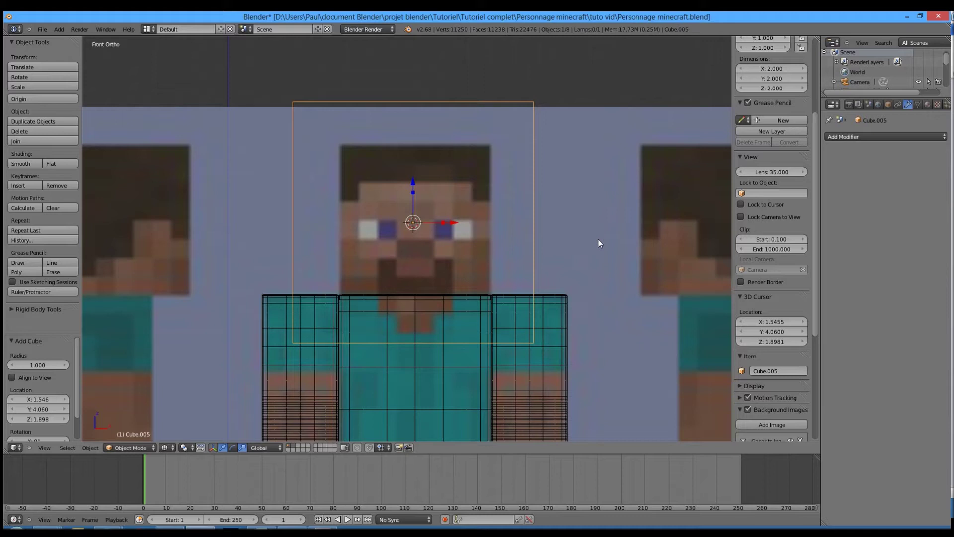
pyautogui.press('s')
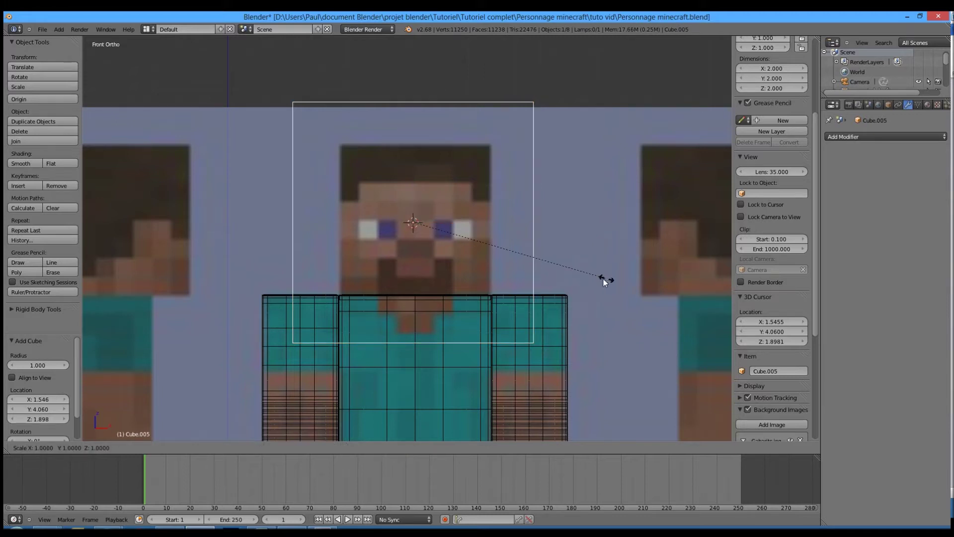
pyautogui.press('Escape')
pyautogui.press('Tab')
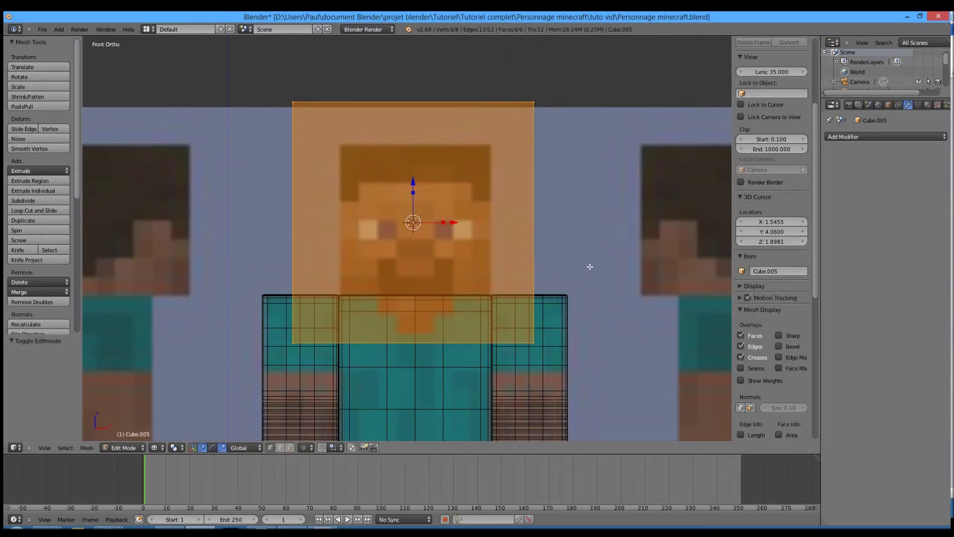
pyautogui.press('s')
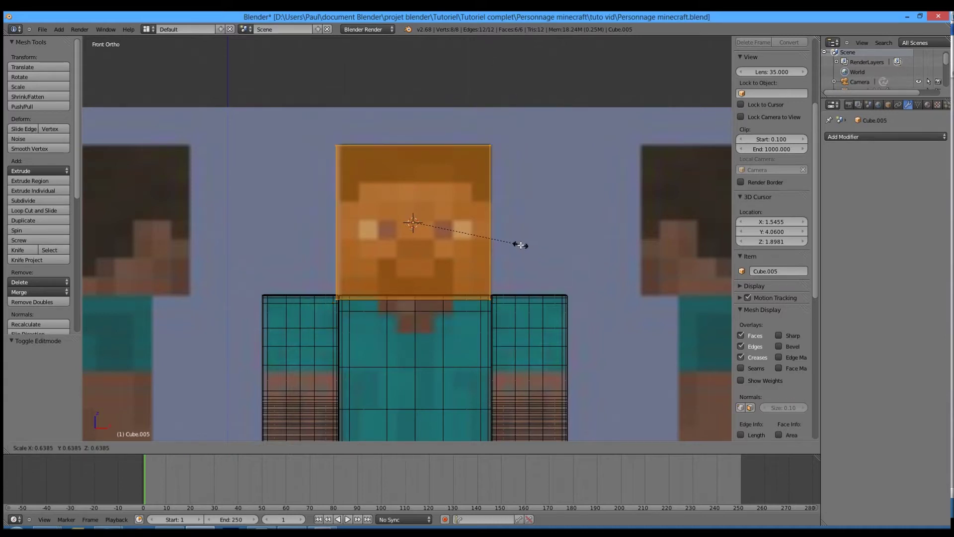
pyautogui.click(522, 246)
# Step: Raise the head mesh slightly along Z and shift it about 0.021 along X to line up with the reference
pyautogui.scroll(3, 410, 174)
pyautogui.moveTo(417, 180); pyautogui.dragTo(417, 177)
pyautogui.moveTo(458, 204); pyautogui.dragTo(462, 204)
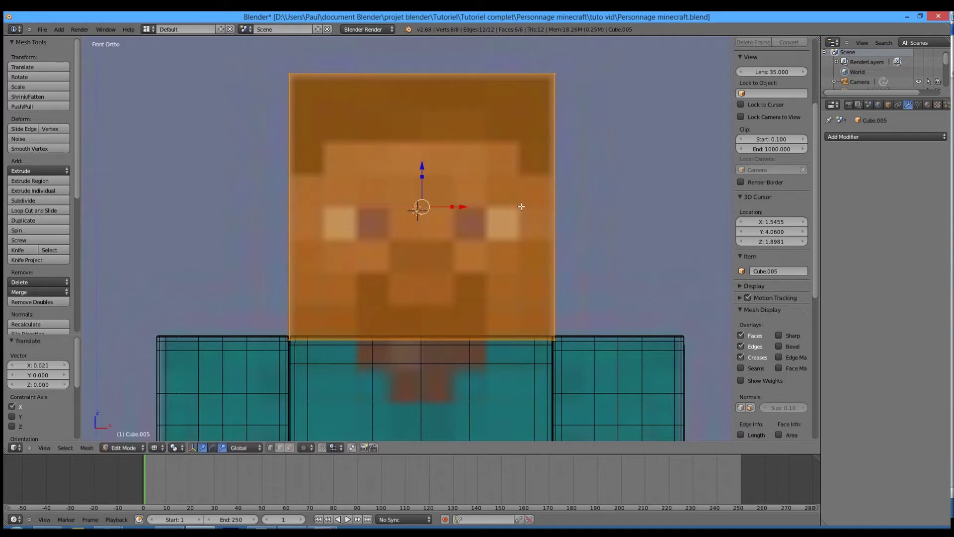
# Step: Scale the head mesh by about 0.964, enlarge it slightly to match the torso's width, and return to Object Mode
pyautogui.press('s')
pyautogui.click(608, 222)
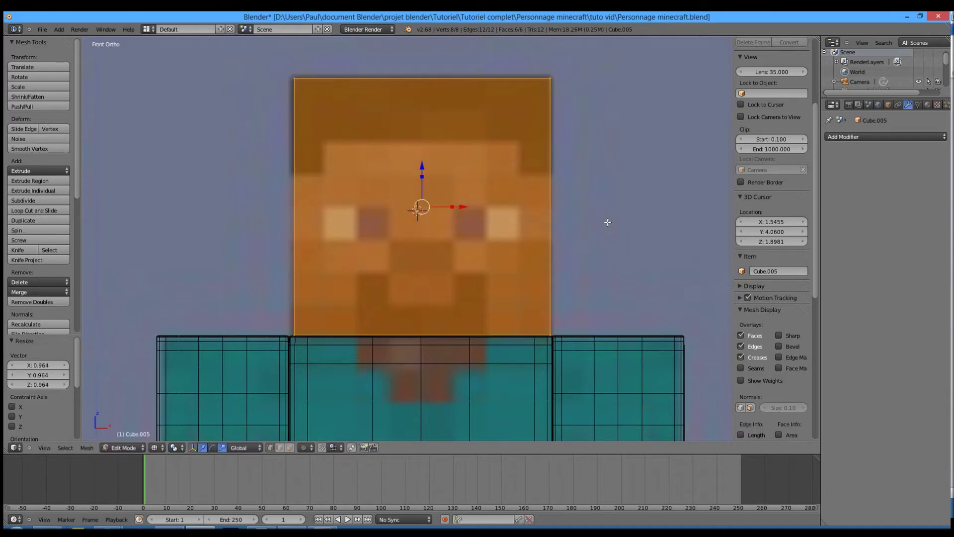
pyautogui.press('s')
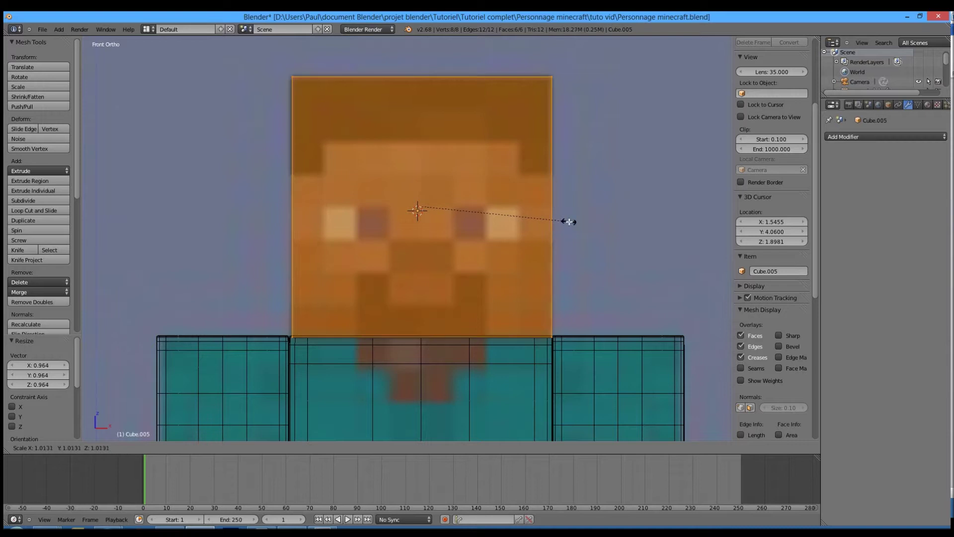
pyautogui.click(553, 222)
pyautogui.press('Tab')
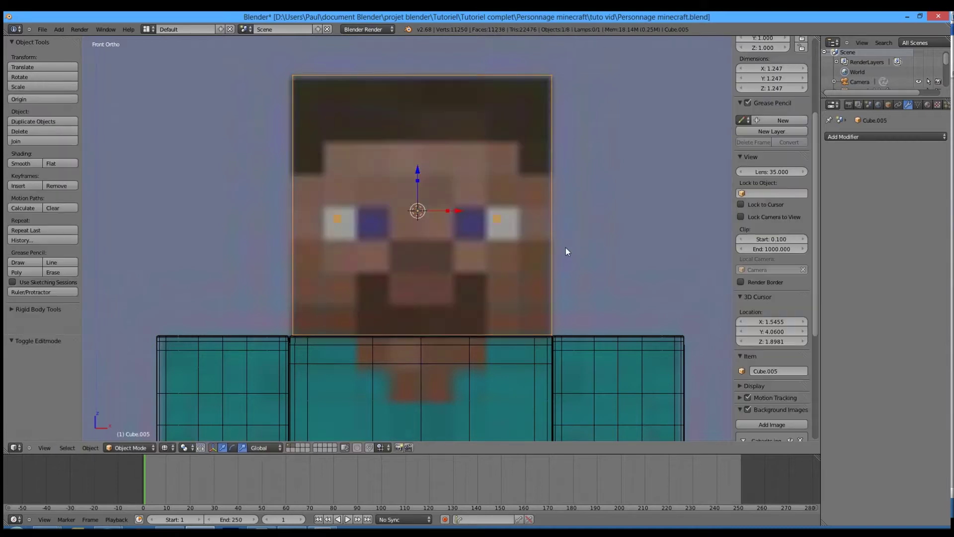
# Step: Nudge the head mesh slightly along negative X to centre it over the torso, and review it in solid shading
pyautogui.scroll(-4, 567, 248)
pyautogui.scroll(3, 470, 240)
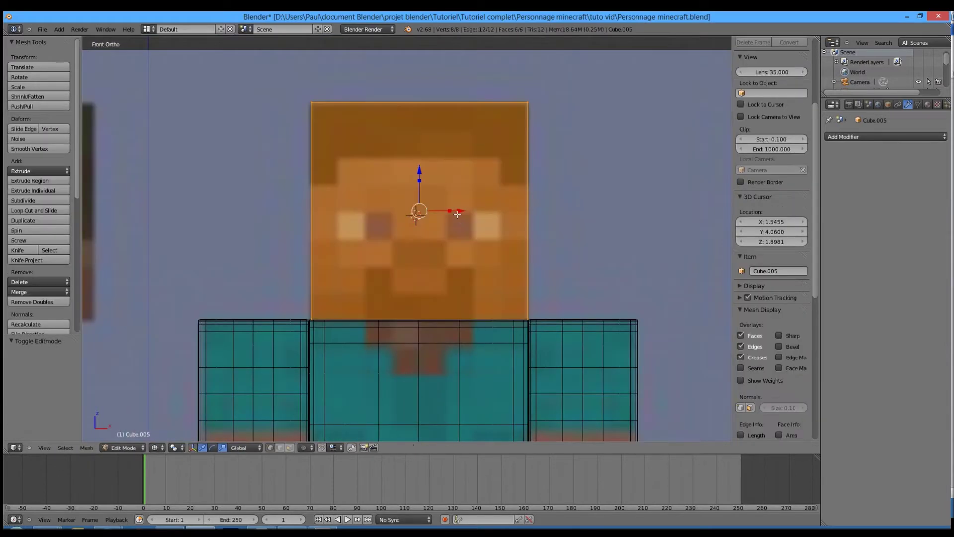
pyautogui.moveTo(457, 213); pyautogui.dragTo(456, 213)
pyautogui.scroll(-3, 446, 316)
pyautogui.scroll(-2, 447, 317)
pyautogui.keyDown('shift'); pyautogui.moveTo(433, 292); pyautogui.dragTo(393, 243, button='middle'); pyautogui.keyUp('shift')
pyautogui.press('z')
pyautogui.moveTo(469, 266); pyautogui.dragTo(445, 258, button='middle')
# Step: Shift the head mesh about 0.003 along Y in the right view, and return to Object Mode in solid front view
pyautogui.press('KP_3')
pyautogui.press('Tab')
pyautogui.press('z')
pyautogui.scroll(2, 444, 253)
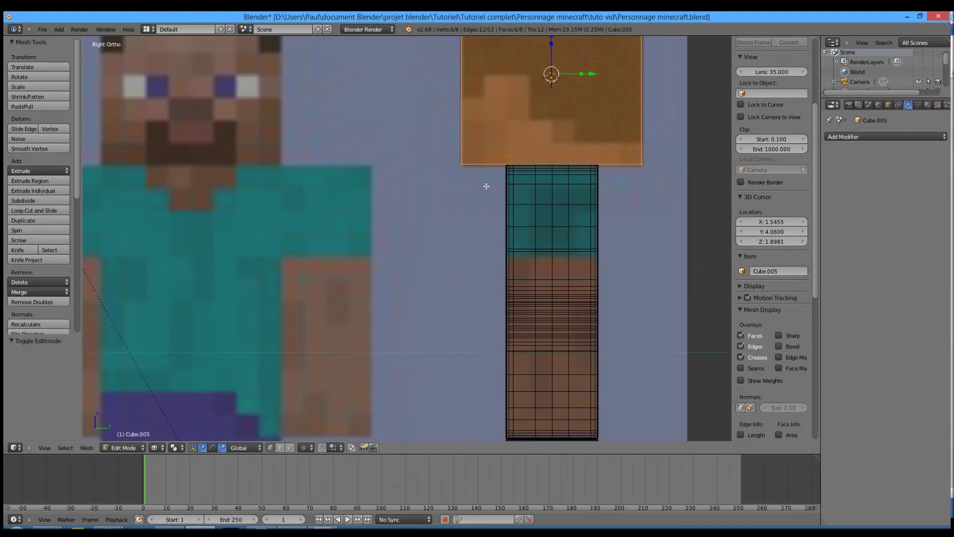
pyautogui.keyDown('shift'); pyautogui.moveTo(531, 162); pyautogui.dragTo(418, 298, button='middle'); pyautogui.keyUp('shift')
pyautogui.scroll(2, 455, 224)
pyautogui.press('g')
pyautogui.click(463, 224)
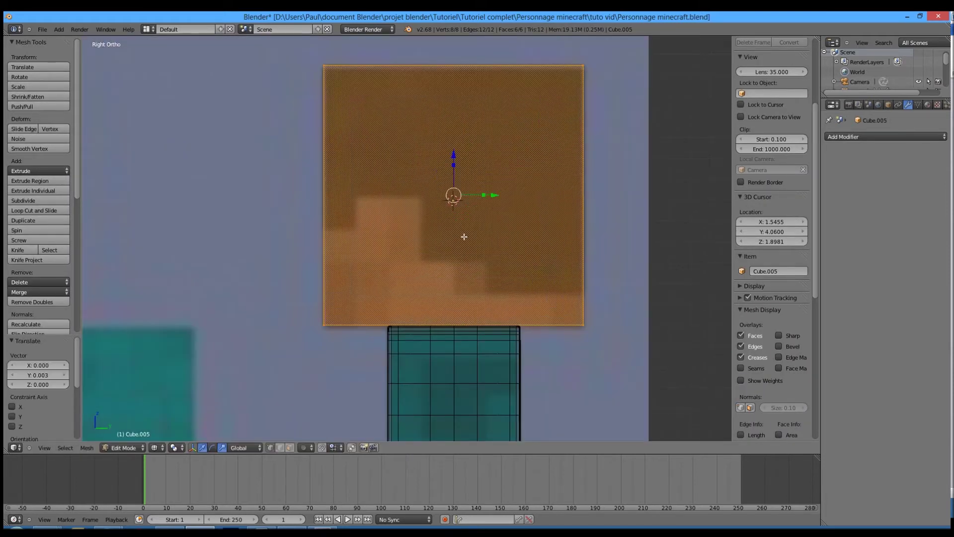
pyautogui.press('Tab')
pyautogui.press('KP_1')
pyautogui.press('z')
# Step: Add a Subdivision Surface modifier to the head with 2 view subdivisions, and enter Edit Mode
pyautogui.scroll(-2, 472, 229)
pyautogui.scroll(3, 488, 200)
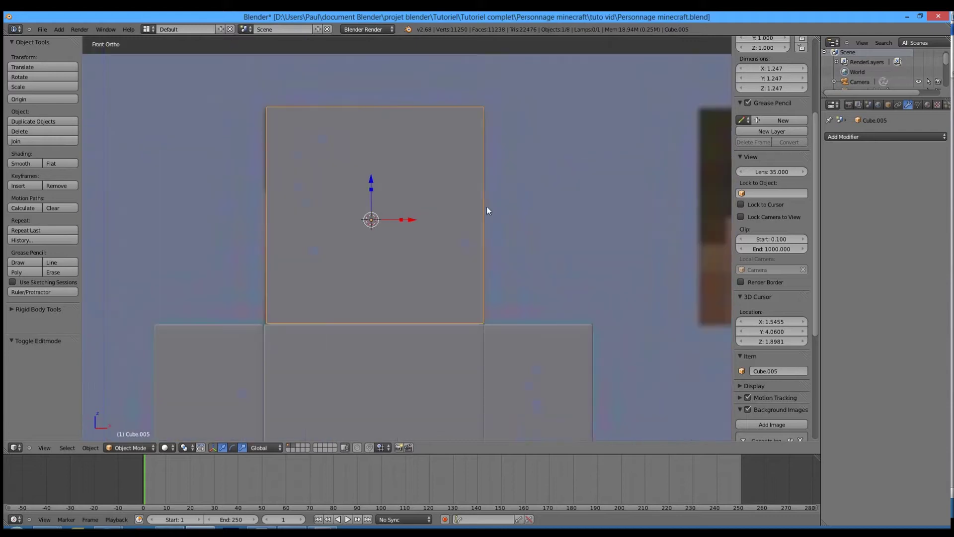
pyautogui.click(923, 136)
pyautogui.click(746, 287)
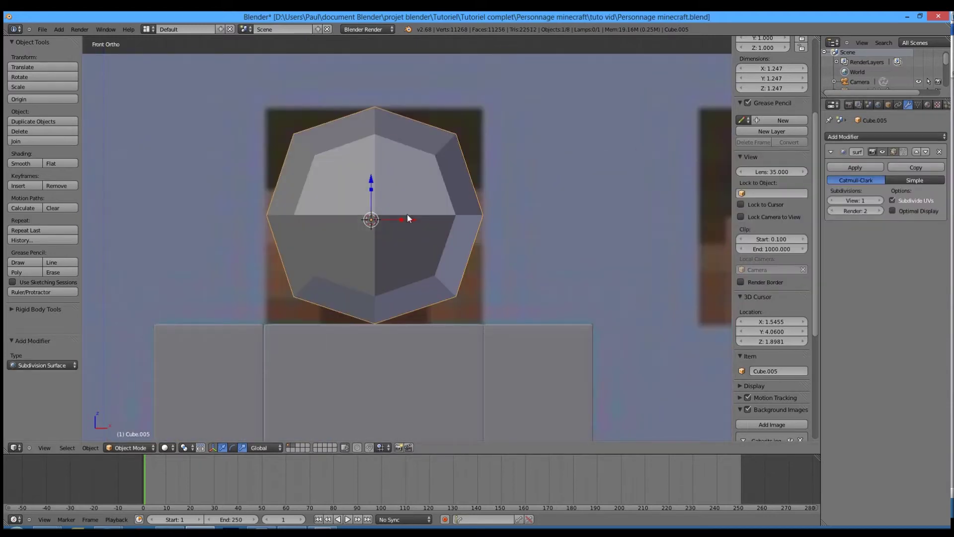
pyautogui.press('Tab')
pyautogui.click(880, 200)
# Step: Cut two vertical edge loops across the front of the head and scale them along X towards its side edges
pyautogui.hotkey('ctrl', 'r')
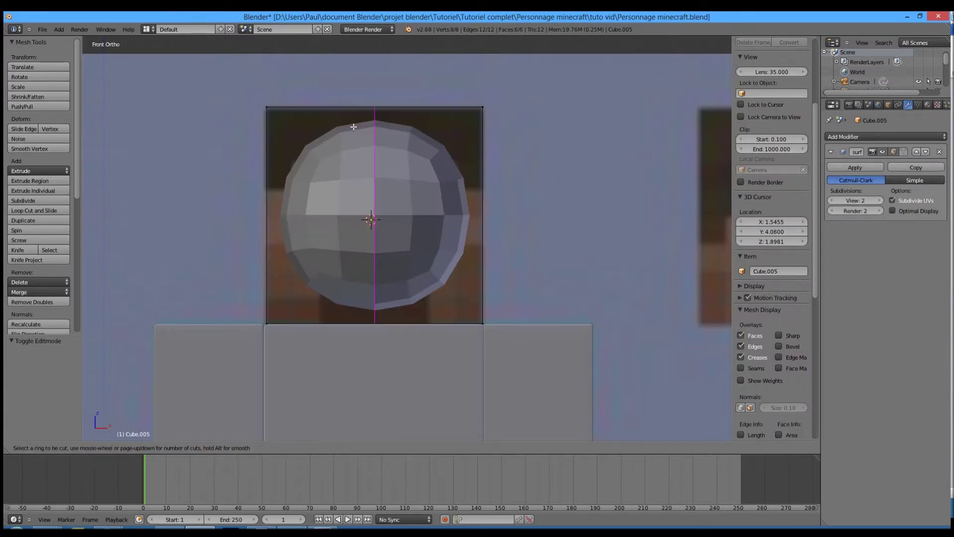
pyautogui.scroll(1, 353, 126)
pyautogui.click(354, 126)
pyautogui.click(354, 126)
pyautogui.moveTo(404, 217); pyautogui.dragTo(462, 208)
# Step: Cut two vertical edge loops in the head's right view and scale them along Y by about 2.9
pyautogui.press('KP_3')
pyautogui.hotkey('ctrl', 'r')
pyautogui.scroll(1, 466, 124)
pyautogui.click(465, 124)
pyautogui.click(465, 125)
pyautogui.moveTo(479, 217); pyautogui.dragTo(544, 215)
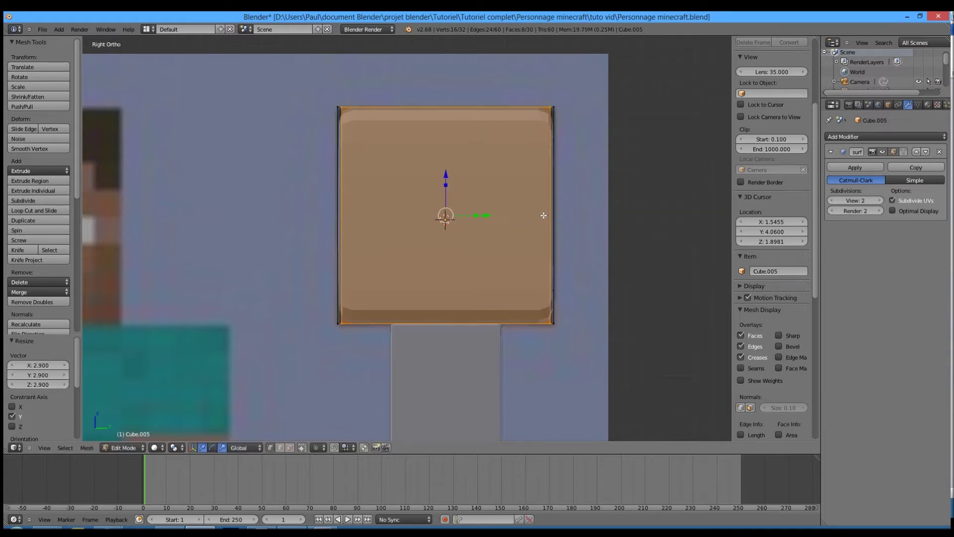
# Step: Cut two horizontal edge loops in the head, spread them along Z to its upper and lower edges, and return to Object Mode
pyautogui.press('KP_1')
pyautogui.hotkey('ctrl', 'r')
pyautogui.scroll(1, 517, 225)
pyautogui.click(498, 225)
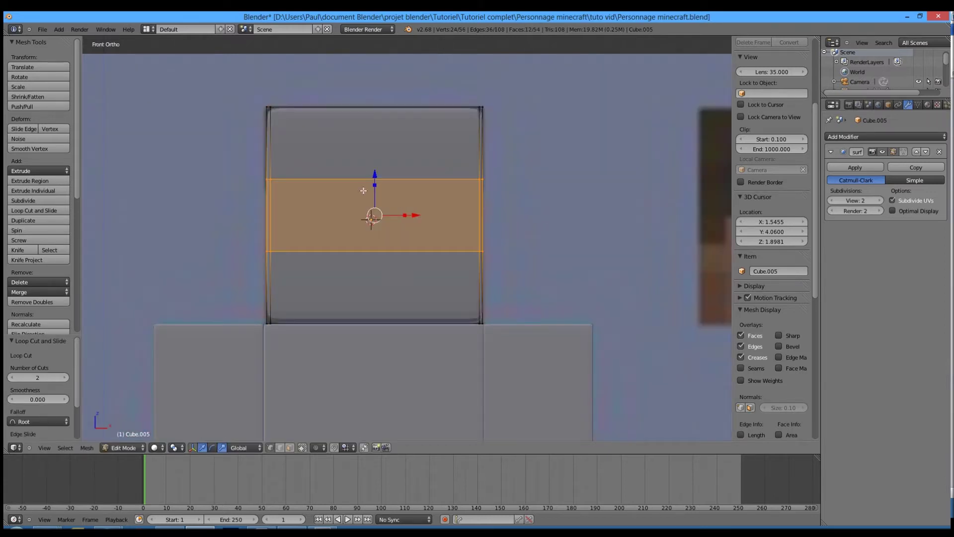
pyautogui.moveTo(376, 187); pyautogui.dragTo(381, 133)
pyautogui.press('Tab')
pyautogui.scroll(-4, 410, 220)
pyautogui.scroll(1, 407, 269)
pyautogui.keyDown('shift'); pyautogui.moveTo(407, 270); pyautogui.dragTo(424, 235, button='middle'); pyautogui.keyUp('shift')
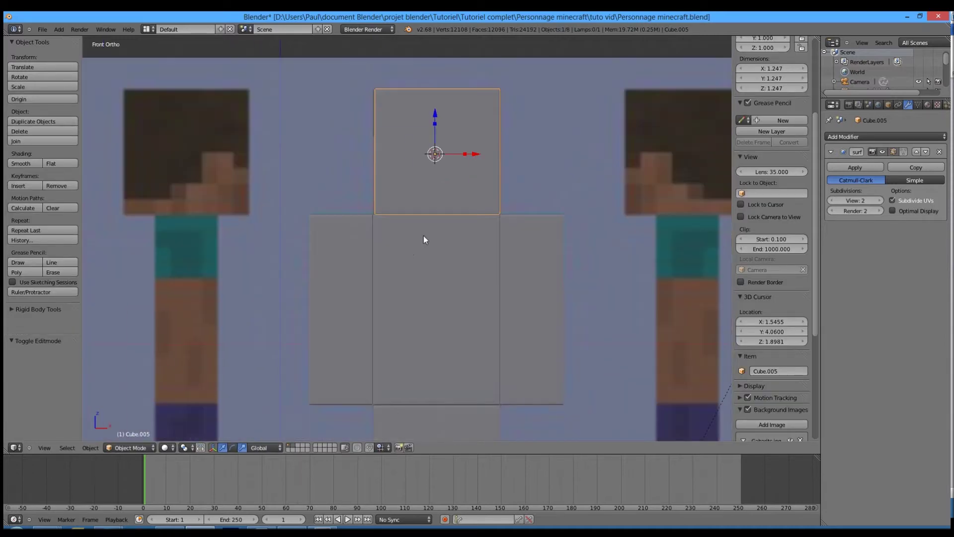
pyautogui.moveTo(502, 209); pyautogui.dragTo(467, 228, button='middle')
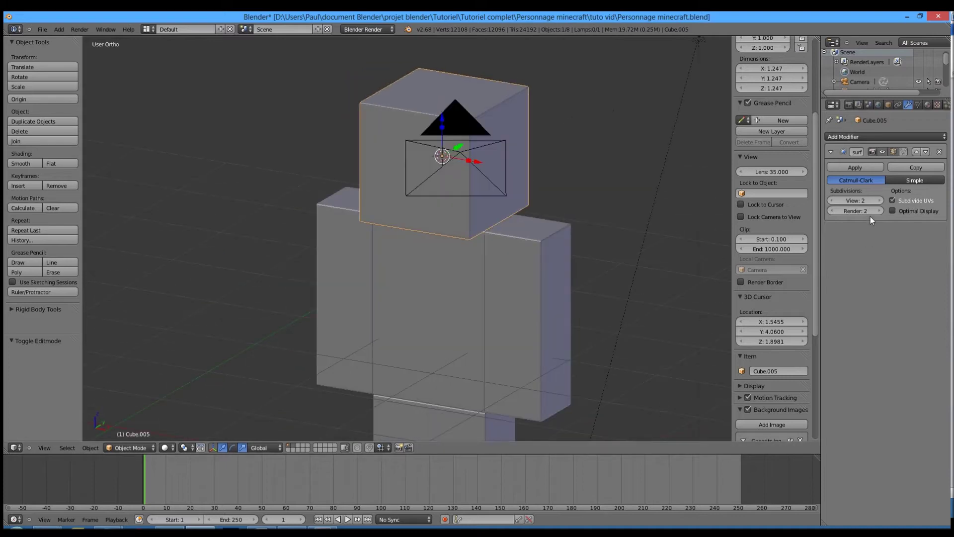
# Step: Set the Subdivision Surface view level to 1 on the head, torso, arm and leg blocks
pyautogui.click(833, 200)
pyautogui.rightClick(483, 271)
pyautogui.click(833, 200)
pyautogui.rightClick(544, 302)
pyautogui.click(836, 201)
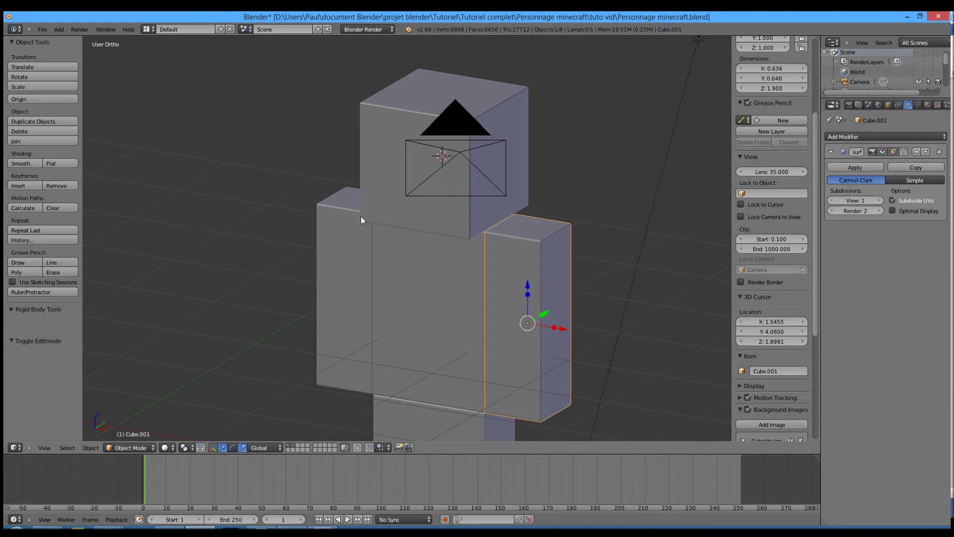
pyautogui.rightClick(361, 216)
pyautogui.click(833, 200)
pyautogui.scroll(-2, 409, 359)
pyautogui.keyDown('shift'); pyautogui.moveTo(409, 359); pyautogui.dragTo(446, 298, button='middle'); pyautogui.keyUp('shift')
pyautogui.rightClick(486, 326)
pyautogui.click(832, 200)
pyautogui.click(831, 200)
# Step: Set the head's view subdivisions back to 2 and save the file over the existing one, with the head in front view
pyautogui.rightClick(457, 116)
pyautogui.rightClick(421, 109)
pyautogui.press('KP_1')
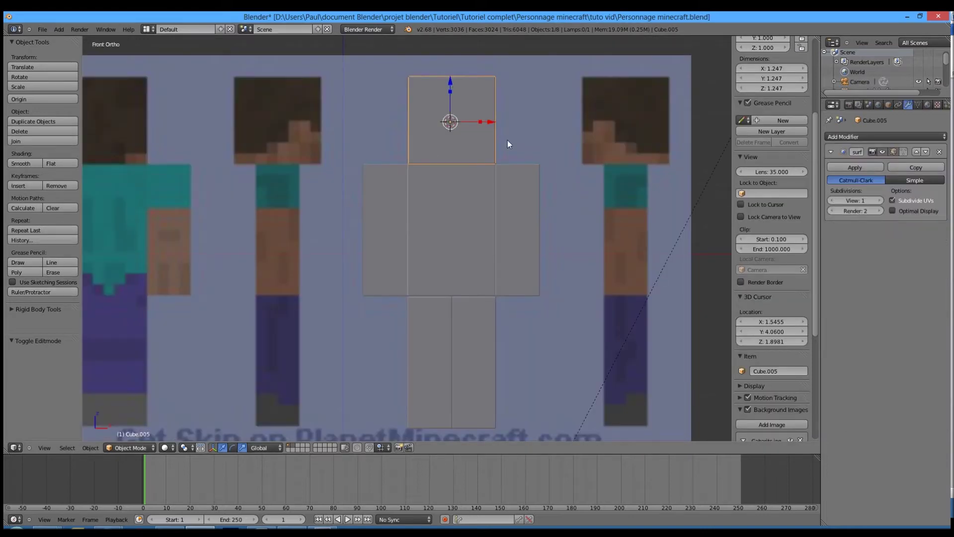
pyautogui.scroll(5, 485, 234)
pyautogui.hotkey('ctrl', 's')
pyautogui.click(485, 235)
pyautogui.click(880, 201)
pyautogui.keyDown('shift'); pyautogui.moveTo(567, 134); pyautogui.dragTo(492, 214, button='middle'); pyautogui.keyUp('shift')
pyautogui.scroll(3, 473, 178)
pyautogui.scroll(-2, 472, 178)
pyautogui.hotkey('ctrl', 's')
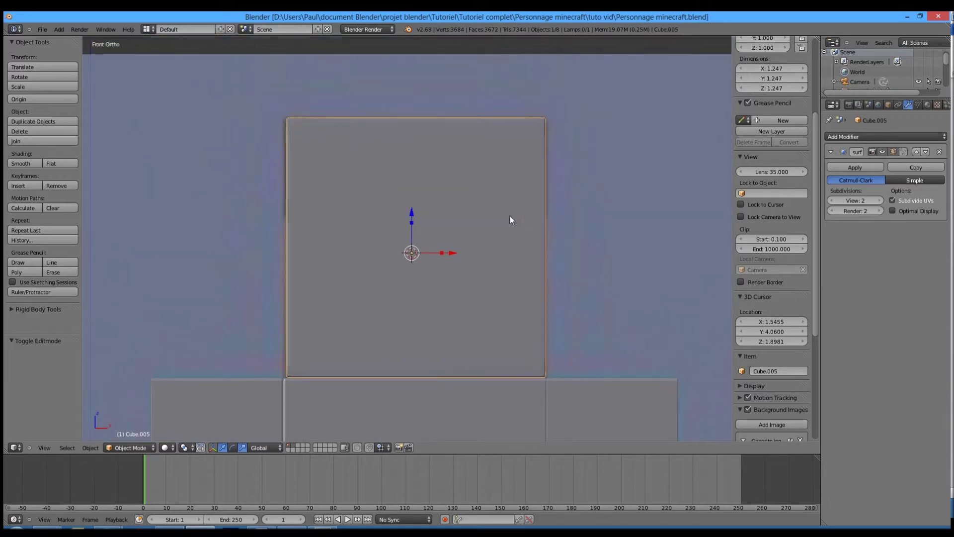
# Step: Enter Edit Mode on the head, reveal the reference face, and cut one centred vertical edge loop
pyautogui.press('Tab')
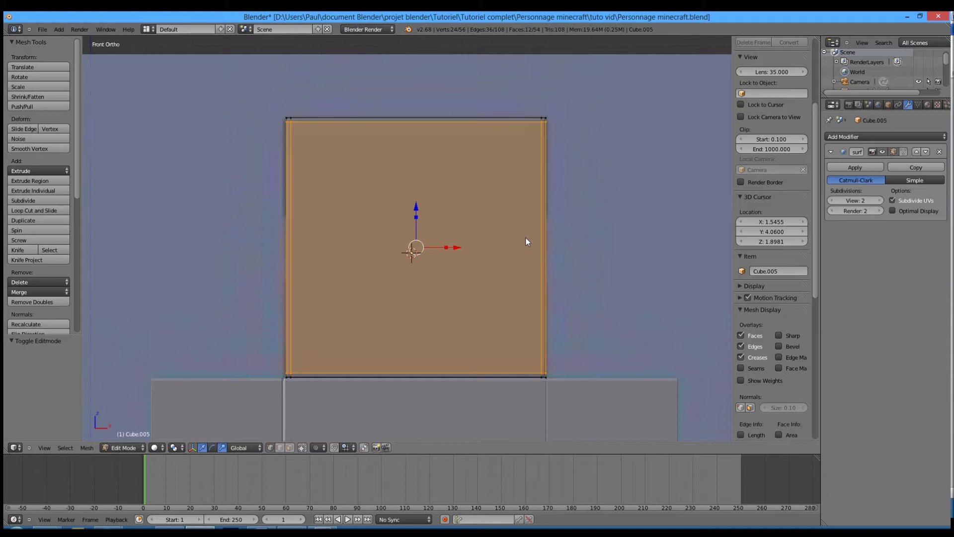
pyautogui.hotkey('alt', 'z')
pyautogui.press('a')
pyautogui.hotkey('ctrl', 'r')
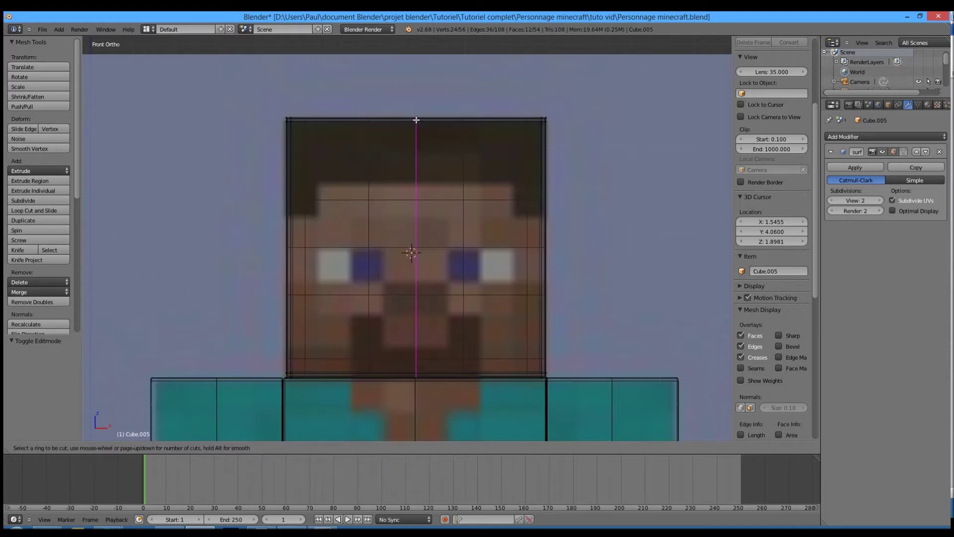
pyautogui.click(424, 145)
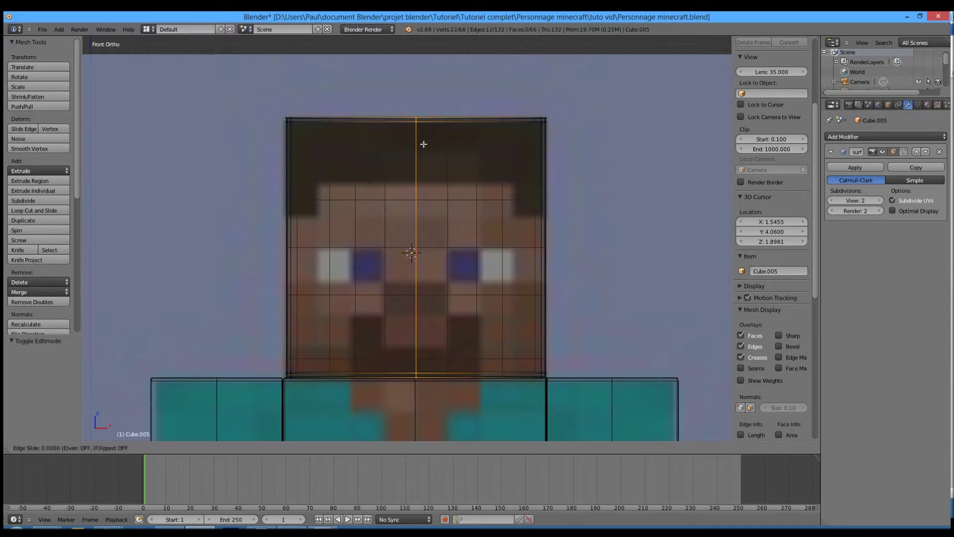
pyautogui.click(424, 144)
# Step: Cut two horizontal edge loops across the head and scale them along Z by 0.6
pyautogui.keyDown('shift'); pyautogui.moveTo(552, 285); pyautogui.dragTo(534, 283, button='middle'); pyautogui.keyUp('shift')
pyautogui.hotkey('ctrl', 'r')
pyautogui.scroll(1, 528, 228)
pyautogui.click(528, 228)
pyautogui.click(528, 228)
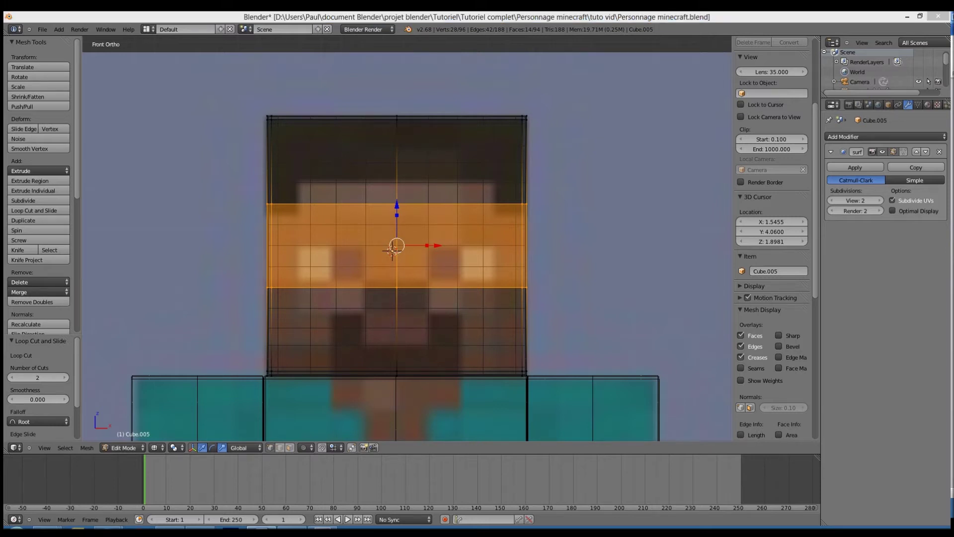
pyautogui.click(642, 266)
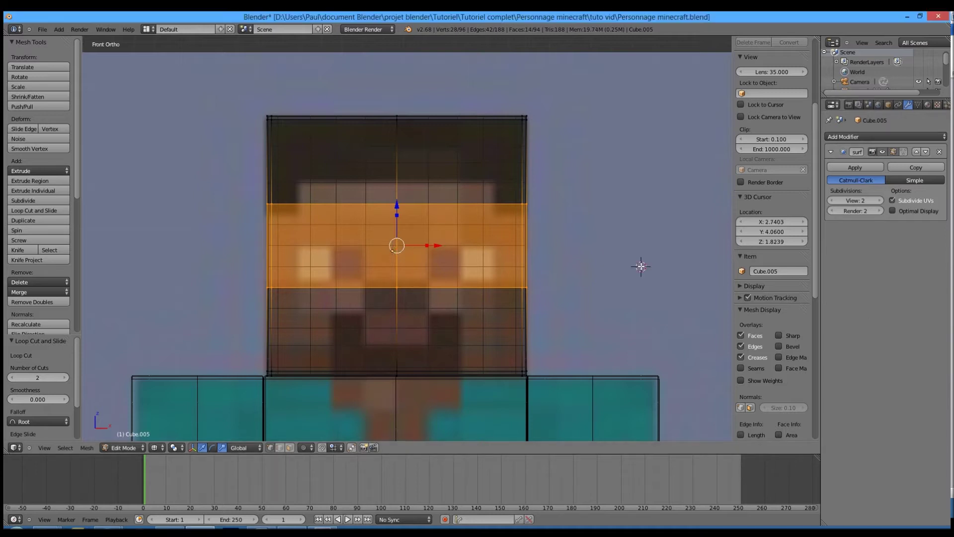
pyautogui.click(484, 221)
pyautogui.press('s')
pyautogui.write('z0.6')
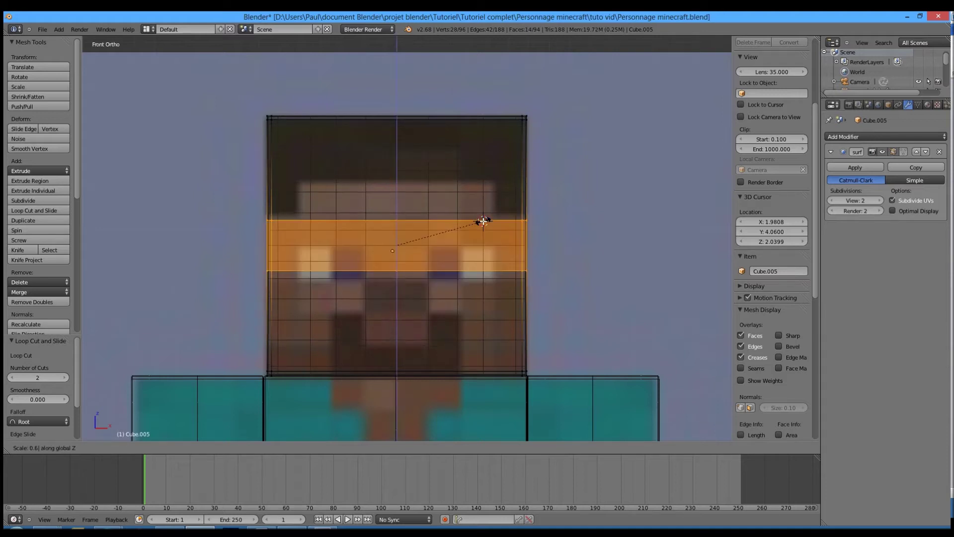
pyautogui.press('Return')
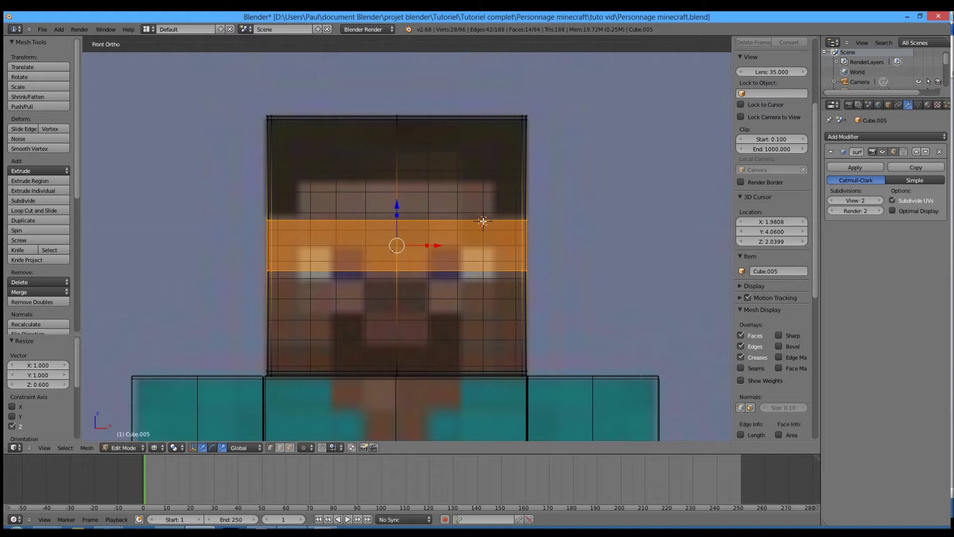
# Step: Move the two horizontal eye-level loops up 0.01 along Z and deselect everything
pyautogui.write('gz0.01')
pyautogui.press('Return')
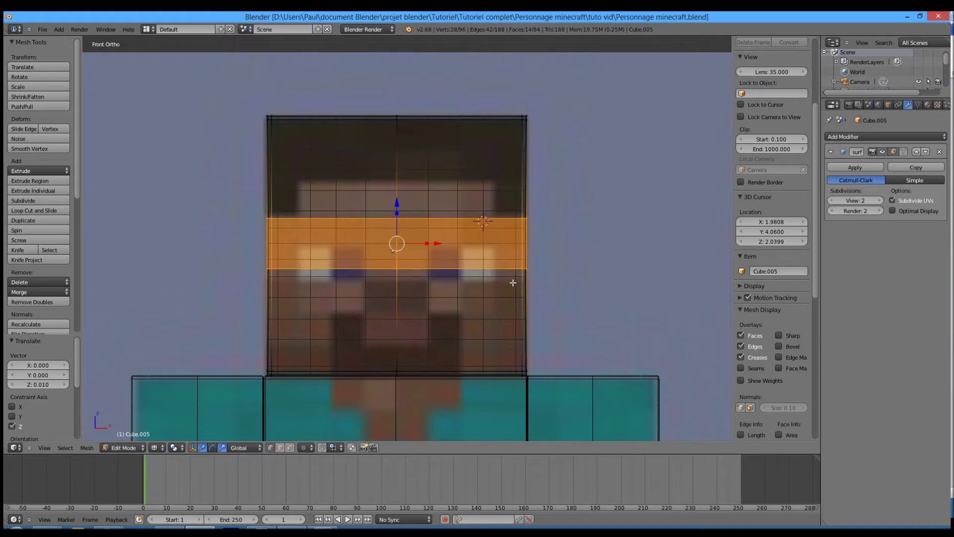
pyautogui.press('Tab')
pyautogui.press('Tab')
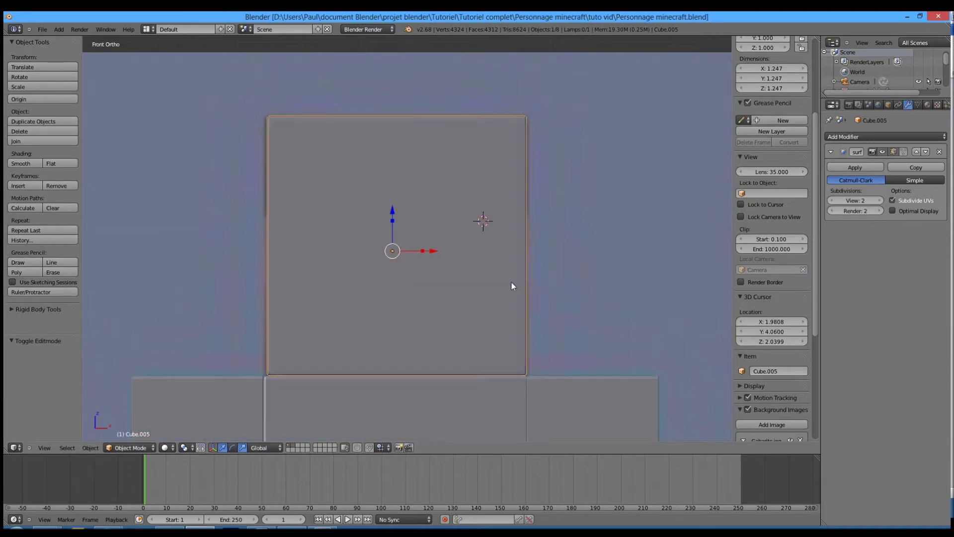
pyautogui.press('a')
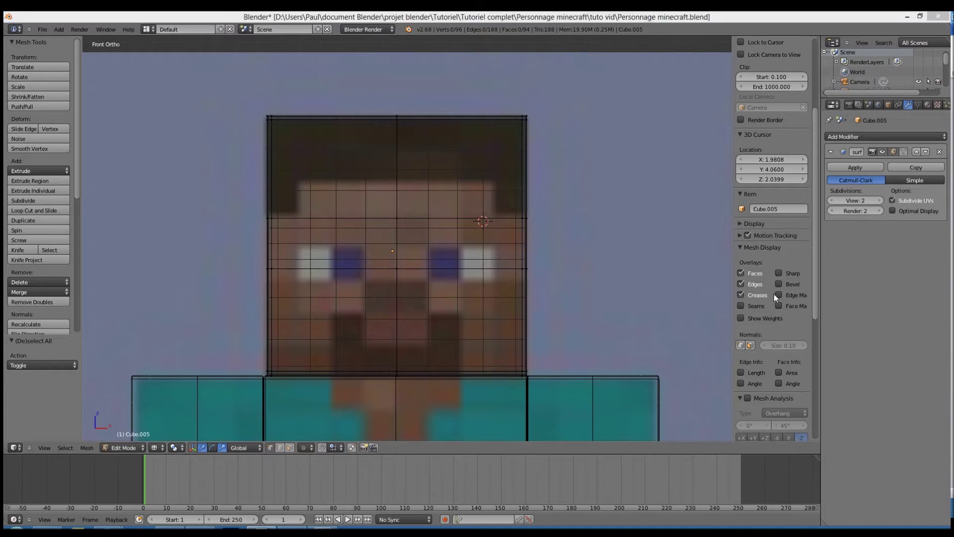
# Step: Cut two vertical edge loops in the right half of the face and scale them along X by 1.8
pyautogui.click(559, 268)
pyautogui.hotkey('ctrl', 'r')
pyautogui.scroll(1, 458, 135)
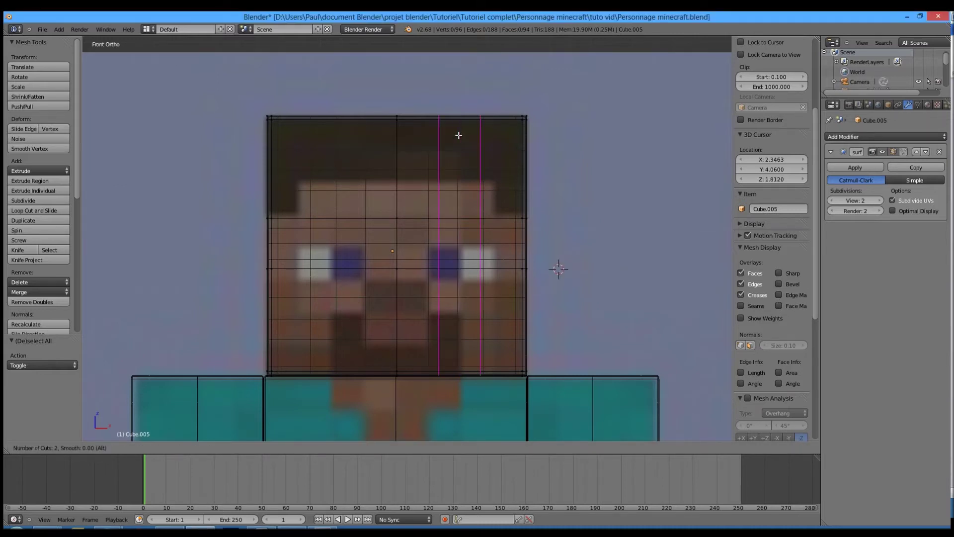
pyautogui.click(459, 135)
pyautogui.click(459, 136)
pyautogui.scroll(2, 490, 256)
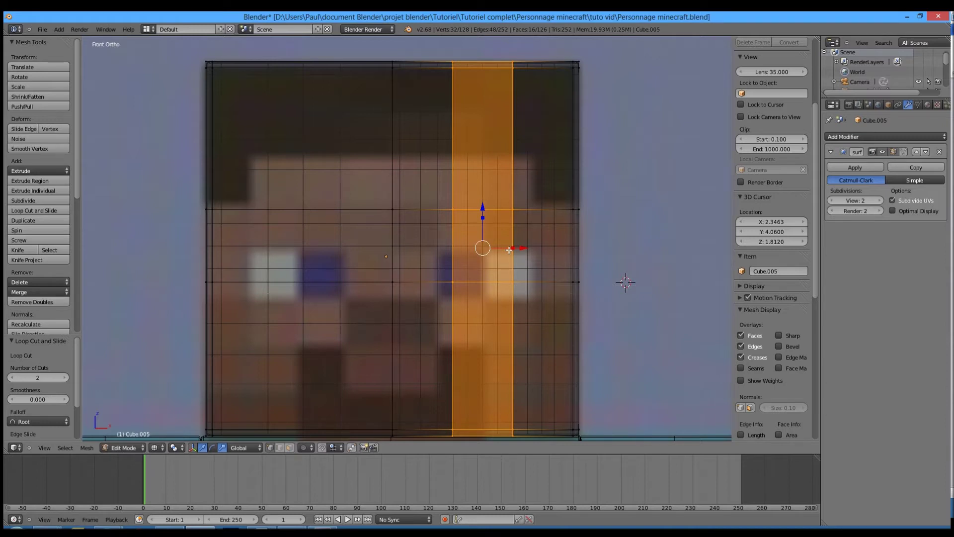
pyautogui.press('s')
pyautogui.press('x')
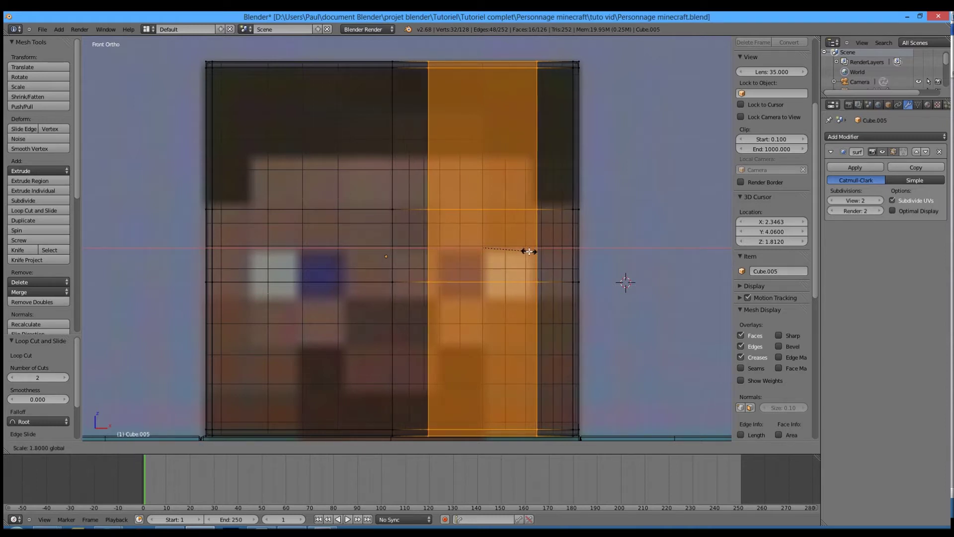
pyautogui.click(529, 252)
# Step: Cut two vertical edge loops in the left half of the face and scale them along X by 1.8
pyautogui.hotkey('ctrl', 'r')
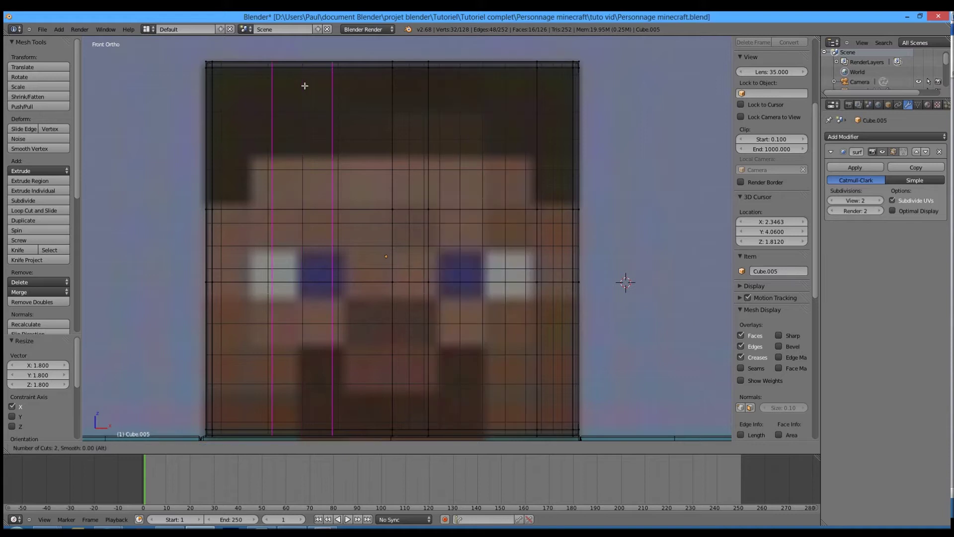
pyautogui.click(305, 85)
pyautogui.press('s')
pyautogui.press('x')
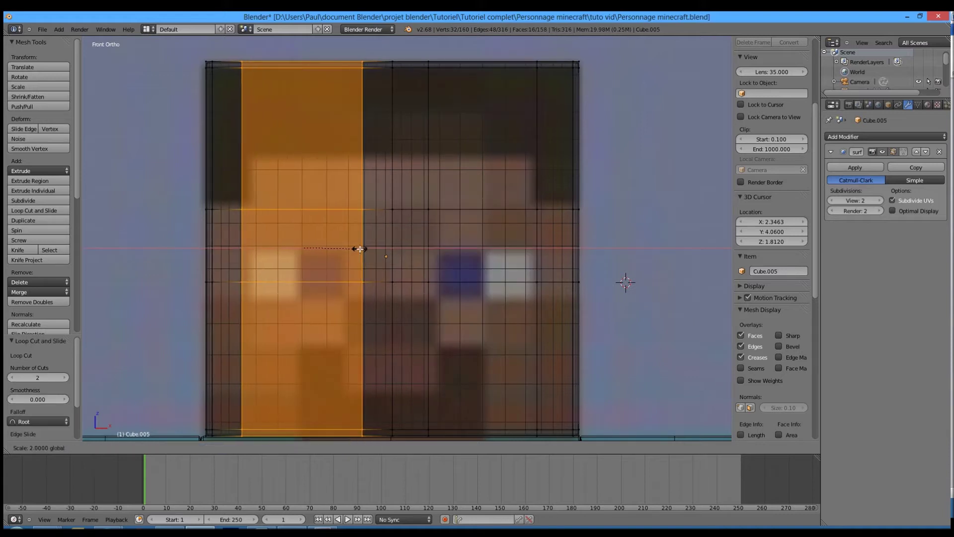
pyautogui.click(354, 249)
# Step: Select both vertical loops around the right eye and shift them slightly along X toward the head's centre line
pyautogui.keyDown('alt'); pyautogui.rightClick(436, 243); pyautogui.keyUp('alt')
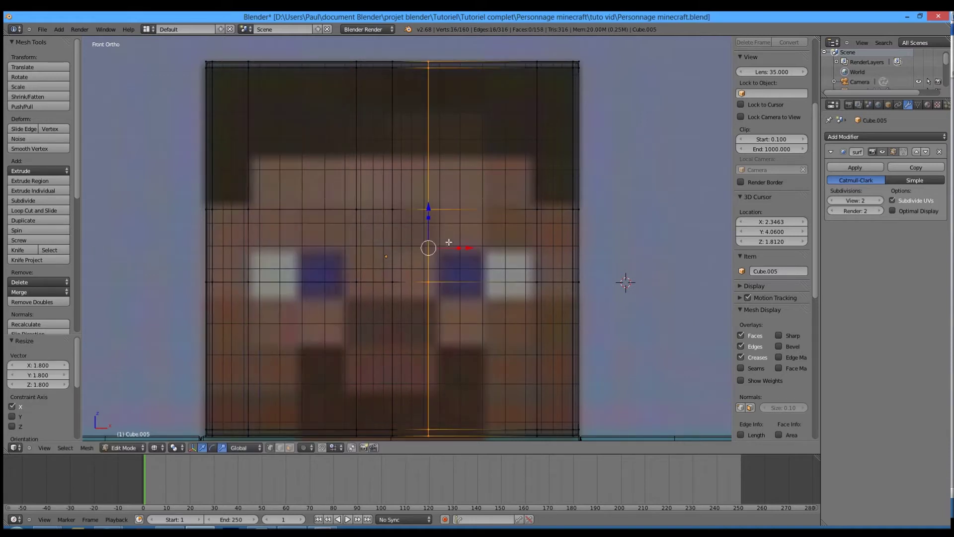
pyautogui.keyDown('alt'); pyautogui.keyDown('shift'); pyautogui.rightClick(546, 241); pyautogui.keyUp('shift'); pyautogui.keyUp('alt')
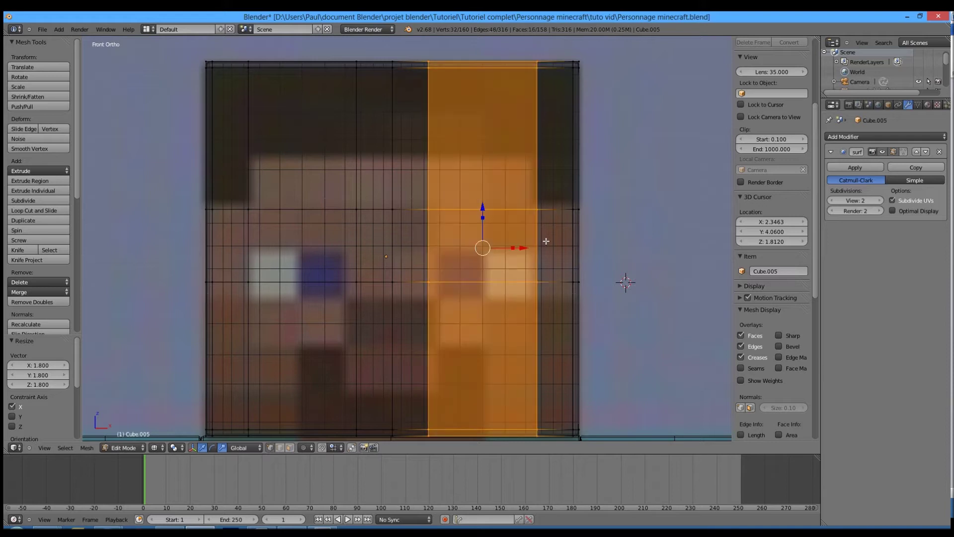
pyautogui.keyDown('alt'); pyautogui.rightClick(448, 244); pyautogui.keyUp('alt')
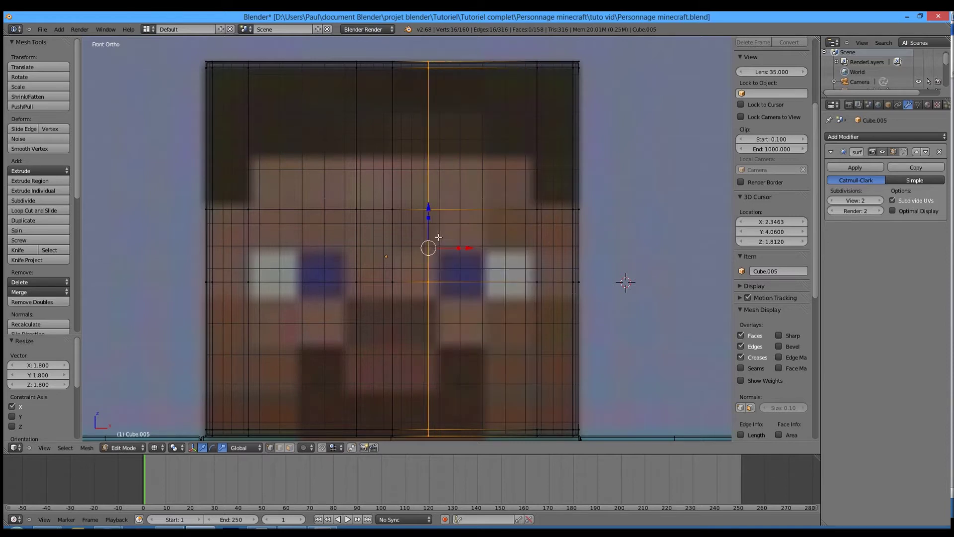
pyautogui.rightClick(415, 225)
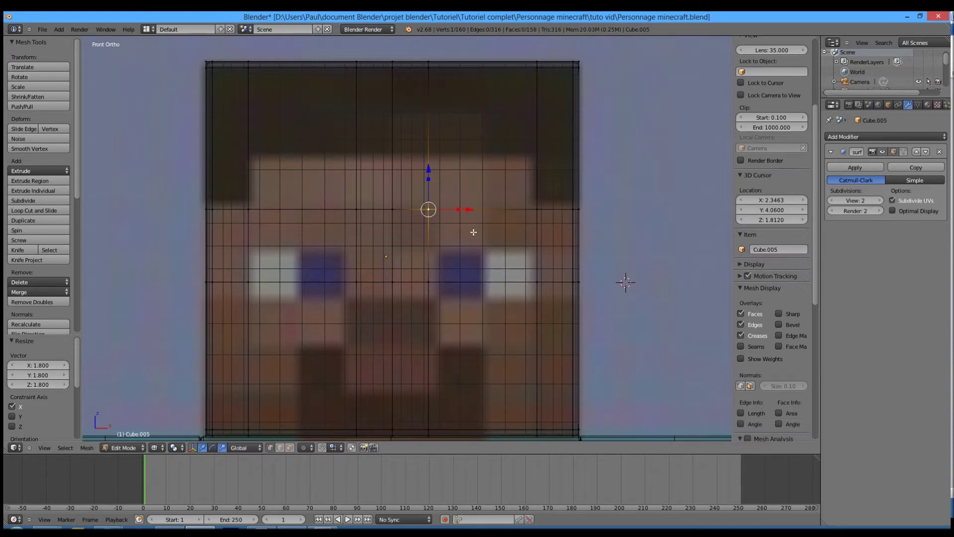
pyautogui.press('a')
pyautogui.keyDown('alt'); pyautogui.rightClick(429, 241); pyautogui.keyUp('alt')
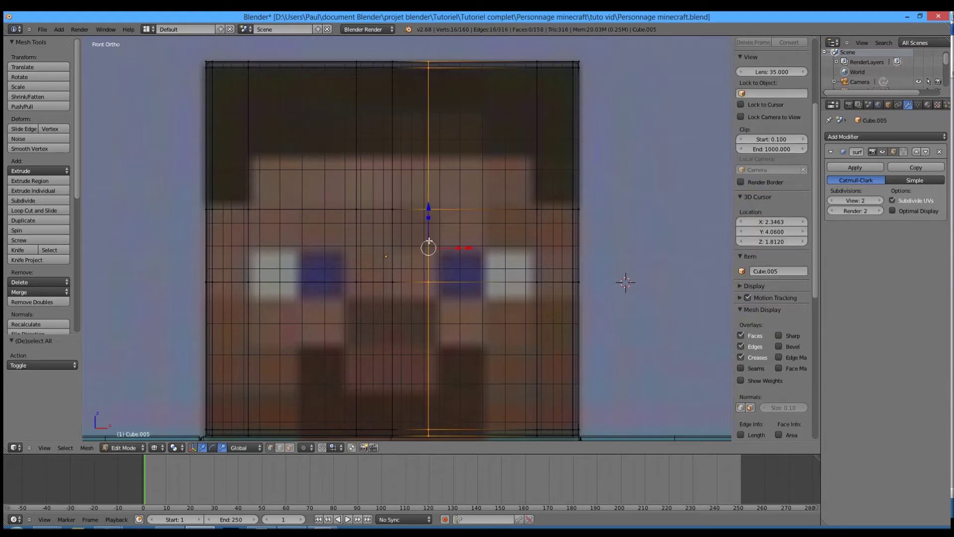
pyautogui.keyDown('alt'); pyautogui.keyDown('shift'); pyautogui.rightClick(538, 252); pyautogui.keyUp('shift'); pyautogui.keyUp('alt')
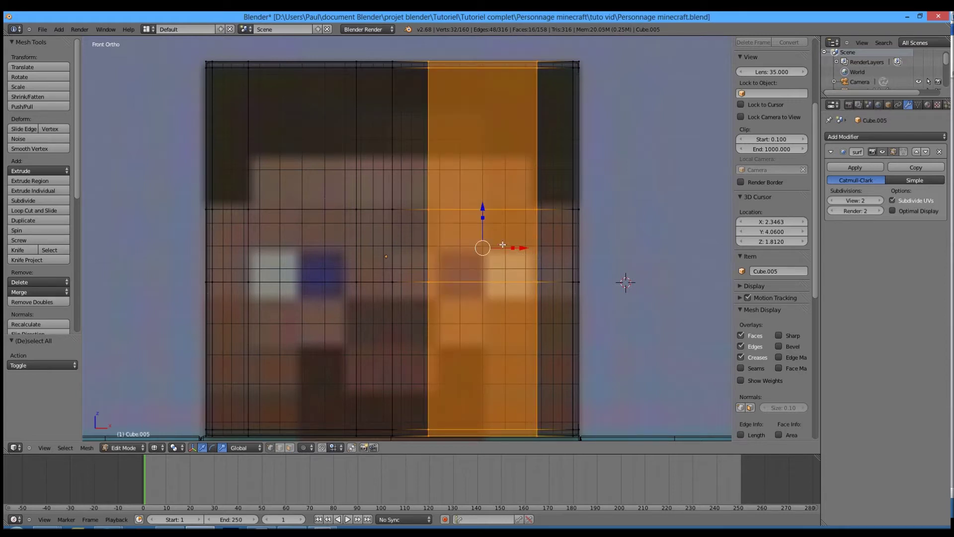
pyautogui.press('g')
pyautogui.press('x')
pyautogui.write('0')
pyautogui.write('.03')
pyautogui.press('Return')
pyautogui.press('a')
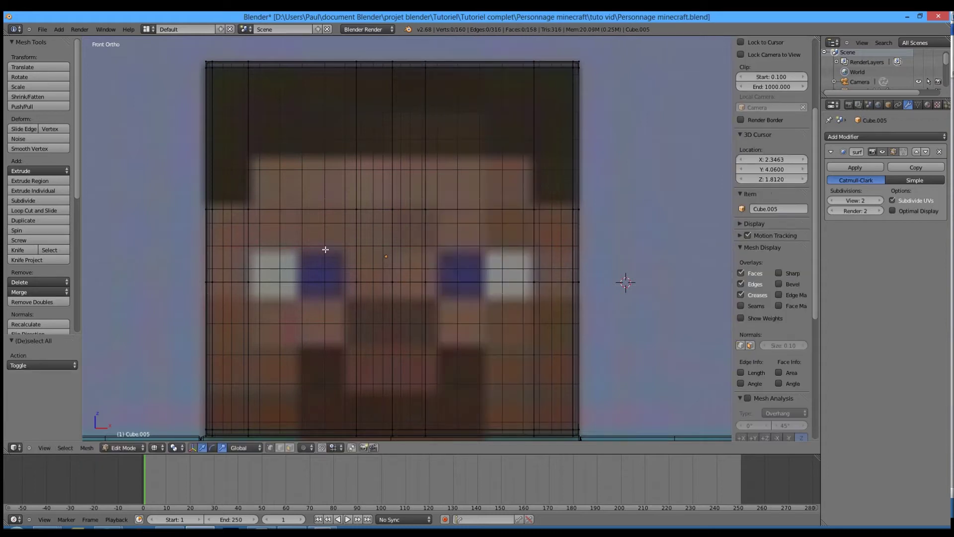
# Step: Shift both vertical loops around the left eye slightly inward along X, and save the file over the existing one
pyautogui.keyDown('alt'); pyautogui.rightClick(346, 248); pyautogui.keyUp('alt')
pyautogui.keyDown('alt'); pyautogui.keyDown('shift'); pyautogui.rightClick(248, 241); pyautogui.keyUp('shift'); pyautogui.keyUp('alt')
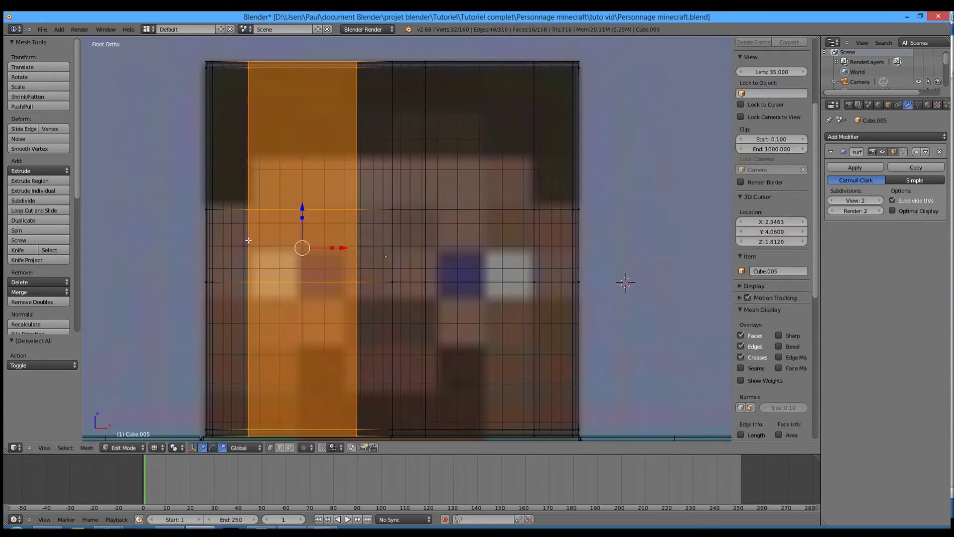
pyautogui.write('gx0.03')
pyautogui.press('Return')
pyautogui.press('a')
pyautogui.press('z')
pyautogui.scroll(-2, 249, 240)
pyautogui.hotkey('ctrl', 's')
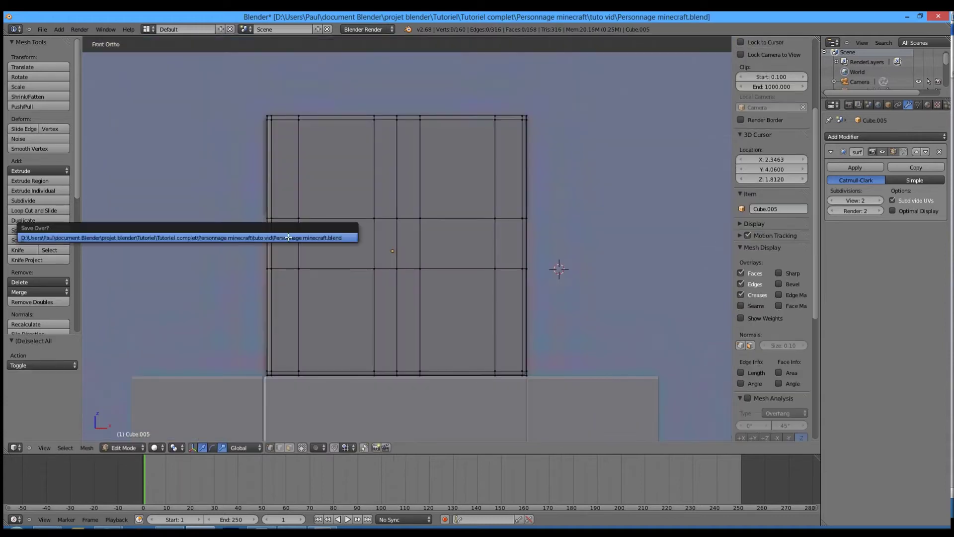
pyautogui.click(289, 237)
# Step: Switch to face selection and select the two eye faces on the front of the head
pyautogui.keyDown('shift'); pyautogui.moveTo(391, 272); pyautogui.dragTo(475, 272, button='middle'); pyautogui.keyUp('shift')
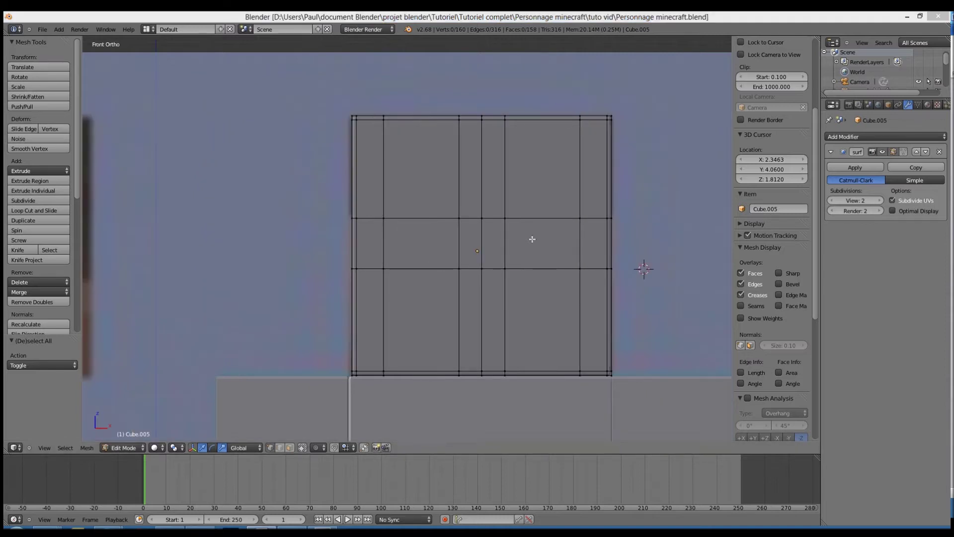
pyautogui.click(290, 447)
pyautogui.rightClick(422, 243)
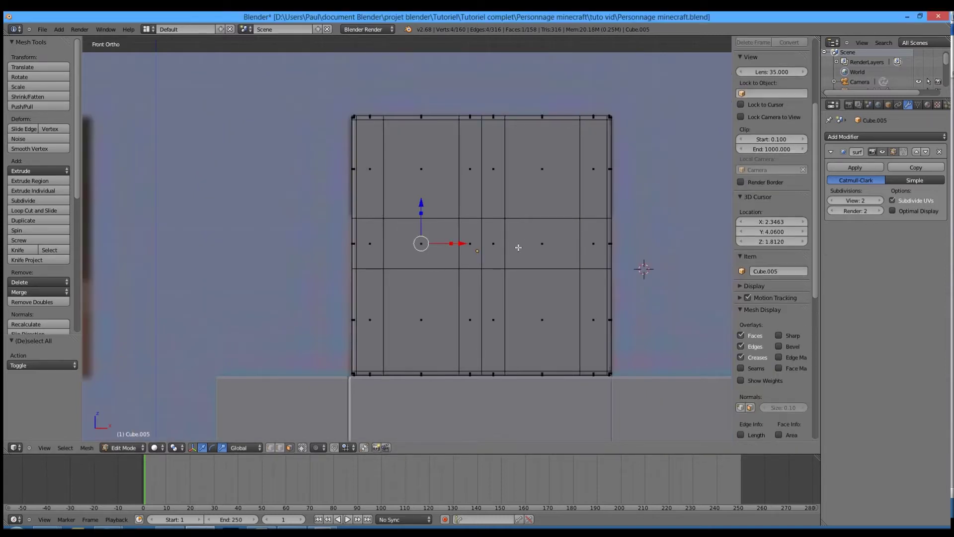
pyautogui.hotkey('alt', 'z')
pyautogui.hotkey('alt', 'z')
pyautogui.keyDown('shift'); pyautogui.rightClick(550, 245); pyautogui.keyUp('shift')
pyautogui.moveTo(484, 242); pyautogui.dragTo(537, 273, button='middle')
pyautogui.hotkey('ctrl', 'z')
pyautogui.keyDown('shift'); pyautogui.rightClick(536, 246); pyautogui.keyUp('shift')
pyautogui.press('z')
pyautogui.press('z')
# Step: Extrude the two eye faces into the head three times in right view, the first two by 0.01 and 0.03
pyautogui.press('KP_3')
pyautogui.scroll(4, 435, 271)
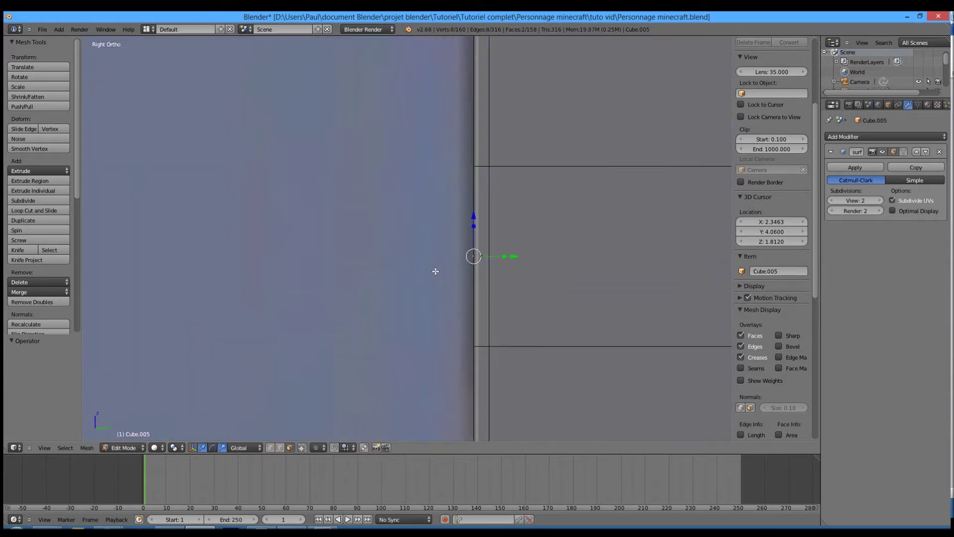
pyautogui.press('z')
pyautogui.keyDown('shift'); pyautogui.moveTo(495, 292); pyautogui.dragTo(407, 236, button='middle'); pyautogui.keyUp('shift')
pyautogui.scroll(4, 438, 297)
pyautogui.scroll(-1, 406, 236)
pyautogui.keyDown('shift'); pyautogui.moveTo(432, 192); pyautogui.dragTo(441, 221, button='middle'); pyautogui.keyUp('shift')
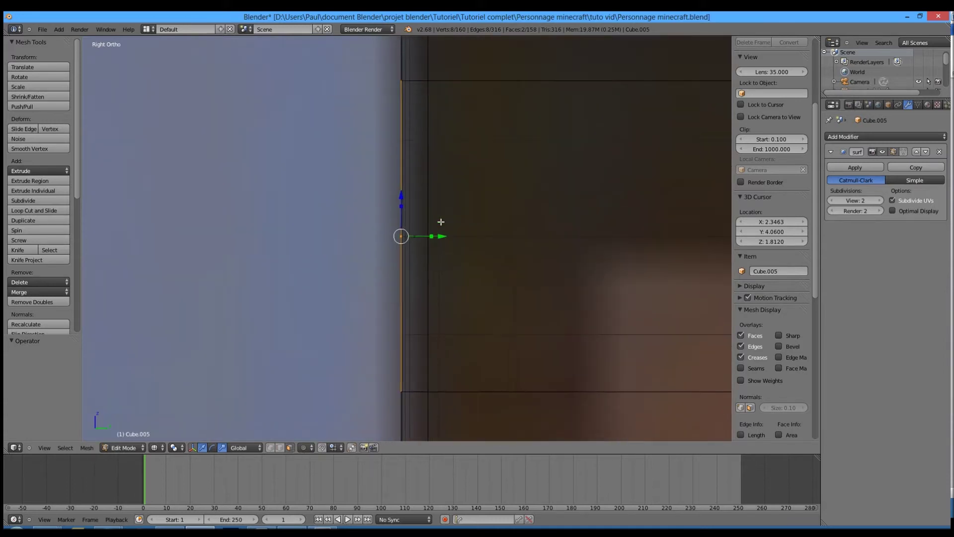
pyautogui.press('e')
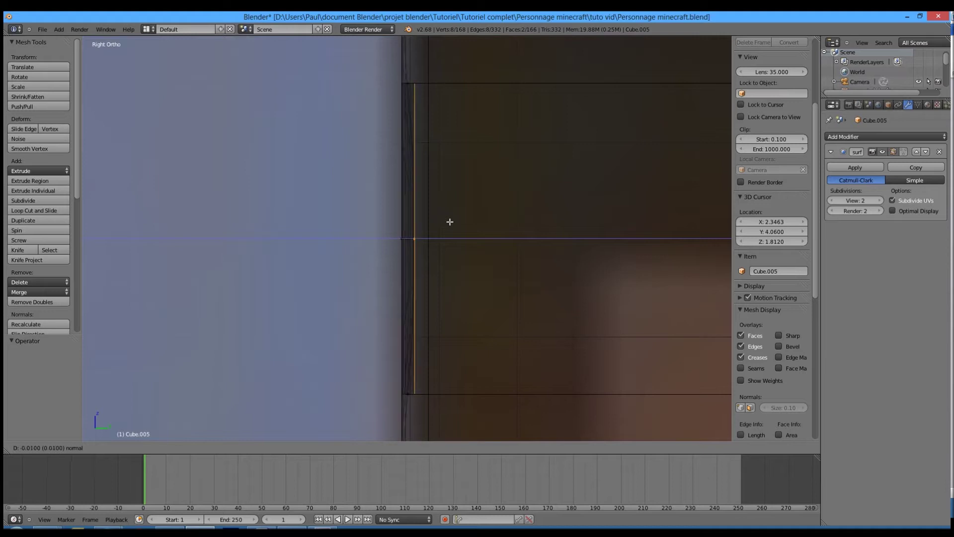
pyautogui.click(450, 221)
pyautogui.press('e')
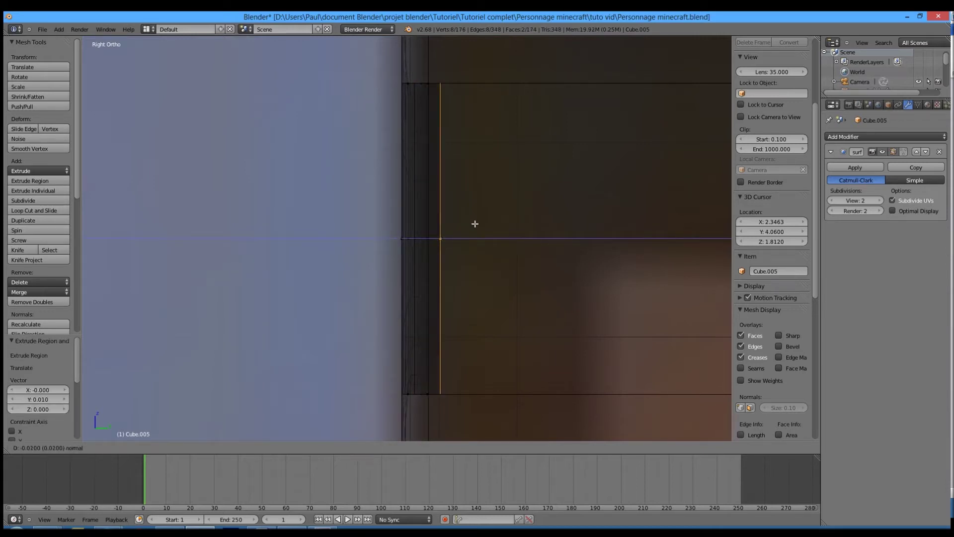
pyautogui.click(483, 224)
pyautogui.press('e')
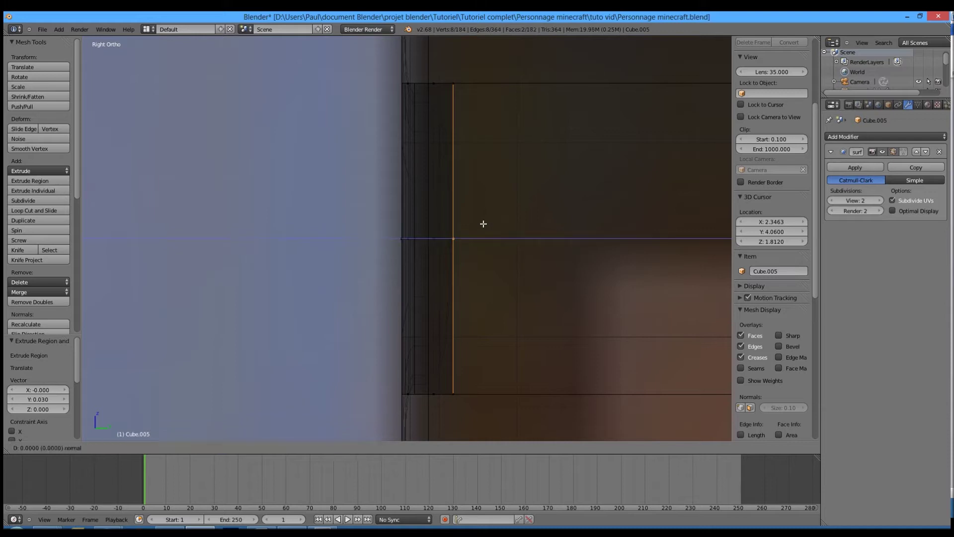
pyautogui.click(490, 224)
# Step: Return to Object Mode and examine the recessed eyes from an angle and from the front
pyautogui.scroll(-3, 367, 239)
pyautogui.moveTo(345, 253); pyautogui.dragTo(371, 277, button='middle')
pyautogui.press('Tab')
pyautogui.scroll(-3, 419, 272)
pyautogui.scroll(-4, 437, 276)
pyautogui.scroll(4, 371, 278)
pyautogui.moveTo(434, 292); pyautogui.dragTo(482, 292, button='middle')
pyautogui.scroll(-3, 482, 292)
pyautogui.press('KP_1')
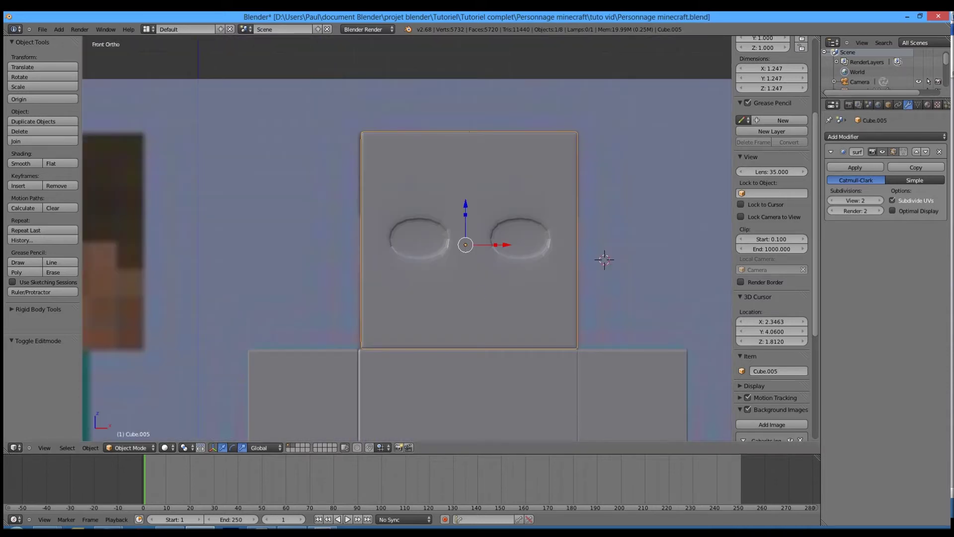
# Step: Cut two vertical loops through the right eye socket and spread them by about 2.8 along X to its sides
pyautogui.click(543, 227)
pyautogui.press('Tab')
pyautogui.scroll(2, 562, 255)
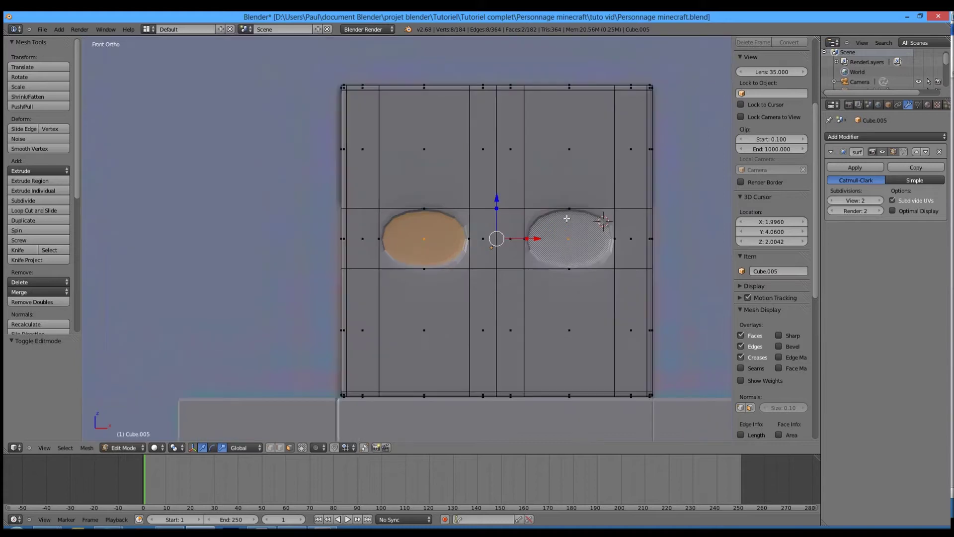
pyautogui.scroll(1, 550, 264)
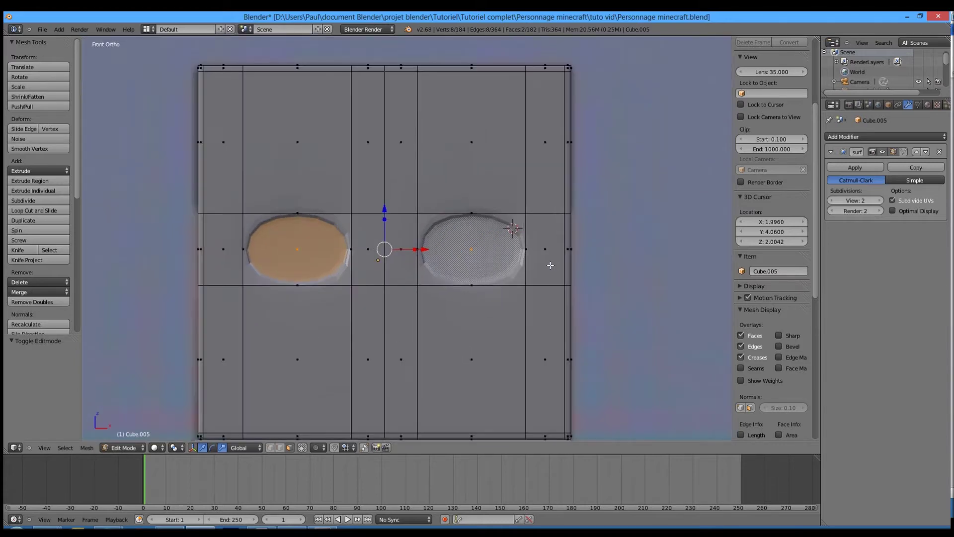
pyautogui.press('a')
pyautogui.hotkey('ctrl', 'r')
pyautogui.scroll(1, 474, 70)
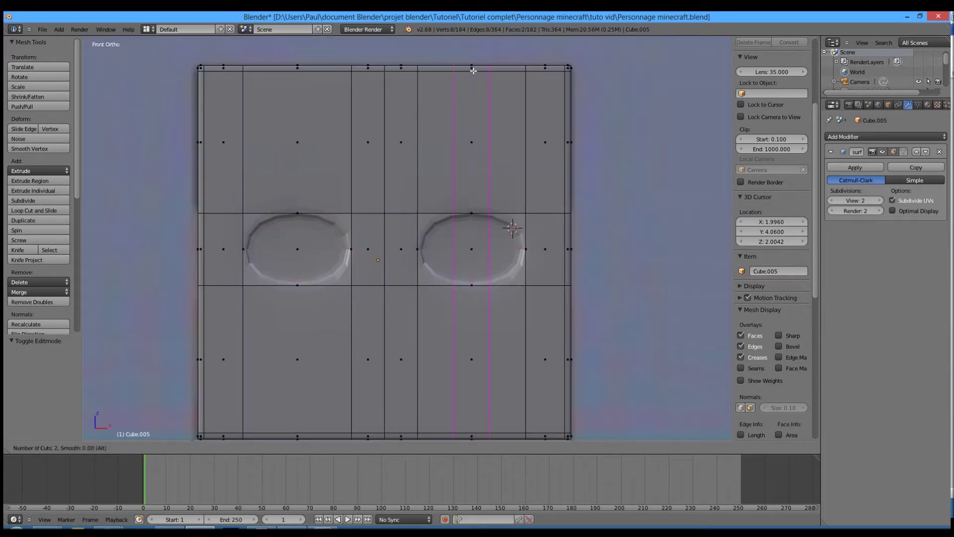
pyautogui.click(474, 71)
pyautogui.rightClick(474, 70)
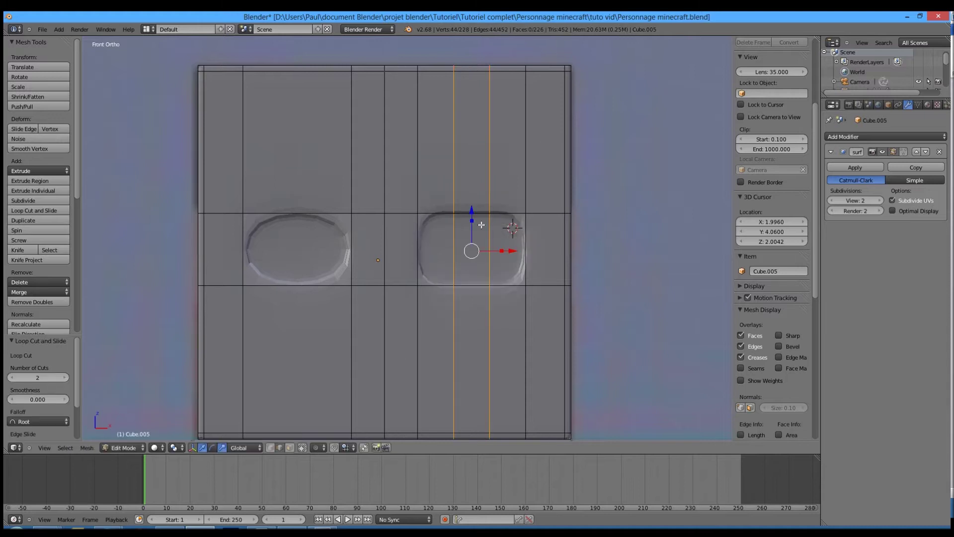
pyautogui.press('s')
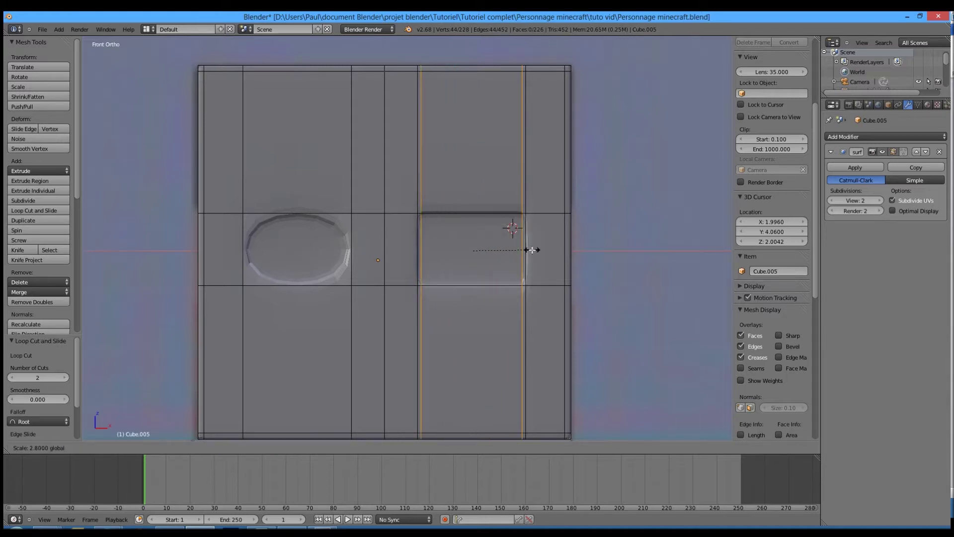
pyautogui.click(535, 250)
# Step: Cut two vertical loops through the left eye socket and spread them by about 2.8 along X to its sides
pyautogui.hotkey('ctrl', 'r')
pyautogui.click(319, 146)
pyautogui.rightClick(320, 147)
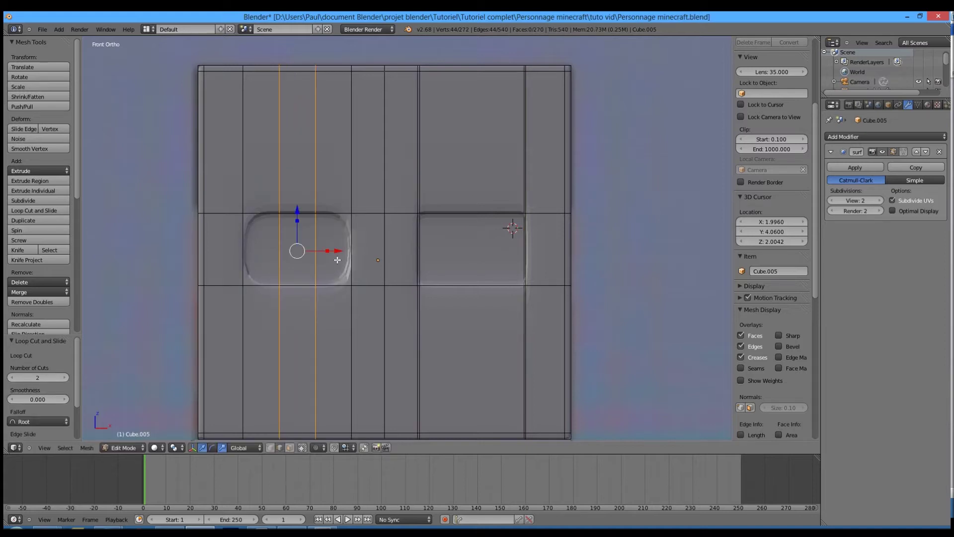
pyautogui.press('s')
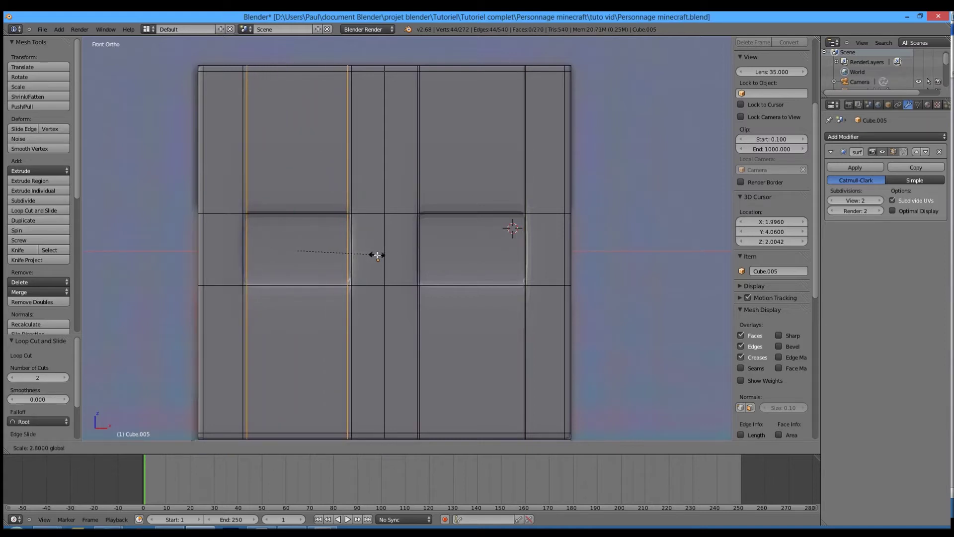
pyautogui.click(379, 254)
# Step: Cut two horizontal loops through the eye band and scale them by 2.9 along Z toward its edges
pyautogui.hotkey('ctrl', 'r')
pyautogui.click(580, 238)
pyautogui.rightClick(582, 239)
pyautogui.press('s')
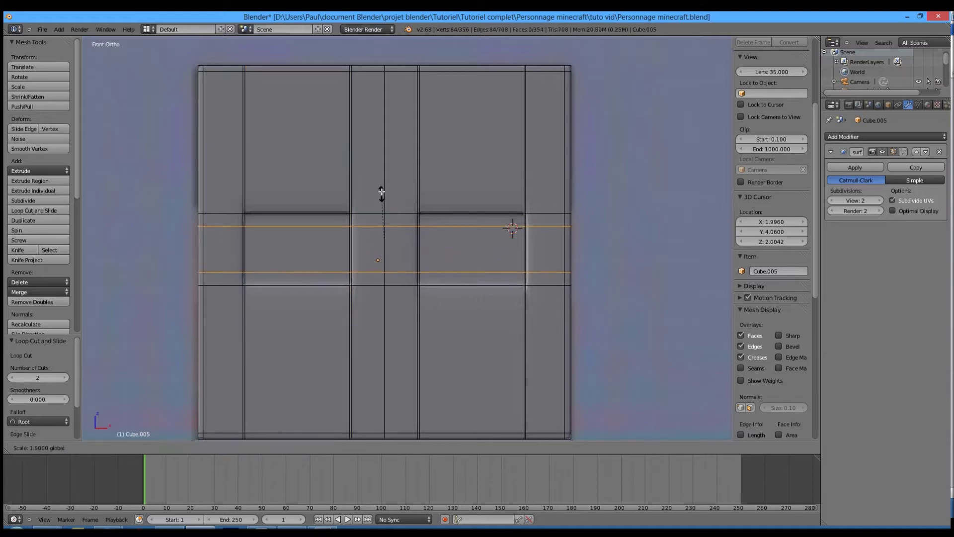
pyautogui.click(387, 168)
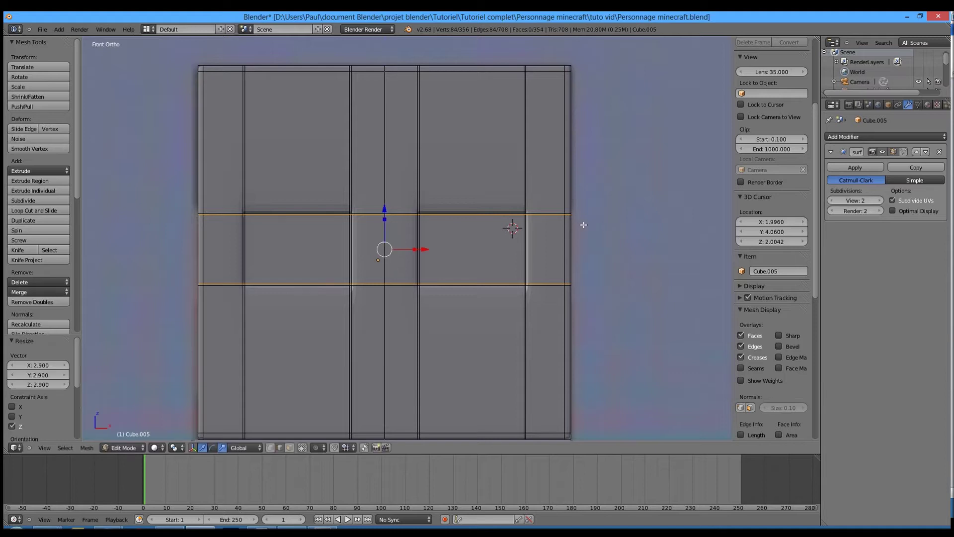
# Step: Readjust the two horizontal eye loops along Z so they sit just inside the sockets' upper and lower edges, and deselect everything
pyautogui.press('a')
pyautogui.hotkey('ctrl', 'z')
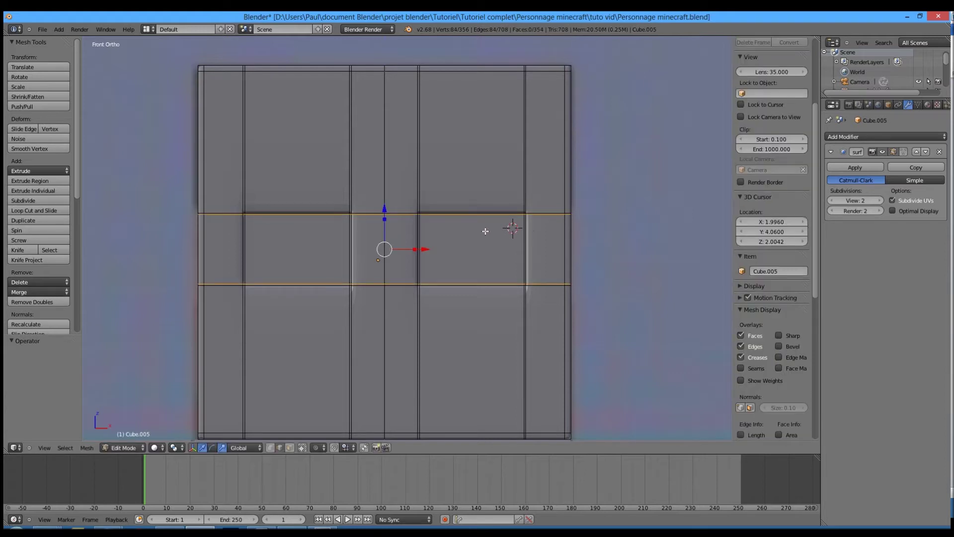
pyautogui.press('s')
pyautogui.rightClick(384, 220)
pyautogui.hotkey('ctrl', 'z')
pyautogui.press('s')
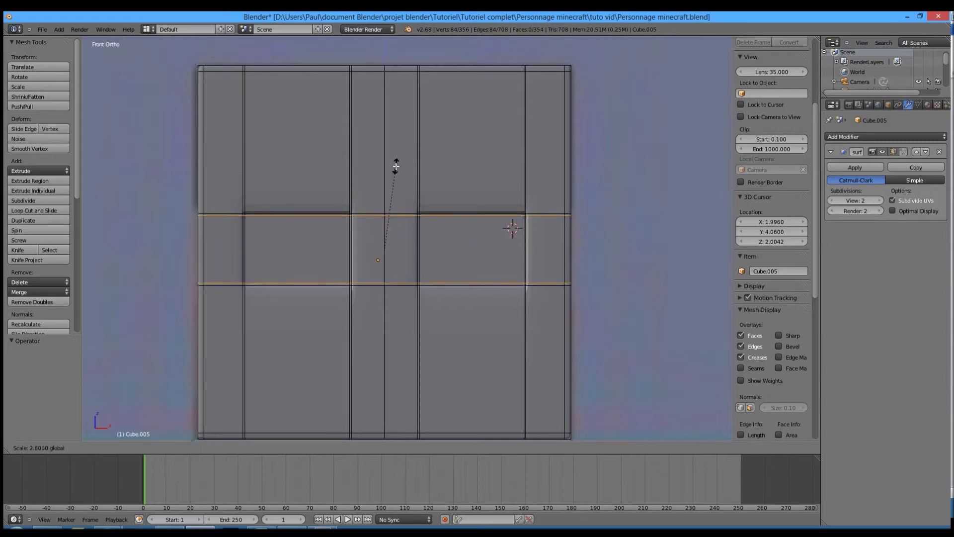
pyautogui.click(396, 167)
pyautogui.press('a')
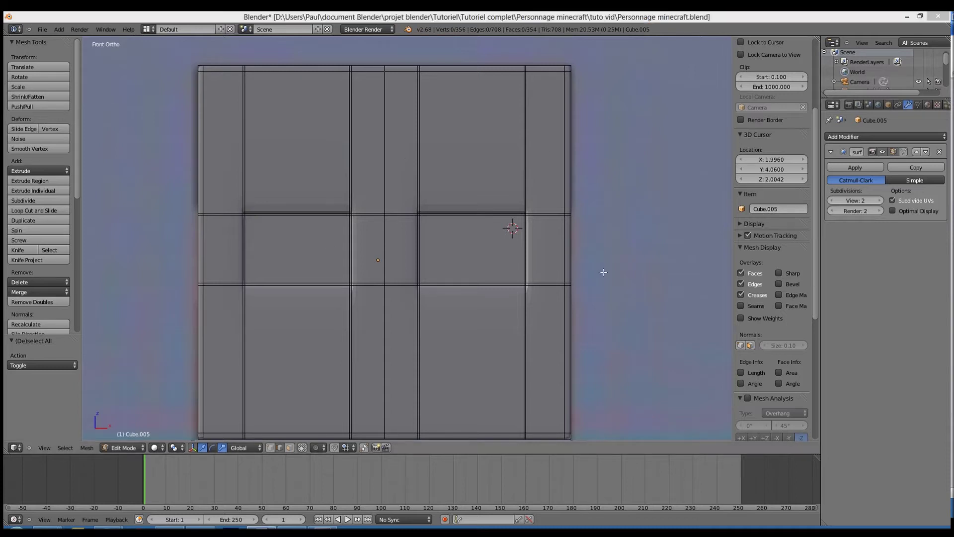
# Step: Cut a horizontal loop above the eyes and move it -0.23 along Z to just above the sockets
pyautogui.click(583, 199)
pyautogui.hotkey('ctrl', 'r')
pyautogui.click(564, 132)
pyautogui.rightClick(565, 132)
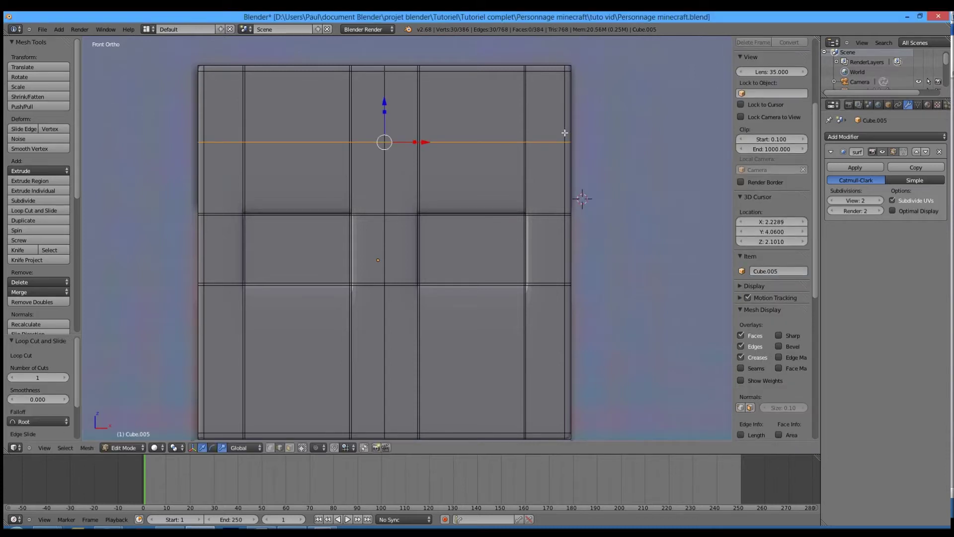
pyautogui.write('gz0.23-')
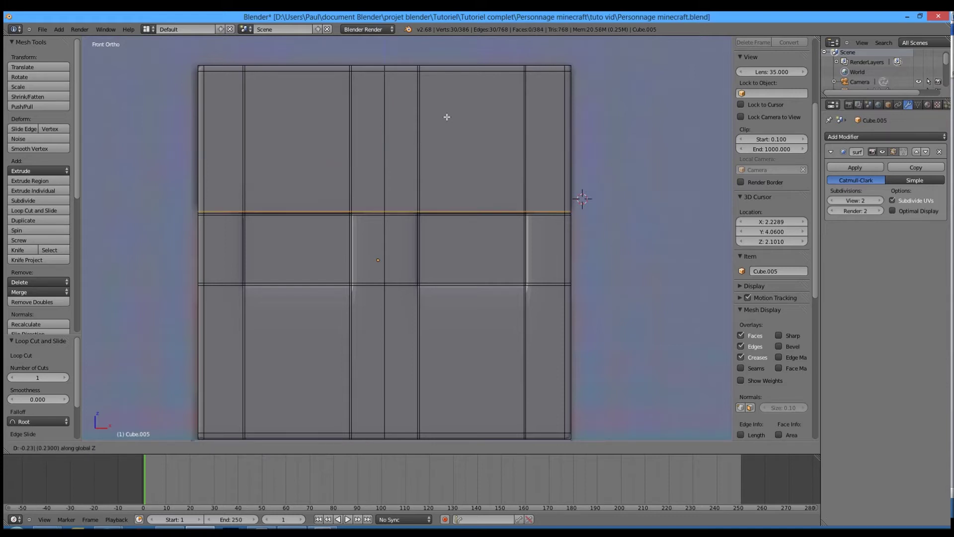
pyautogui.press('Return')
# Step: Cut a horizontal loop below the eyes, move it 0.24 along Z to just below the sockets, and save the file
pyautogui.hotkey('ctrl', 'r')
pyautogui.click(577, 400)
pyautogui.rightClick(577, 400)
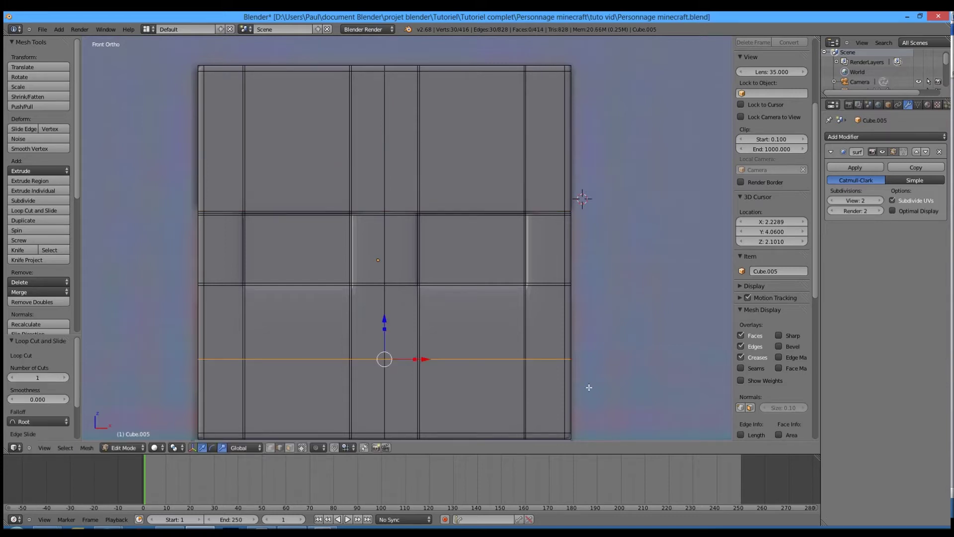
pyautogui.write('gz.24')
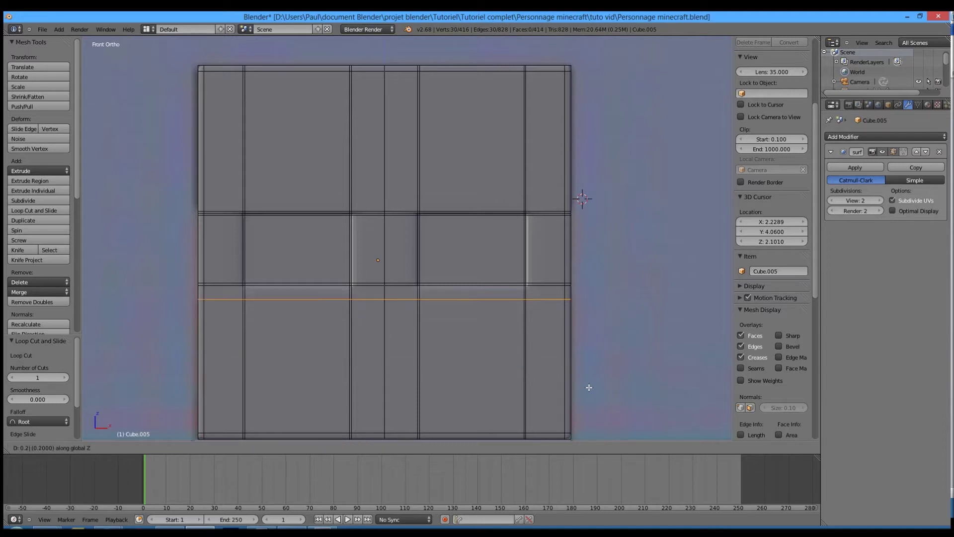
pyautogui.press('Return')
pyautogui.press('a')
pyautogui.hotkey('ctrl', 's')
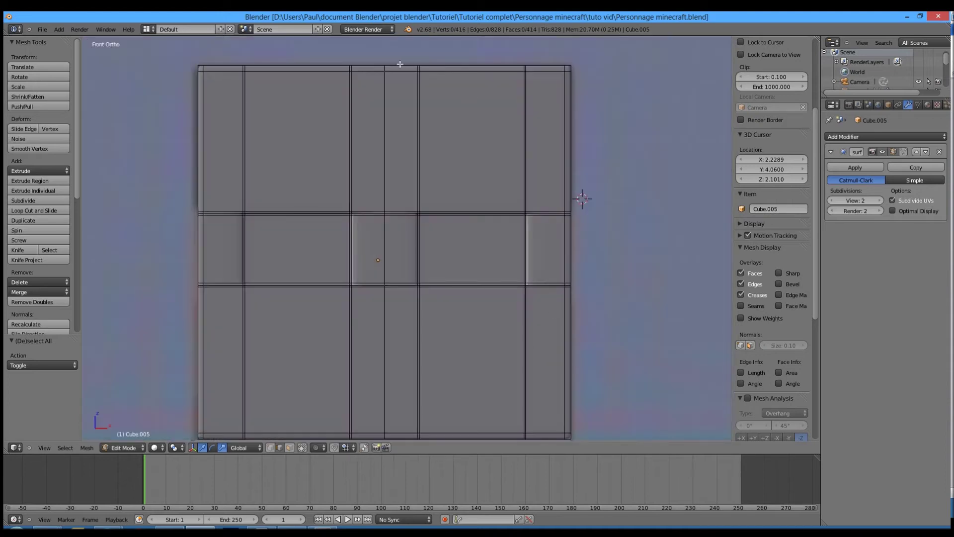
# Step: Cut a vertical loop between the centre line and the right eye and move it 0.05 along X
pyautogui.hotkey('ctrl', 'r')
pyautogui.click(400, 64)
pyautogui.rightClick(400, 64)
pyautogui.write('gx0.05')
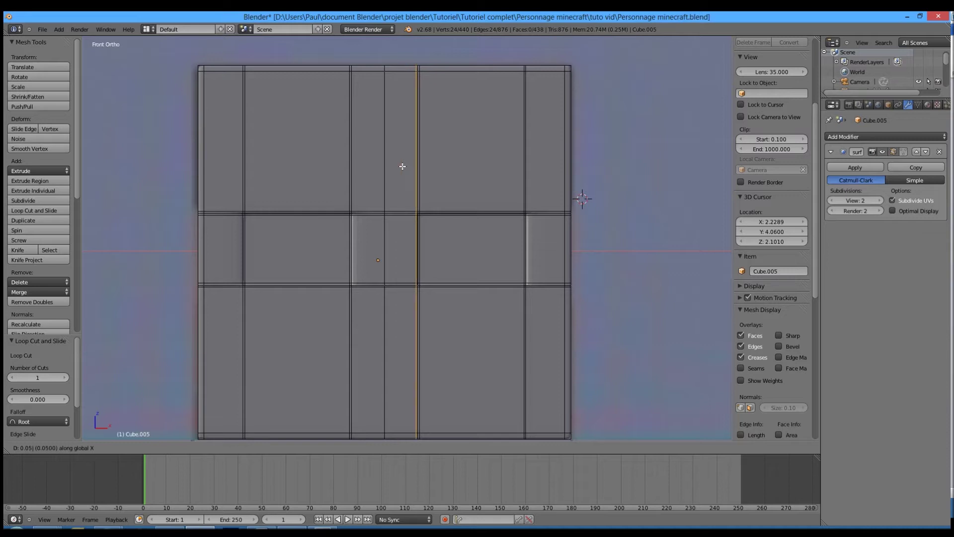
pyautogui.press('Return')
# Step: Cut a vertical loop between the centre line and the left eye and move it -0.05 along X
pyautogui.hotkey('ctrl', 'r')
pyautogui.click(372, 76)
pyautogui.rightClick(372, 76)
pyautogui.write('gx-0.05')
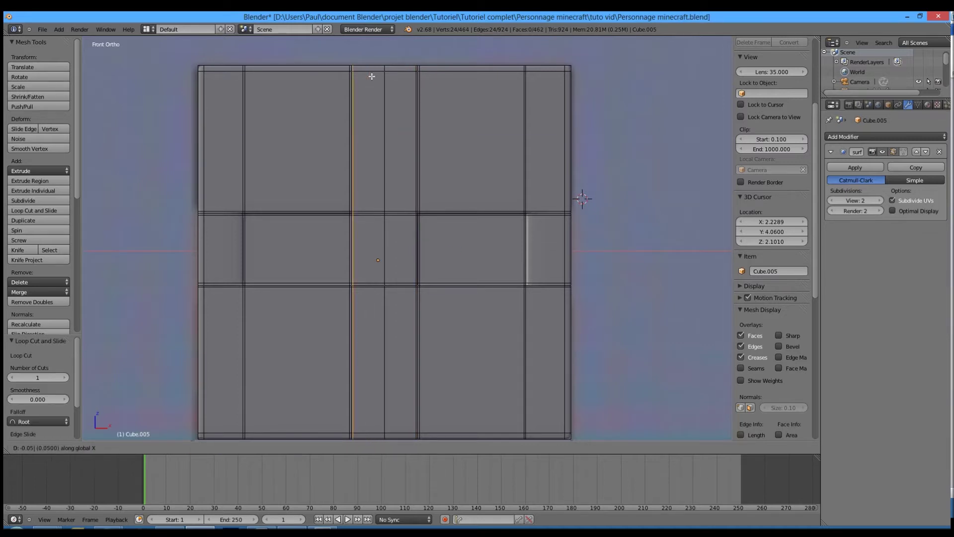
pyautogui.press('Return')
# Step: Cut a vertical loop between the right eye and the head's right edge and move it -0.06 along X
pyautogui.hotkey('ctrl', 'r')
pyautogui.click(555, 67)
pyautogui.rightClick(555, 67)
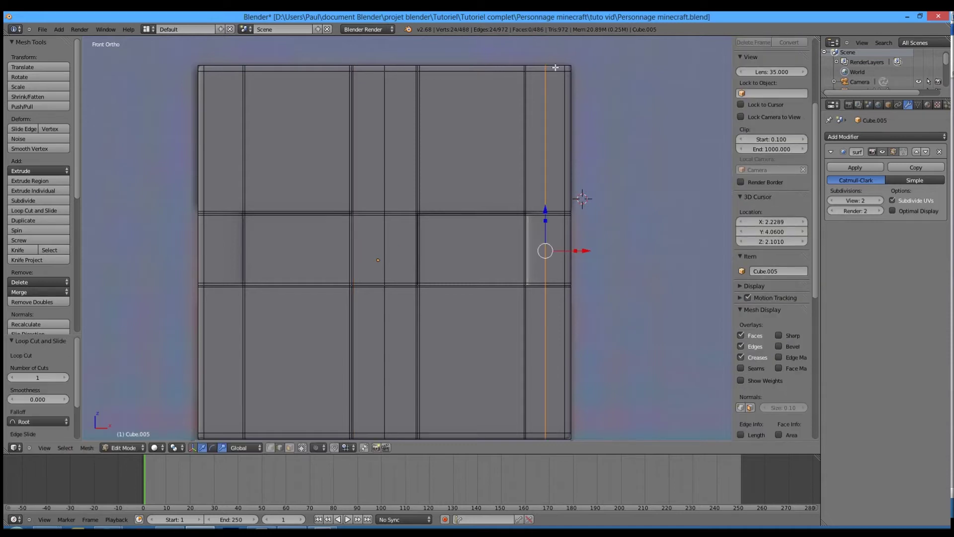
pyautogui.press('g')
pyautogui.write('x')
pyautogui.write('-0.06')
pyautogui.press('Return')
# Step: Cut a vertical loop between the left eye and the head's left edge and move it 0.06 along X
pyautogui.hotkey('ctrl', 'r')
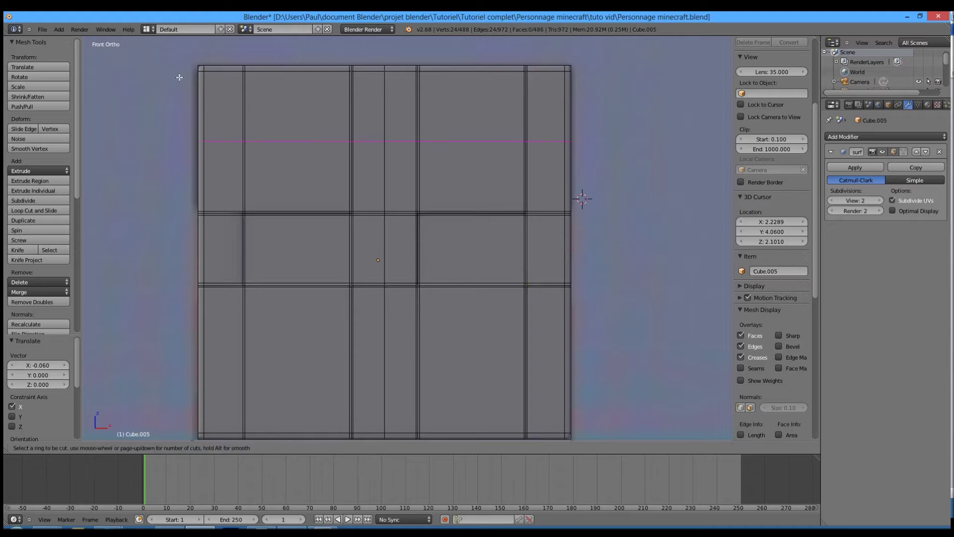
pyautogui.click(228, 68)
pyautogui.rightClick(227, 68)
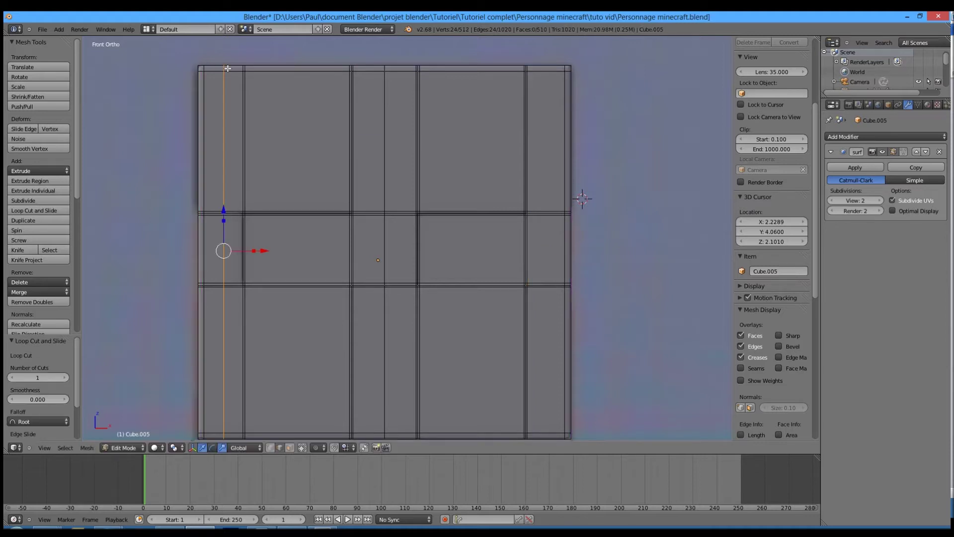
pyautogui.write('gx0.06| (0.0600) along global X')
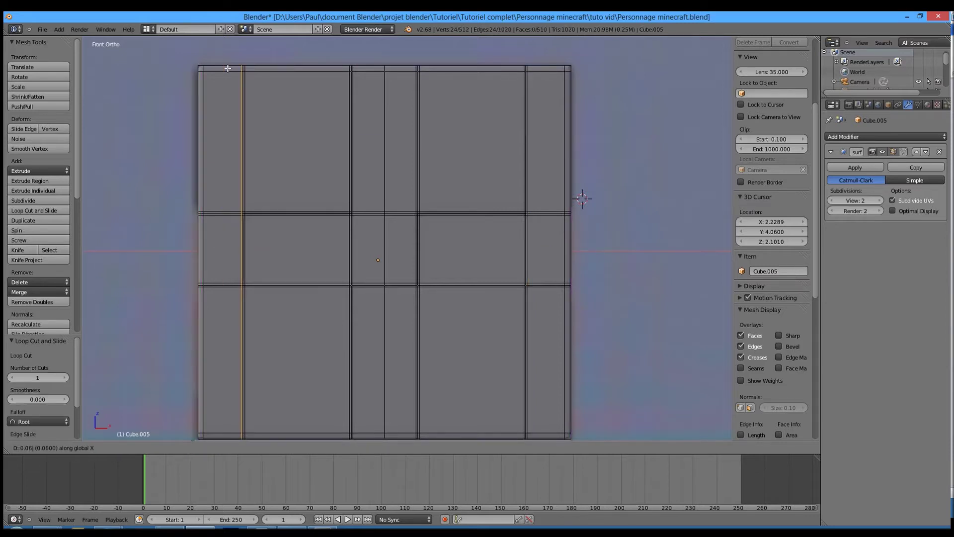
pyautogui.press('Return')
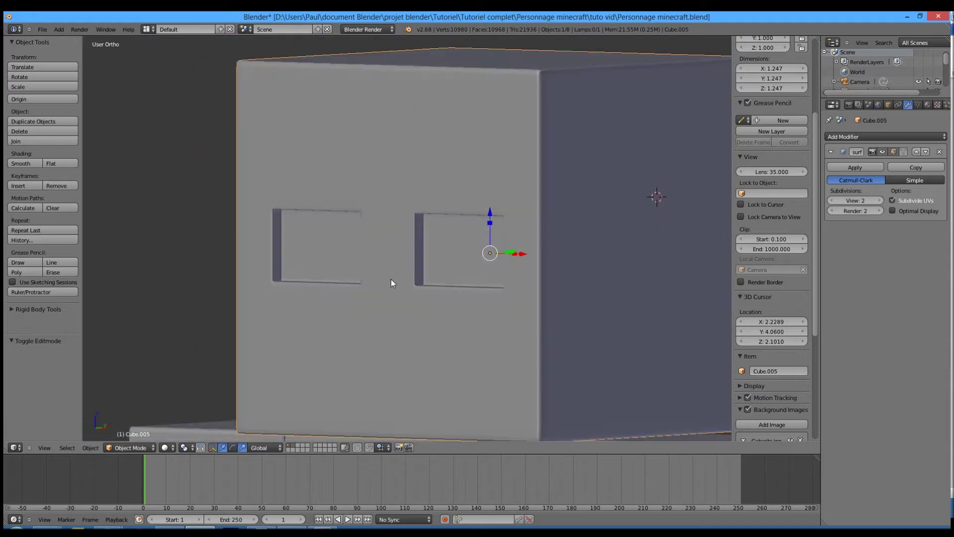
# Step: Examine the eye sockets from an angle and compare the head with the reference face in front wireframe view
pyautogui.moveTo(391, 280); pyautogui.dragTo(463, 280, button='middle')
pyautogui.press('KP_1')
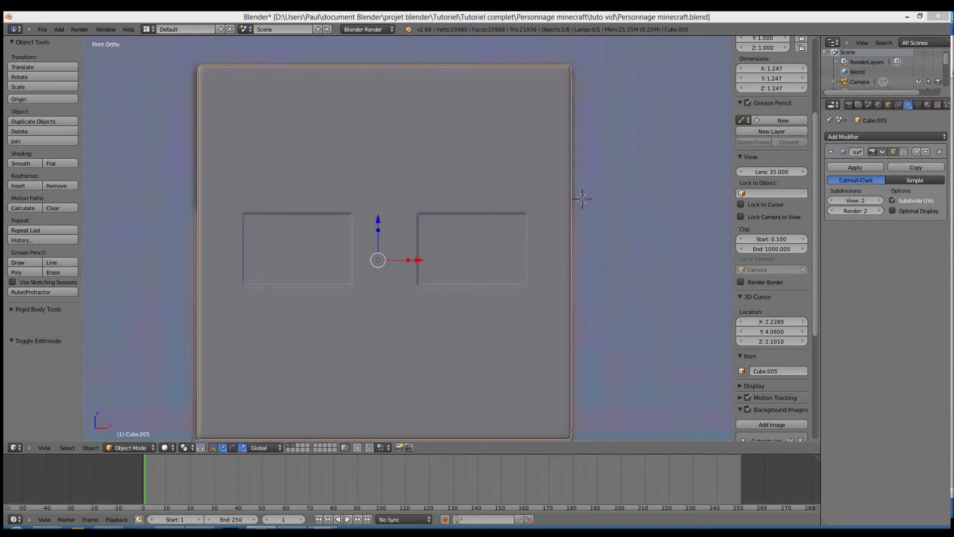
pyautogui.click(574, 294)
pyautogui.press('z')
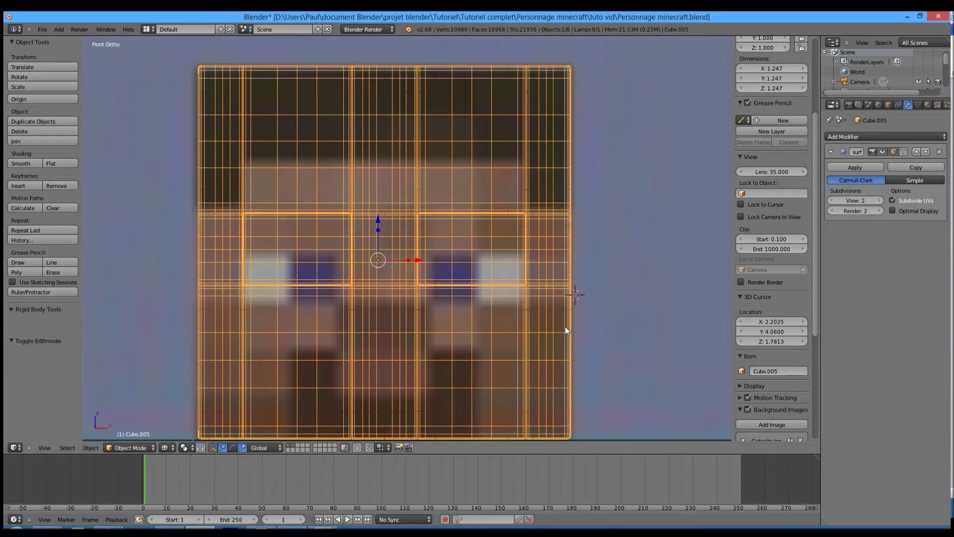
pyautogui.press('z')
# Step: Cut two horizontal loops across the head below the eyes and move them 0.03 up along Z
pyautogui.press('Tab')
pyautogui.keyDown('shift'); pyautogui.moveTo(525, 350); pyautogui.dragTo(579, 277, button='middle'); pyautogui.keyUp('shift')
pyautogui.hotkey('ctrl', 'r')
pyautogui.scroll(1, 624, 273)
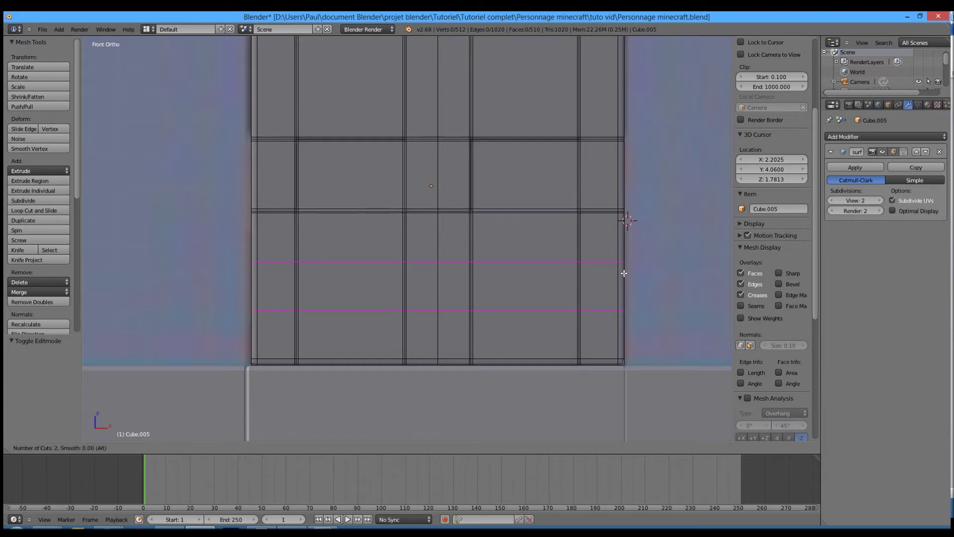
pyautogui.click(624, 273)
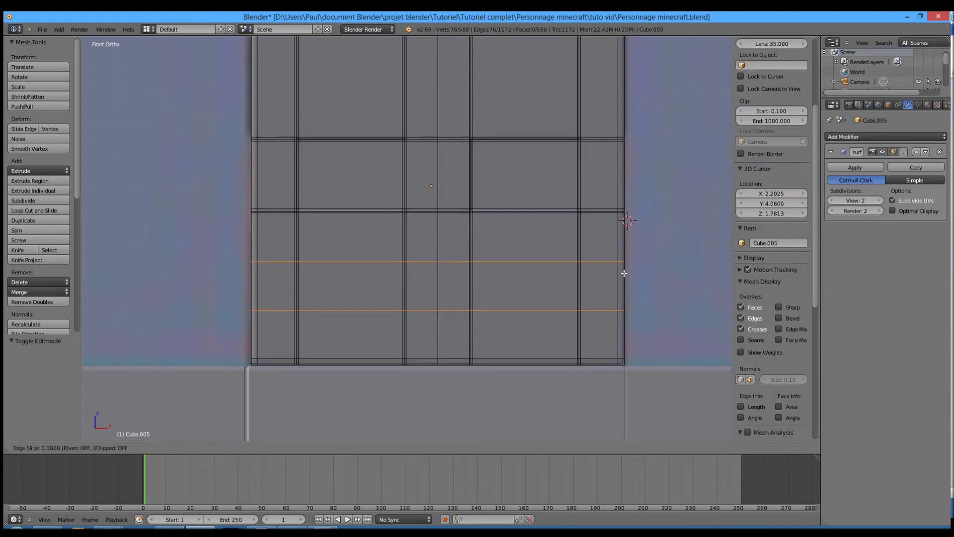
pyautogui.rightClick(624, 273)
pyautogui.press('g')
pyautogui.write('z0.03')
pyautogui.press('Return')
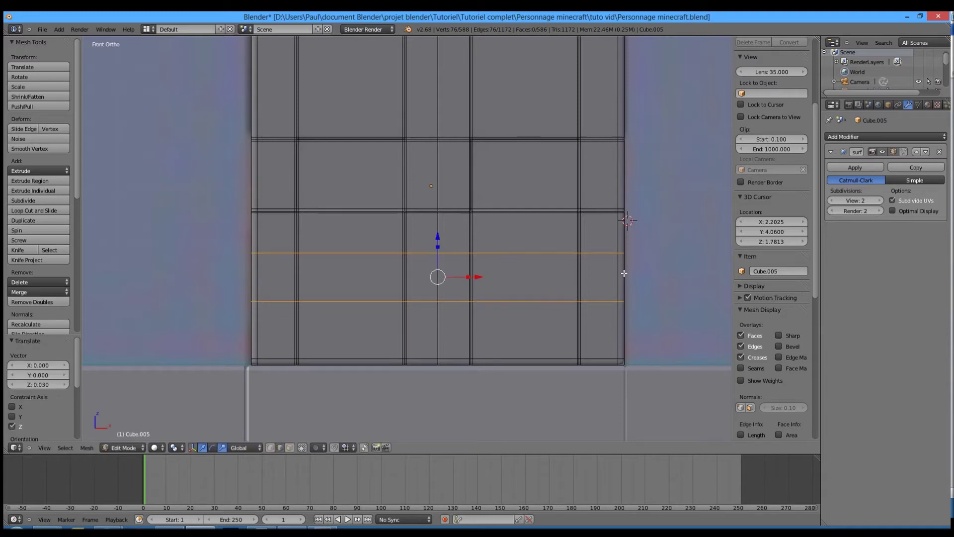
# Step: Scale the two horizontal loops below the eyes by 1.1 along Z and deselect them
pyautogui.write('sz1.1')
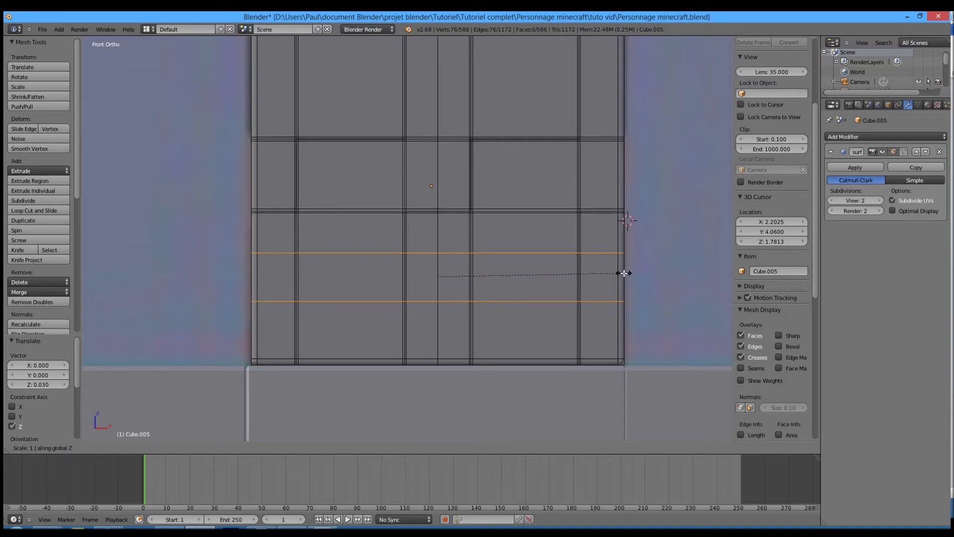
pyautogui.press('Return')
pyautogui.press('a')
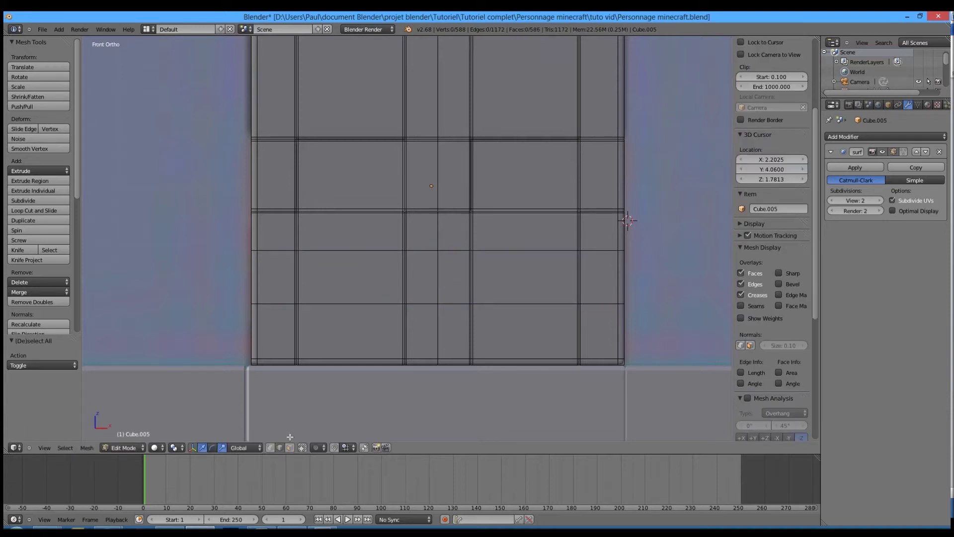
# Step: Switch the head mesh to face selection and return to the front view of the mouth area
pyautogui.click(289, 447)
pyautogui.moveTo(334, 411); pyautogui.dragTo(386, 342, button='middle')
pyautogui.press('KP_1')
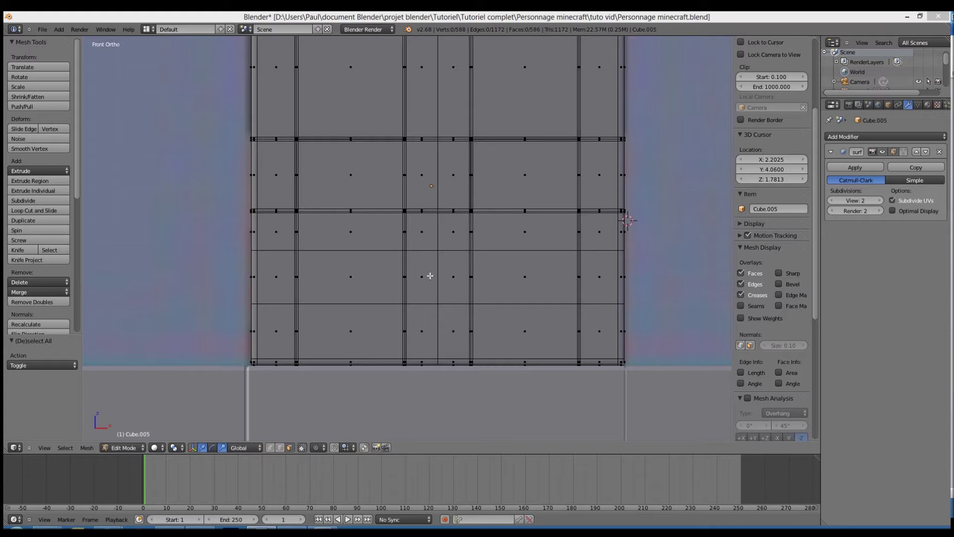
pyautogui.click(639, 302)
pyautogui.scroll(2, 520, 290)
pyautogui.press('b')
pyautogui.moveTo(488, 271); pyautogui.dragTo(511, 310)
pyautogui.press('b')
pyautogui.press('Escape')
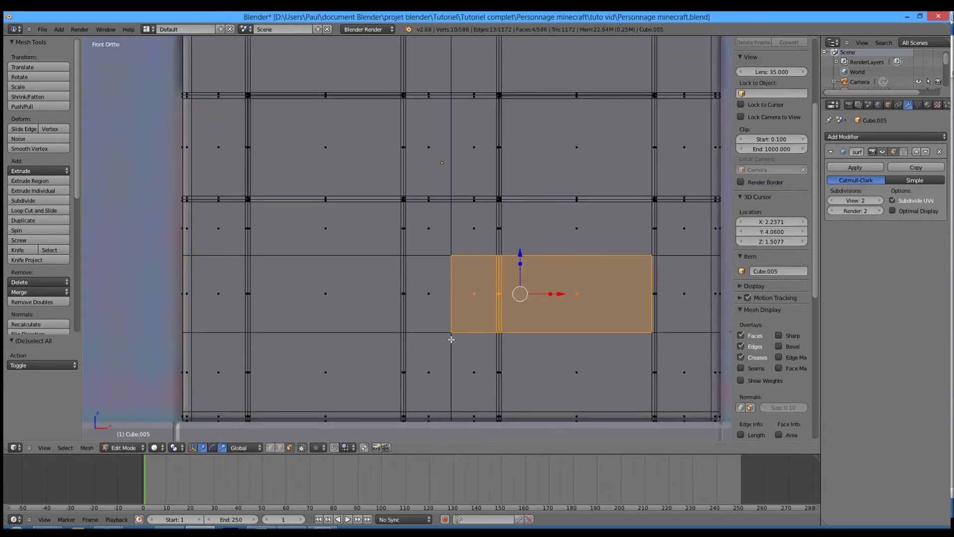
pyautogui.press('a')
# Step: Select the narrow face strips on both sides of the centre line in the mouth band and scale them by 2.7 along X
pyautogui.press('b')
pyautogui.moveTo(484, 239); pyautogui.dragTo(532, 373)
pyautogui.press('b')
pyautogui.moveTo(384, 244); pyautogui.dragTo(418, 355)
pyautogui.write('sx2.7')
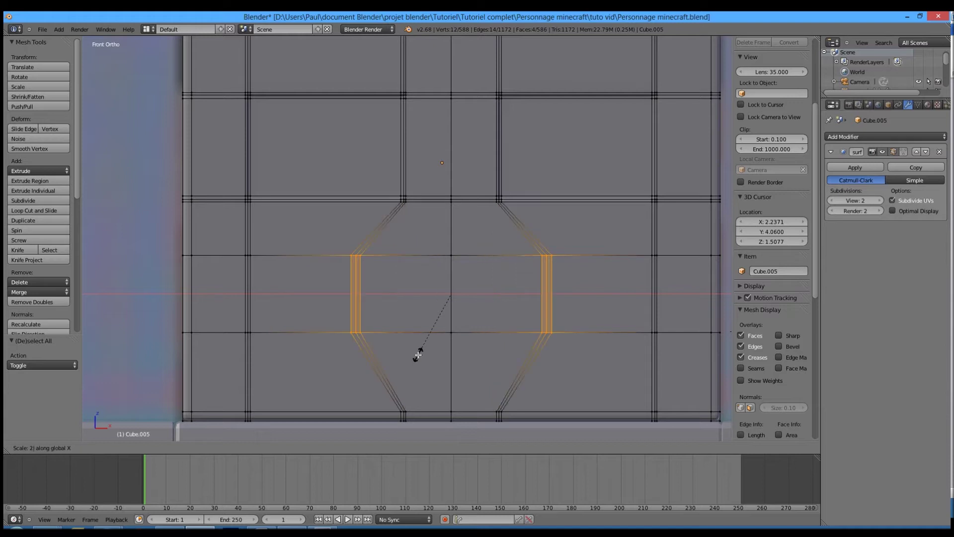
pyautogui.press('Return')
# Step: Select only the narrow face strip on the right side of the mouth band, narrow it along X and deselect it
pyautogui.press('a')
pyautogui.press('b')
pyautogui.moveTo(541, 231); pyautogui.dragTo(598, 342)
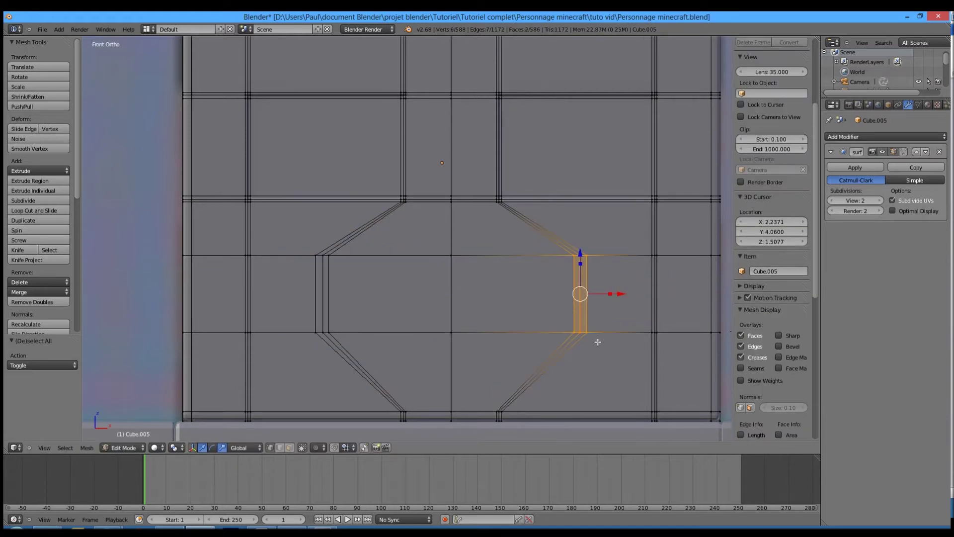
pyautogui.press('s')
pyautogui.press('x')
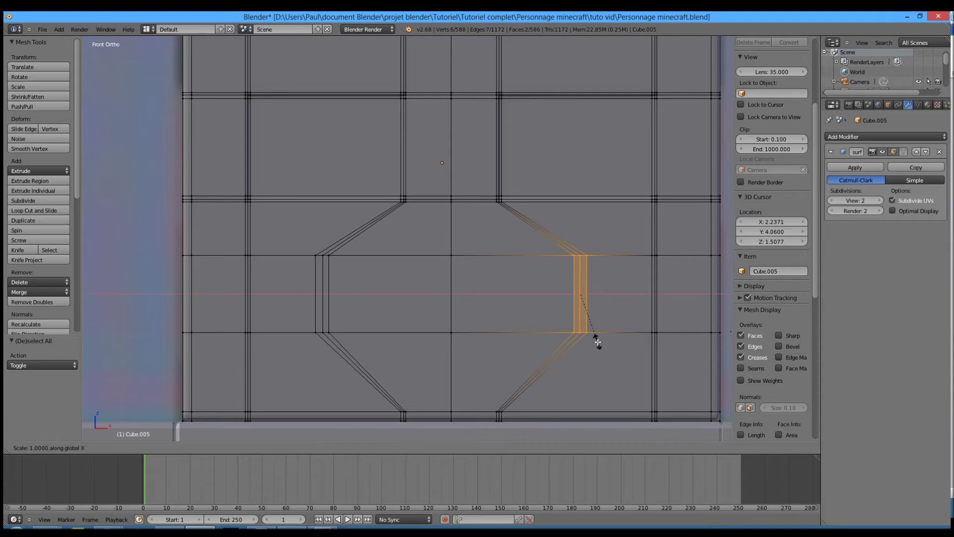
pyautogui.click(598, 342)
pyautogui.press('a')
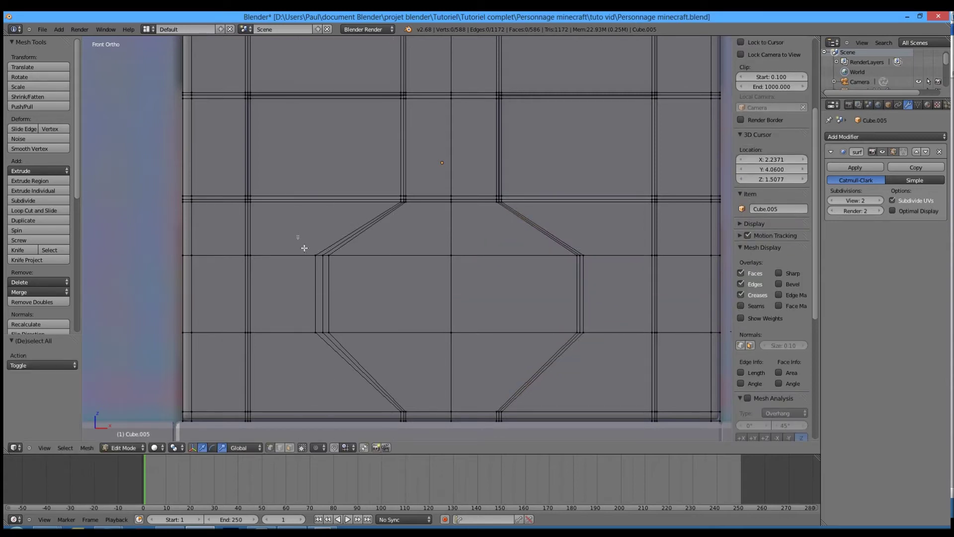
# Step: Select the narrow face strip on the left side of the mouth band, scale it by 0.5 along X and deselect it
pyautogui.press('b')
pyautogui.moveTo(299, 235); pyautogui.dragTo(356, 365)
pyautogui.write('sx0.5')
pyautogui.press('Return')
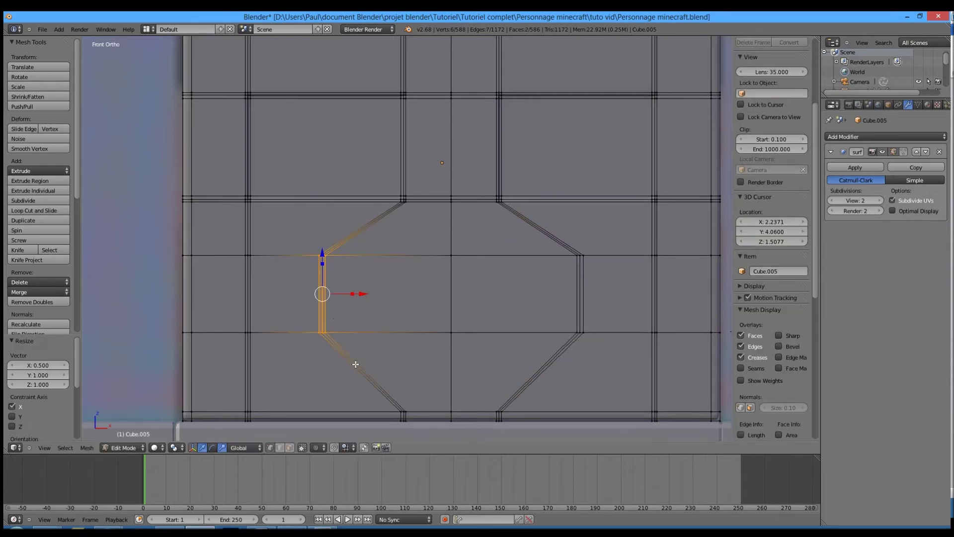
pyautogui.press('a')
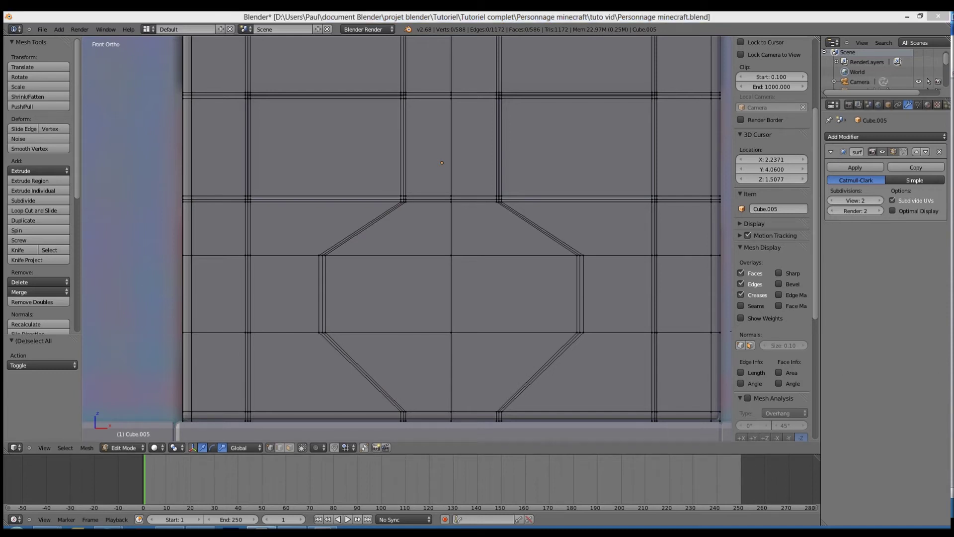
# Step: In face selection, select the two large faces of the mouth band plus the inner narrow strip at each end
pyautogui.click(581, 334)
pyautogui.keyDown('shift'); pyautogui.moveTo(443, 326); pyautogui.dragTo(458, 312, button='middle'); pyautogui.keyUp('shift')
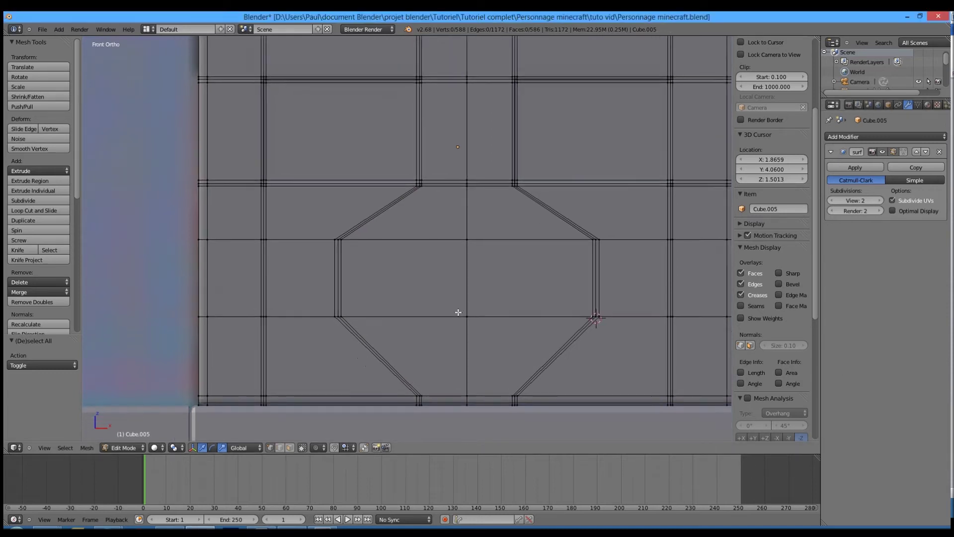
pyautogui.moveTo(564, 293); pyautogui.dragTo(492, 312, button='middle')
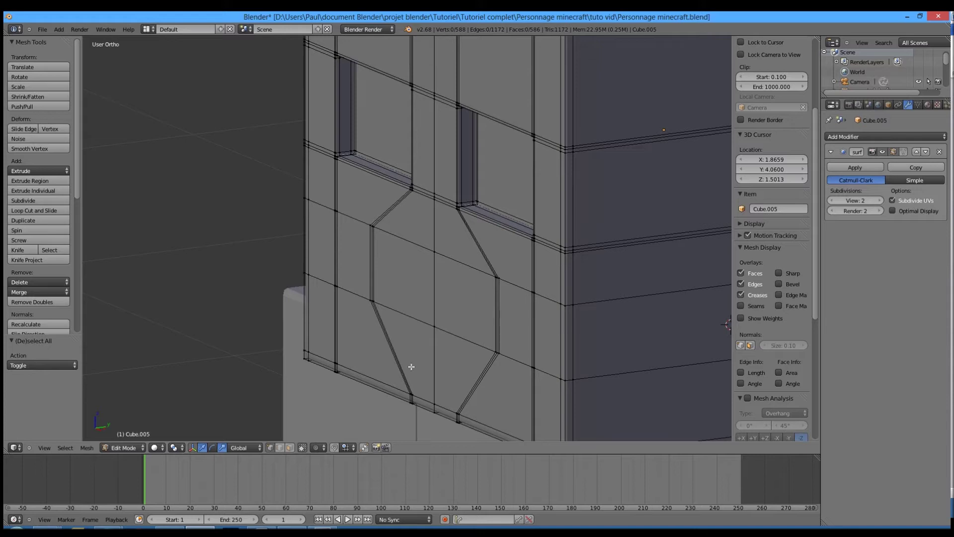
pyautogui.scroll(5, 412, 367)
pyautogui.click(293, 448)
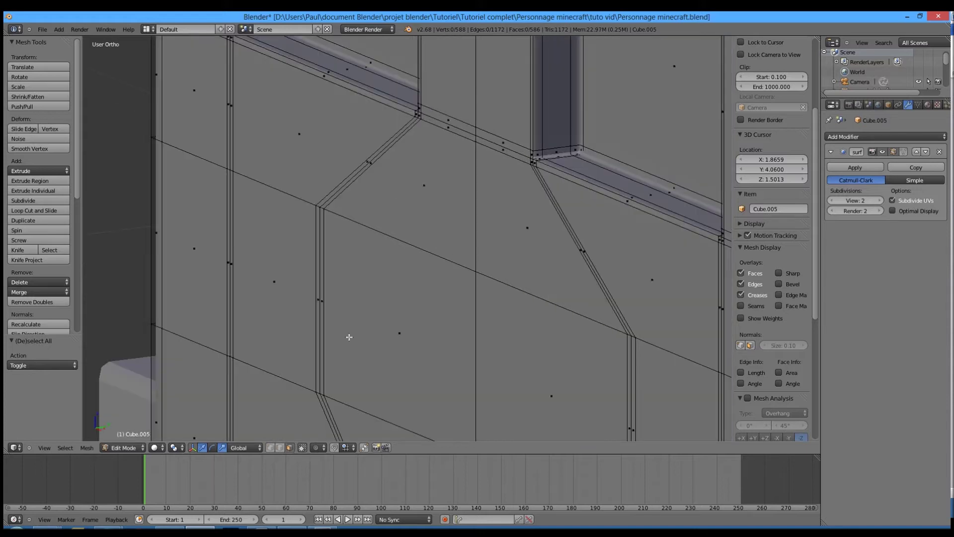
pyautogui.rightClick(323, 300)
pyautogui.rightClick(380, 314)
pyautogui.keyDown('shift'); pyautogui.rightClick(570, 372); pyautogui.keyUp('shift')
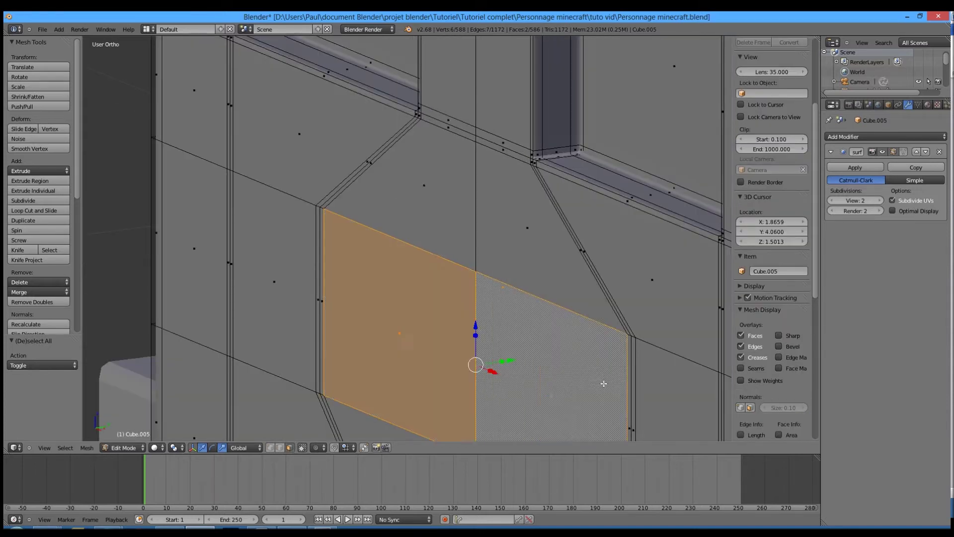
pyautogui.keyDown('shift'); pyautogui.moveTo(594, 390); pyautogui.dragTo(549, 283, button='middle'); pyautogui.keyUp('shift')
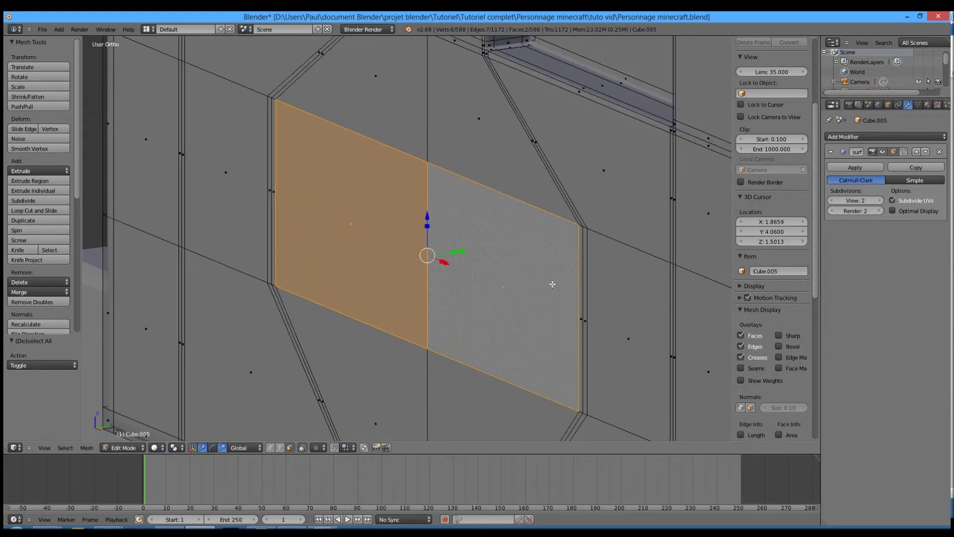
pyautogui.keyDown('shift'); pyautogui.rightClick(579, 318); pyautogui.keyUp('shift')
pyautogui.keyDown('shift'); pyautogui.rightClick(582, 319); pyautogui.keyUp('shift')
pyautogui.keyDown('shift'); pyautogui.rightClick(544, 304); pyautogui.keyUp('shift')
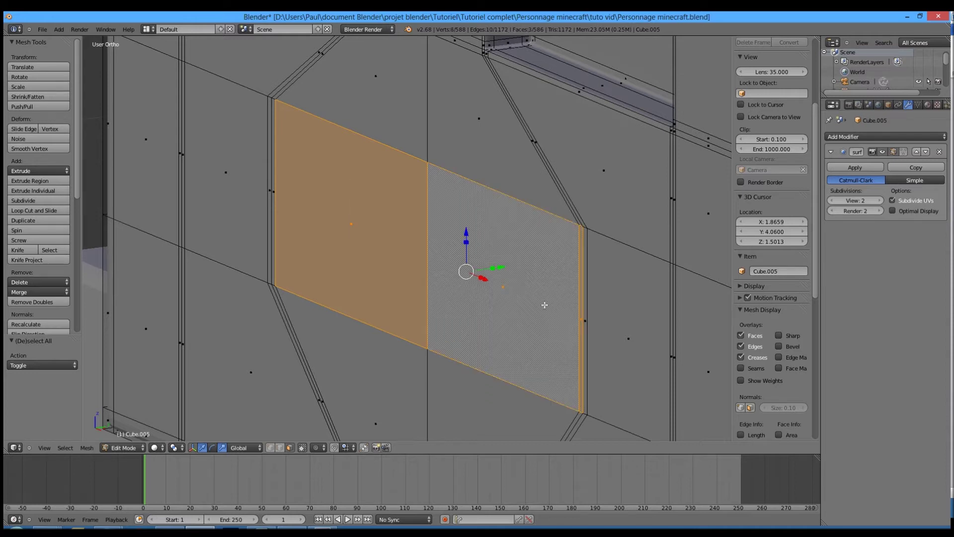
pyautogui.keyDown('shift'); pyautogui.rightClick(272, 192); pyautogui.keyUp('shift')
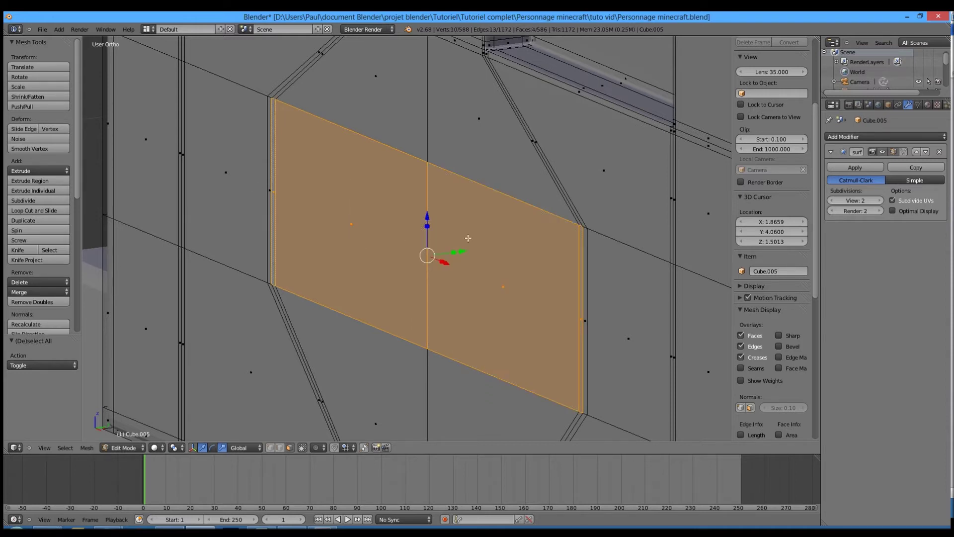
# Step: In the wireframe side view, extrude the selected mouth faces inward into the head twice, by about 0.01 each time
pyautogui.press('KP_1')
pyautogui.press('KP_3')
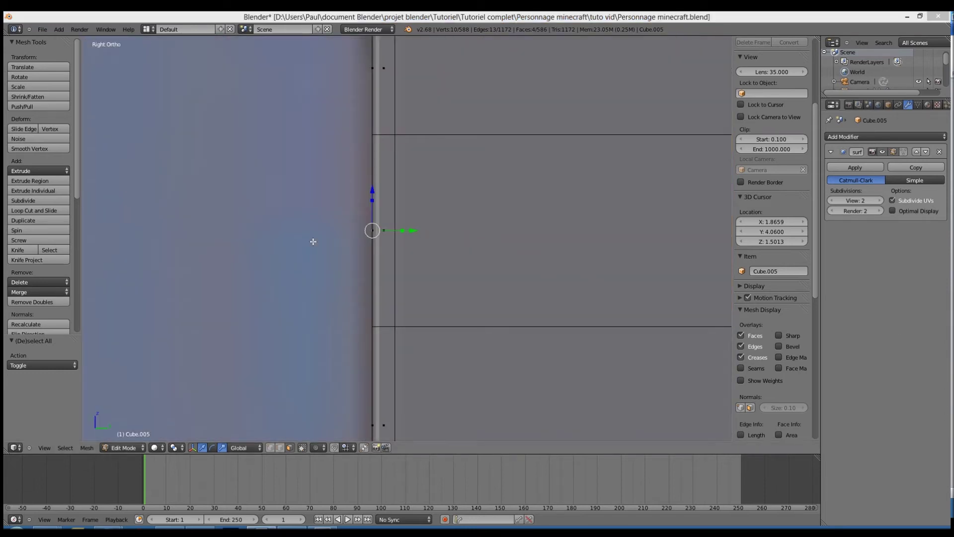
pyautogui.click(505, 250)
pyautogui.press('z')
pyautogui.press('e')
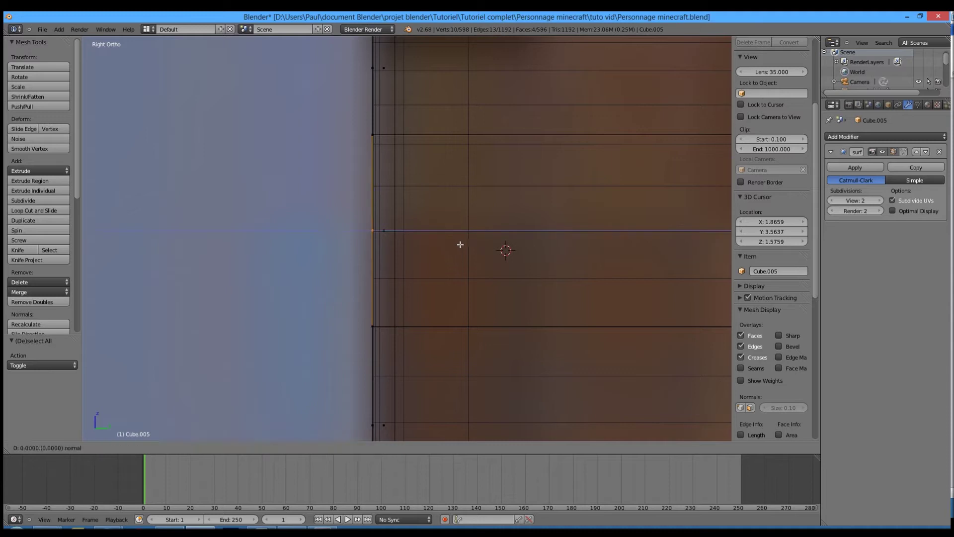
pyautogui.click(470, 245)
pyautogui.press('e')
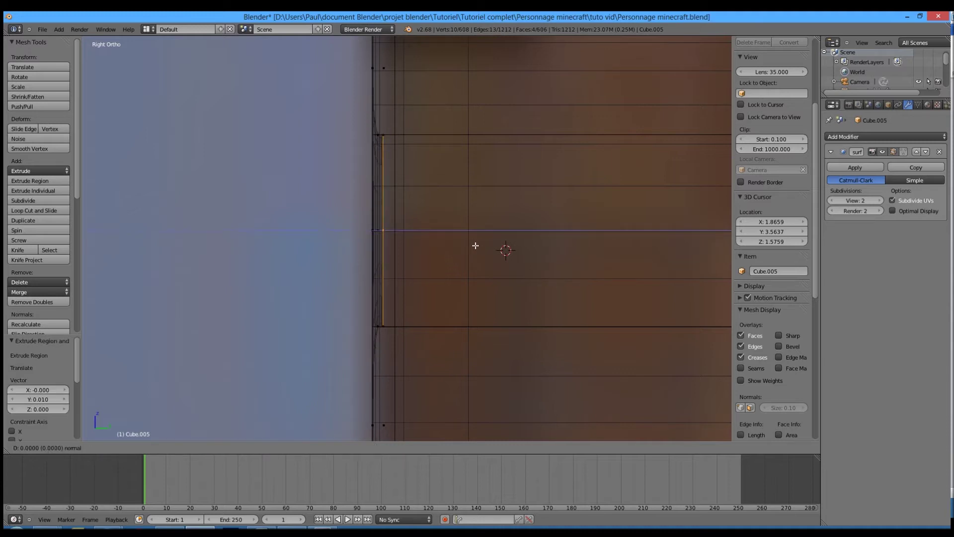
pyautogui.click(478, 246)
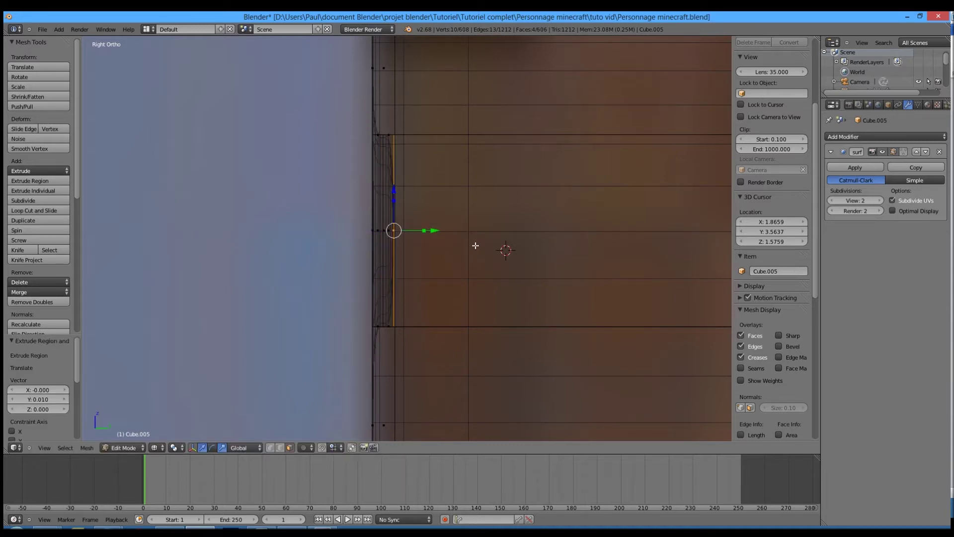
# Step: Extrude the recessed mouth faces in place, without adding depth, and scale the new faces by 2
pyautogui.scroll(-3, 476, 245)
pyautogui.press('KP_1')
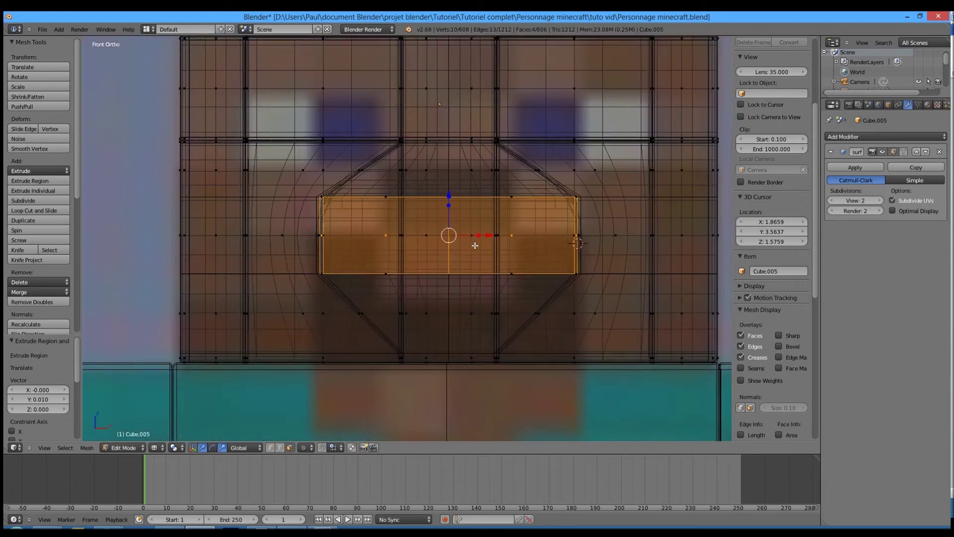
pyautogui.press('e')
pyautogui.write('2')
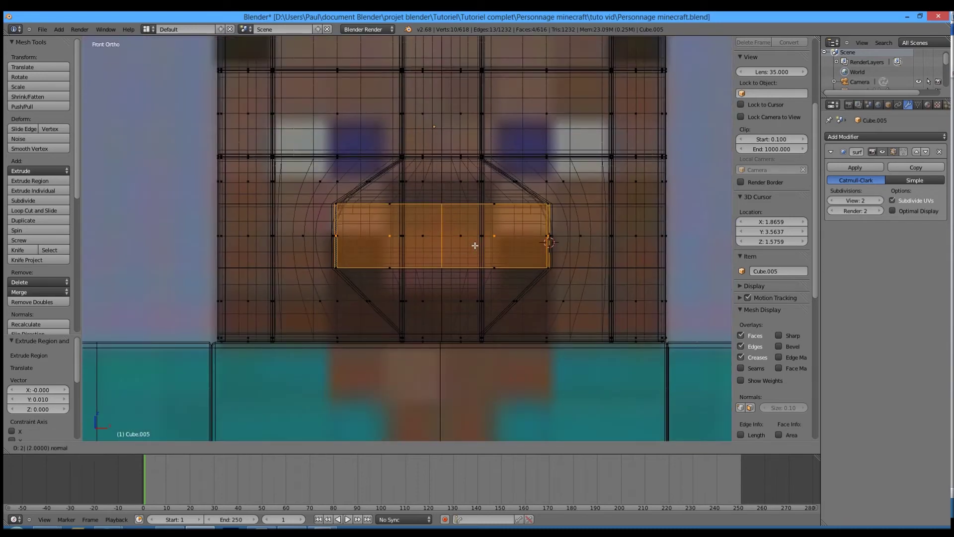
pyautogui.press('Return')
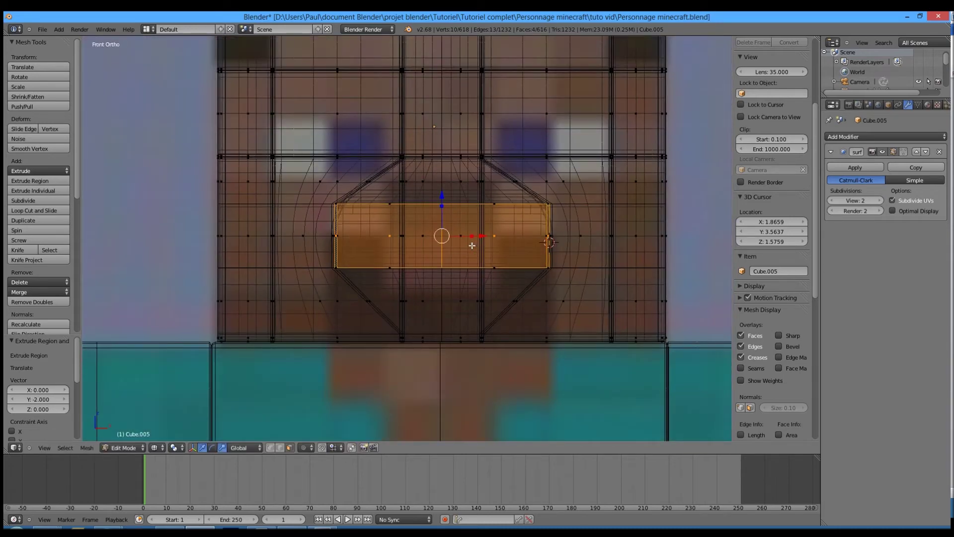
pyautogui.write('s2')
pyautogui.press('Return')
# Step: From the side view, extrude the enlarged mouth faces again by a distance of 0
pyautogui.press('KP_3')
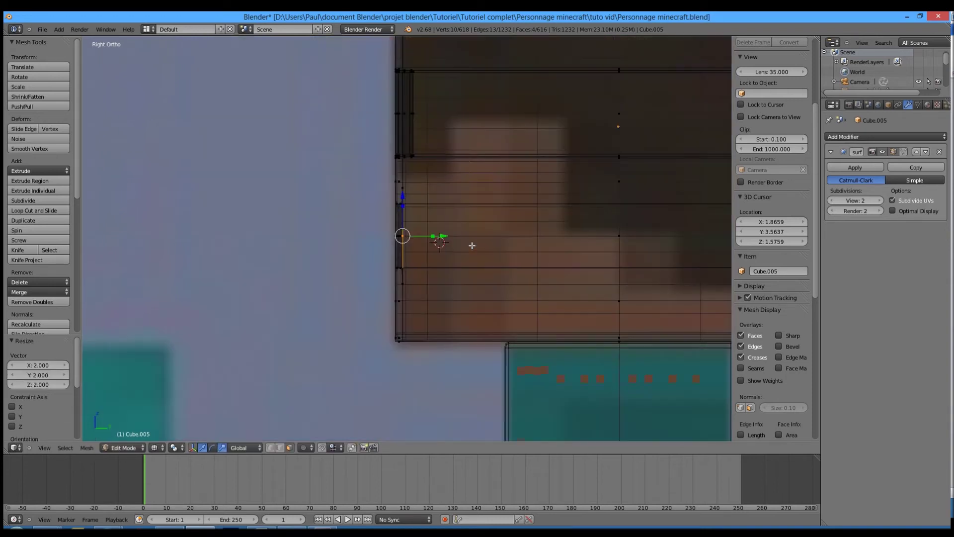
pyautogui.keyDown('shift'); pyautogui.moveTo(472, 246); pyautogui.dragTo(371, 260, button='middle'); pyautogui.keyUp('shift')
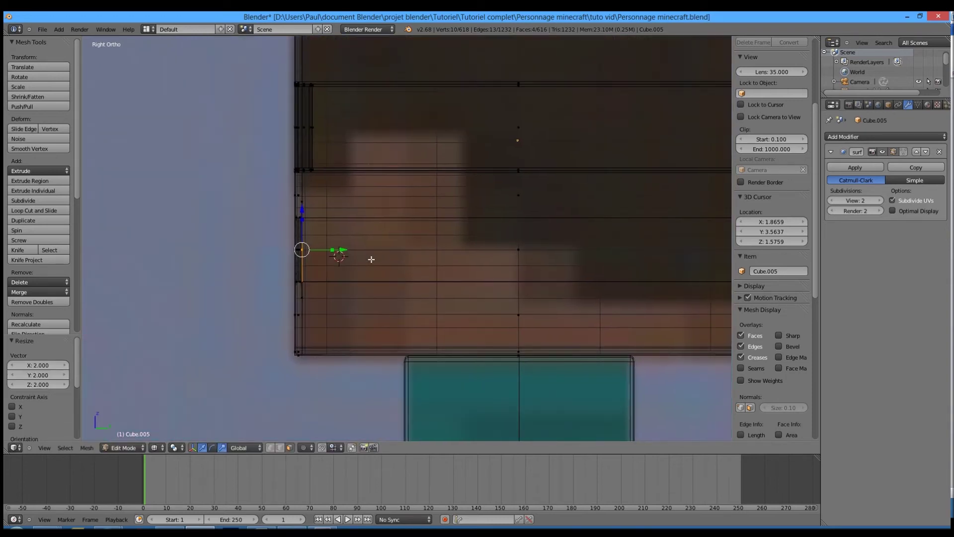
pyautogui.press('e')
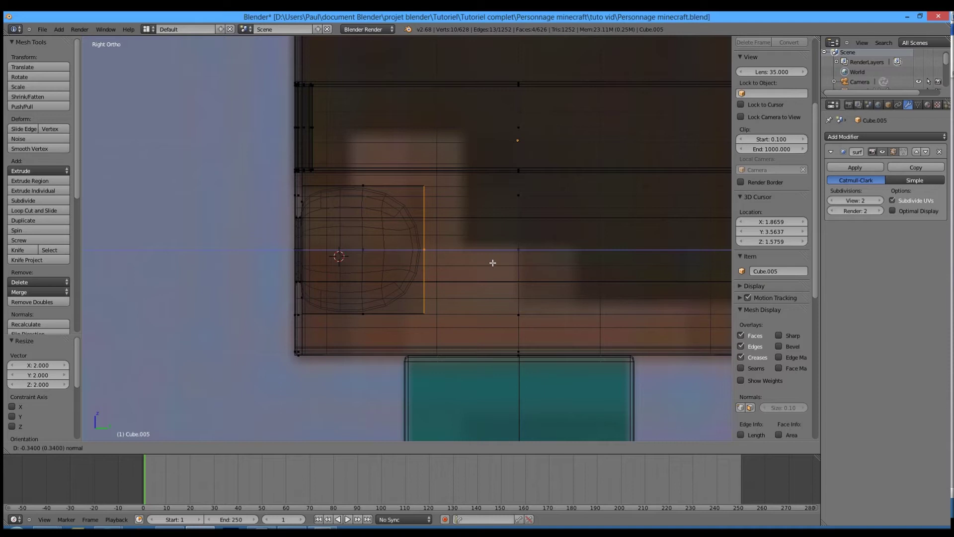
pyautogui.press('0')
pyautogui.press('Return')
pyautogui.press('g')
pyautogui.press('z')
pyautogui.press('3')
pyautogui.press('BackSpace')
pyautogui.press('Escape')
pyautogui.write('gz0.3')
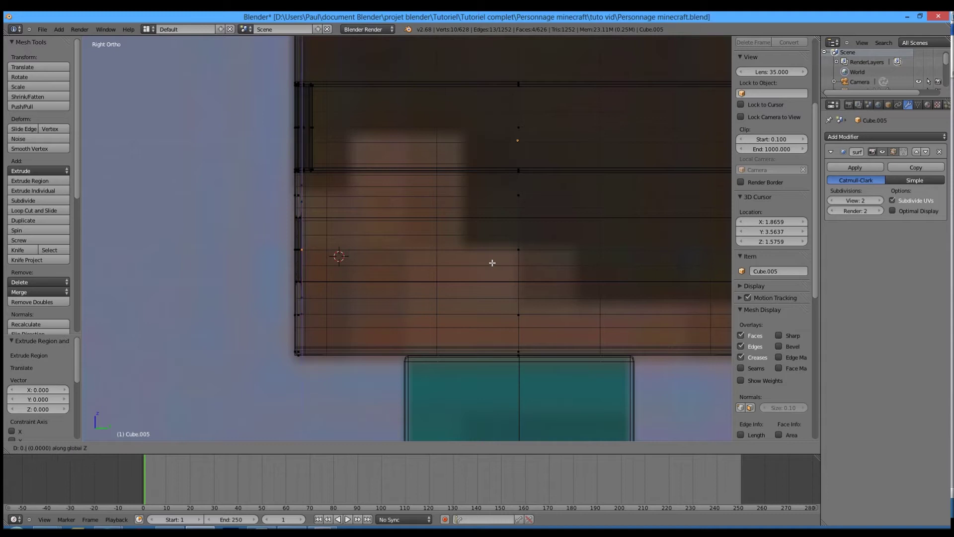
pyautogui.press('Return')
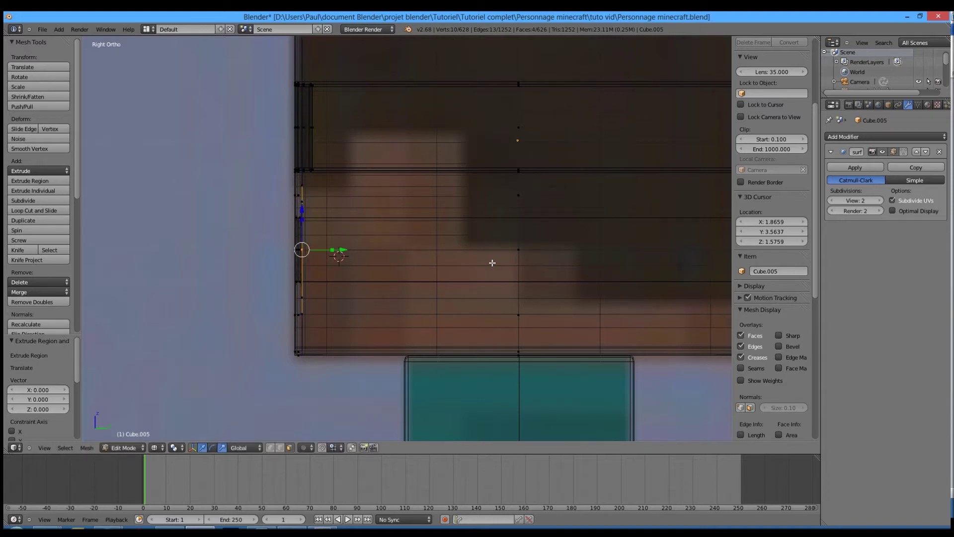
# Step: Move the newly extruded mouth faces 0.3 along Y and extrude them about another 0.01 inward
pyautogui.write('gy0.3')
pyautogui.press('Return')
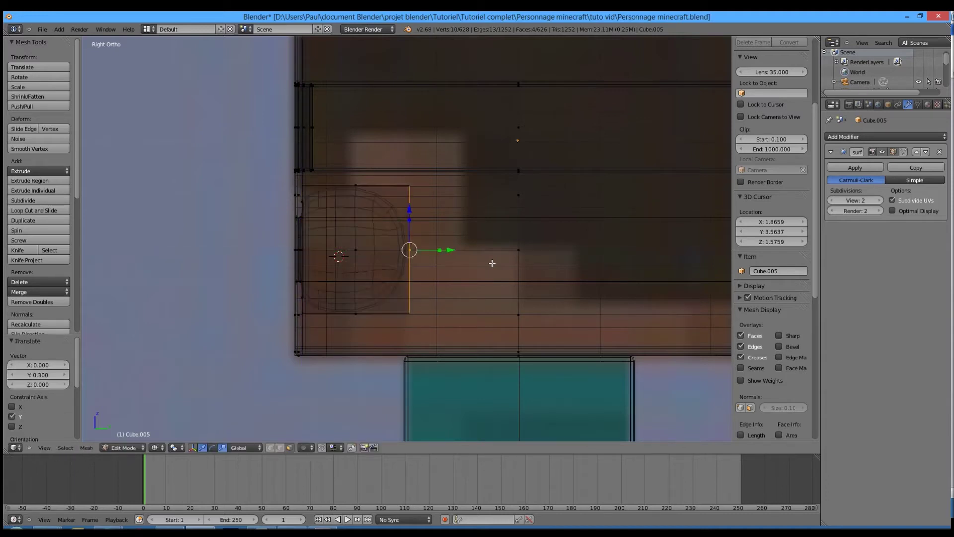
pyautogui.scroll(3, 492, 262)
pyautogui.press('e')
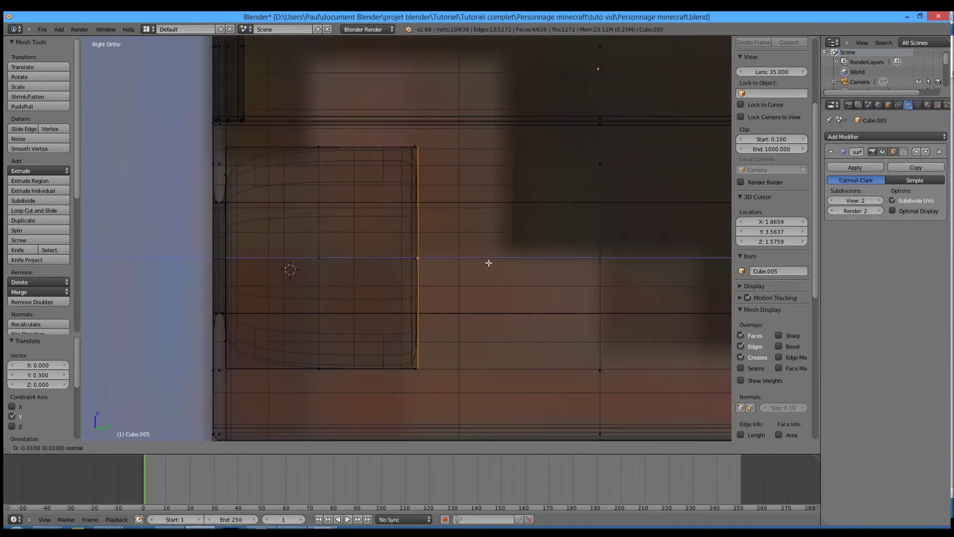
pyautogui.click(489, 262)
# Step: Save the file and leave mesh editing to inspect the mouth cavity from the front and at an angle
pyautogui.scroll(-3, 488, 263)
pyautogui.moveTo(489, 262); pyautogui.dragTo(425, 274, button='middle')
pyautogui.hotkey('ctrl', 's')
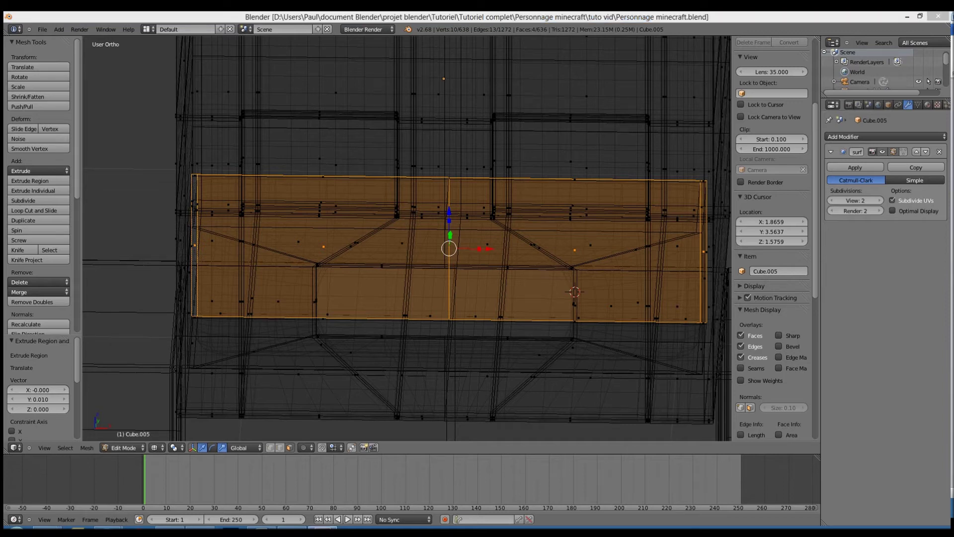
pyautogui.scroll(-10, 635, 313)
pyautogui.click(461, 249)
pyautogui.press('Tab')
pyautogui.press('KP_1')
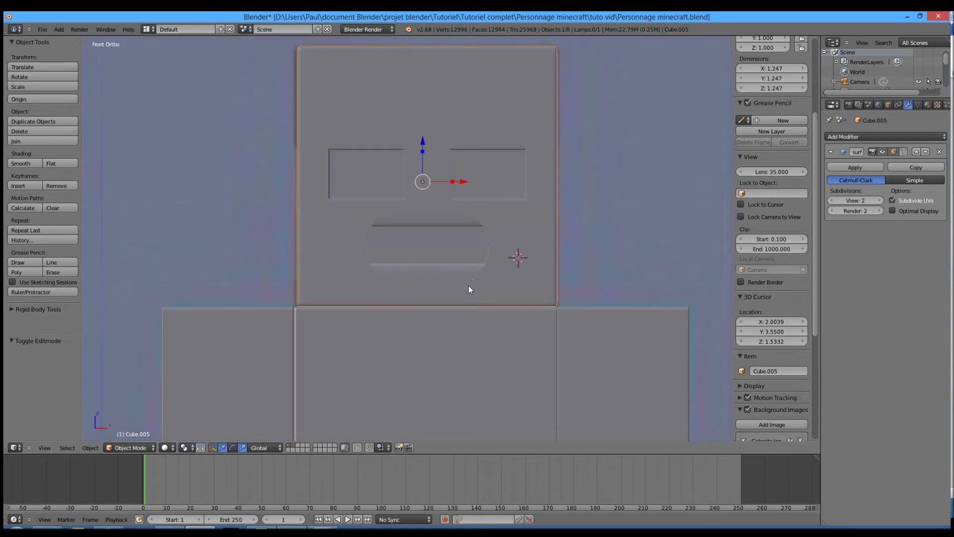
pyautogui.scroll(5, 468, 285)
pyautogui.moveTo(438, 286); pyautogui.dragTo(374, 295, button='middle')
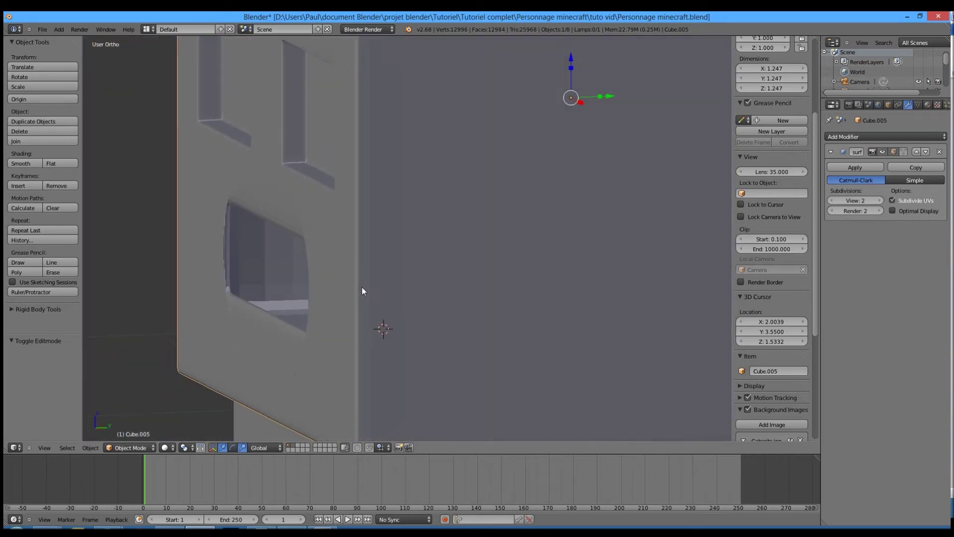
pyautogui.press('KP_1')
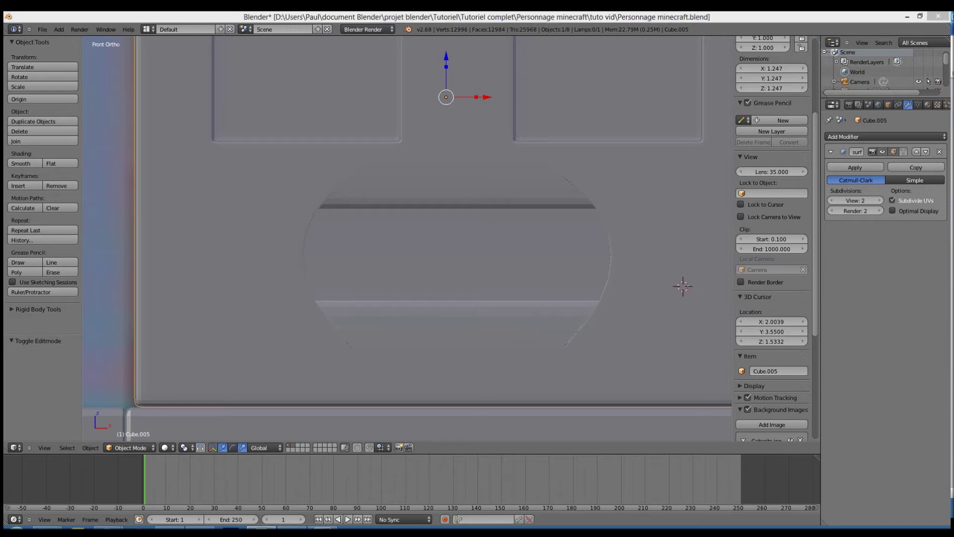
# Step: Return to editing the head mesh and cut two unshifted horizontal loops through the mouth band
pyautogui.click(481, 281)
pyautogui.press('Tab')
pyautogui.scroll(-2, 527, 277)
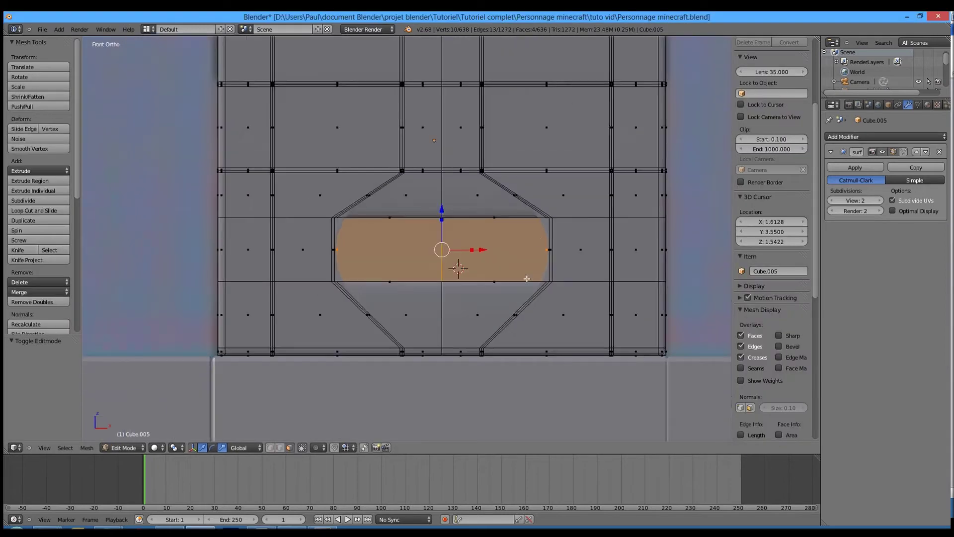
pyautogui.keyDown('shift'); pyautogui.moveTo(538, 244); pyautogui.dragTo(517, 280, button='middle'); pyautogui.keyUp('shift')
pyautogui.hotkey('ctrl', 'r')
pyautogui.scroll(1, 644, 281)
pyautogui.click(644, 281)
pyautogui.rightClick(643, 278)
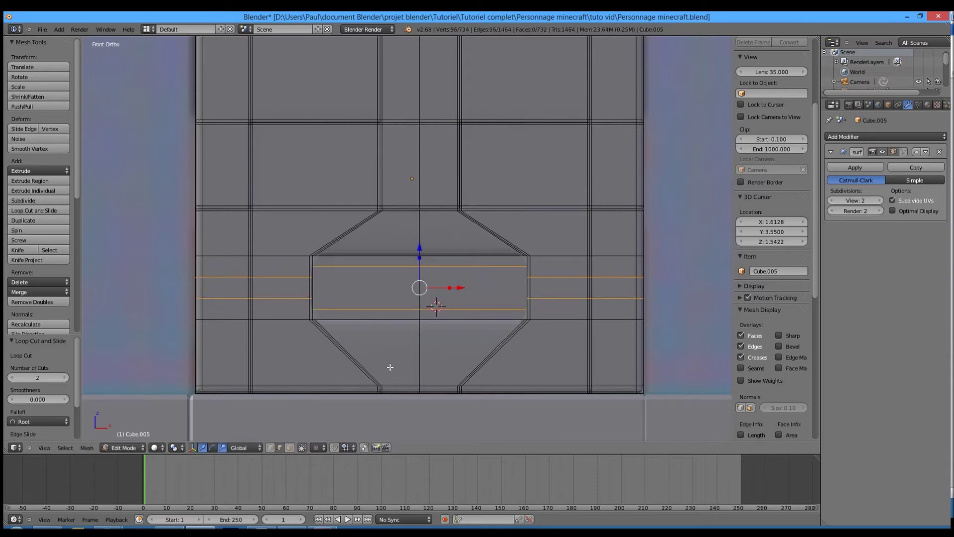
# Step: Select the upper and lower new mouth loops one at a time and flatten each by scaling to 0 along Z
pyautogui.click(270, 447)
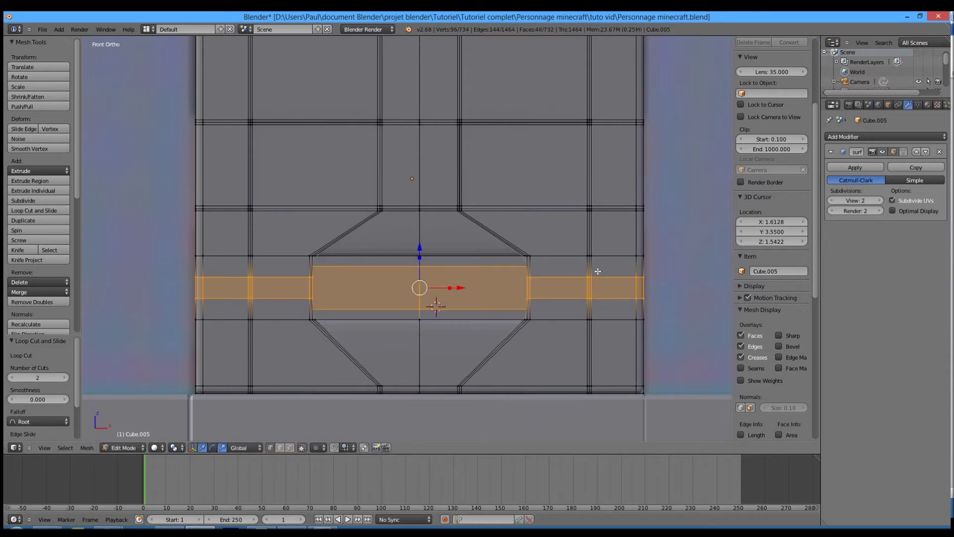
pyautogui.click(568, 267)
pyautogui.keyDown('alt'); pyautogui.rightClick(565, 276); pyautogui.keyUp('alt')
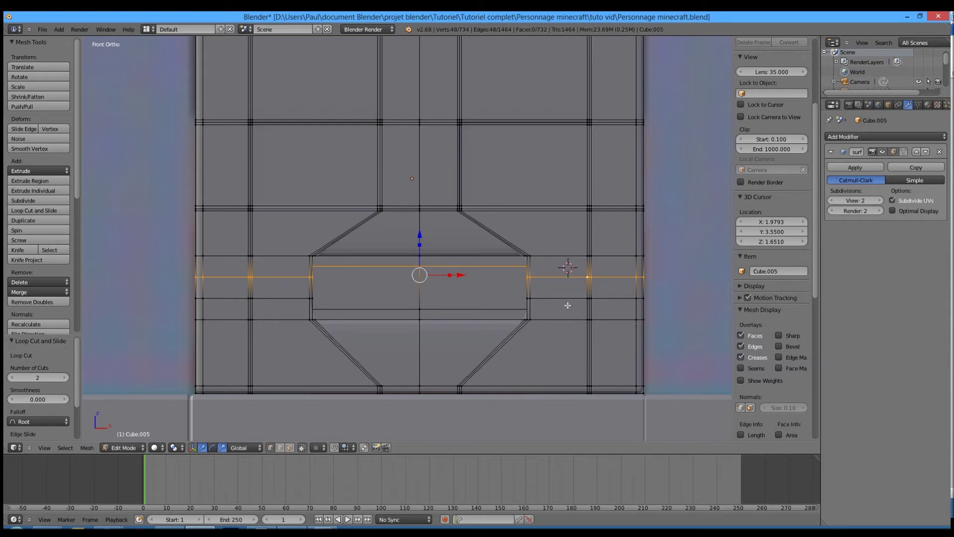
pyautogui.press('s')
pyautogui.press('z')
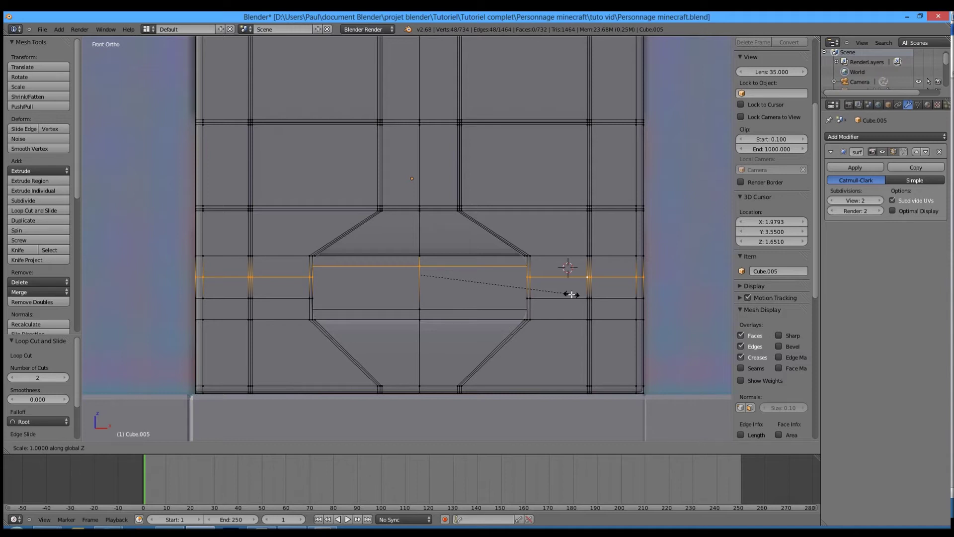
pyautogui.press('0')
pyautogui.press('Return')
pyautogui.keyDown('alt'); pyautogui.rightClick(547, 290); pyautogui.keyUp('alt')
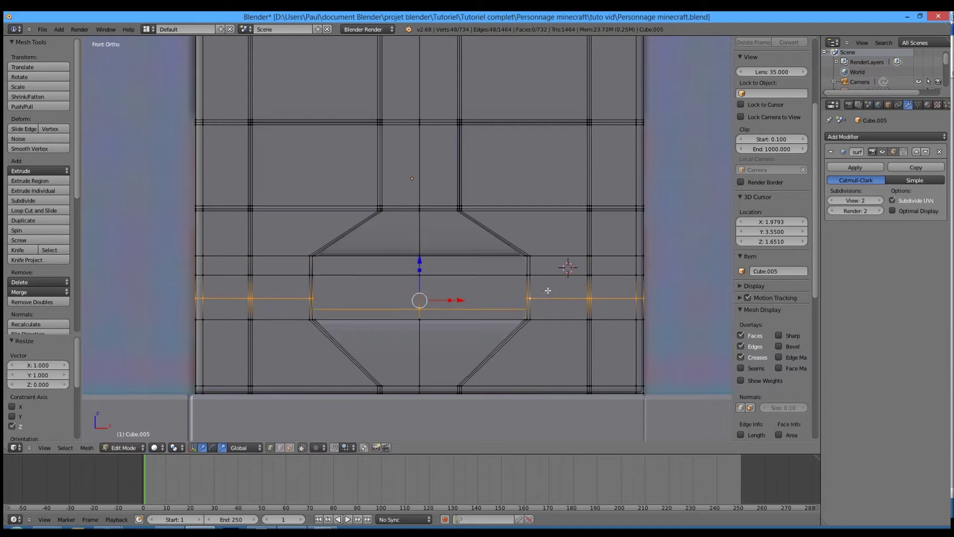
pyautogui.press('a')
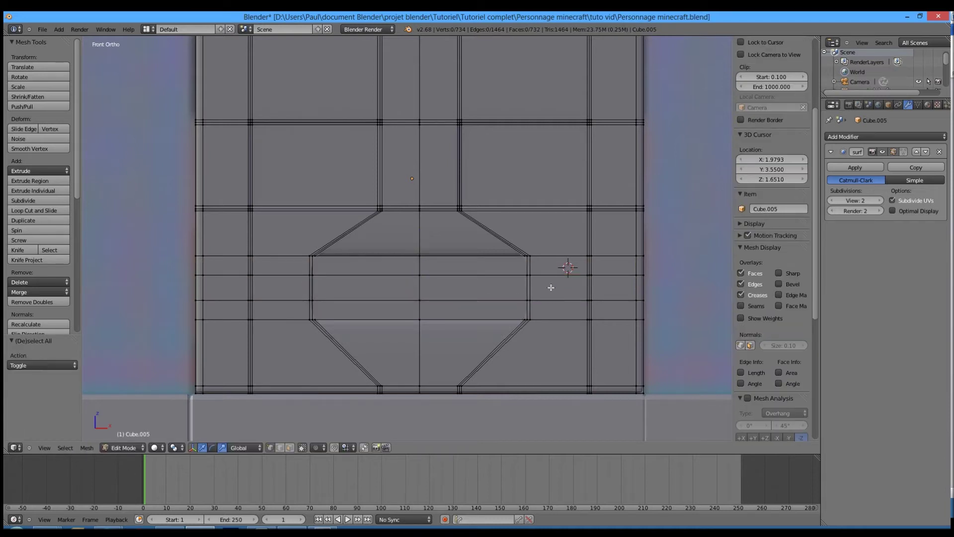
# Step: Select both flattened mouth loops together and scale them by 2.3 along Z toward the mouth's upper and lower edges
pyautogui.keyDown('alt'); pyautogui.rightClick(550, 281); pyautogui.keyUp('alt')
pyautogui.keyDown('alt'); pyautogui.keyDown('shift'); pyautogui.rightClick(548, 300); pyautogui.keyUp('shift'); pyautogui.keyUp('alt')
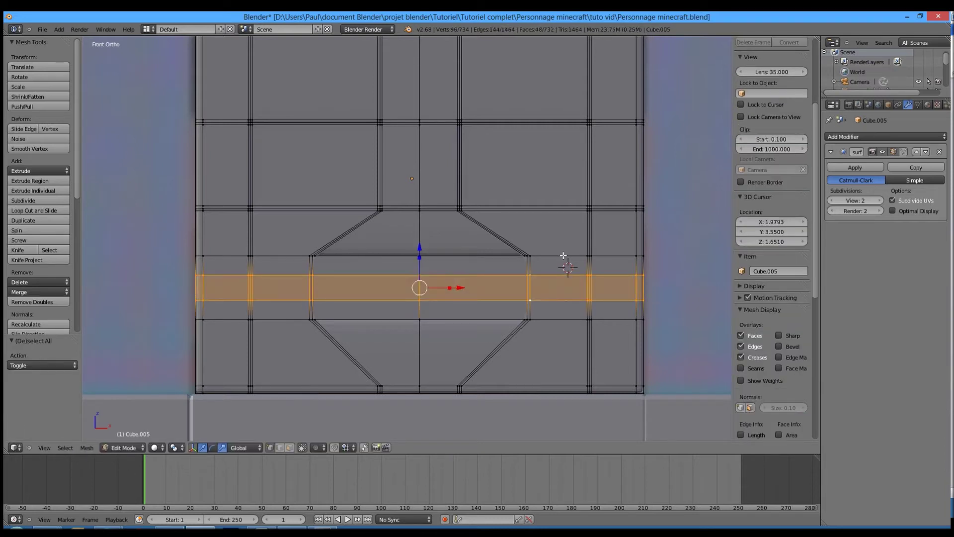
pyautogui.press('s')
pyautogui.press('z')
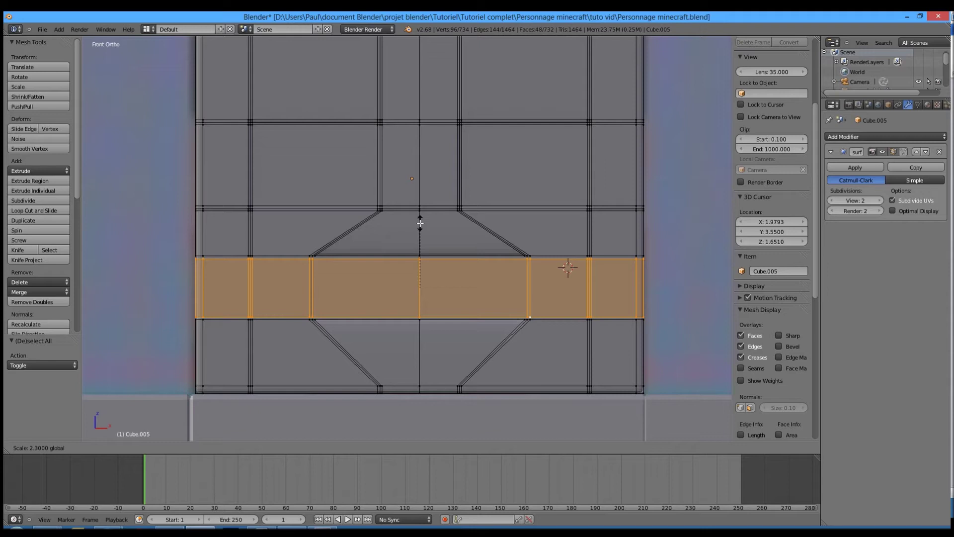
pyautogui.click(420, 223)
pyautogui.press('a')
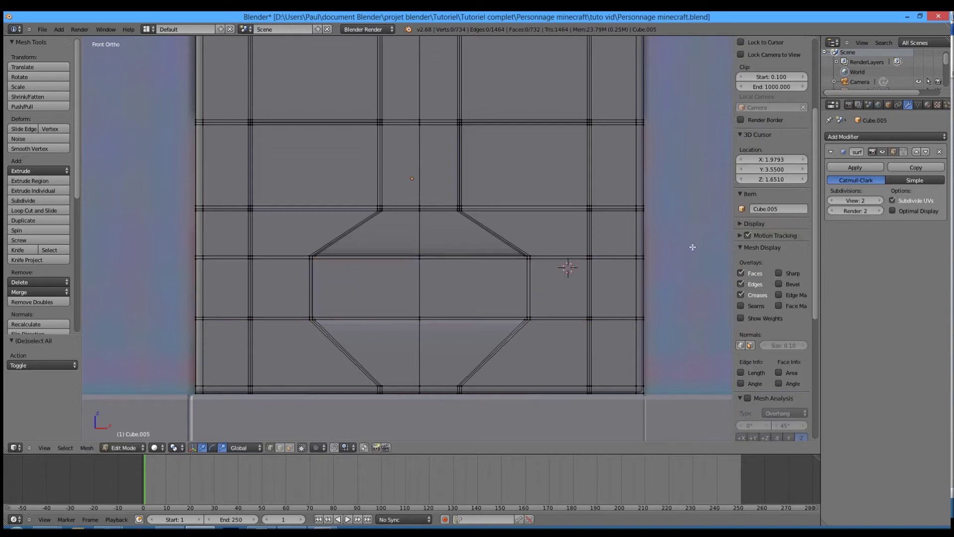
pyautogui.hotkey('ctrl', 'r')
pyautogui.click(638, 234)
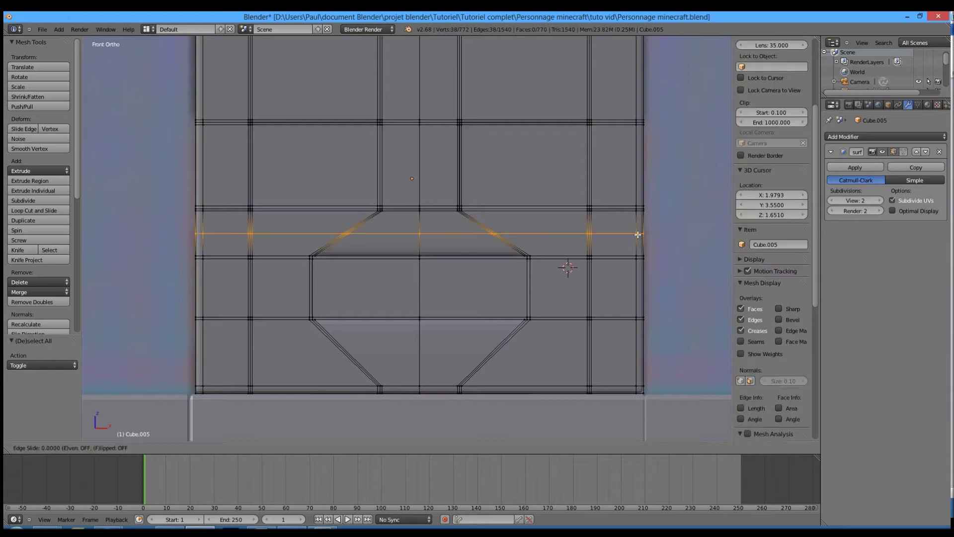
pyautogui.click(638, 235)
pyautogui.moveTo(418, 195); pyautogui.dragTo(417, 212)
pyautogui.rightClick(417, 213)
pyautogui.hotkey('ctrl', 'z')
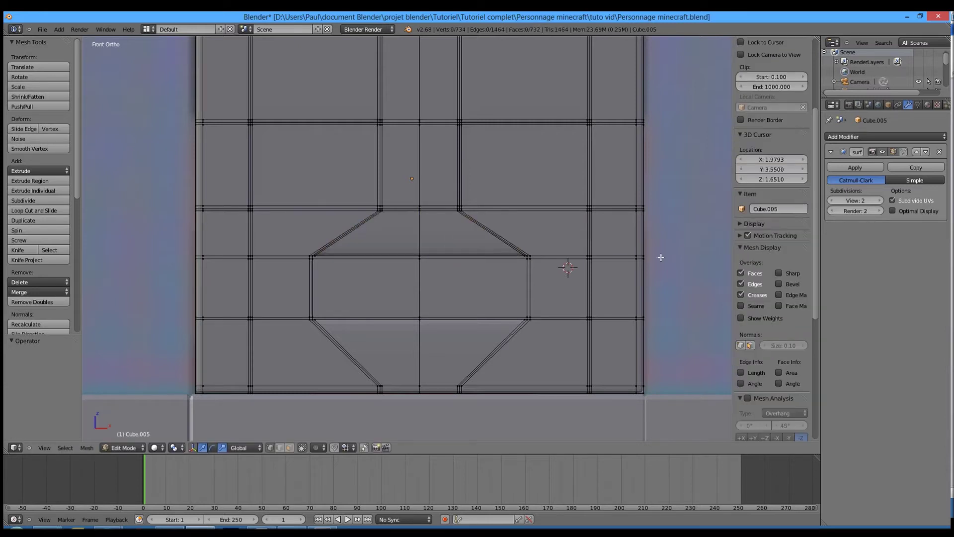
# Step: Cut a horizontal loop just above the mouth at edge slide -0.9 and another just below at 0.9, saving the file
pyautogui.hotkey('ctrl', 'r')
pyautogui.click(632, 234)
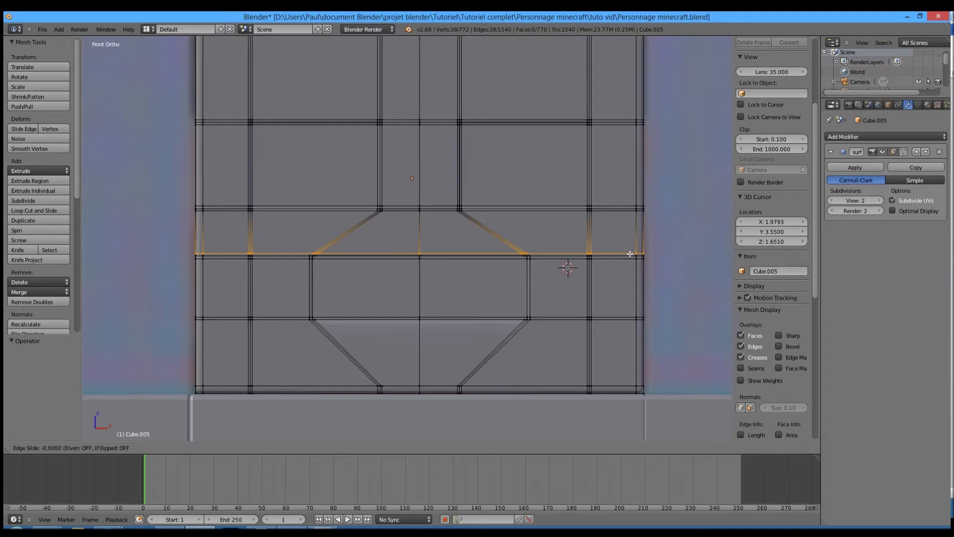
pyautogui.click(630, 254)
pyautogui.hotkey('ctrl', 'r')
pyautogui.click(639, 348)
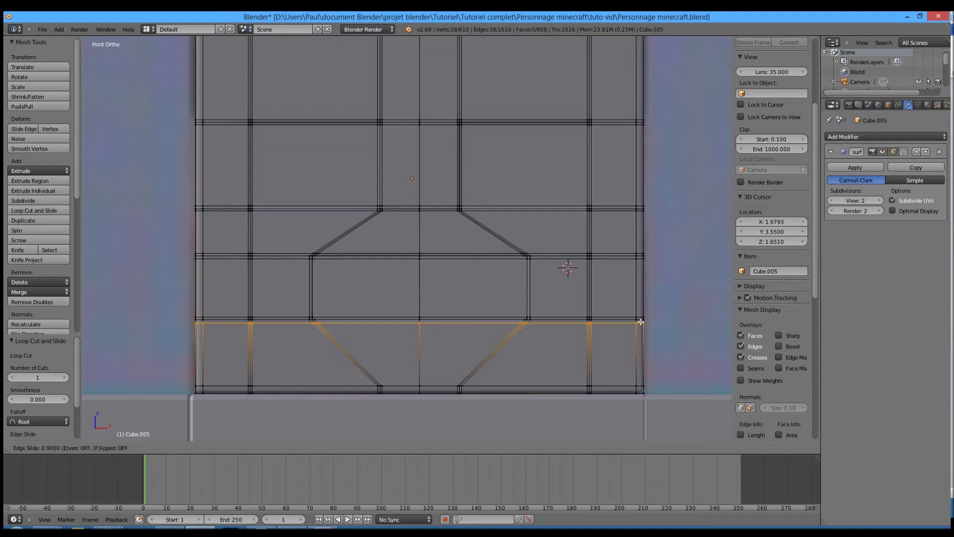
pyautogui.click(641, 322)
pyautogui.hotkey('ctrl', 's')
pyautogui.click(603, 312)
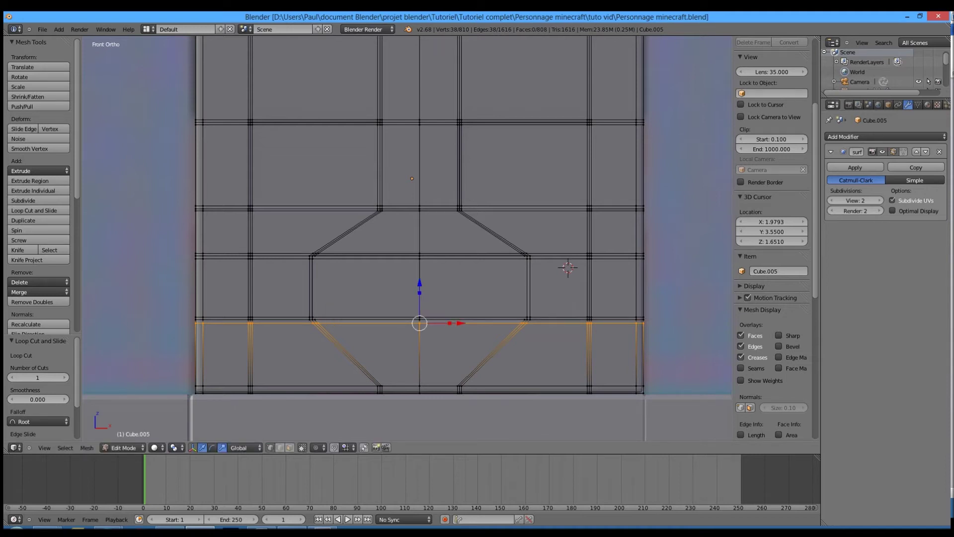
# Step: Leave mesh editing, inspect the head's face in solid shading from an angle, and save the file
pyautogui.scroll(-1, 602, 311)
pyautogui.moveTo(506, 337)
pyautogui.mouseDown(button='middle')
pyautogui.moveTo(571, 300)
pyautogui.moveTo(516, 307)
pyautogui.moveTo(431, 288)
pyautogui.moveTo(489, 294)
pyautogui.mouseUp(button='middle')
pyautogui.press('z')
pyautogui.press('z')
pyautogui.press('Tab')
pyautogui.scroll(-3, 509, 307)
pyautogui.click(261, 528)
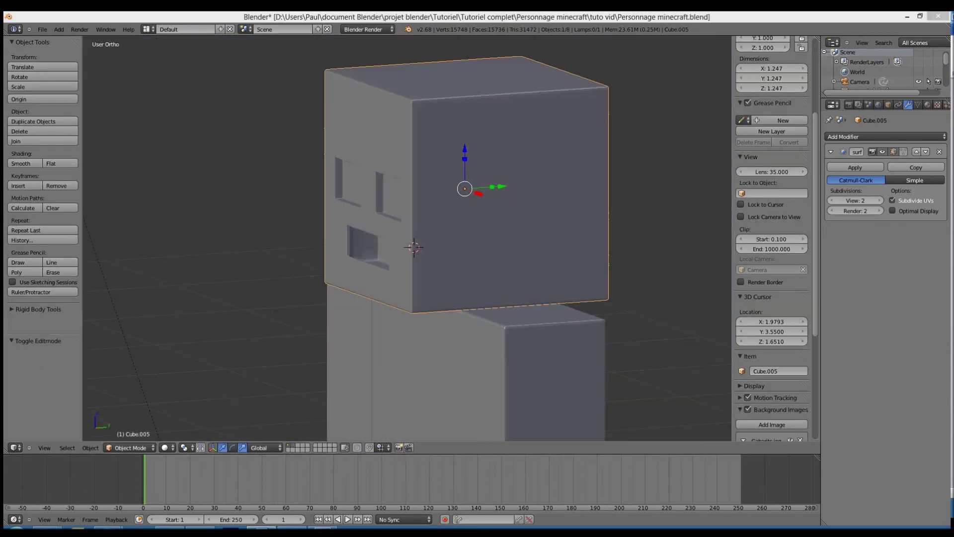
pyautogui.click(396, 323)
pyautogui.moveTo(396, 324)
pyautogui.mouseDown(button='middle')
pyautogui.moveTo(479, 318)
pyautogui.moveTo(377, 298)
pyautogui.moveTo(388, 313)
pyautogui.mouseUp(button='middle')
pyautogui.hotkey('ctrl', 's')
pyautogui.click(479, 318)
# Step: From the front view, set the head's origin to its geometry
pyautogui.scroll(-6, 387, 313)
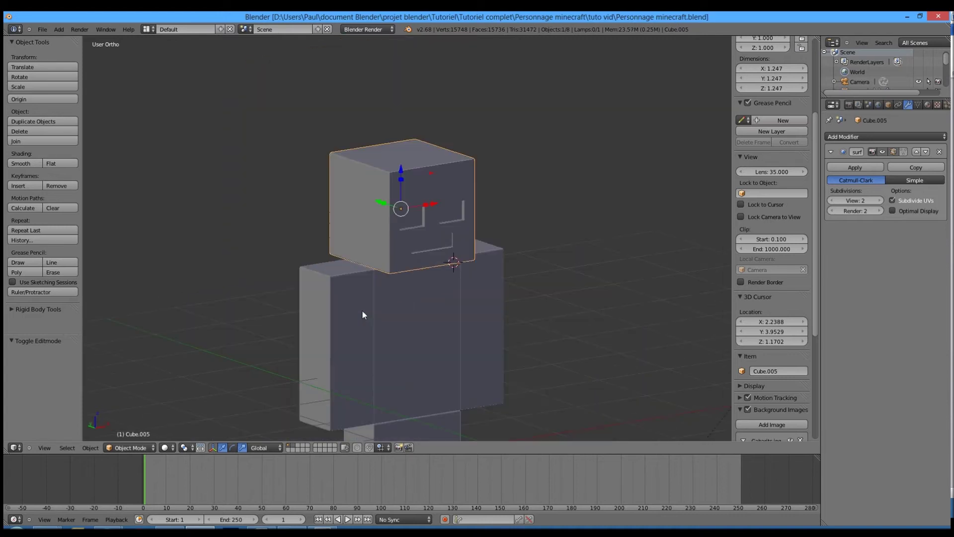
pyautogui.moveTo(501, 356)
pyautogui.mouseDown(button='middle')
pyautogui.moveTo(400, 341)
pyautogui.moveTo(417, 366)
pyautogui.moveTo(499, 361)
pyautogui.mouseUp(button='middle')
pyautogui.press('KP_1')
pyautogui.press('KP_Decimal')
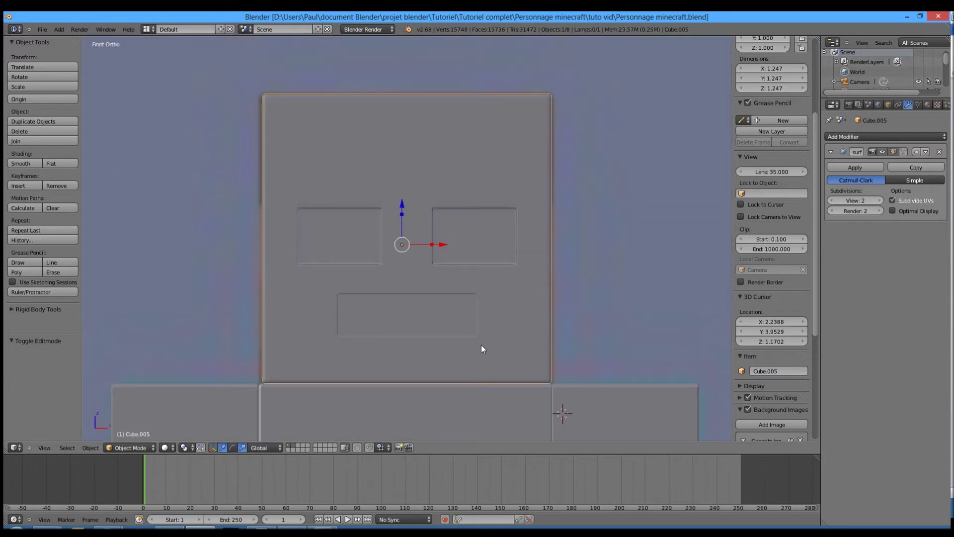
pyautogui.scroll(3, 418, 233)
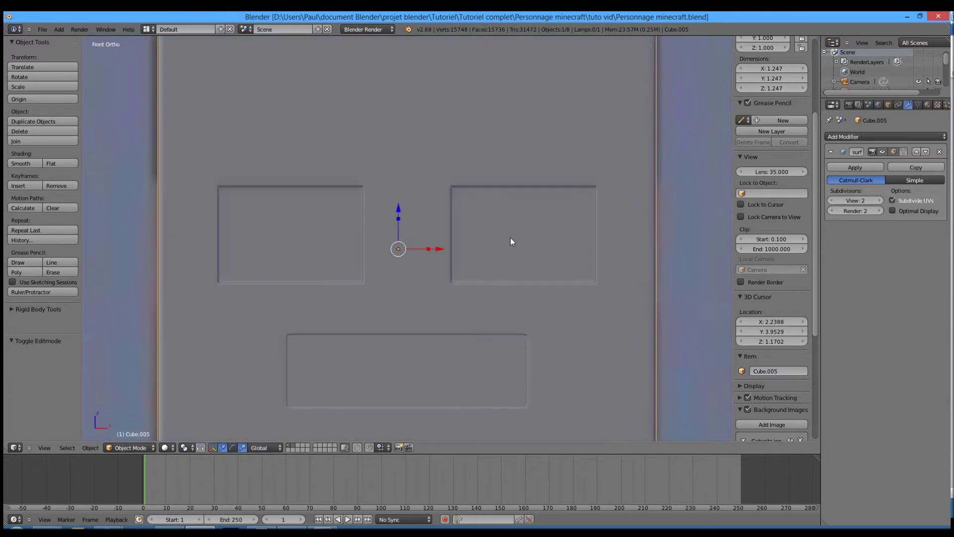
pyautogui.click(41, 101)
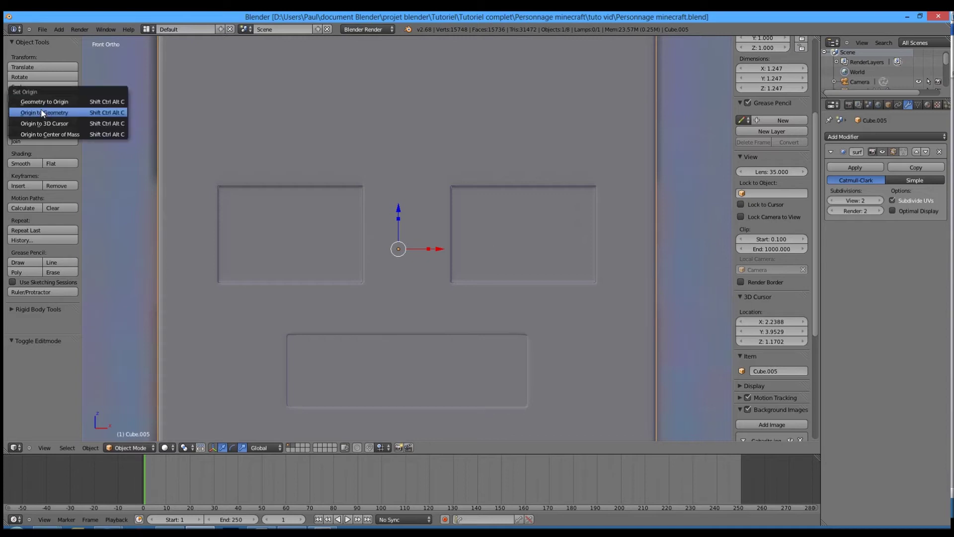
pyautogui.click(40, 111)
# Step: Set the origins of the torso and both arms to their own geometry, one object at a time
pyautogui.scroll(-4, 441, 323)
pyautogui.scroll(-3, 442, 327)
pyautogui.rightClick(501, 352)
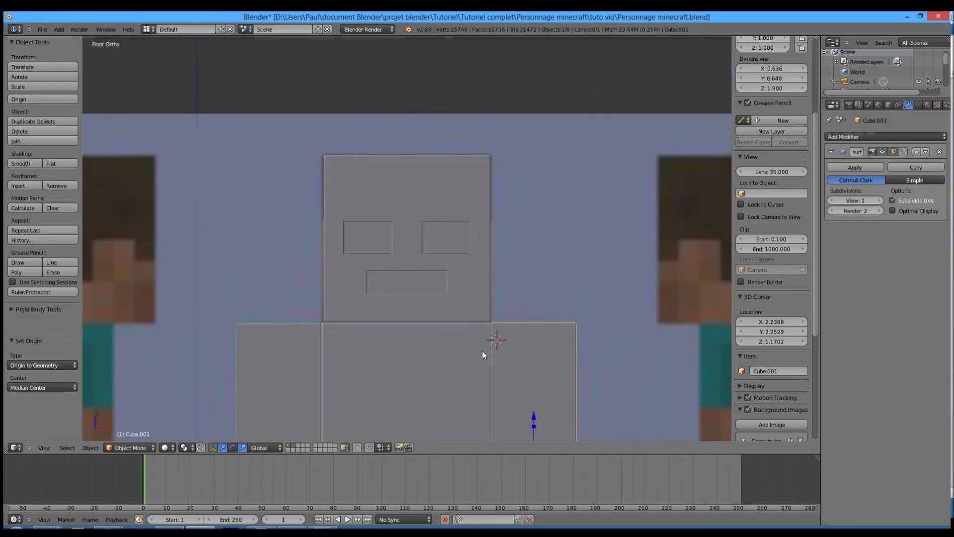
pyautogui.scroll(3, 499, 350)
pyautogui.click(49, 99)
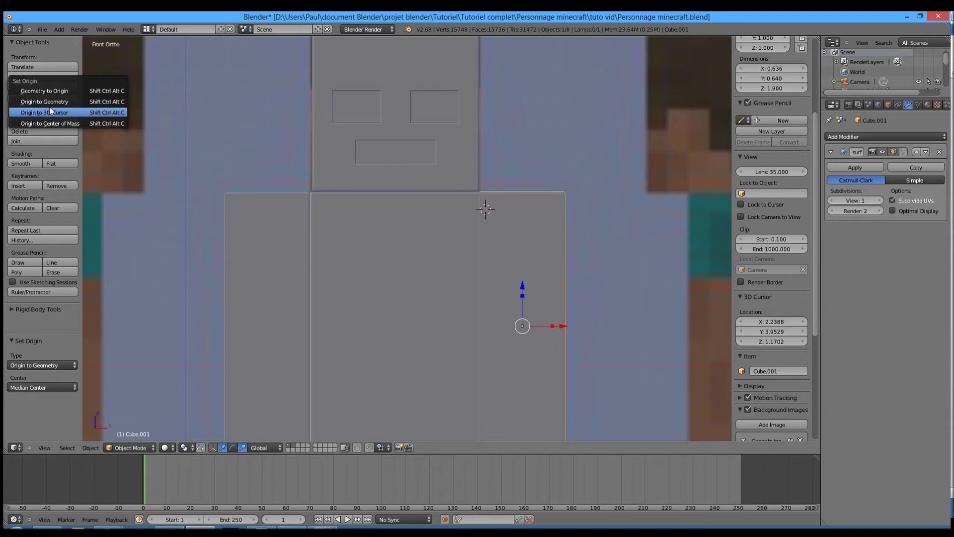
pyautogui.rightClick(248, 244)
pyautogui.click(49, 98)
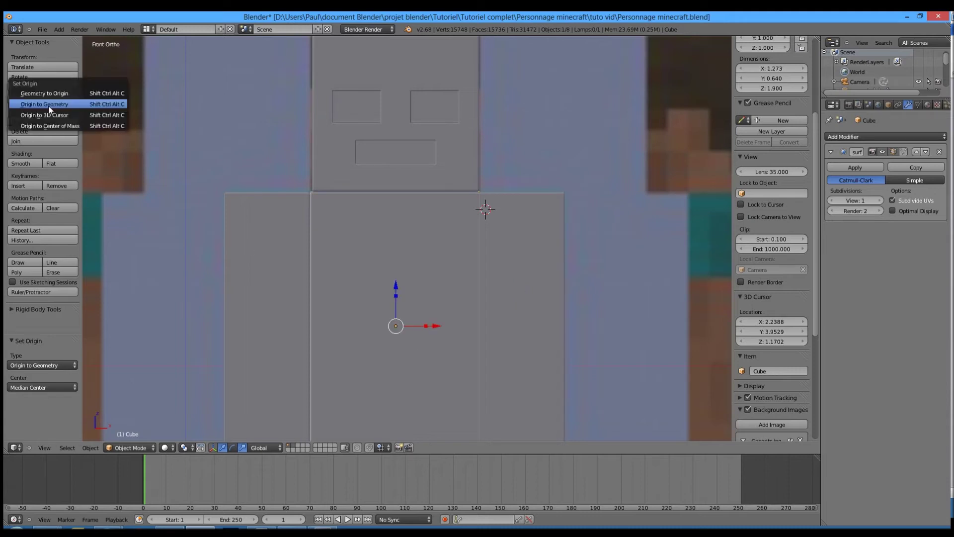
pyautogui.rightClick(227, 294)
pyautogui.click(47, 99)
# Step: Set each leg's origin to its own geometry
pyautogui.scroll(-3, 434, 359)
pyautogui.moveTo(434, 359); pyautogui.dragTo(417, 331, button='middle')
pyautogui.rightClick(418, 252)
pyautogui.click(22, 102)
pyautogui.click(23, 104)
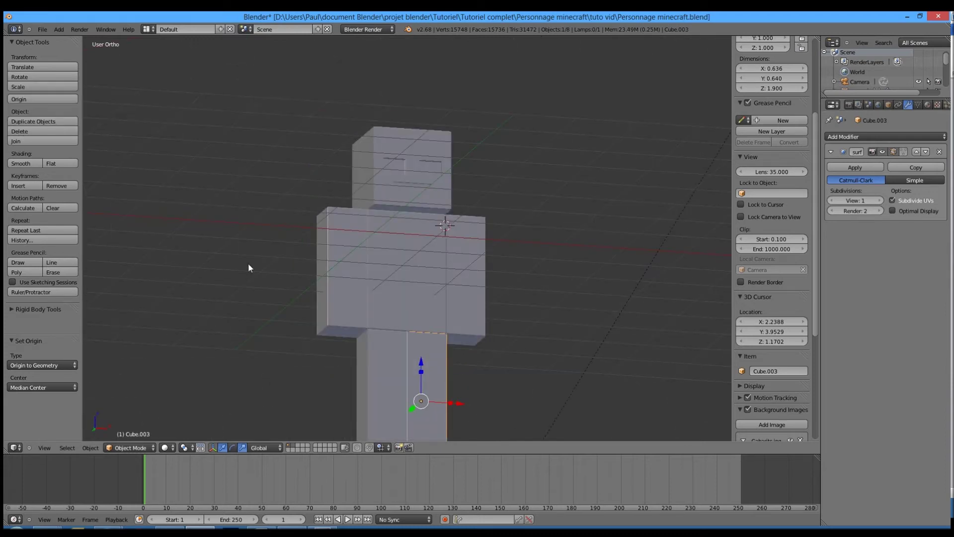
pyautogui.rightClick(365, 366)
pyautogui.click(43, 101)
pyautogui.click(46, 103)
# Step: Select the head and bring its eye sockets into close front view
pyautogui.press('KP_1')
pyautogui.scroll(6, 418, 214)
pyautogui.keyDown('shift'); pyautogui.moveTo(436, 124); pyautogui.dragTo(436, 252, button='middle'); pyautogui.keyUp('shift')
pyautogui.scroll(2, 433, 229)
pyautogui.rightClick(431, 214)
pyautogui.scroll(1, 431, 213)
pyautogui.keyDown('shift'); pyautogui.moveTo(432, 161); pyautogui.dragTo(424, 265, button='middle'); pyautogui.keyUp('shift')
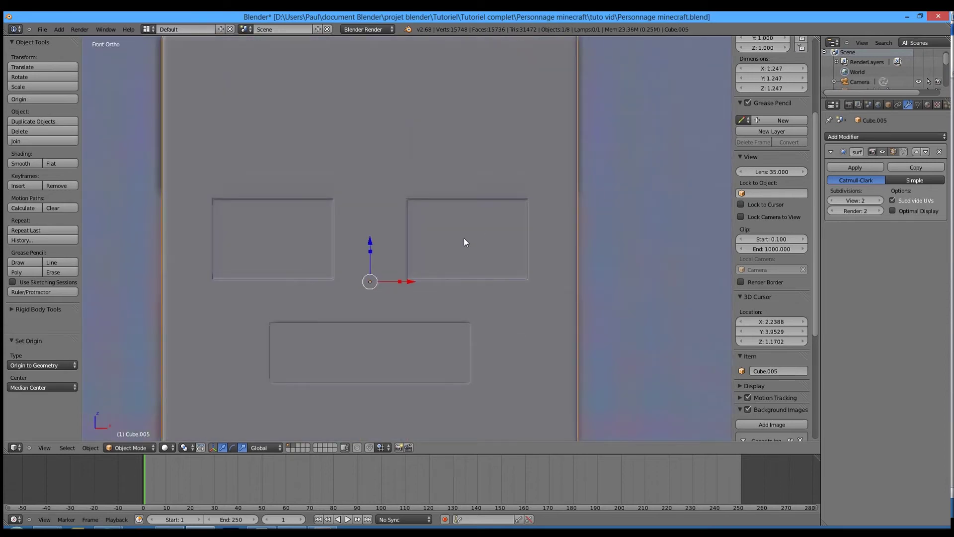
# Step: Add a cube and move it over the face's eye opening on the positive X side
pyautogui.press('space')
pyautogui.write('add cube')
pyautogui.press('Return')
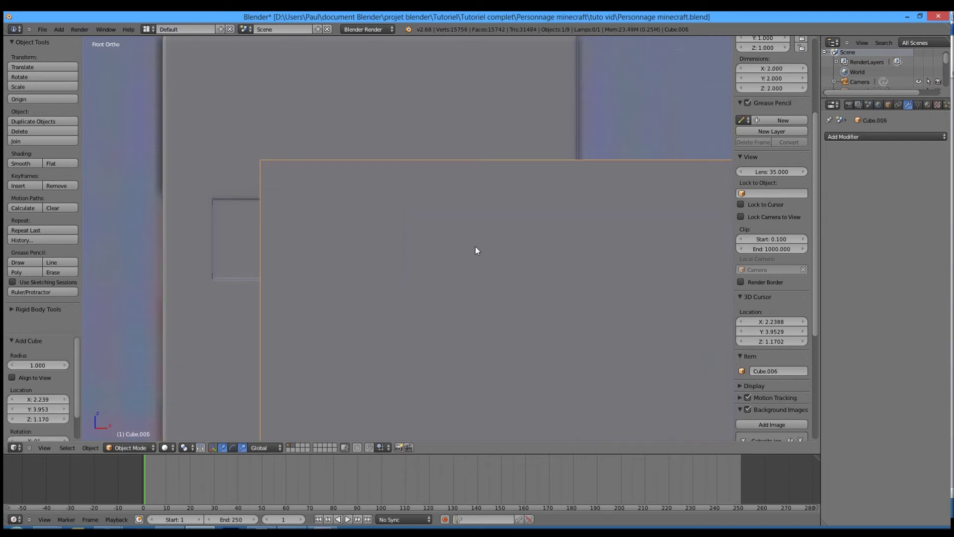
pyautogui.scroll(-8, 475, 246)
pyautogui.press('g')
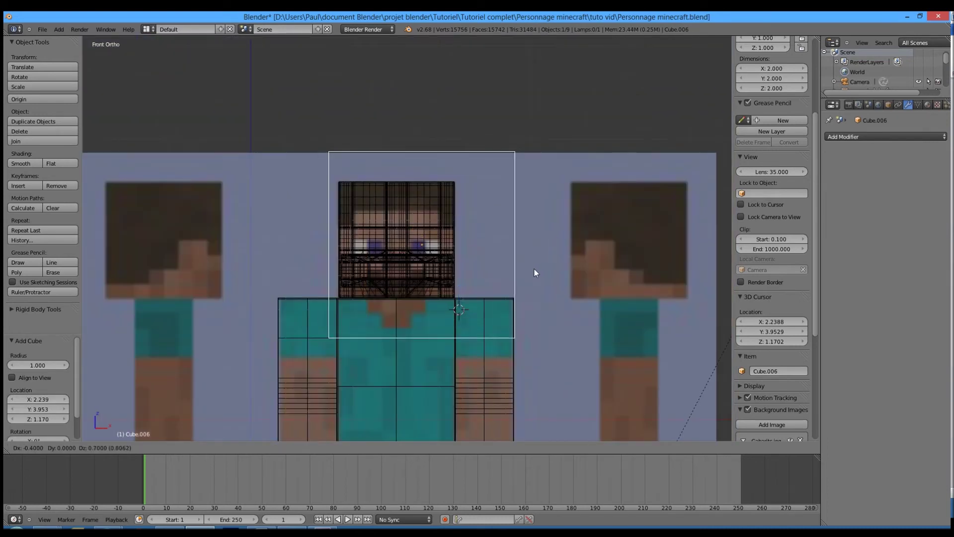
pyautogui.click(535, 269)
pyautogui.scroll(4, 525, 266)
pyautogui.press('g')
pyautogui.click(518, 249)
pyautogui.scroll(4, 518, 248)
pyautogui.press('g')
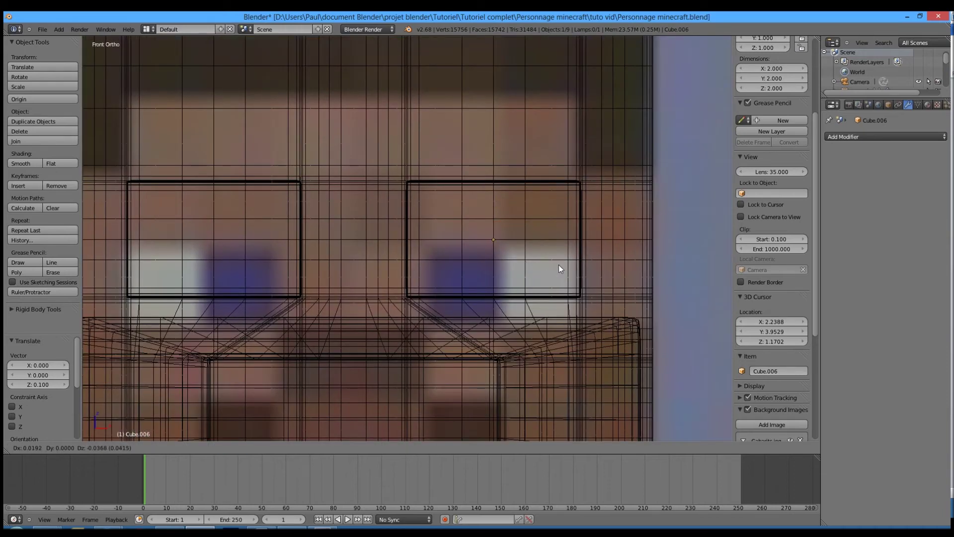
pyautogui.click(557, 266)
pyautogui.scroll(-4, 557, 266)
pyautogui.press('z')
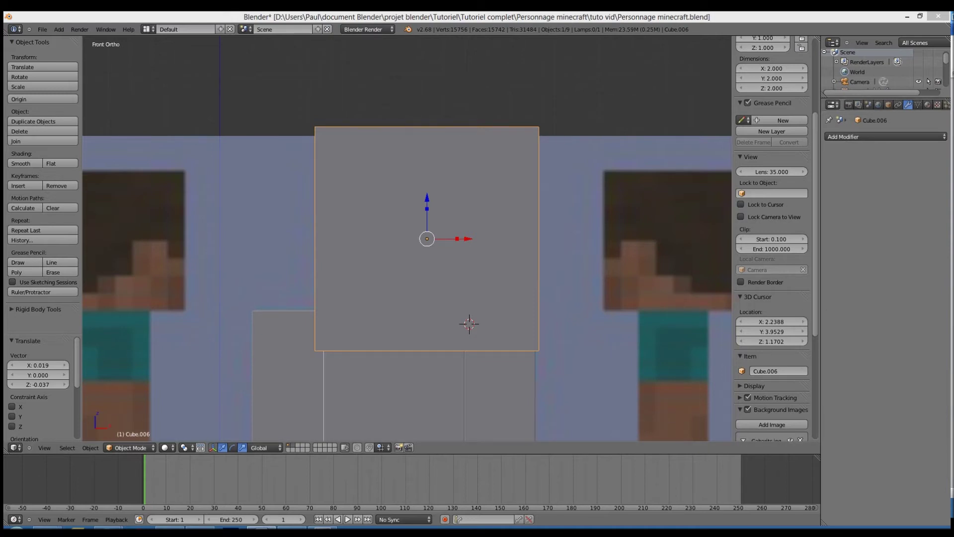
pyautogui.click(722, 305)
pyautogui.press('s')
pyautogui.press('0')
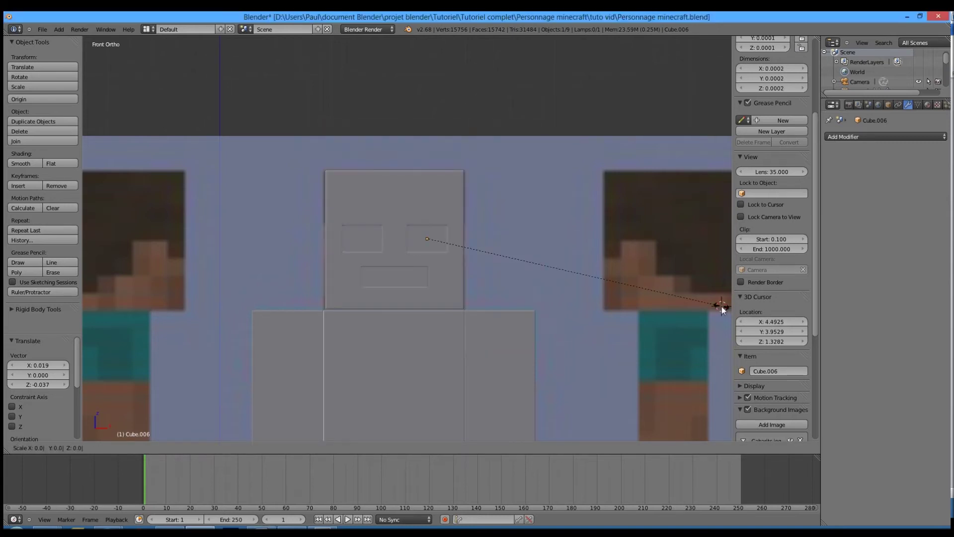
pyautogui.write('7z')
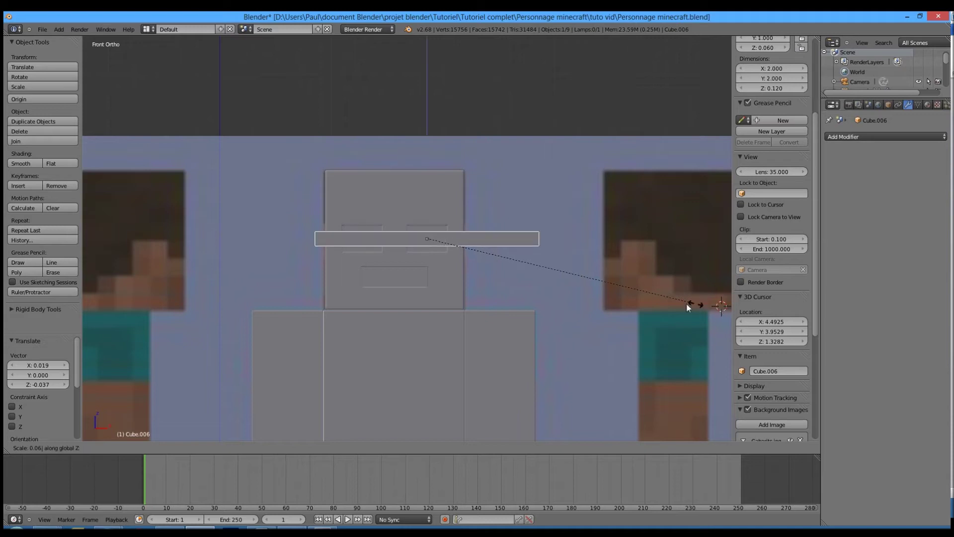
pyautogui.rightClick(688, 308)
# Step: Scale the new cube uniformly by 0.06 to make a small pupil
pyautogui.write('zs0.06')
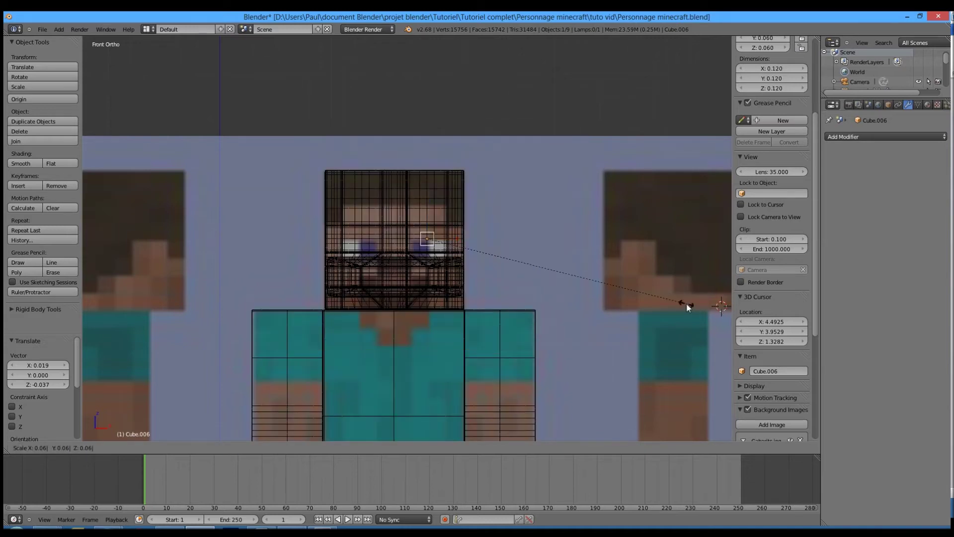
pyautogui.press('Return')
pyautogui.scroll(6, 510, 275)
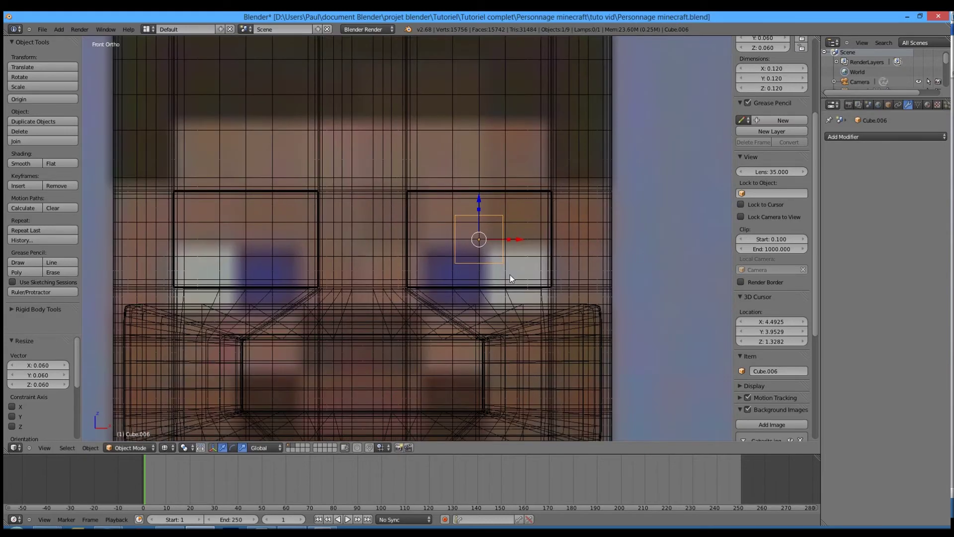
# Step: Flatten the pupil cube along Y by a factor of 0.3 and shift it -0.48 along Y into the eye recess
pyautogui.press('KP_3')
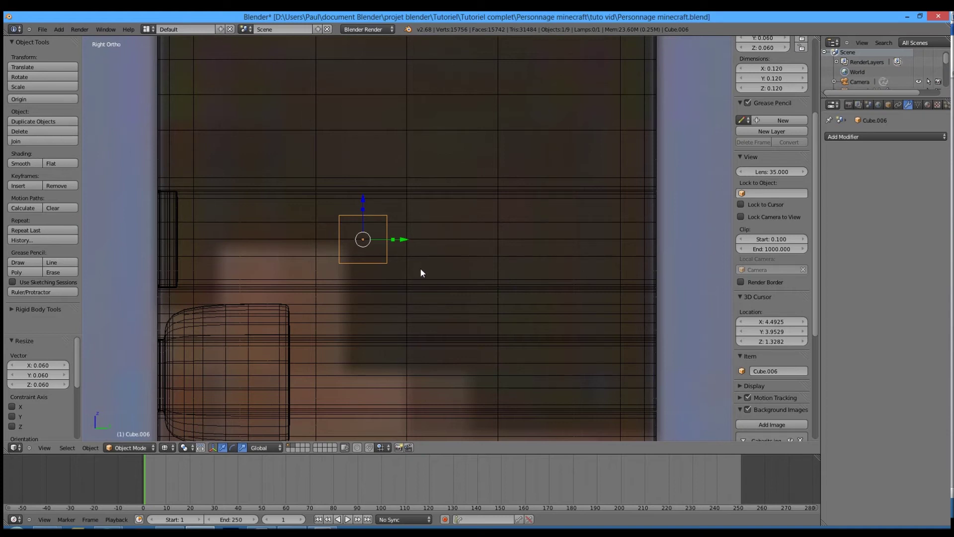
pyautogui.press('s')
pyautogui.press('y')
pyautogui.write('0.3')
pyautogui.press('Return')
pyautogui.moveTo(398, 240); pyautogui.dragTo(216, 231)
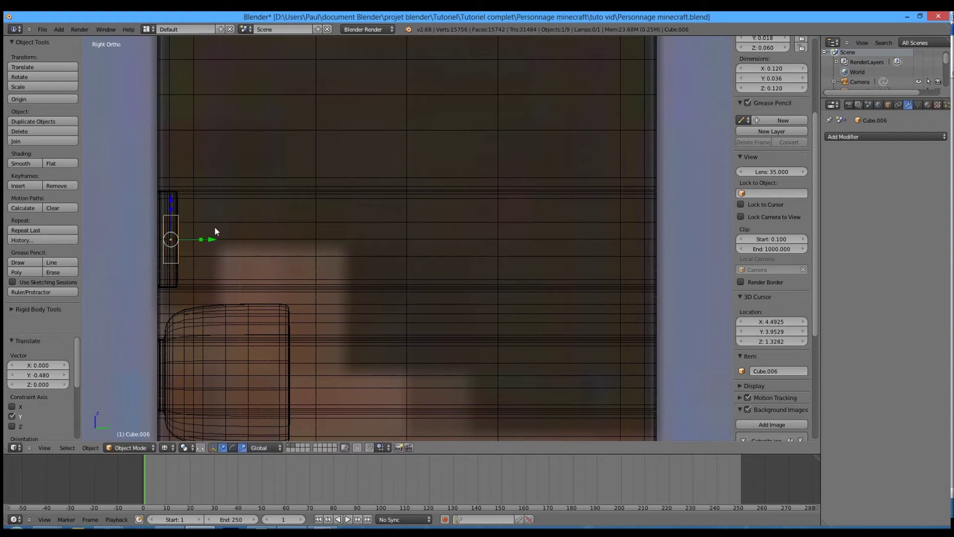
# Step: Add a Subdivision Surface modifier to the pupil cube with its view subdivisions set to 2
pyautogui.press('KP_1')
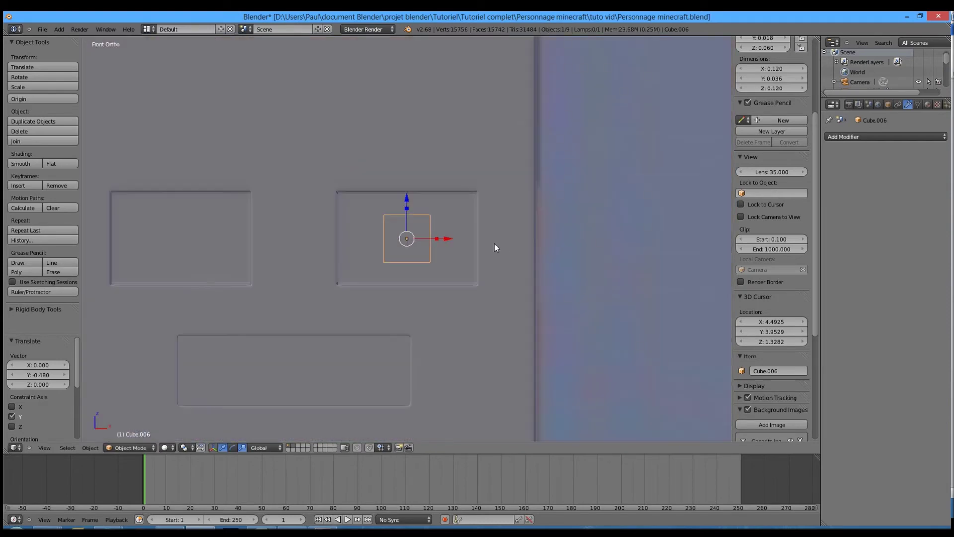
pyautogui.scroll(4, 456, 245)
pyautogui.scroll(-1, 457, 246)
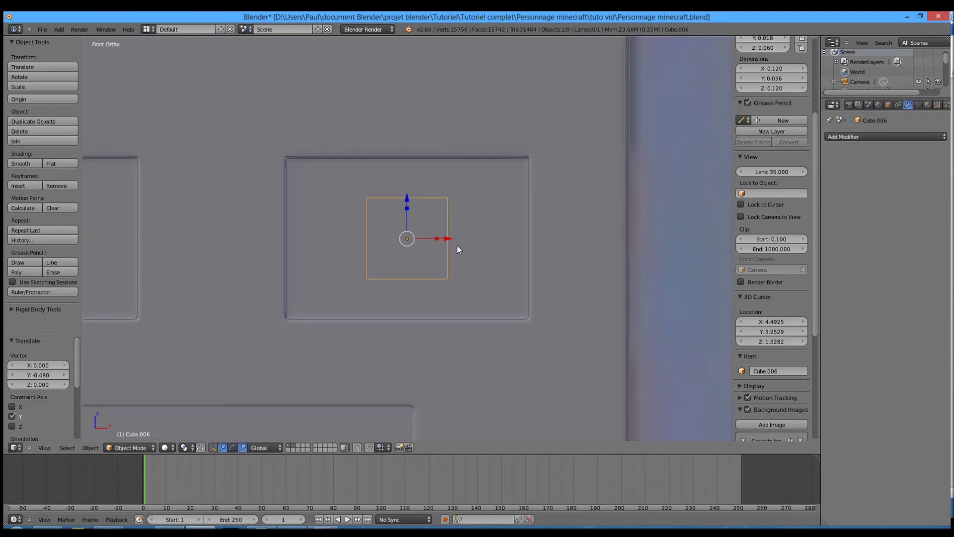
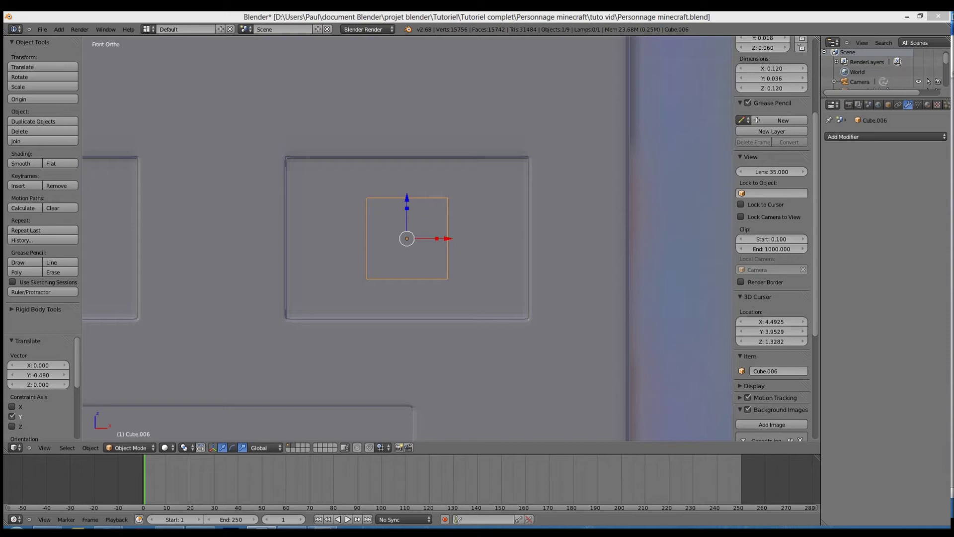
pyautogui.click(467, 228)
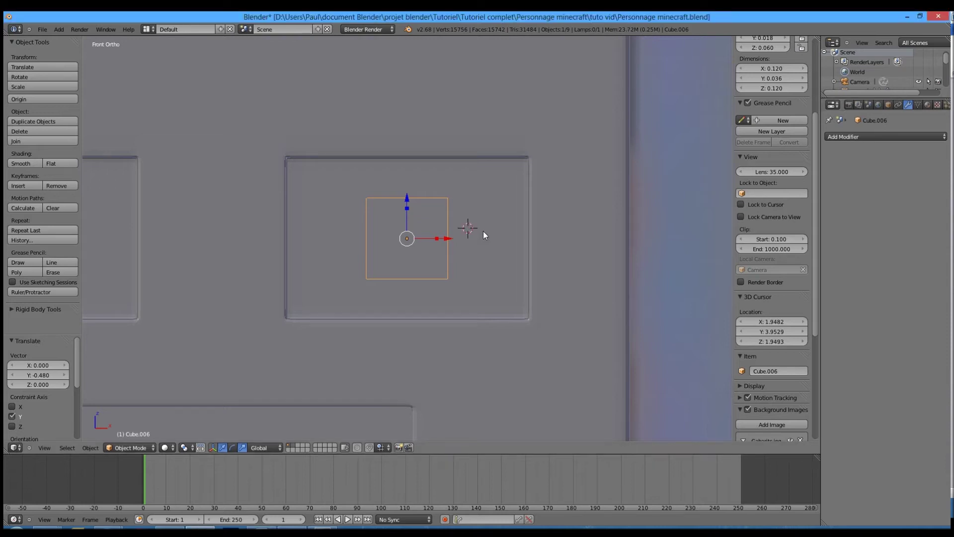
pyautogui.scroll(-1, 484, 231)
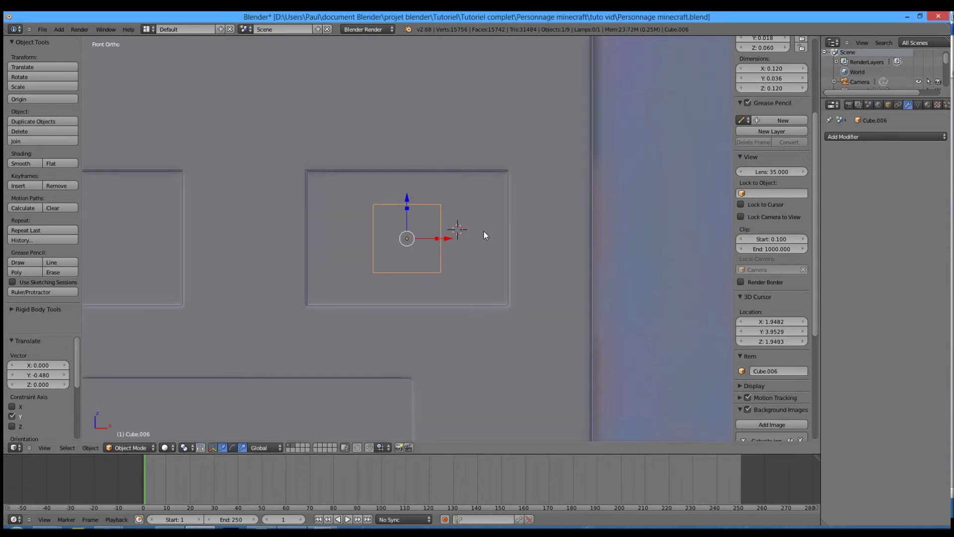
pyautogui.click(871, 137)
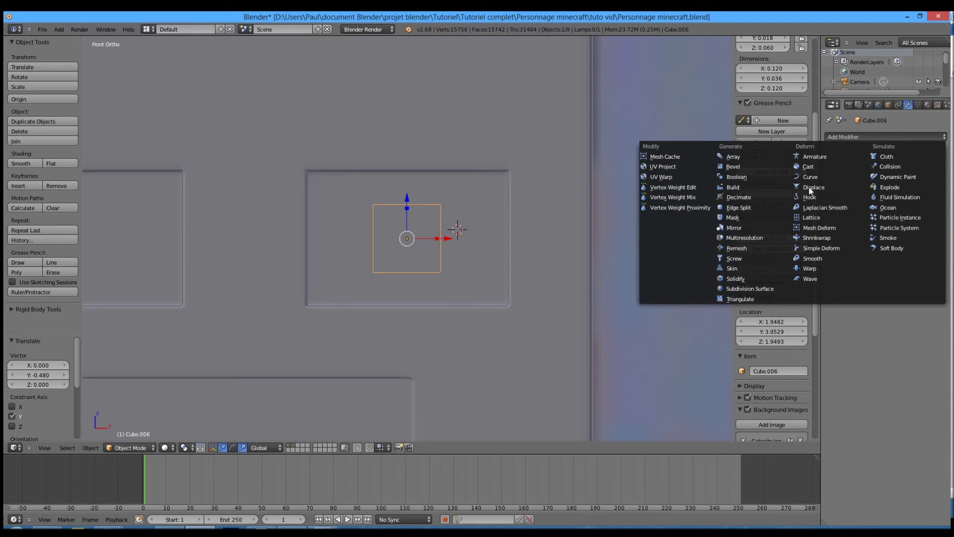
pyautogui.click(753, 281)
pyautogui.click(880, 201)
# Step: Cut two vertical edge loops into the pupil and scale them 2.8 along X towards its side edges
pyautogui.press('Tab')
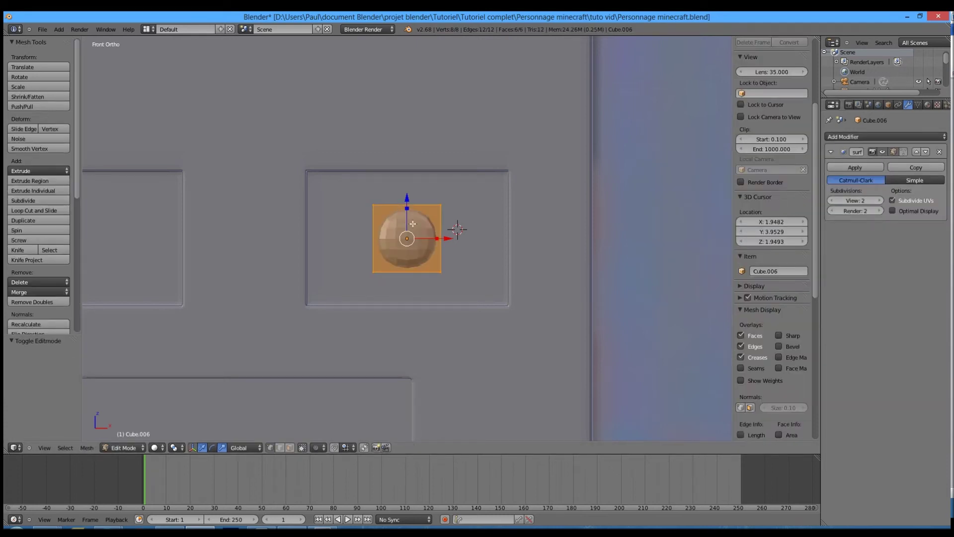
pyautogui.hotkey('ctrl', 'r')
pyautogui.scroll(1, 411, 207)
pyautogui.click(411, 207)
pyautogui.rightClick(425, 242)
pyautogui.press('s')
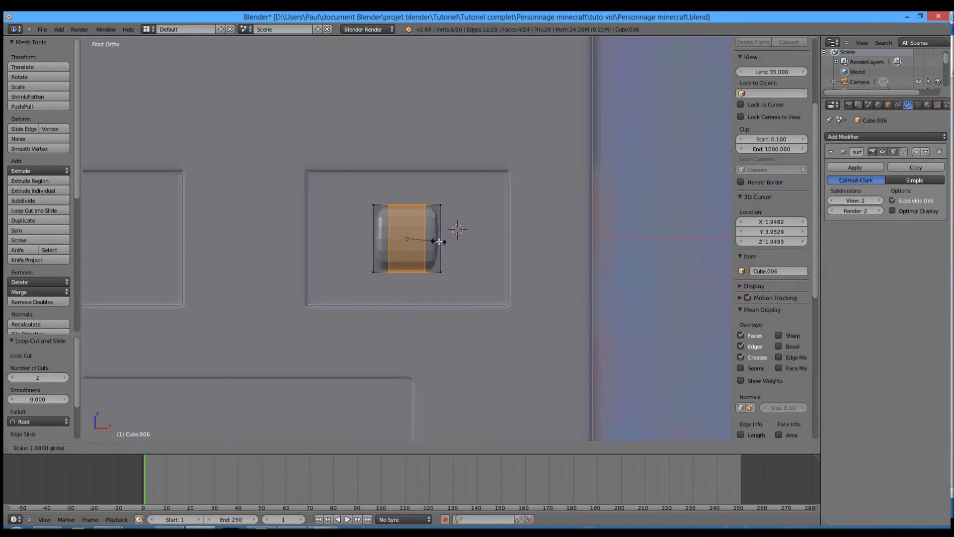
pyautogui.click(463, 247)
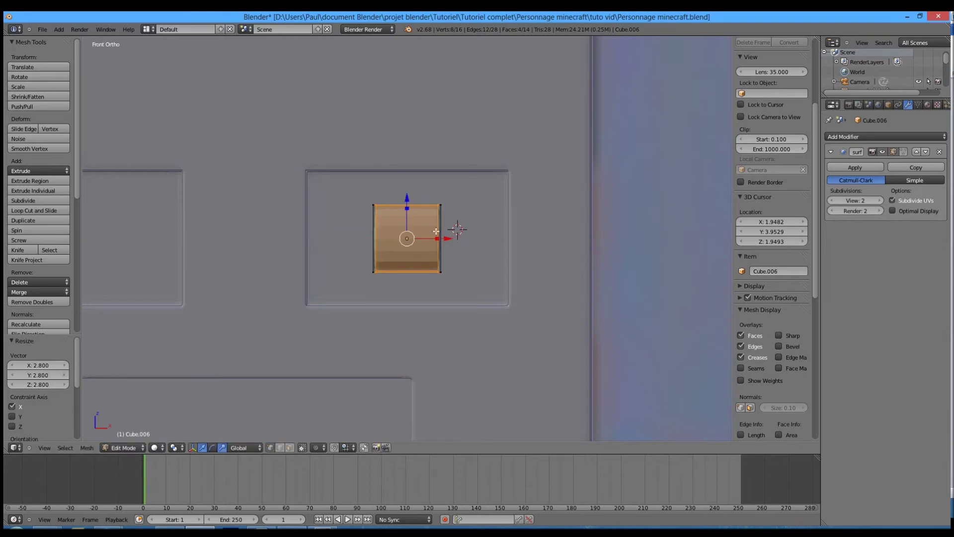
# Step: Cut two horizontal edge loops into the pupil and scale them 2.8 along Z towards its upper and lower edges
pyautogui.scroll(3, 480, 240)
pyautogui.hotkey('ctrl', 'r')
pyautogui.scroll(1, 464, 217)
pyautogui.click(463, 217)
pyautogui.rightClick(463, 218)
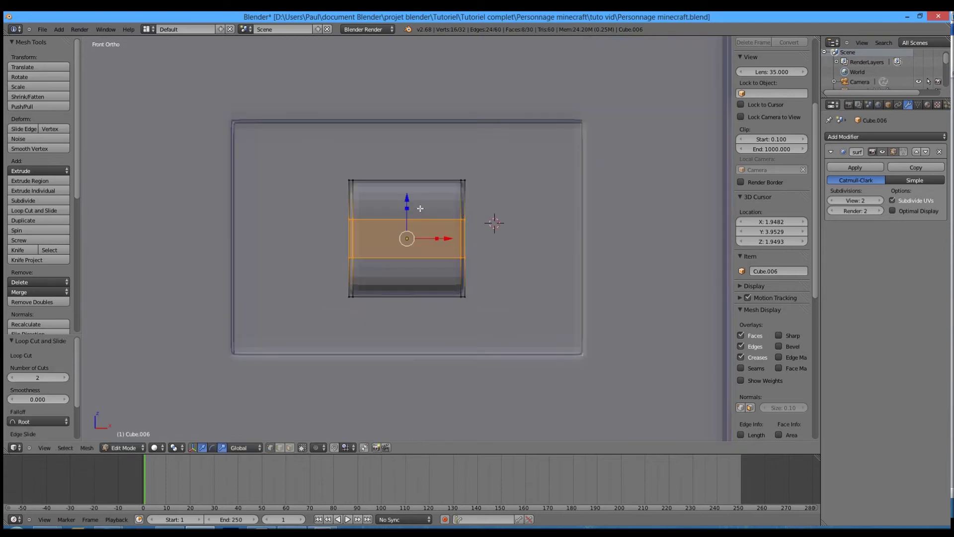
pyautogui.press('s')
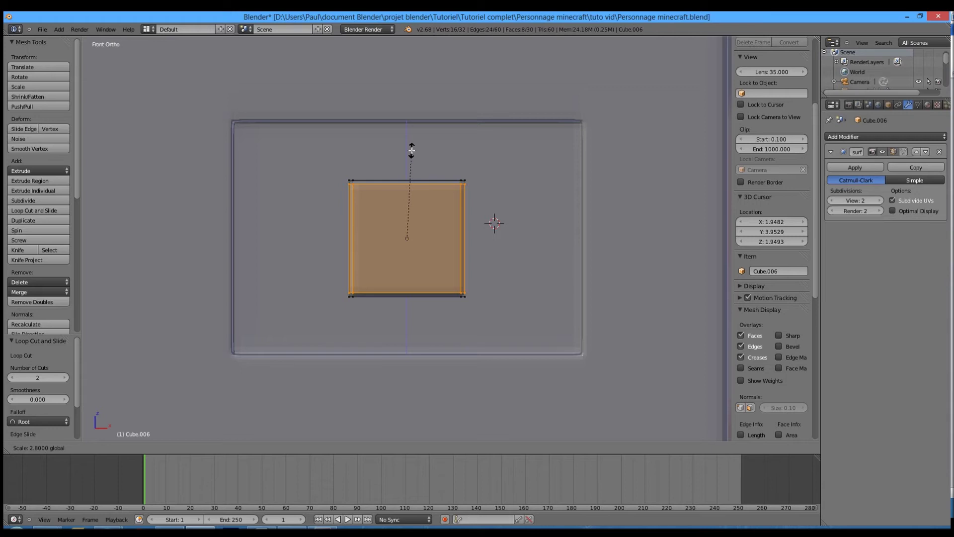
pyautogui.click(410, 150)
pyautogui.press('KP_3')
pyautogui.scroll(4, 431, 179)
pyautogui.hotkey('ctrl', 'r')
pyautogui.click(407, 115)
pyautogui.rightClick(407, 115)
pyautogui.hotkey('ctrl', 'z')
# Step: Cut two edge loops through the pupil's thickness and scale them 2.8 along Y towards its front and back faces
pyautogui.hotkey('ctrl', 'r')
pyautogui.scroll(1, 413, 119)
pyautogui.click(413, 119)
pyautogui.rightClick(441, 239)
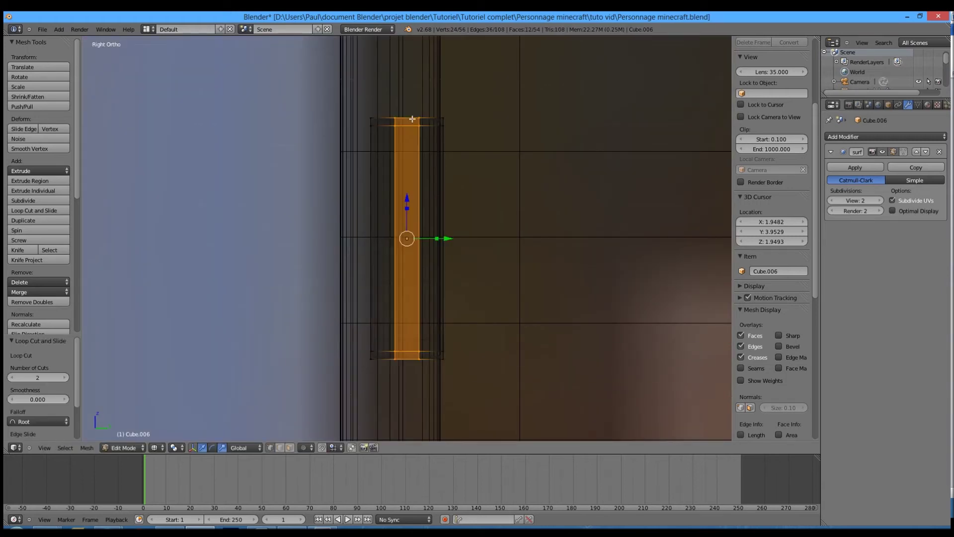
pyautogui.press('s')
pyautogui.press('y')
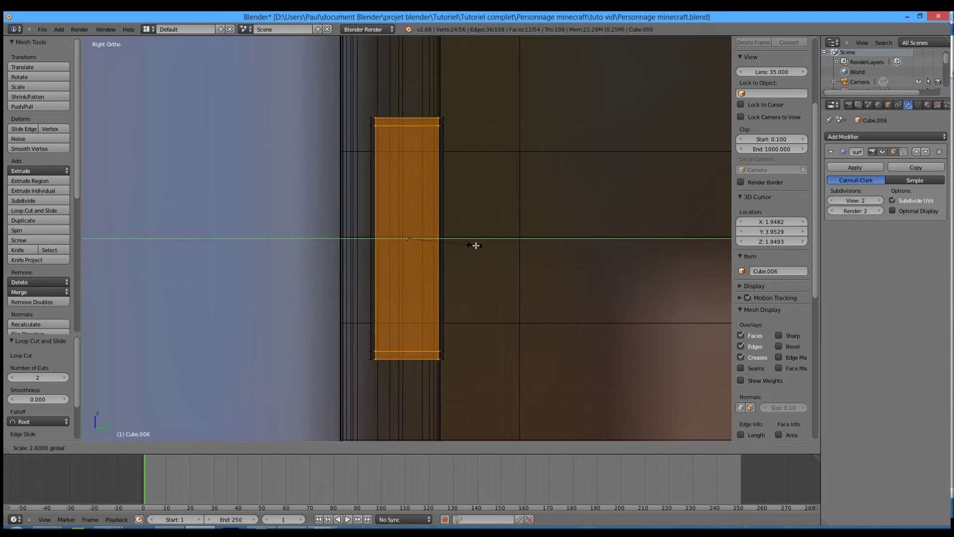
pyautogui.click(478, 246)
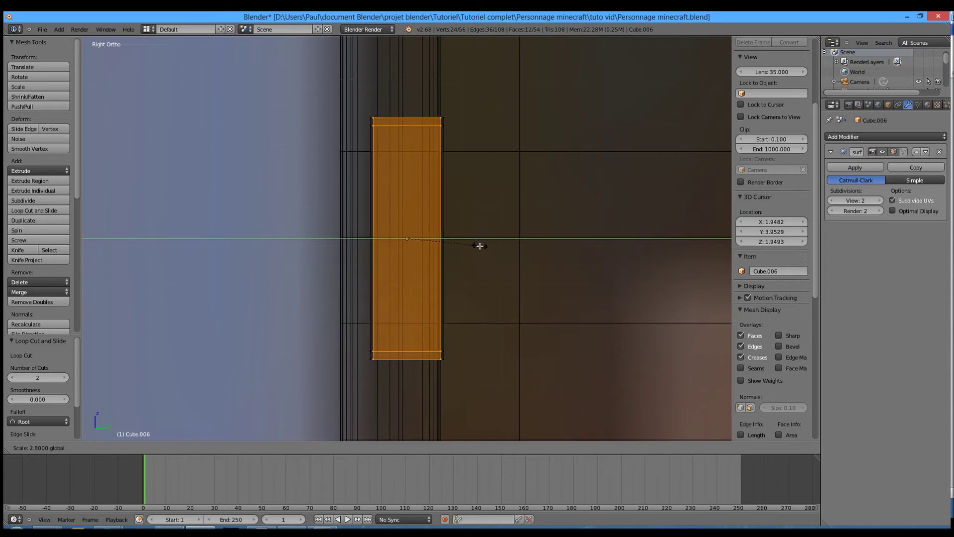
# Step: Finish editing the pupil mesh, return to the front view and set its subdivision view level to 1
pyautogui.press('Tab')
pyautogui.press('KP_1')
pyautogui.scroll(-10, 482, 242)
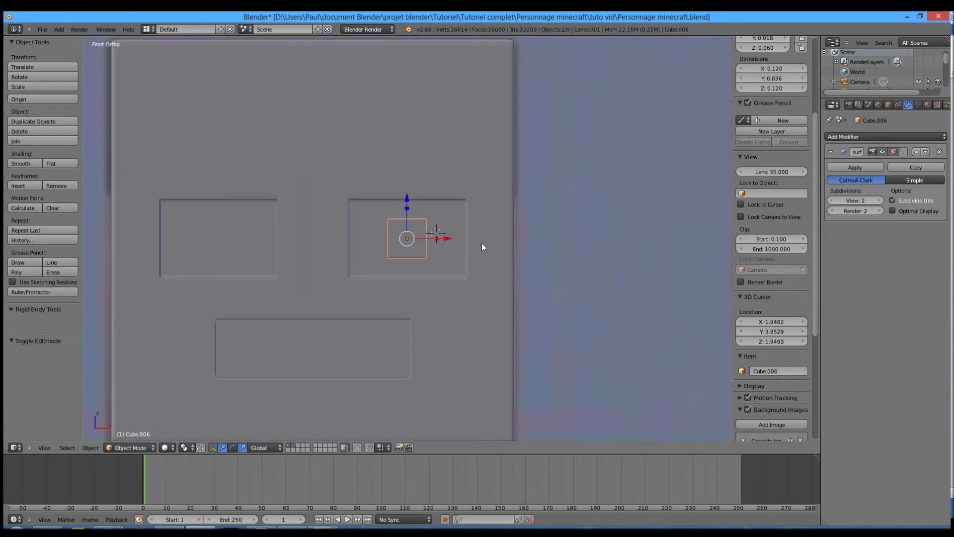
pyautogui.keyDown('shift'); pyautogui.moveTo(440, 172); pyautogui.dragTo(510, 190, button='middle'); pyautogui.keyUp('shift')
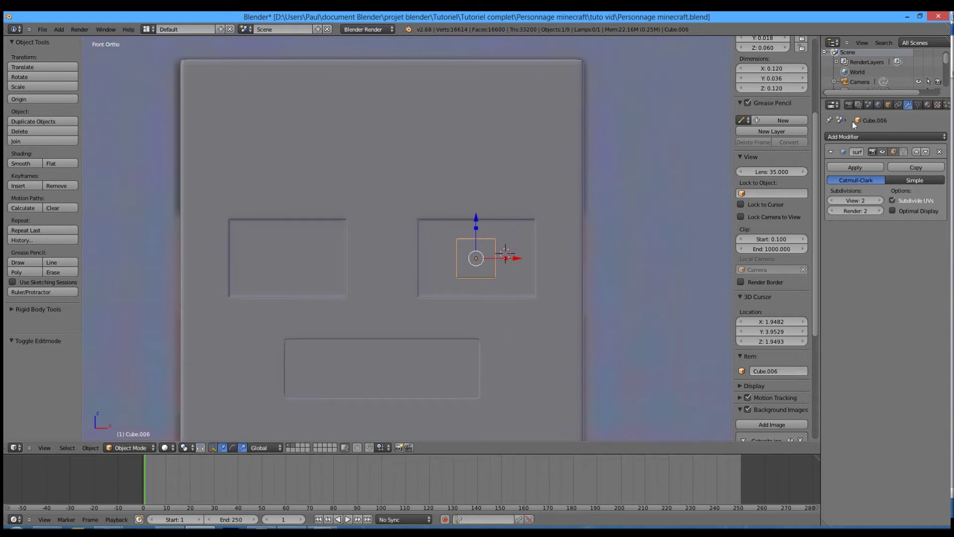
pyautogui.hotkey('ctrl', '1')
pyautogui.scroll(1, 506, 273)
# Step: Duplicate the whole pupil mesh 0.6 units along negative X into the other eye opening and save over the file
pyautogui.press('Tab')
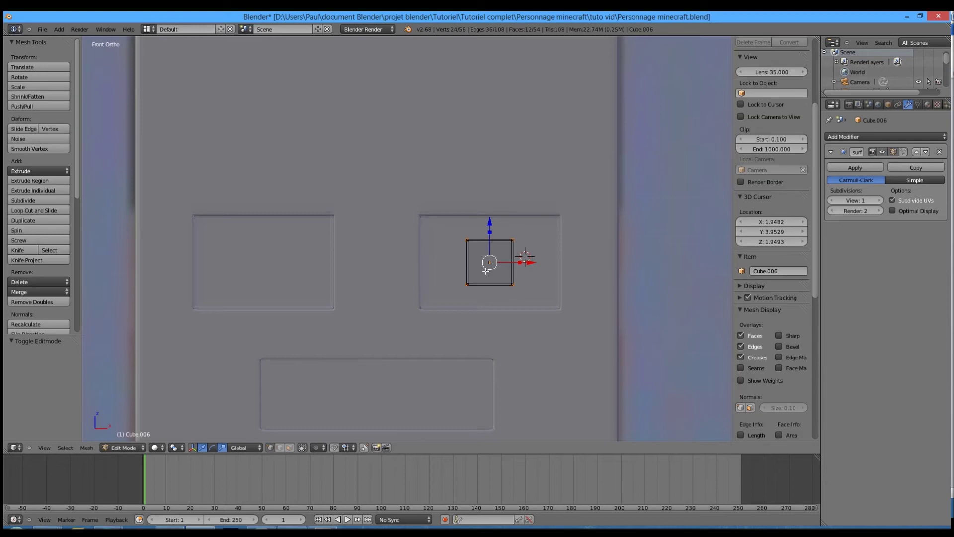
pyautogui.keyDown('shift'); pyautogui.moveTo(487, 271); pyautogui.dragTo(506, 272, button='middle'); pyautogui.keyUp('shift')
pyautogui.press('a')
pyautogui.hotkey('shift', 'd')
pyautogui.press('a')
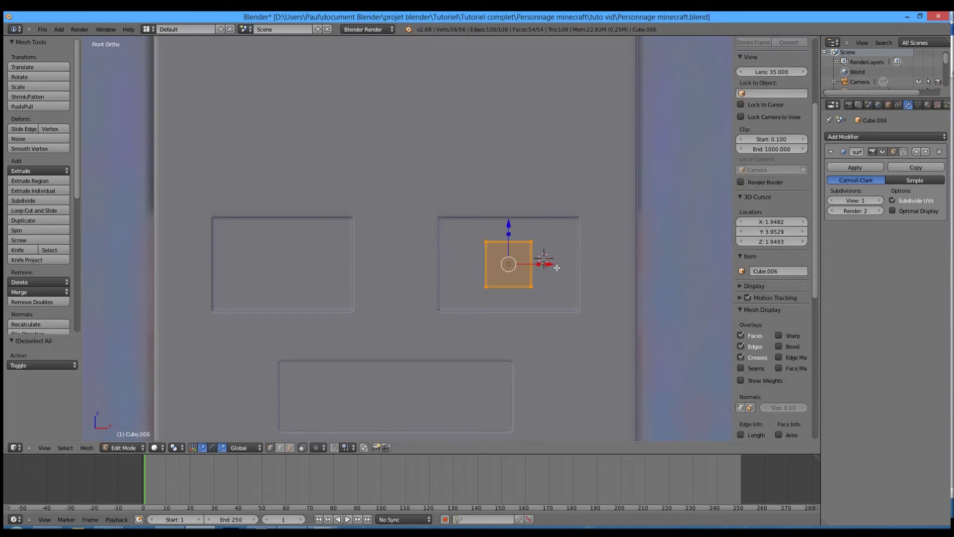
pyautogui.hotkey('shift', 'd')
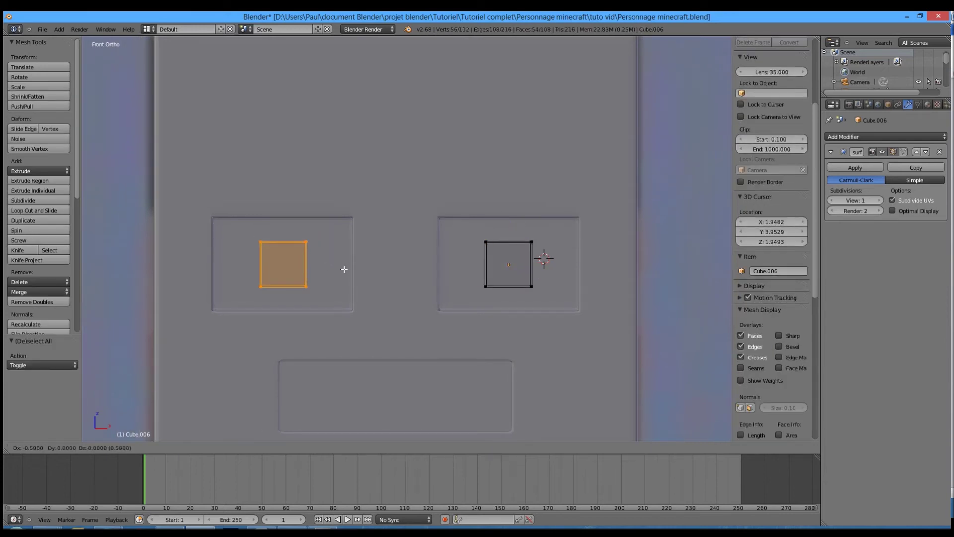
pyautogui.press('0')
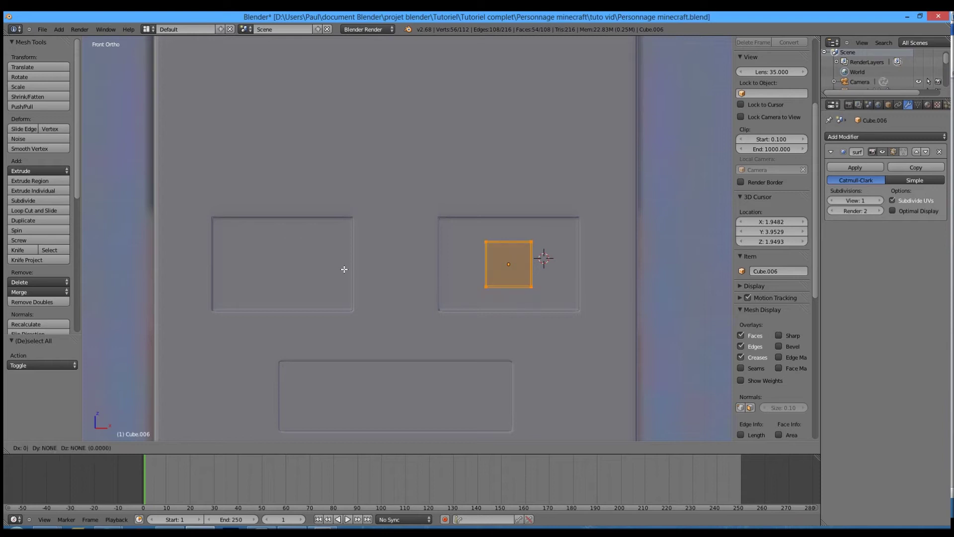
pyautogui.write('.6')
pyautogui.press('Return')
pyautogui.hotkey('ctrl', 's')
pyautogui.click(345, 270)
# Step: Set the origin of the pupils object to its geometry and save over the existing file
pyautogui.moveTo(462, 285); pyautogui.dragTo(400, 301, button='middle')
pyautogui.press('z')
pyautogui.press('Tab')
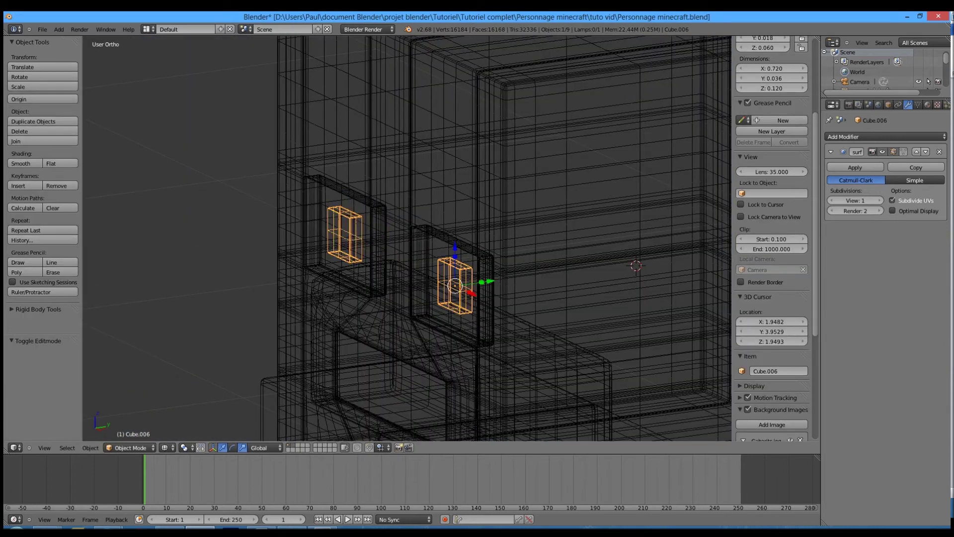
pyautogui.press('z')
pyautogui.press('KP_1')
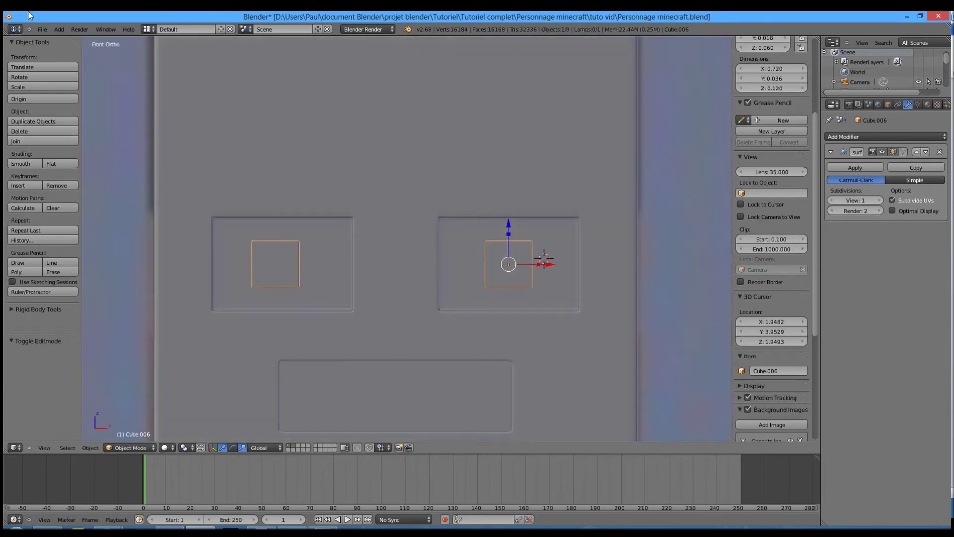
pyautogui.click(55, 98)
pyautogui.click(56, 100)
pyautogui.hotkey('ctrl', 's')
pyautogui.click(567, 331)
pyautogui.scroll(-2, 562, 328)
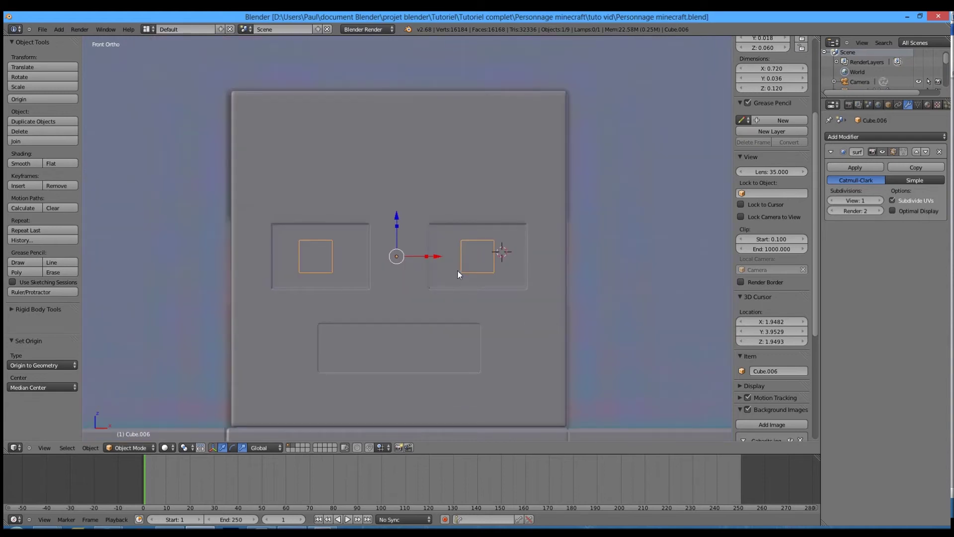
# Step: Shift the pupil on the negative X side slightly along positive X towards the face's centre and save over the file
pyautogui.press('Tab')
pyautogui.scroll(3, 425, 266)
pyautogui.moveTo(291, 270); pyautogui.dragTo(343, 259)
pyautogui.press('Tab')
pyautogui.scroll(-4, 370, 293)
pyautogui.press('Tab')
pyautogui.scroll(2, 343, 260)
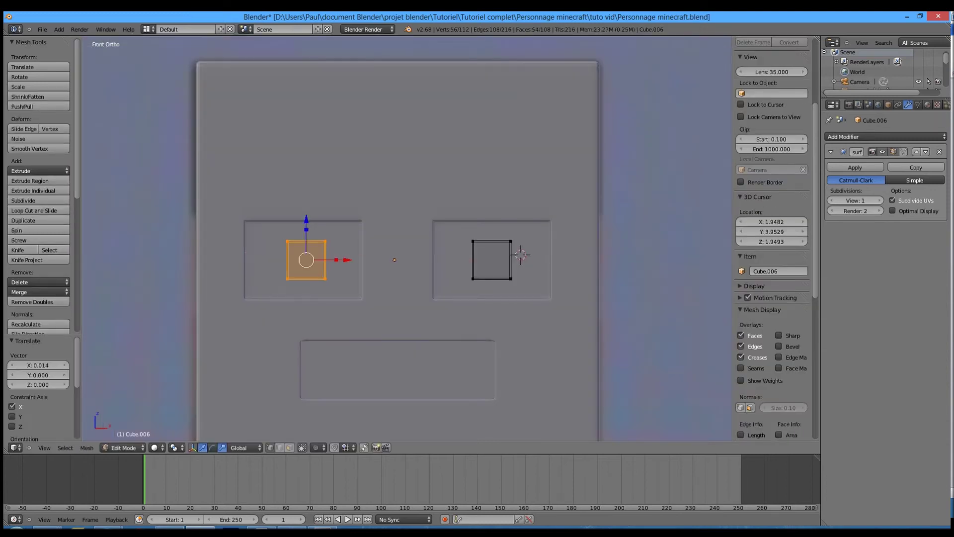
pyautogui.press('Tab')
pyautogui.scroll(-2, 347, 282)
pyautogui.hotkey('ctrl', 's')
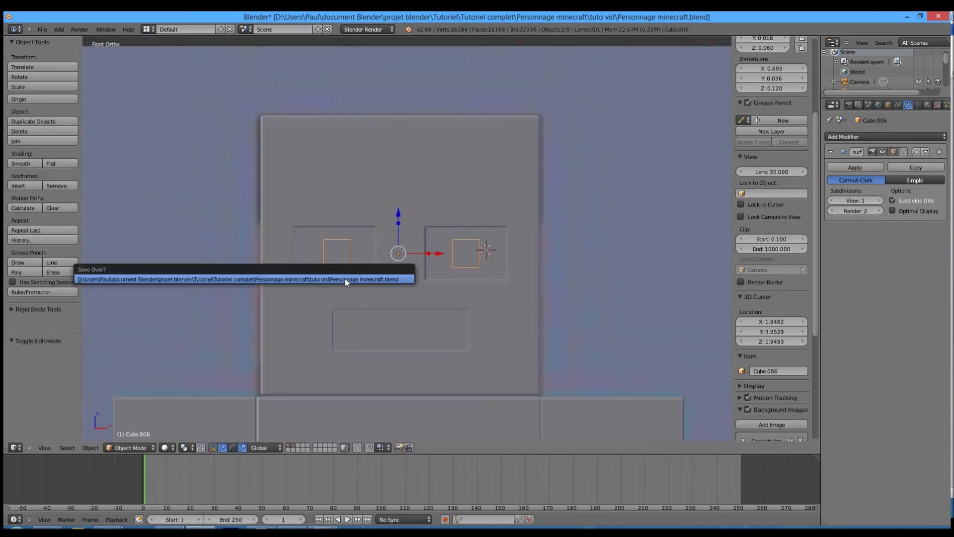
pyautogui.click(345, 279)
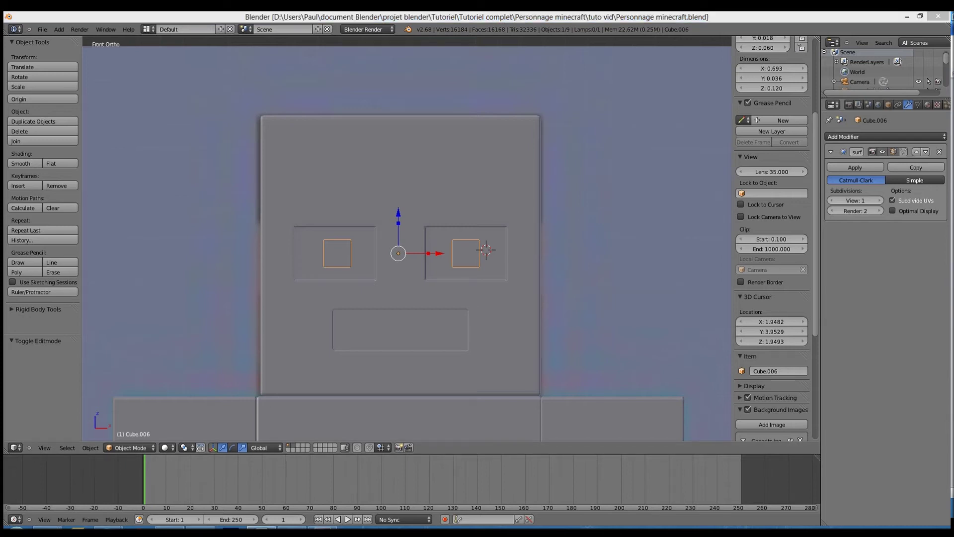
# Step: Save over the file again and replace the background reference image with 20.png
pyautogui.click(597, 294)
pyautogui.scroll(-5, 596, 295)
pyautogui.hotkey('ctrl', 's')
pyautogui.click(596, 294)
pyautogui.keyDown('shift'); pyautogui.moveTo(555, 323); pyautogui.dragTo(603, 307, button='middle'); pyautogui.keyUp('shift')
pyautogui.scroll(-6, 759, 386)
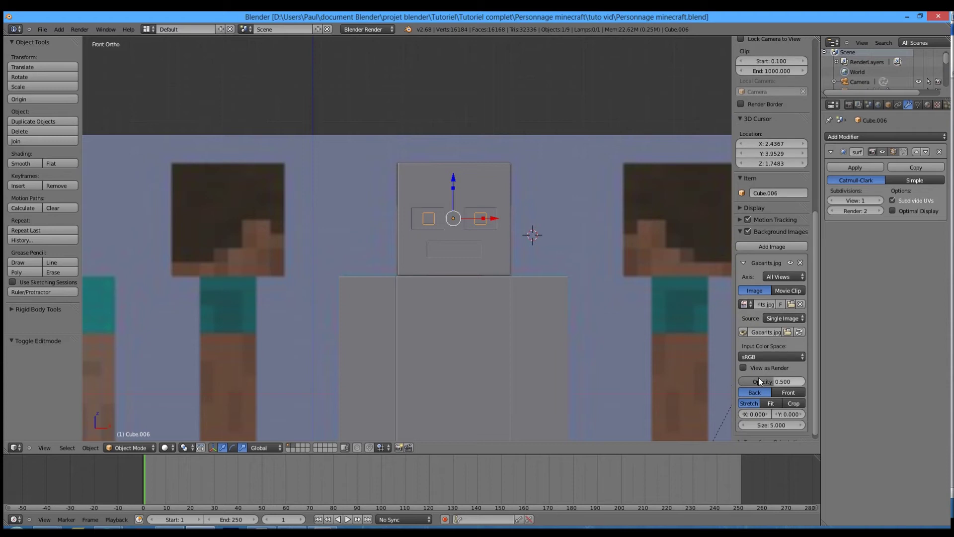
pyautogui.click(790, 305)
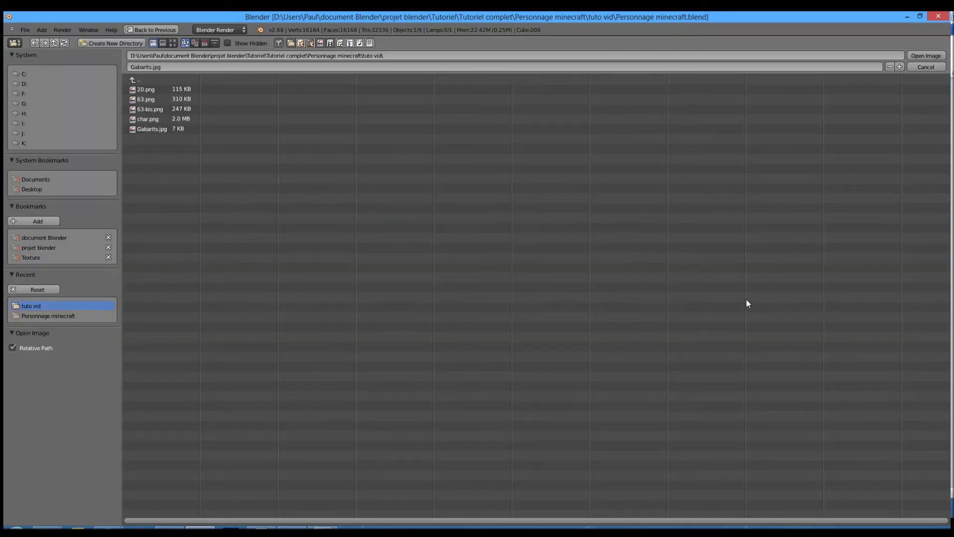
pyautogui.doubleClick(147, 90)
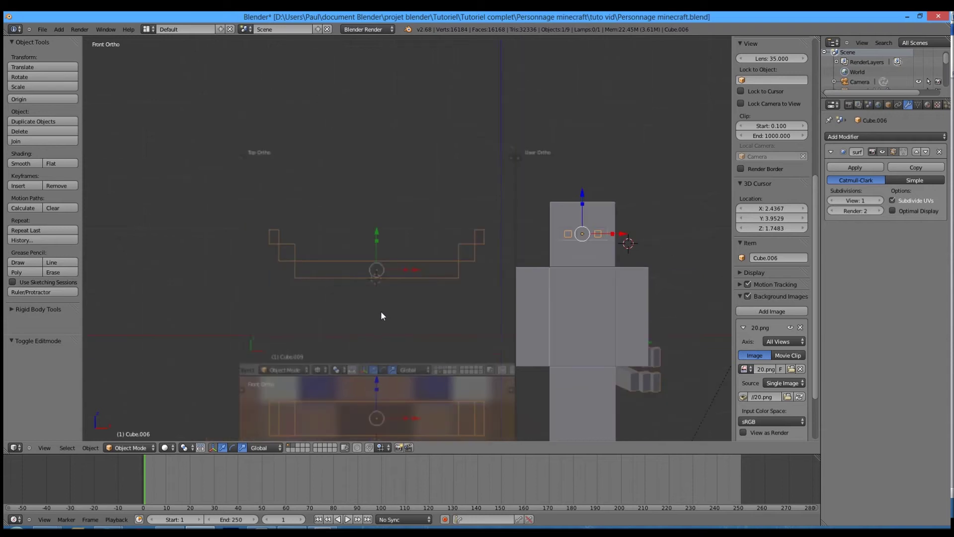
# Step: Add a cube centred on the stepped outline in the reference's Top Ortho picture and display the scene in wireframe
pyautogui.click(375, 268)
pyautogui.press('space')
pyautogui.write('add cube')
pyautogui.press('Return')
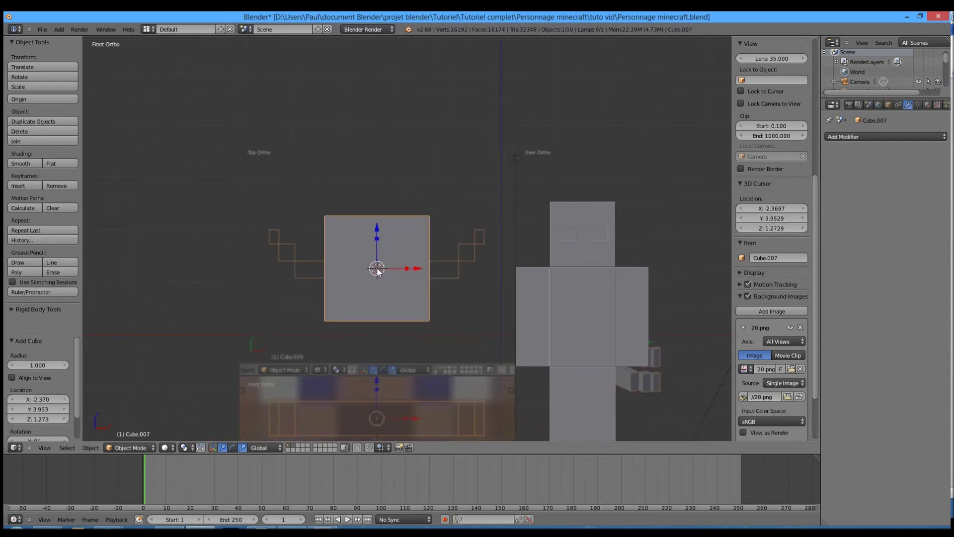
pyautogui.scroll(4, 377, 269)
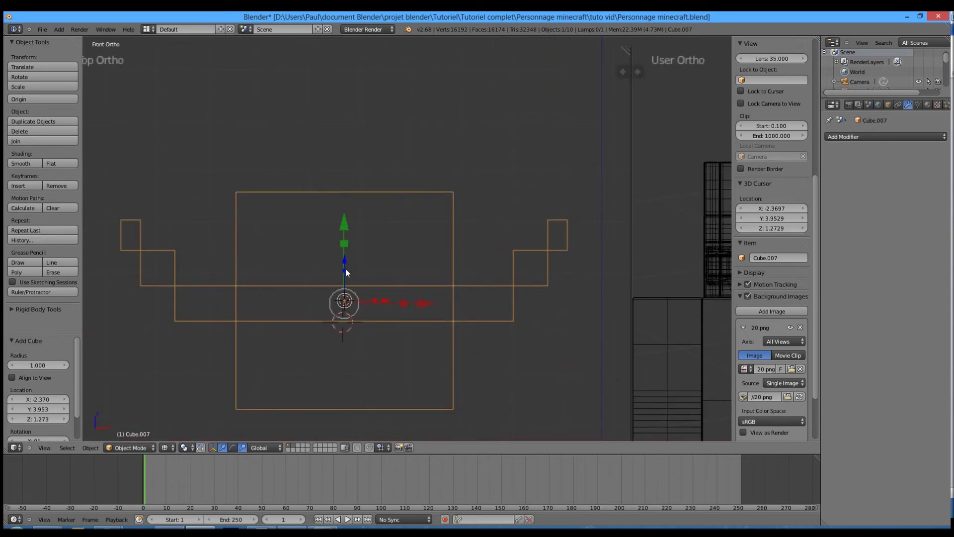
# Step: Flatten the cube along Z and lower its top face to the upper line of the outline's long bar
pyautogui.press('Tab')
pyautogui.press('s')
pyautogui.press('z')
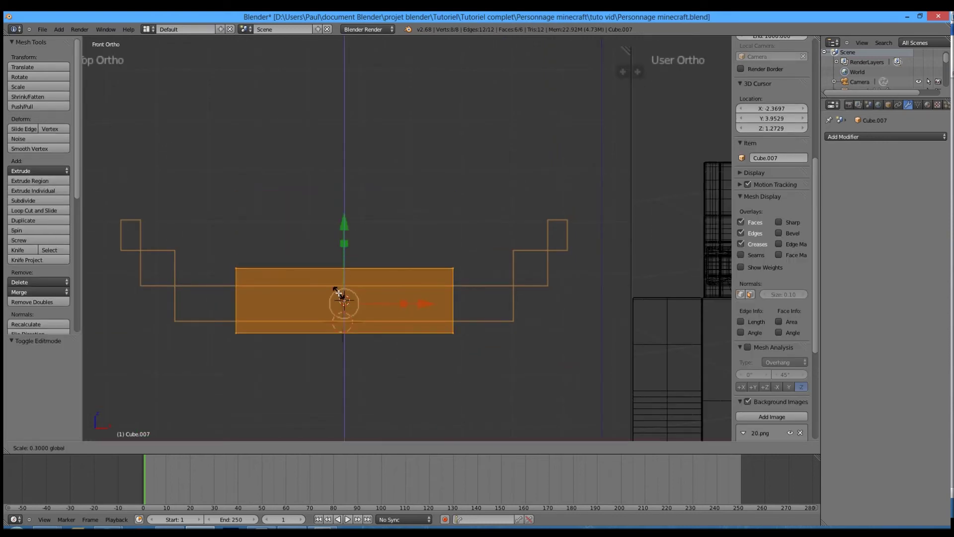
pyautogui.click(338, 297)
pyautogui.scroll(-2, 354, 261)
pyautogui.scroll(5, 316, 285)
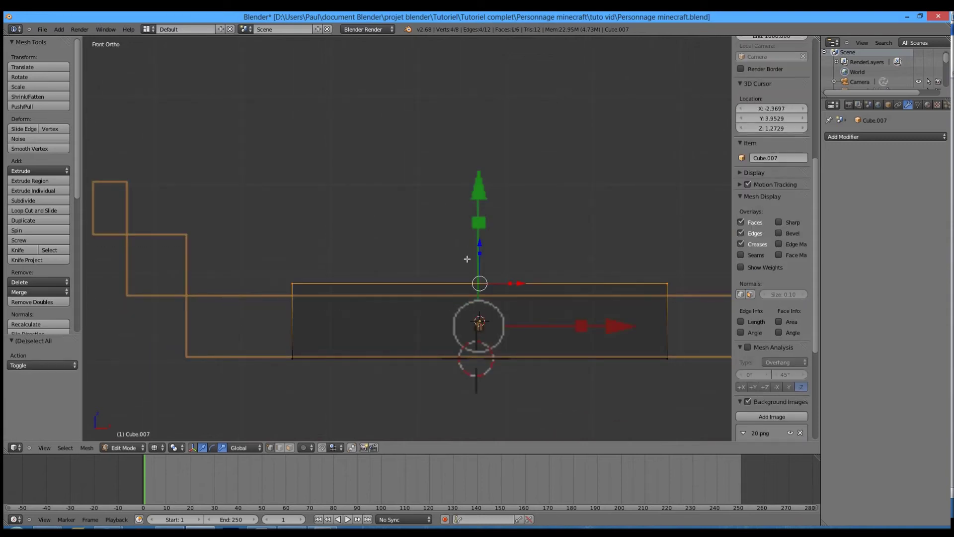
pyautogui.press('g')
pyautogui.press('z')
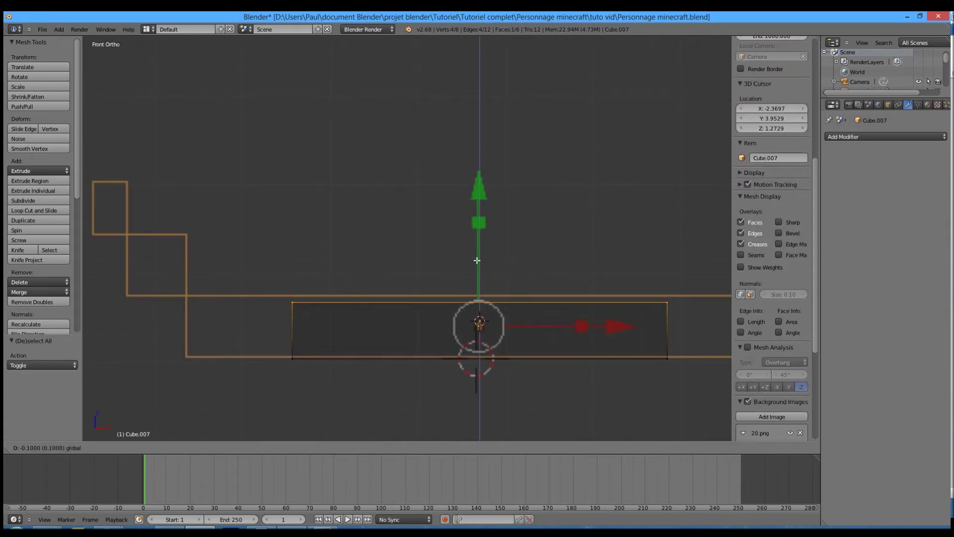
pyautogui.click(479, 254)
# Step: Move the cube's negative X face outward along X to that end of the outline's long bar
pyautogui.press('a')
pyautogui.press('b')
pyautogui.moveTo(243, 257); pyautogui.dragTo(376, 394)
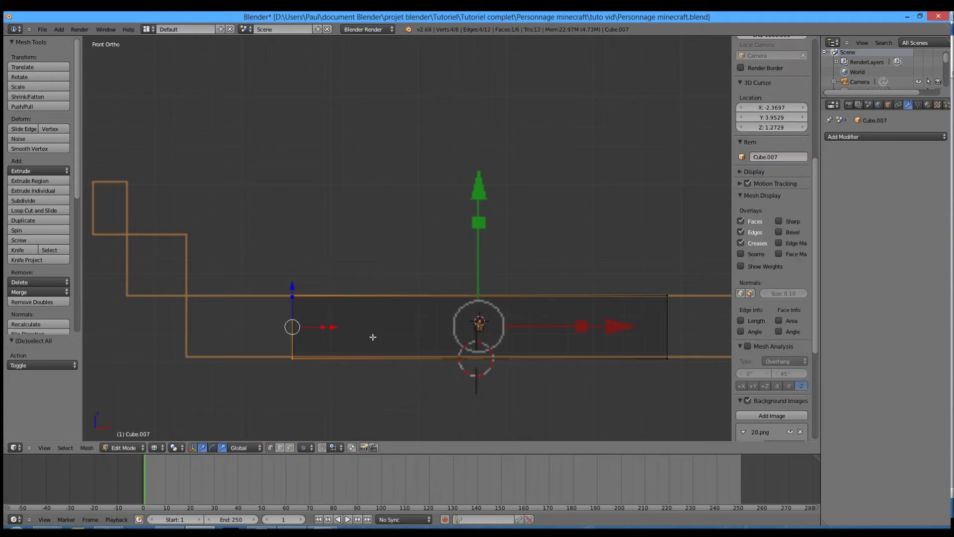
pyautogui.press('g')
pyautogui.press('x')
pyautogui.moveTo(226, 322); pyautogui.dragTo(229, 323)
# Step: Move the cube's positive X face outward along X to the opposite end of the outline's long bar
pyautogui.keyDown('shift'); pyautogui.moveTo(617, 319); pyautogui.dragTo(252, 330, button='middle'); pyautogui.keyUp('shift')
pyautogui.press('a')
pyautogui.click(244, 281)
pyautogui.press('n')
pyautogui.press('n')
pyautogui.press('b')
pyautogui.moveTo(252, 274); pyautogui.dragTo(375, 428)
pyautogui.press('g')
pyautogui.press('x')
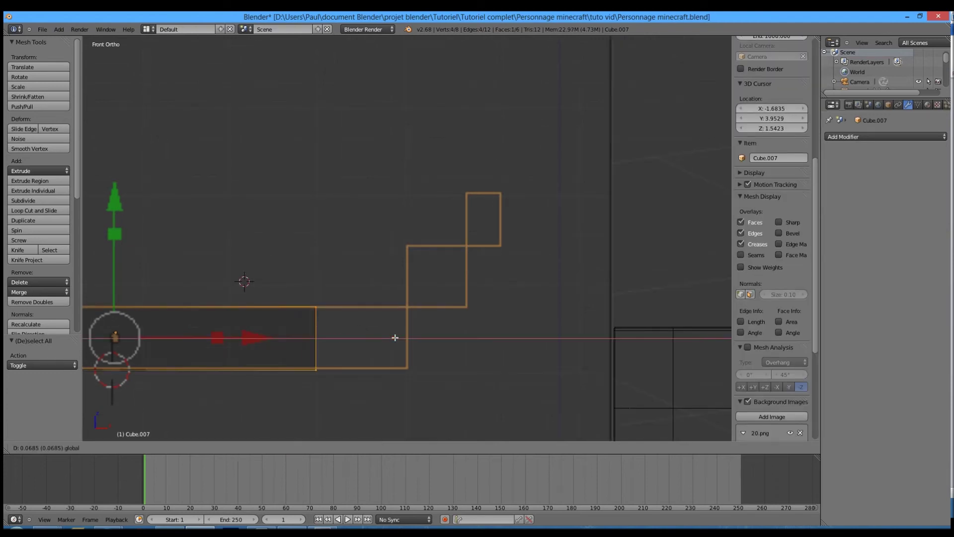
pyautogui.click(447, 337)
# Step: Extrude the bar's upper edge at the positive X end and move it along X to the outline's next corner
pyautogui.press('a')
pyautogui.press('b')
pyautogui.moveTo(375, 288); pyautogui.dragTo(521, 372)
pyautogui.moveTo(431, 332); pyautogui.dragTo(380, 309, button='middle')
pyautogui.press('KP_1')
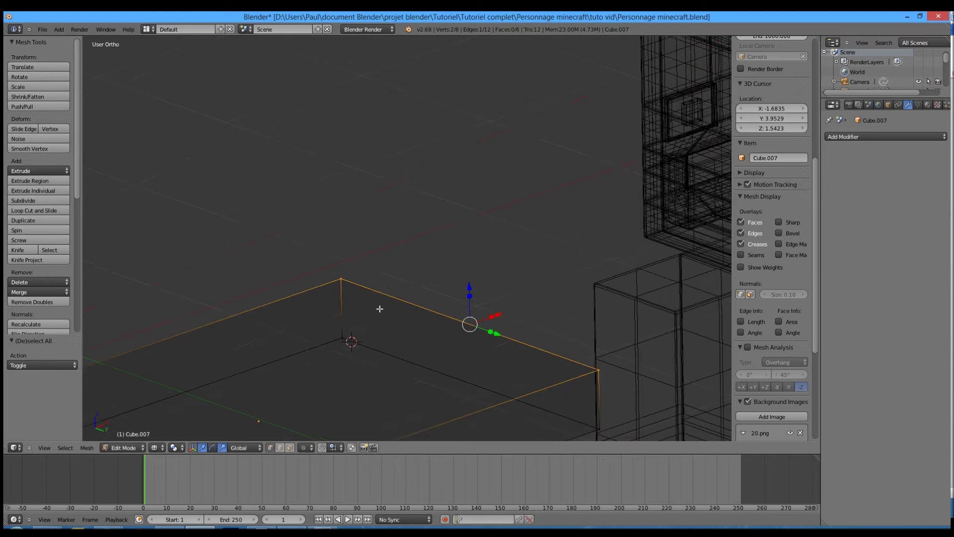
pyautogui.scroll(-3, 380, 308)
pyautogui.scroll(4, 442, 324)
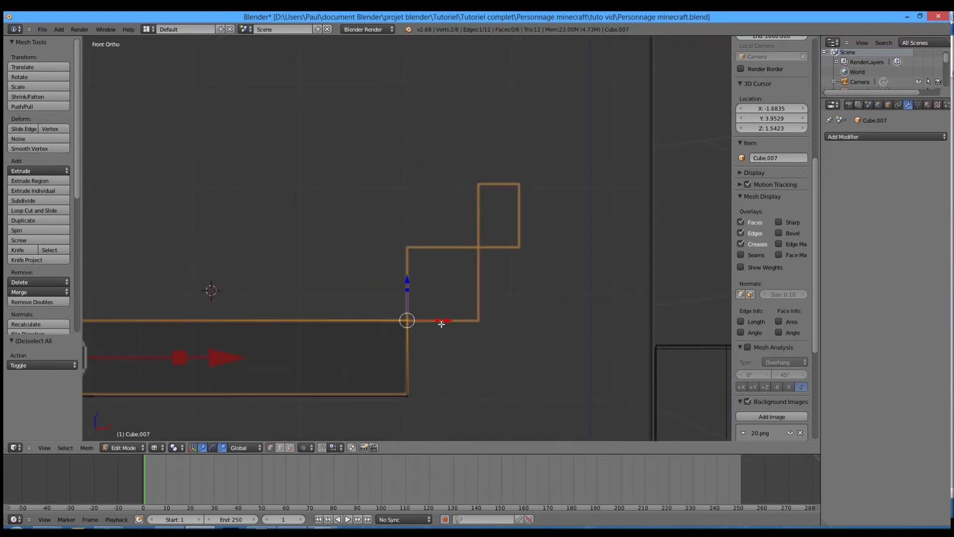
pyautogui.press('e')
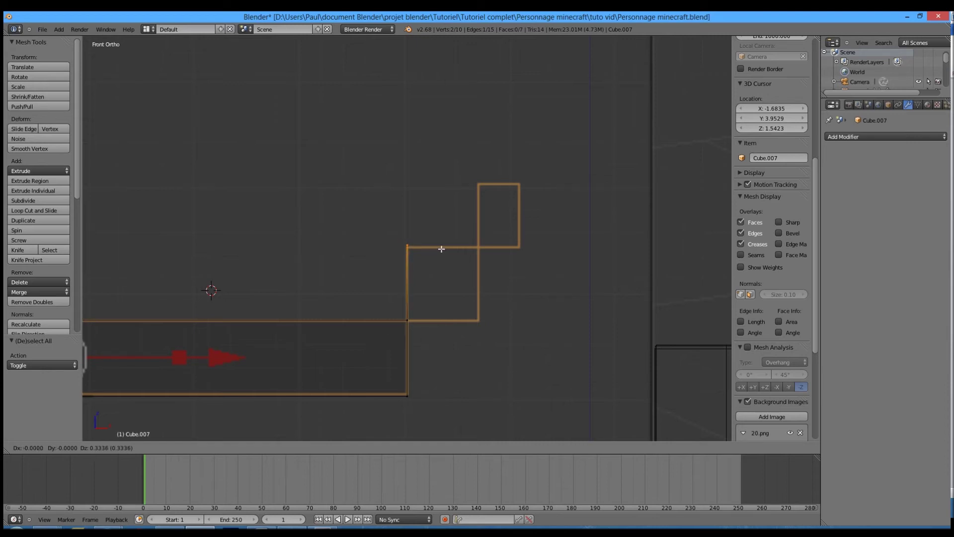
pyautogui.write('x: 0.33| Dy: NONE Dz: NONE (0.3300')
pyautogui.press('Return')
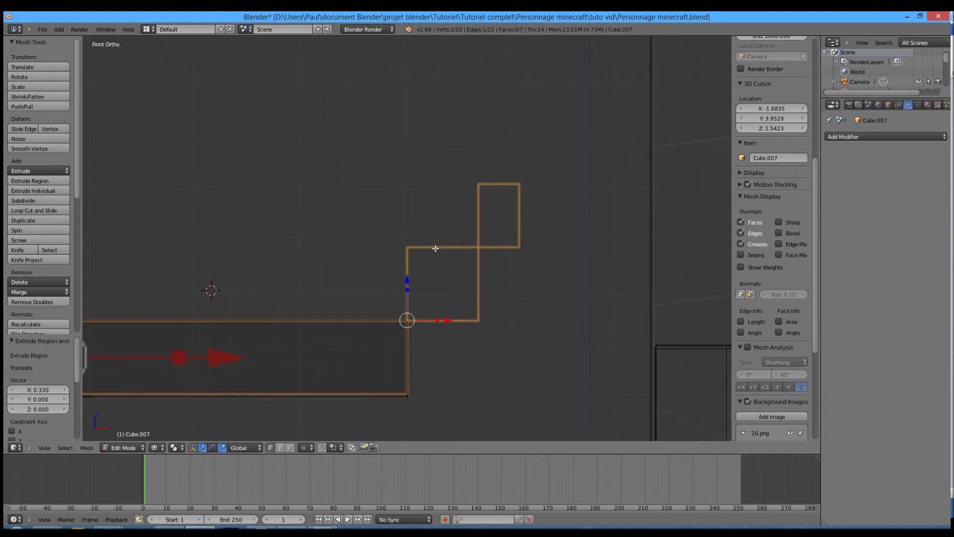
pyautogui.press('g')
pyautogui.press('x')
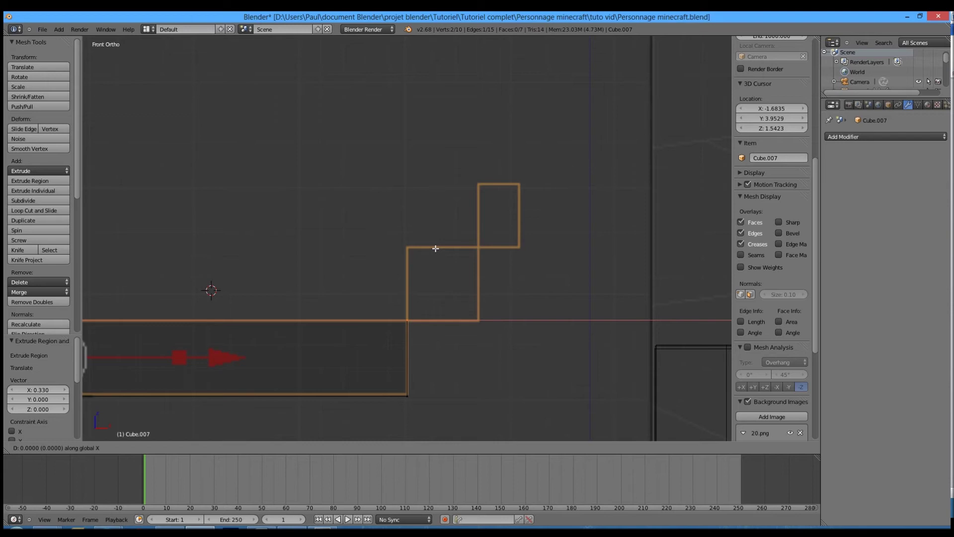
pyautogui.write('0.3')
pyautogui.press('Return')
# Step: Extrude the edge at the bar's upper positive X corner upward along Z to the outline's next step
pyautogui.press('a')
pyautogui.press('b')
pyautogui.moveTo(384, 306); pyautogui.dragTo(430, 336)
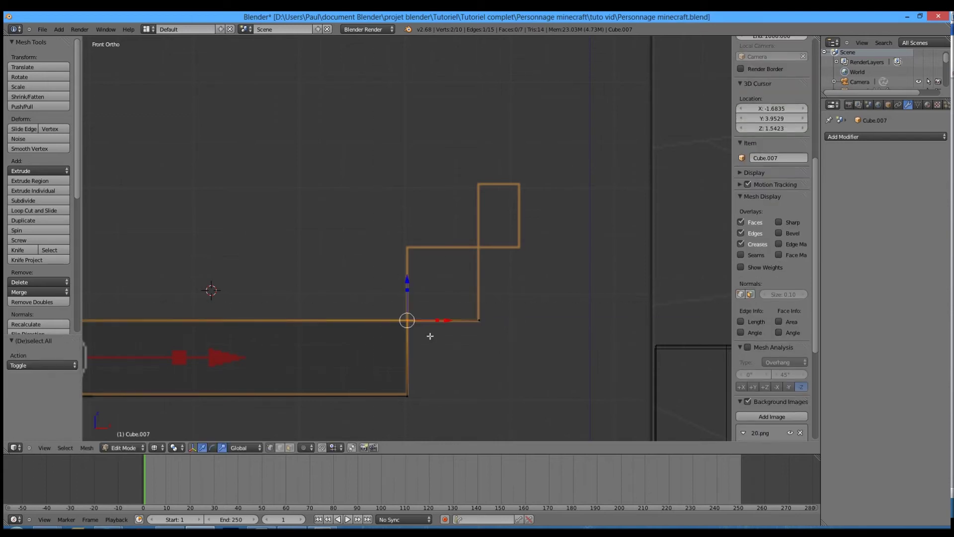
pyautogui.press('e')
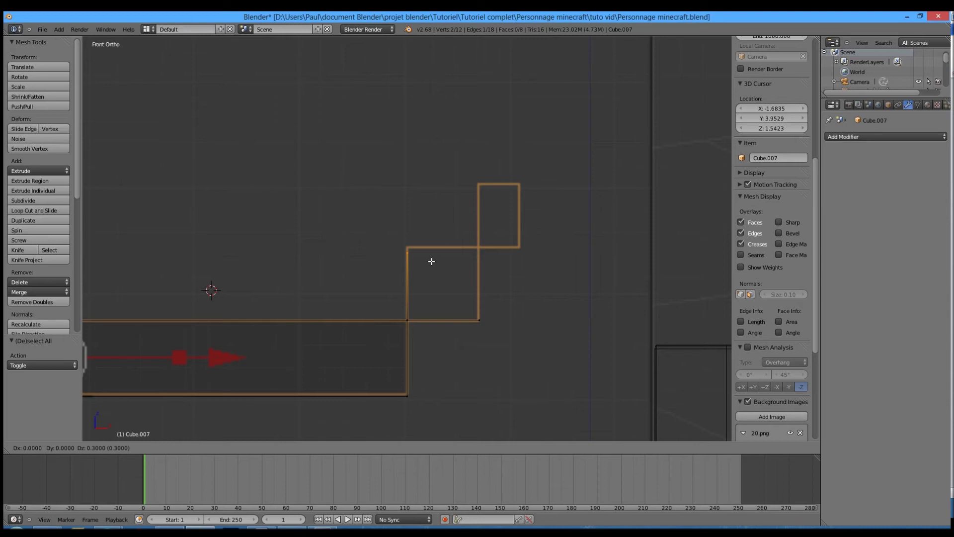
pyautogui.press('z')
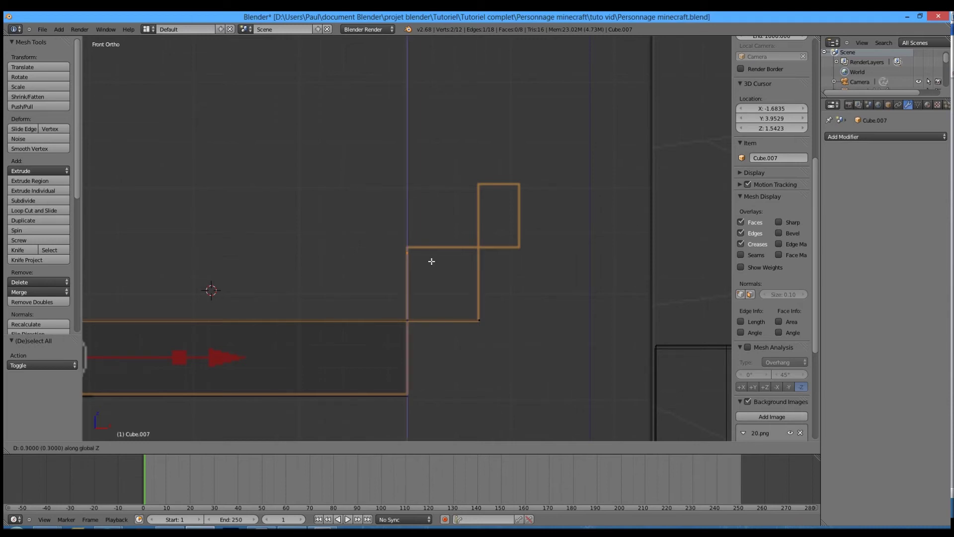
pyautogui.press('Return')
# Step: Extrude the raised edge along positive X to form the top of the second block
pyautogui.press('a')
pyautogui.press('b')
pyautogui.moveTo(395, 237); pyautogui.dragTo(426, 257)
pyautogui.press('e')
pyautogui.press('0')
pyautogui.press('Return')
pyautogui.press('a')
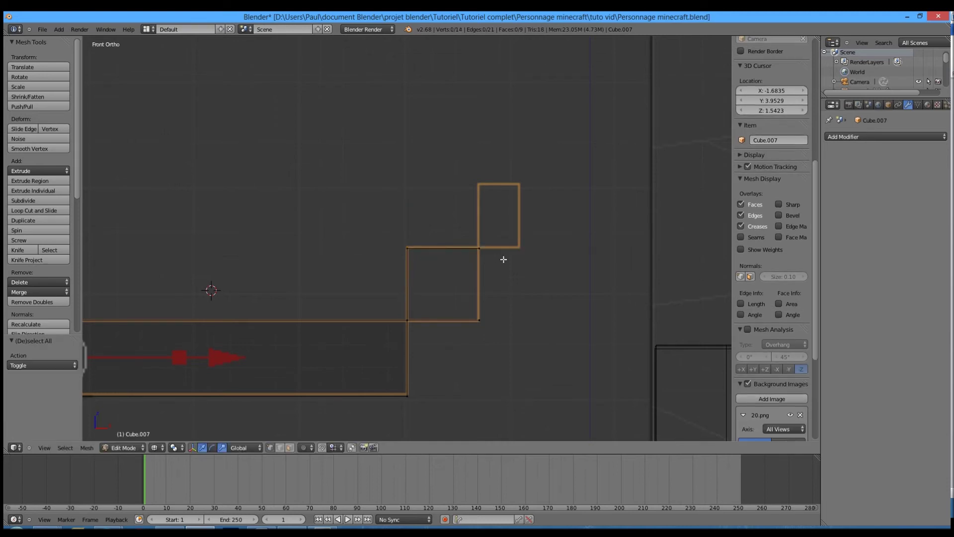
# Step: Fill the open outer side between the second block's upper and lower edges with a face
pyautogui.press('b')
pyautogui.moveTo(473, 224); pyautogui.dragTo(542, 412)
pyautogui.moveTo(541, 412); pyautogui.dragTo(400, 348, button='middle')
pyautogui.press('f')
pyautogui.press('a')
# Step: Fill the second block's two open ends, front and back, with faces
pyautogui.press('b')
pyautogui.moveTo(227, 166); pyautogui.dragTo(405, 323)
pyautogui.press('f')
pyautogui.press('a')
pyautogui.press('b')
pyautogui.moveTo(542, 248); pyautogui.dragTo(725, 372)
pyautogui.press('f')
pyautogui.press('a')
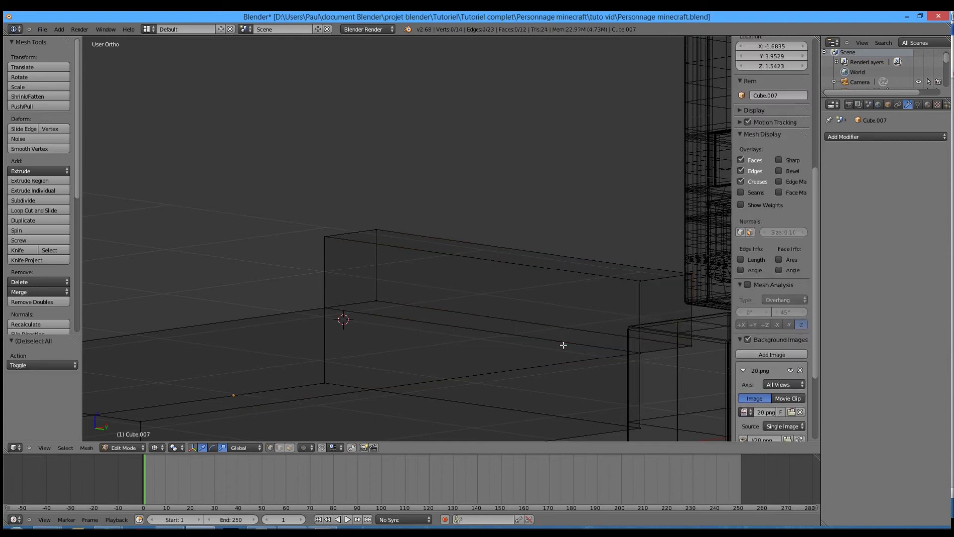
# Step: Extrude the second block's upper outer edge 0.28 units along Z to start the small end block
pyautogui.press('KP_1')
pyautogui.press('a')
pyautogui.press('b')
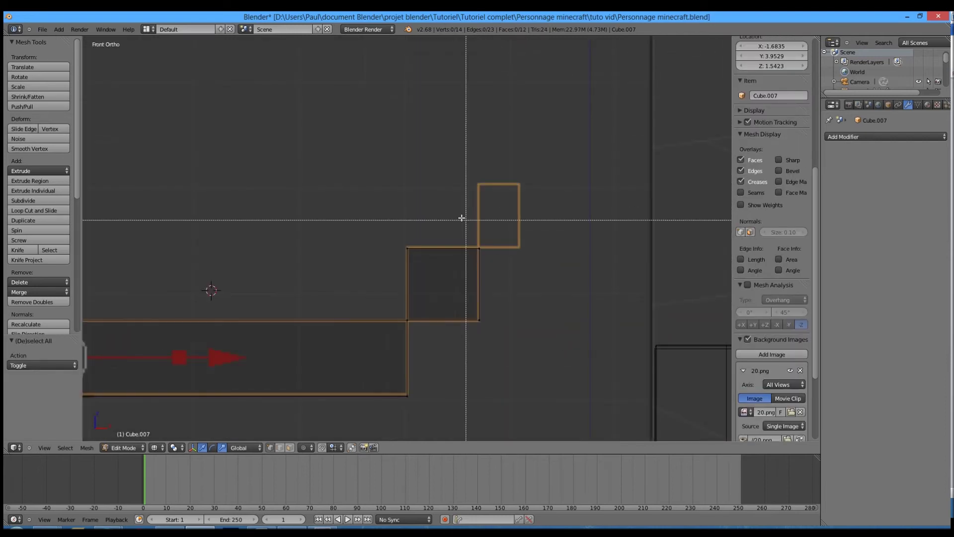
pyautogui.moveTo(465, 220); pyautogui.dragTo(503, 269)
pyautogui.scroll(5, 497, 249)
pyautogui.keyDown('shift'); pyautogui.moveTo(484, 206); pyautogui.dragTo(359, 275, button='middle'); pyautogui.keyUp('shift')
pyautogui.press('e')
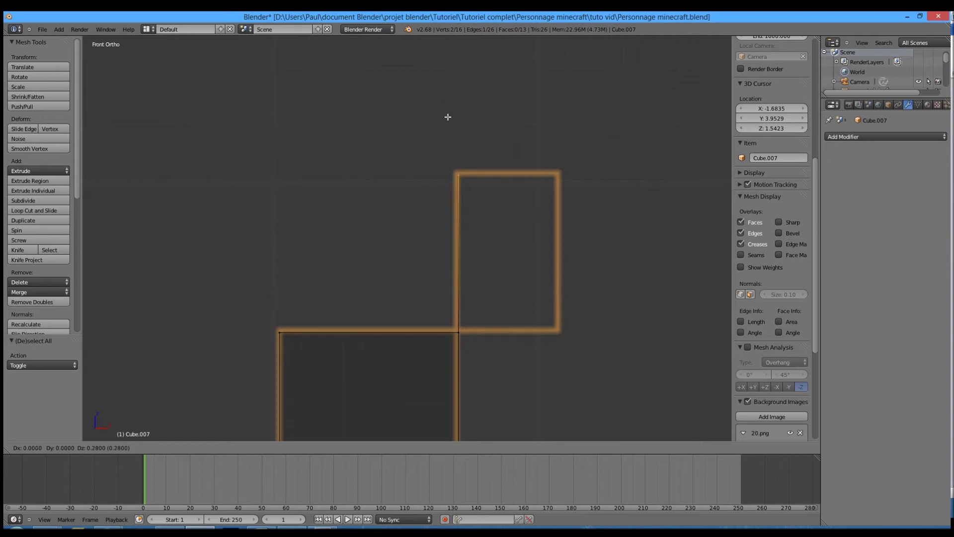
pyautogui.click(448, 116)
# Step: Extrude the raised edge 0.18 units along X and extrude it back down to the second block's top level
pyautogui.press('e')
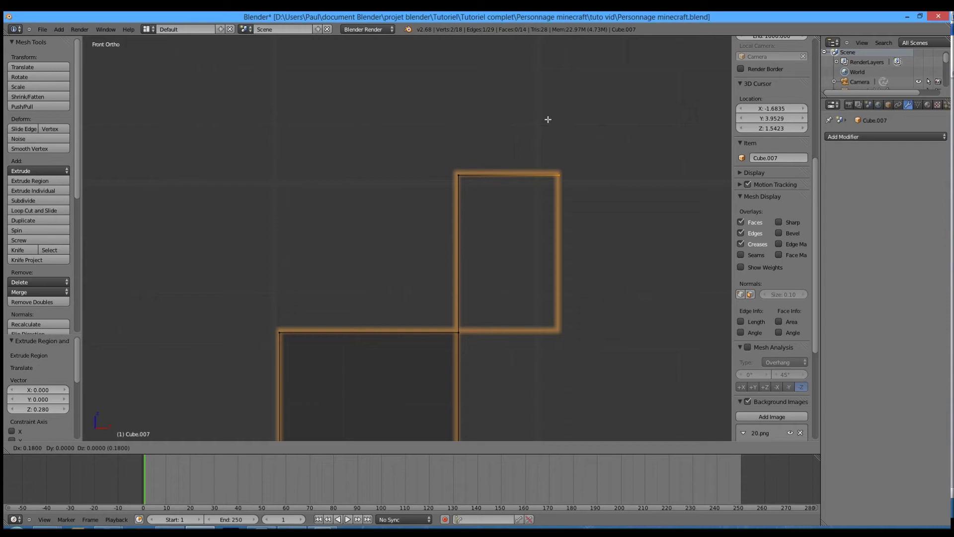
pyautogui.click(548, 119)
pyautogui.press('e')
pyautogui.click(547, 277)
# Step: Fill the underside and both open ends of the small end block with faces
pyautogui.press('b')
pyautogui.moveTo(436, 313); pyautogui.dragTo(618, 354)
pyautogui.press('a')
pyautogui.moveTo(618, 353); pyautogui.dragTo(445, 141, button='middle')
pyautogui.press('b')
pyautogui.moveTo(365, 84); pyautogui.dragTo(464, 160)
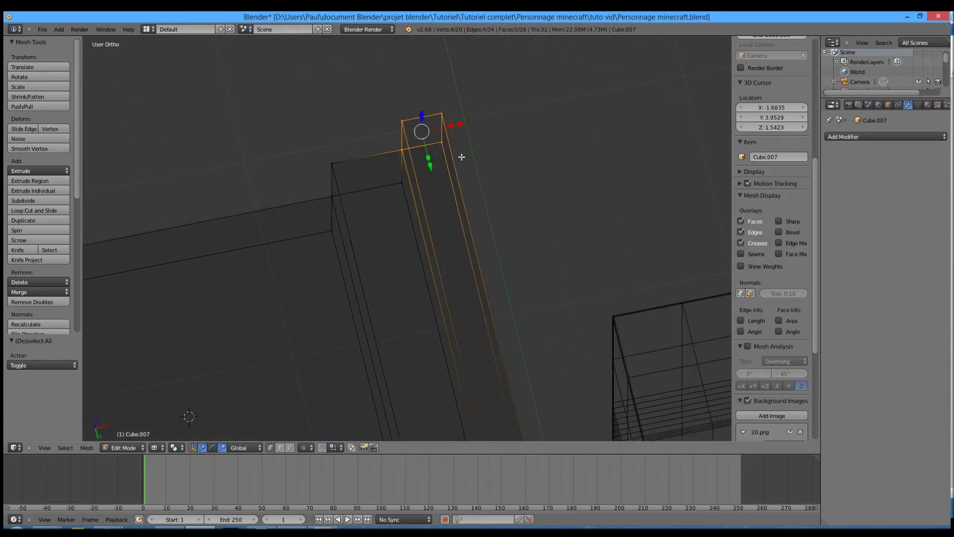
pyautogui.press('f')
pyautogui.scroll(-3, 465, 204)
pyautogui.press('a')
pyautogui.press('b')
pyautogui.moveTo(439, 362); pyautogui.dragTo(487, 411)
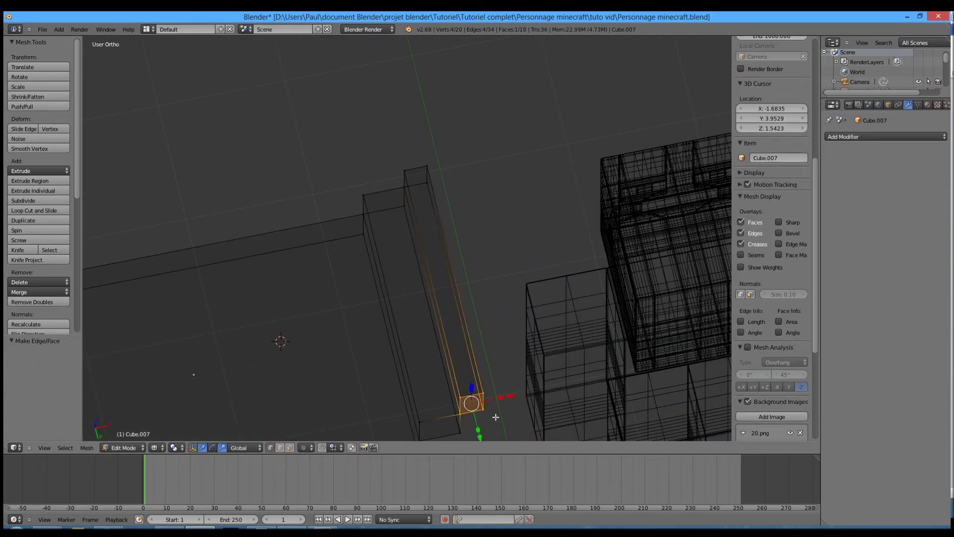
pyautogui.press('f')
pyautogui.press('a')
# Step: From the front view, extrude the bar's upper edge at the negative X end and move it -0.32 units along X
pyautogui.press('KP_7')
pyautogui.scroll(-1, 422, 392)
pyautogui.press('KP_1')
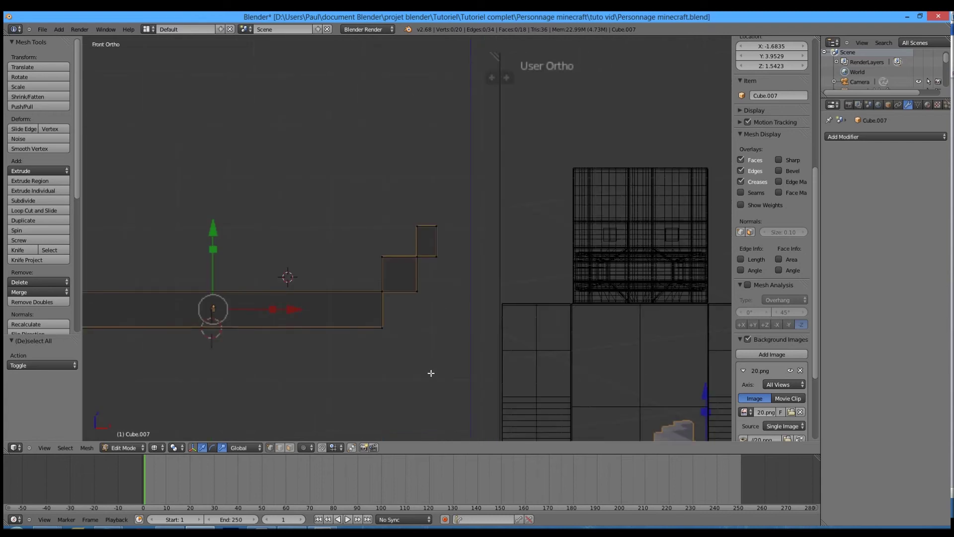
pyautogui.keyDown('shift'); pyautogui.moveTo(279, 302); pyautogui.dragTo(712, 323, button='middle'); pyautogui.keyUp('shift')
pyautogui.scroll(4, 542, 370)
pyautogui.moveTo(526, 356); pyautogui.dragTo(571, 394)
pyautogui.press('e')
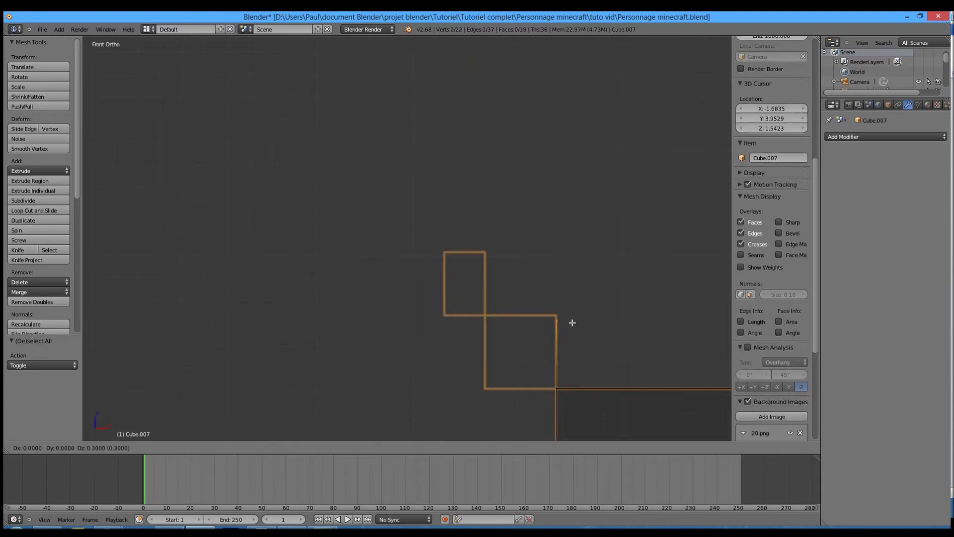
pyautogui.write('x: 0.32|')
pyautogui.press('Escape')
pyautogui.write('gx0')
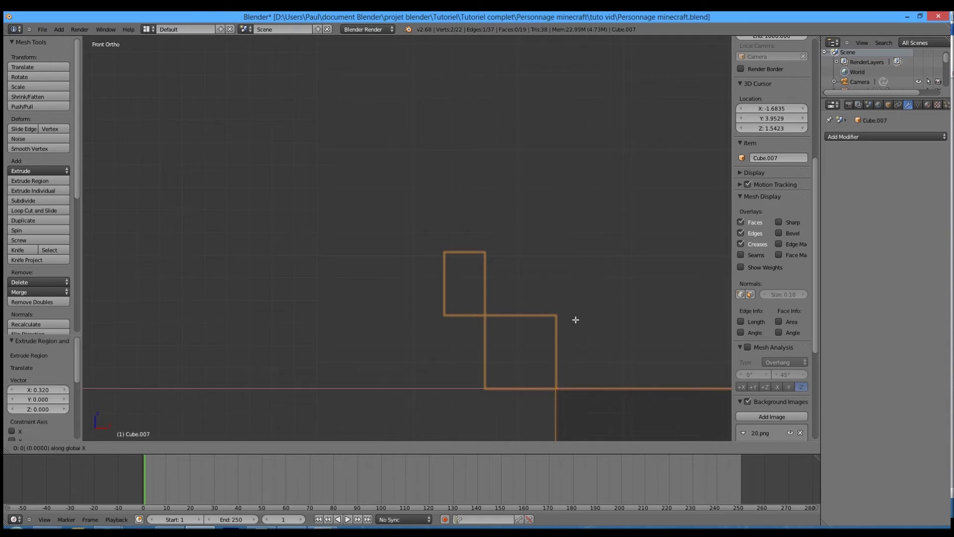
pyautogui.write('.3')
pyautogui.press('-')
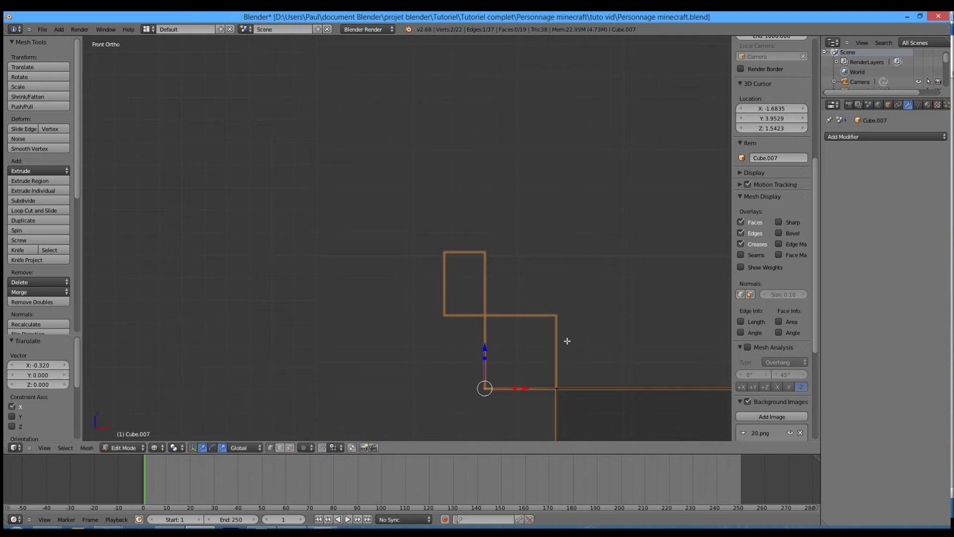
# Step: Extrude the edge at the bar's upper negative X corner upward along Z to the outline's next step
pyautogui.press('a')
pyautogui.press('b')
pyautogui.moveTo(527, 371); pyautogui.dragTo(634, 415)
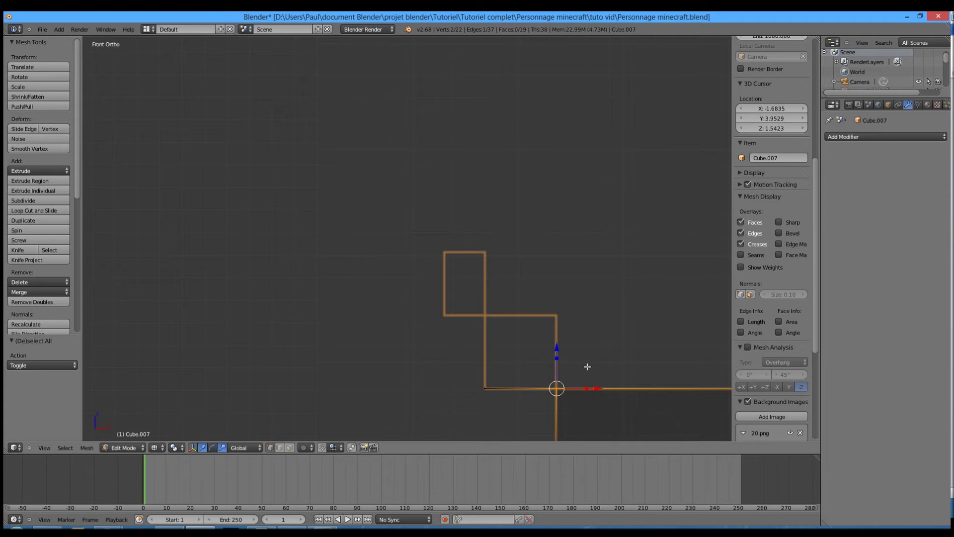
pyautogui.press('e')
pyautogui.press('z')
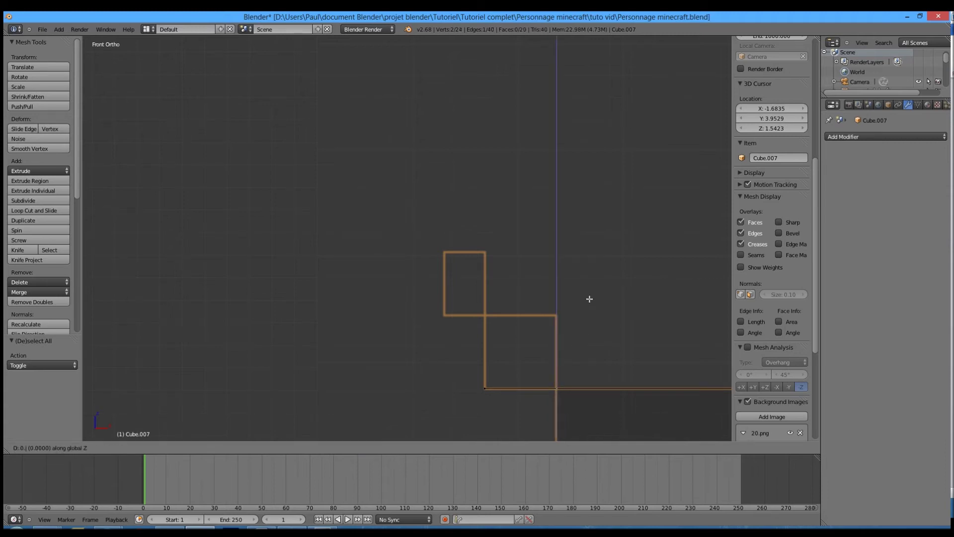
pyautogui.press('Return')
# Step: Extrude the raised edge at the bar's negative X end along X, out to the outline's next corner
pyautogui.press('a')
pyautogui.press('b')
pyautogui.moveTo(510, 296); pyautogui.dragTo(620, 345)
pyautogui.press('e')
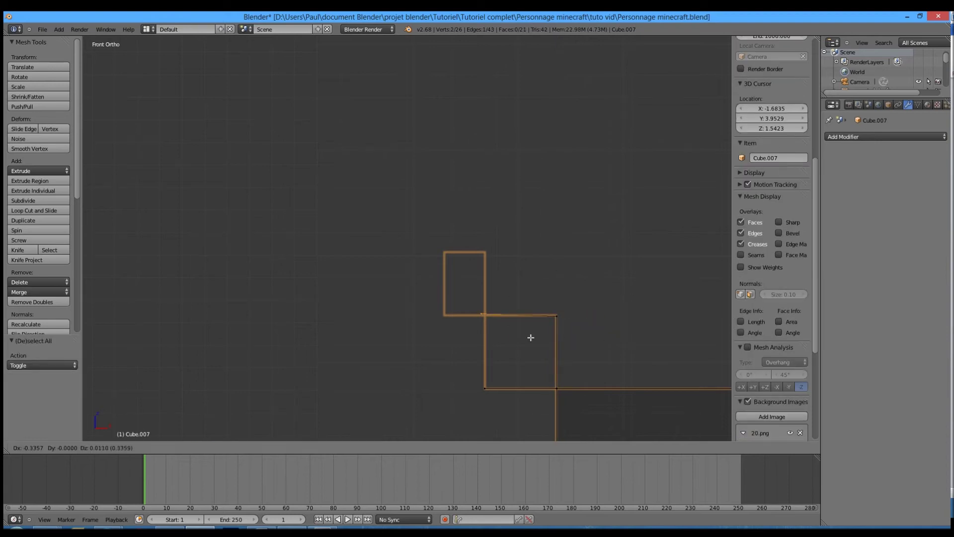
pyautogui.press('x')
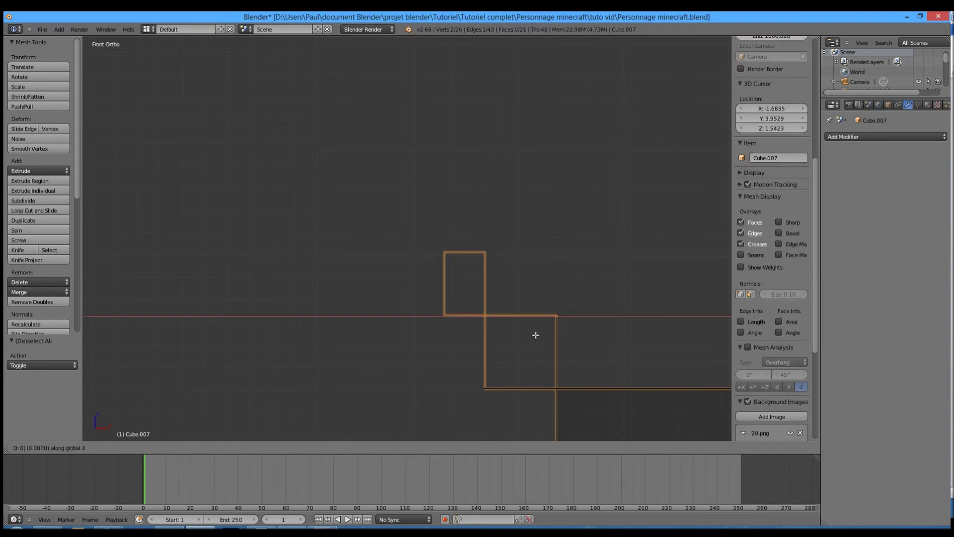
pyautogui.press('Return')
# Step: Fill the outer end and both open sides of the second block at the negative X end with faces
pyautogui.press('b')
pyautogui.moveTo(470, 278); pyautogui.dragTo(544, 440)
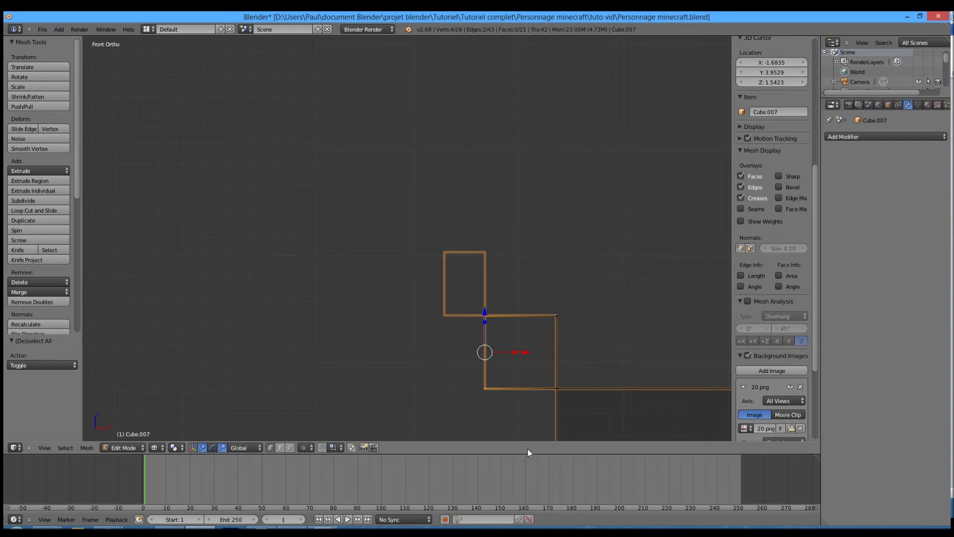
pyautogui.press('f')
pyautogui.moveTo(514, 403); pyautogui.dragTo(499, 304, button='middle')
pyautogui.press('a')
pyautogui.press('b')
pyautogui.moveTo(436, 221); pyautogui.dragTo(552, 291)
pyautogui.press('f')
pyautogui.press('a')
pyautogui.press('b')
pyautogui.moveTo(378, 351); pyautogui.dragTo(455, 430)
pyautogui.press('f')
pyautogui.press('a')
# Step: From the front view, extrude the second block's outer upper edge 0.28 units upward along Z
pyautogui.press('KP_7')
pyautogui.press('KP_1')
pyautogui.keyDown('shift'); pyautogui.moveTo(417, 260); pyautogui.dragTo(447, 302, button='middle'); pyautogui.keyUp('shift')
pyautogui.scroll(4, 491, 320)
pyautogui.press('b')
pyautogui.moveTo(527, 365); pyautogui.dragTo(580, 438)
pyautogui.press('e')
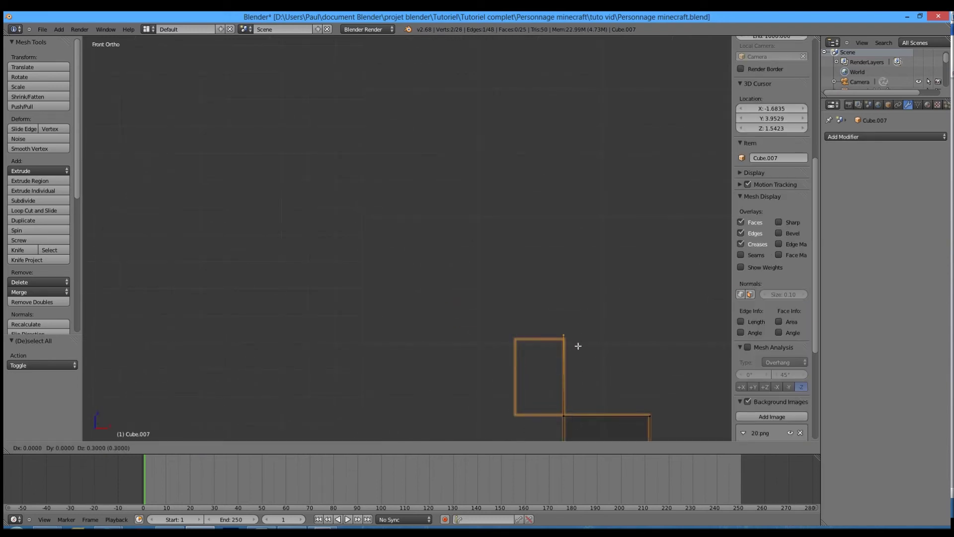
pyautogui.rightClick(580, 354)
pyautogui.scroll(4, 579, 357)
pyautogui.keyDown('shift'); pyautogui.moveTo(580, 357); pyautogui.dragTo(421, 143, button='middle'); pyautogui.keyUp('shift')
pyautogui.moveTo(576, 354); pyautogui.dragTo(573, 194)
# Step: Extrude the raised edge -0.18 units along X and extrude it -0.28 units down along Z
pyautogui.press('e')
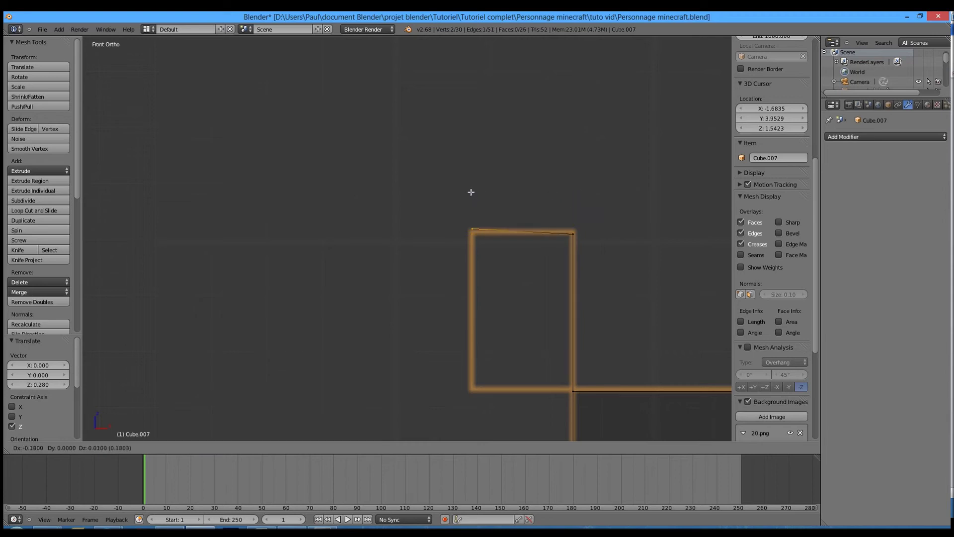
pyautogui.click(470, 196)
pyautogui.press('e')
pyautogui.click(468, 350)
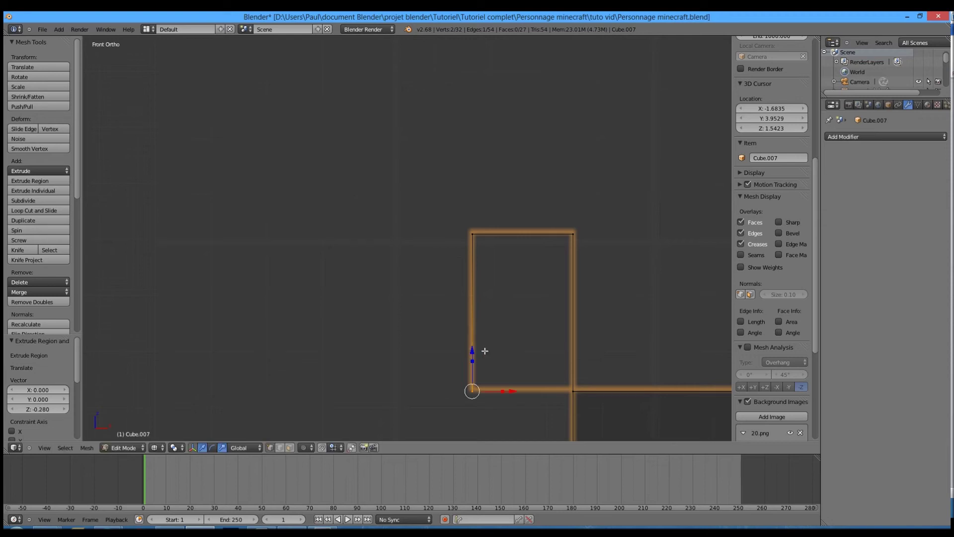
# Step: Fill the underside and both open sides of the small negative X end block with faces, and return to Object Mode
pyautogui.moveTo(444, 373); pyautogui.dragTo(591, 402)
pyautogui.press('f')
pyautogui.press('a')
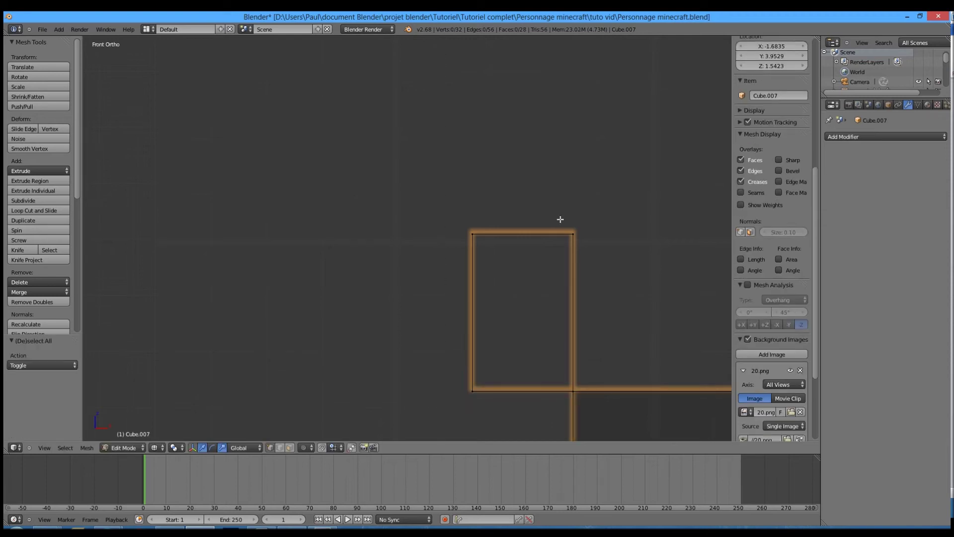
pyautogui.scroll(-4, 530, 327)
pyautogui.moveTo(529, 332); pyautogui.dragTo(558, 277, button='middle')
pyautogui.press('b')
pyautogui.moveTo(487, 148); pyautogui.dragTo(577, 252)
pyautogui.scroll(-3, 516, 243)
pyautogui.press('a')
pyautogui.press('b')
pyautogui.moveTo(298, 320); pyautogui.dragTo(374, 406)
pyautogui.press('f')
pyautogui.press('a')
pyautogui.press('KP_7')
pyautogui.scroll(-6, 373, 386)
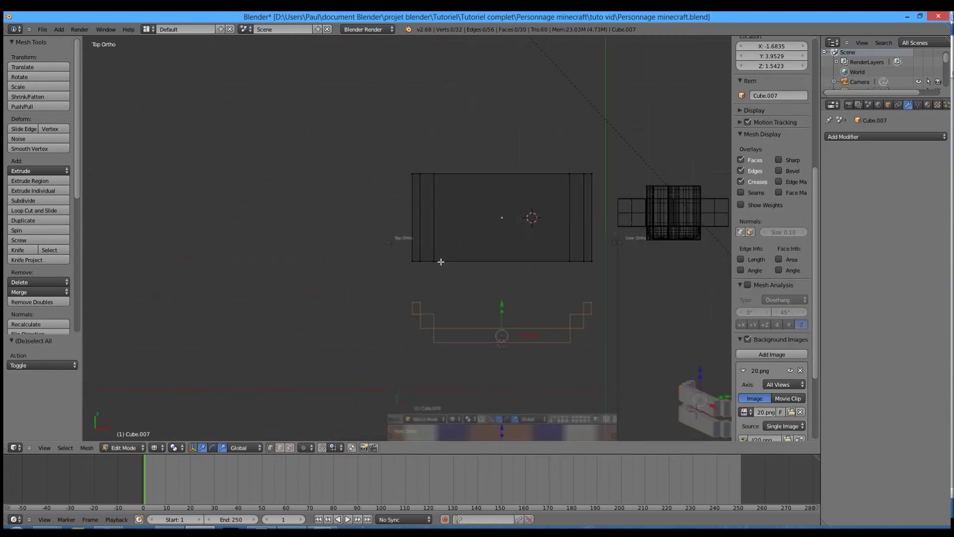
pyautogui.press('Tab')
pyautogui.press('KP_1')
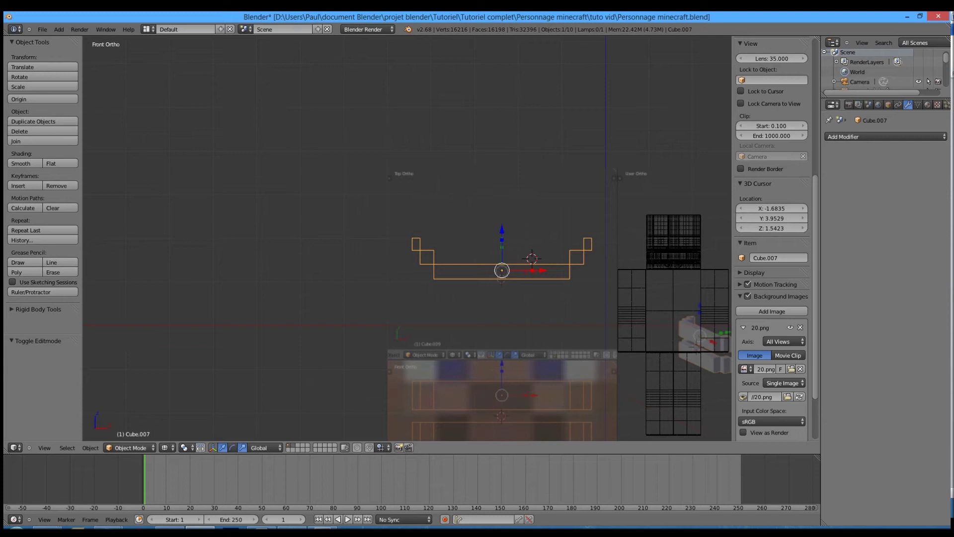
pyautogui.keyDown('shift'); pyautogui.scroll(-4, 442, 255); pyautogui.keyUp('shift')
pyautogui.press('r')
pyautogui.press('x')
pyautogui.press('9')
pyautogui.press('0')
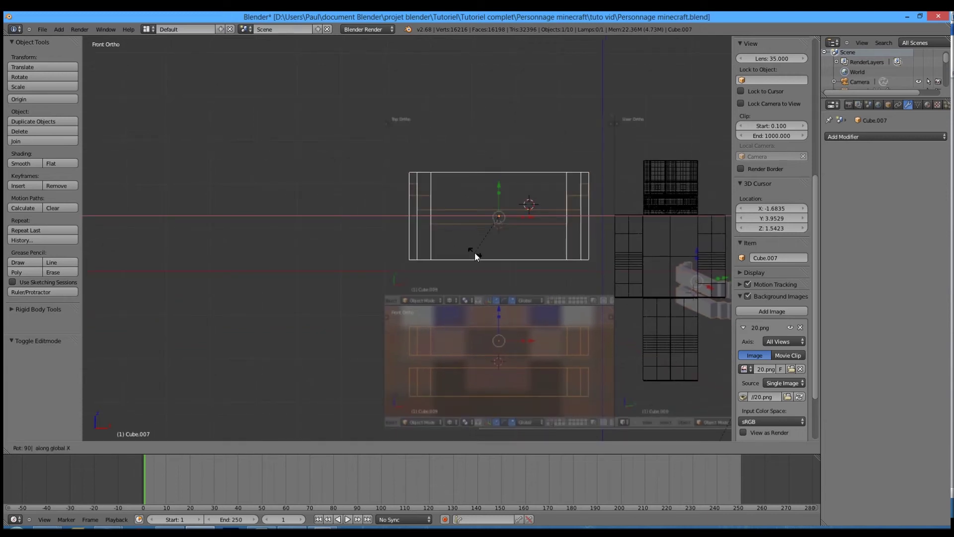
pyautogui.press('Escape')
# Step: Rotate the stepped piece 90° about the global X axis and compare it with the outline from the top view
pyautogui.press('KP_3')
pyautogui.press('r')
pyautogui.press('x')
pyautogui.press('9')
pyautogui.press('0')
pyautogui.press('Return')
pyautogui.press('KP_7')
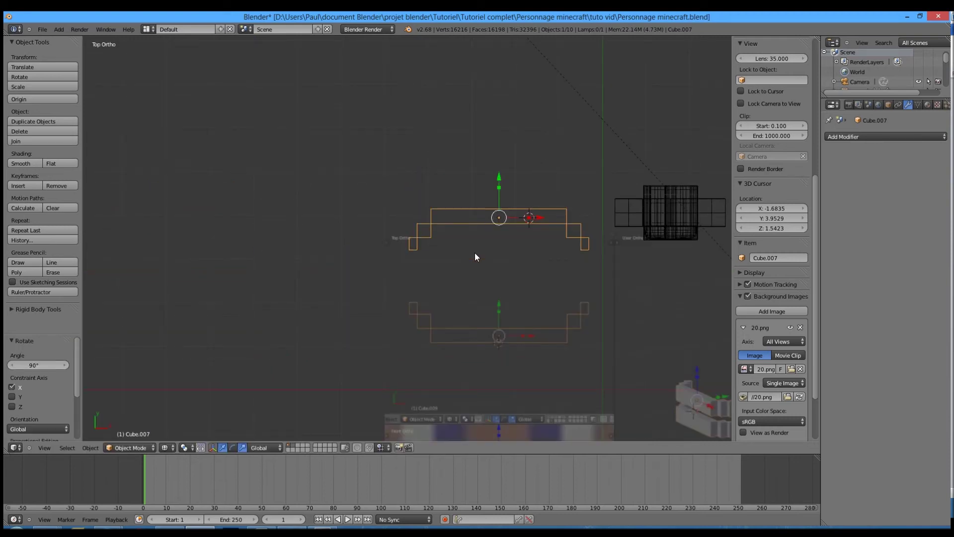
# Step: Rotate the stepped piece -180° about the global X axis
pyautogui.press('r')
pyautogui.press('x')
pyautogui.press('-')
pyautogui.press('1')
pyautogui.press('8')
pyautogui.press('0')
pyautogui.press('Return')
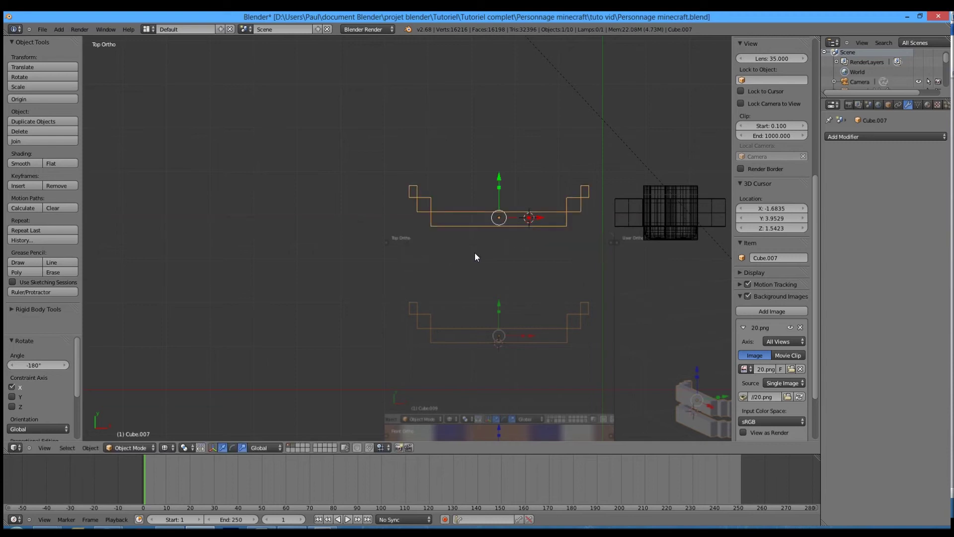
# Step: Set the stepped piece's X rotation to -90°
pyautogui.press('KP_1')
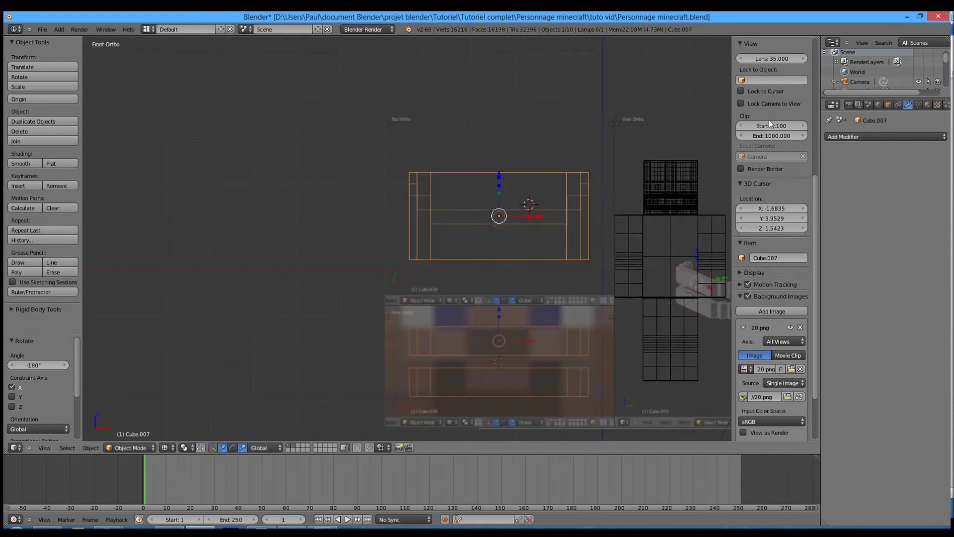
pyautogui.scroll(8, 769, 121)
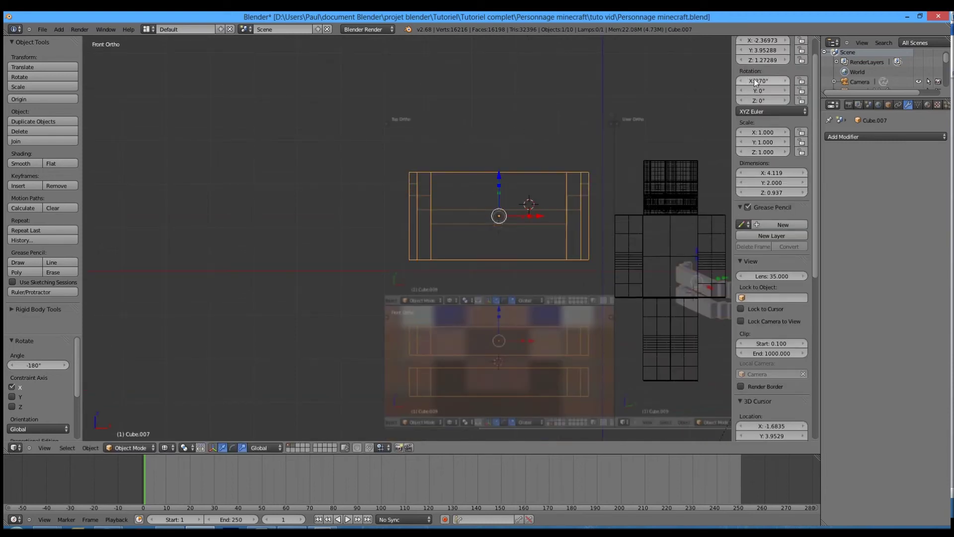
pyautogui.write('-90')
pyautogui.press('Return')
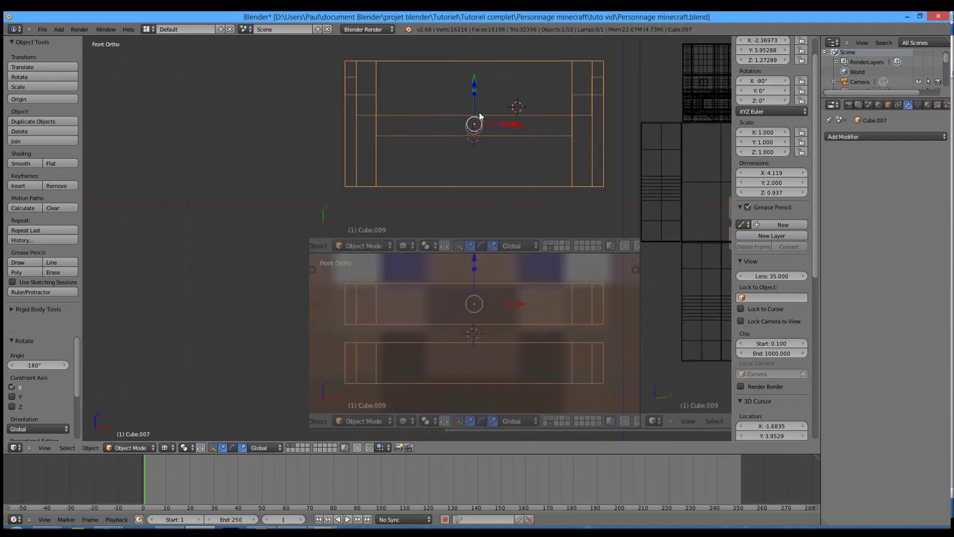
# Step: Move the piece -2.87 units along Z onto the reference's upper front outline and scale it by 0.332 along Z
pyautogui.moveTo(476, 85); pyautogui.dragTo(469, 263)
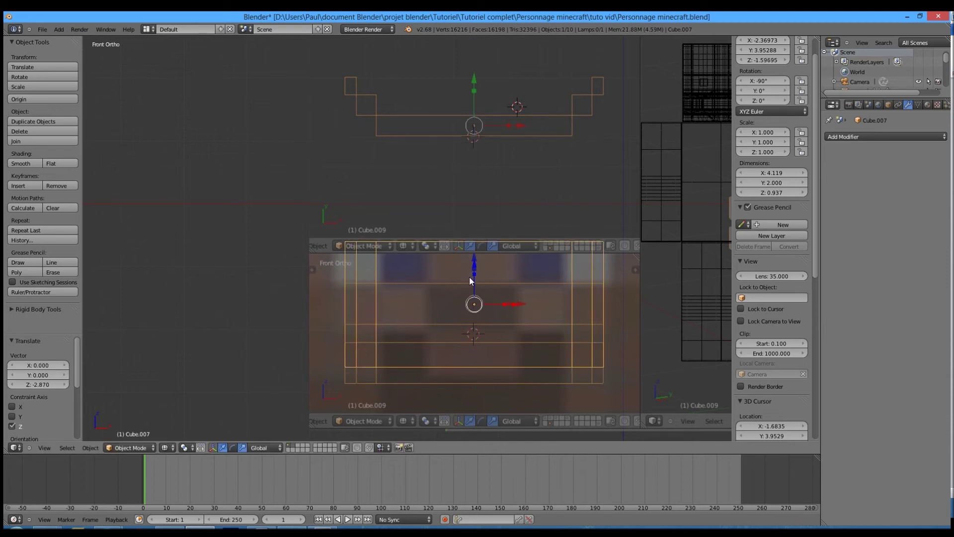
pyautogui.press('s')
pyautogui.press('z')
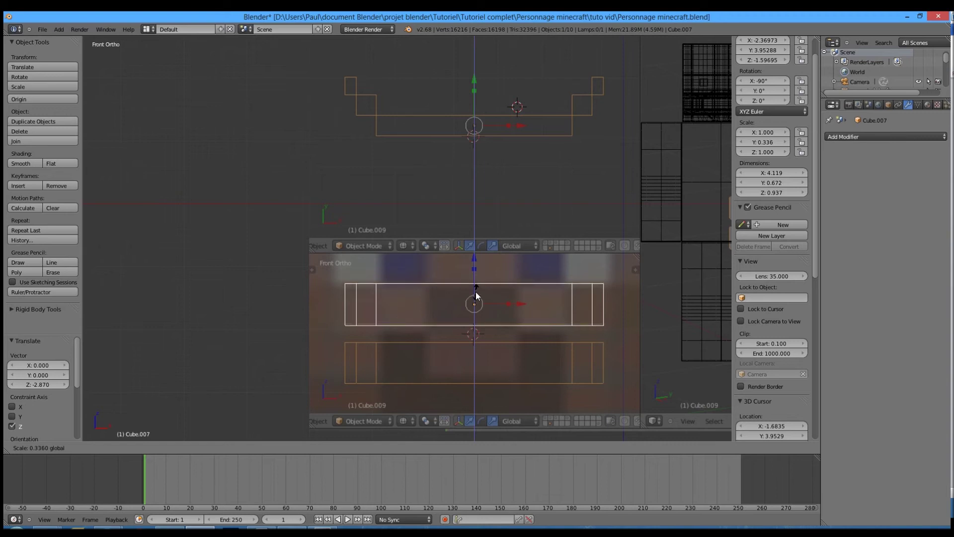
pyautogui.click(476, 297)
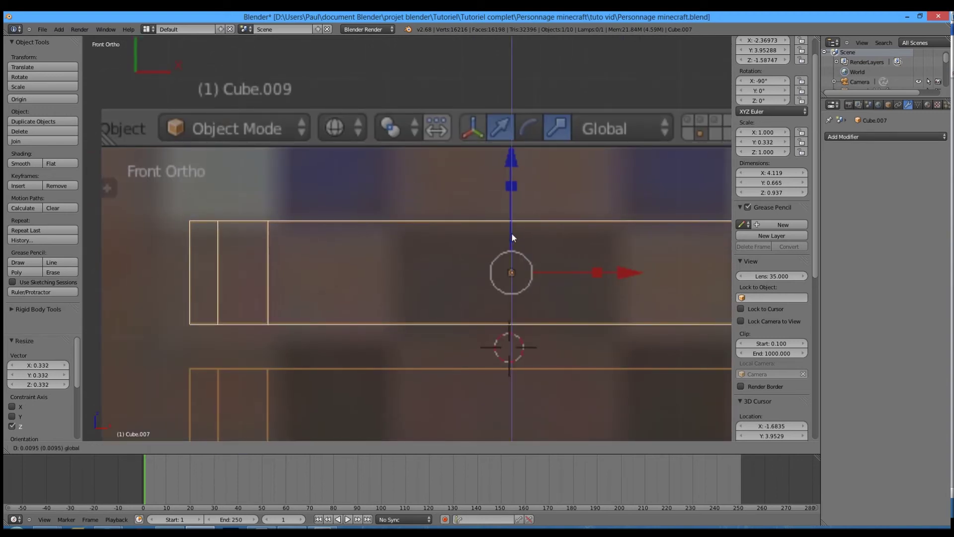
# Step: Duplicate the piece -1 unit along Z and adjust the copy by 0.052 units along Z to match the lower outline
pyautogui.hotkey('shift', 'd')
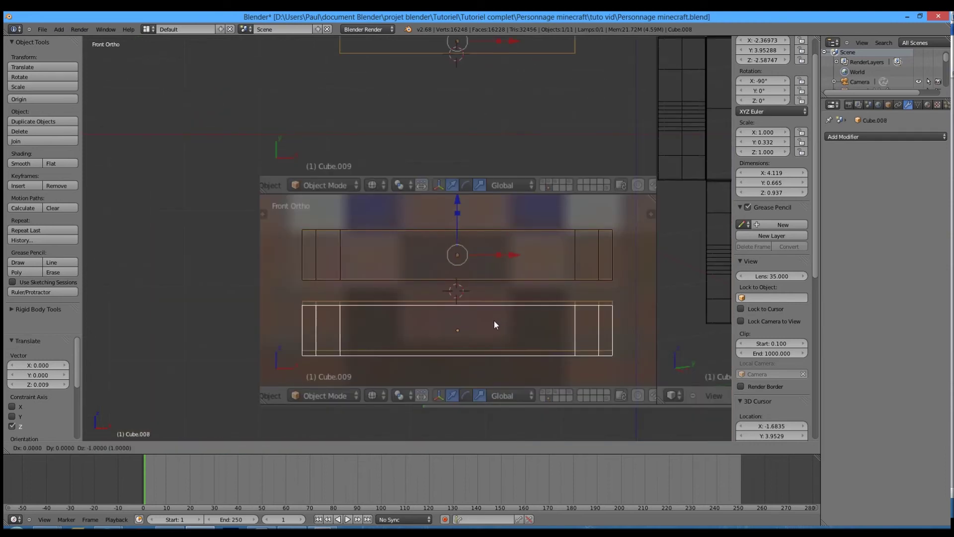
pyautogui.click(493, 320)
pyautogui.moveTo(461, 291); pyautogui.dragTo(478, 290)
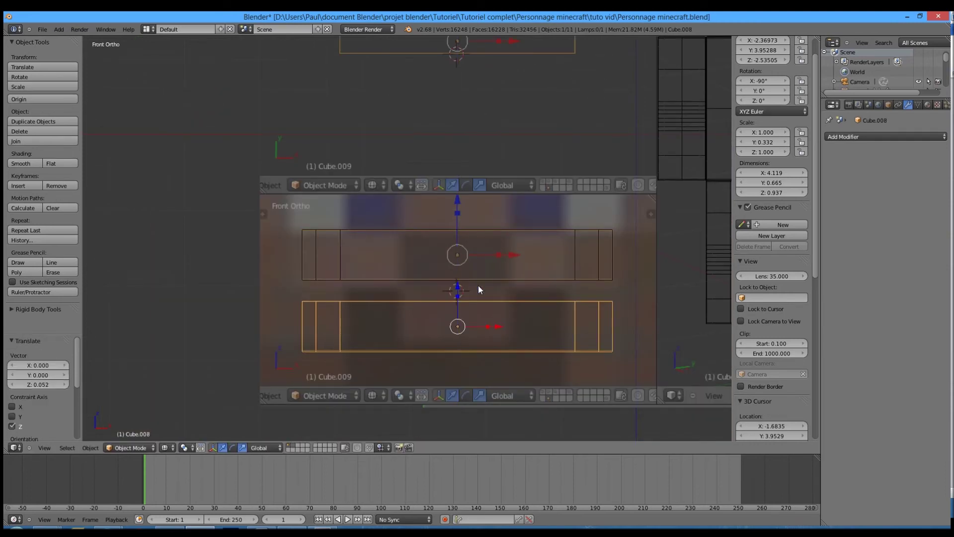
# Step: Join the two stepped bars into one object and set its origin to its geometry
pyautogui.keyDown('shift'); pyautogui.rightClick(523, 279); pyautogui.keyUp('shift')
pyautogui.moveTo(524, 280); pyautogui.dragTo(493, 291, button='middle')
pyautogui.press('z')
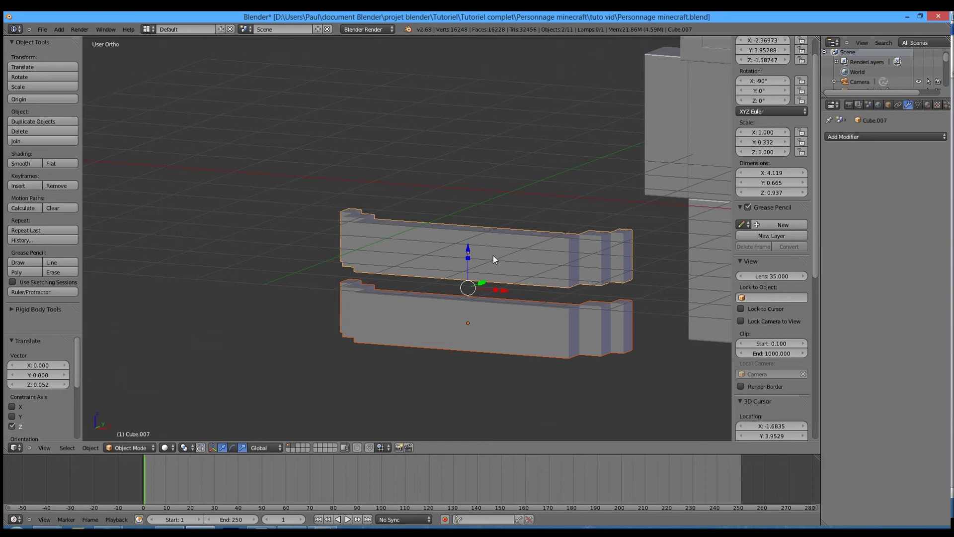
pyautogui.hotkey('ctrl', 'j')
pyautogui.click(26, 102)
pyautogui.click(34, 112)
# Step: From the front view, move the joined bars 4 units along X and 3.7 units along Z over the character's head
pyautogui.press('KP_1')
pyautogui.press('Tab')
pyautogui.press('Tab')
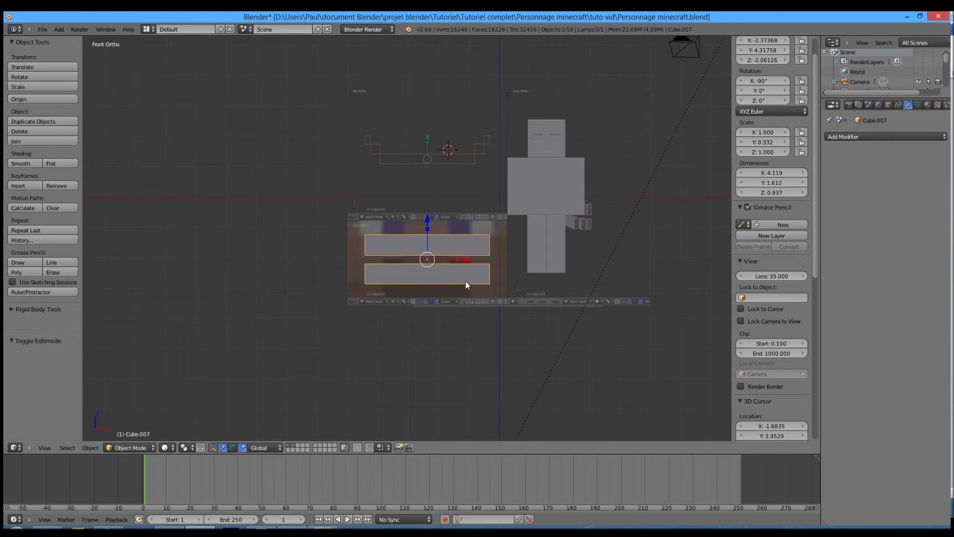
pyautogui.press('g')
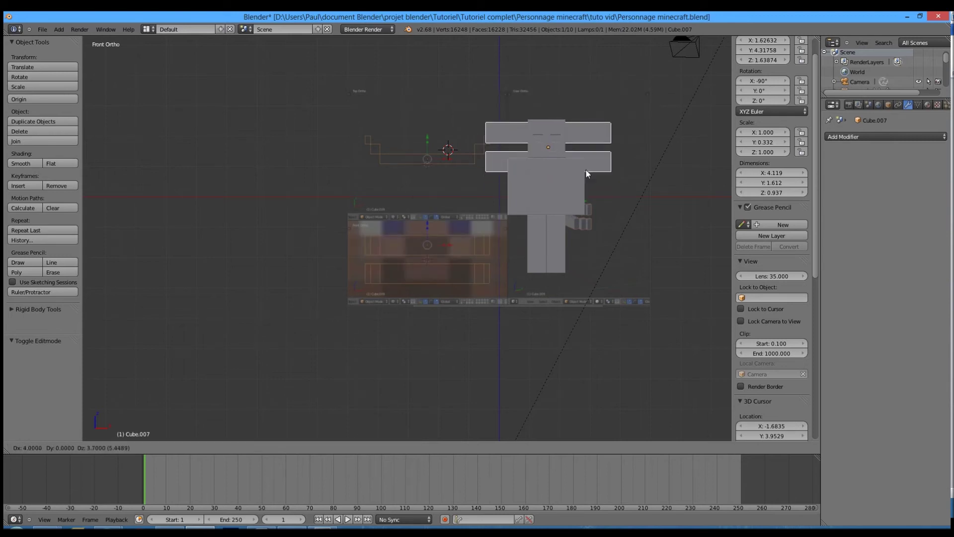
pyautogui.click(586, 171)
# Step: Scale the joined bars' whole mesh to 0.2 in Edit Mode
pyautogui.press('z')
pyautogui.press('KP_Decimal')
pyautogui.scroll(5, 453, 231)
pyautogui.press('Tab')
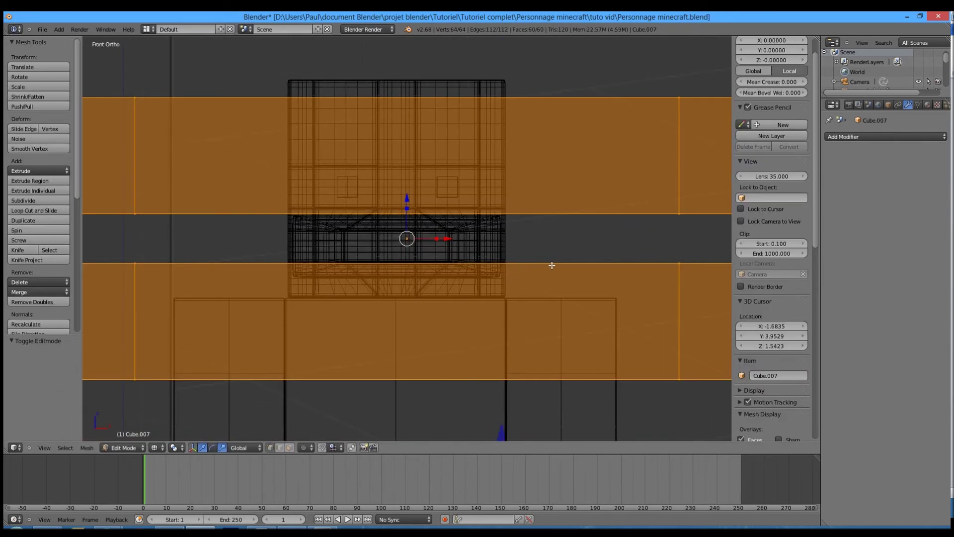
pyautogui.scroll(-3, 552, 265)
pyautogui.press('s')
pyautogui.keyDown('ctrl'); pyautogui.click(441, 253); pyautogui.keyUp('ctrl')
# Step: Move the bars -0.061 units along X and -0.059 units along Z to centre them within the mouth
pyautogui.keyDown('shift'); pyautogui.moveTo(440, 267); pyautogui.dragTo(411, 266, button='middle'); pyautogui.keyUp('shift')
pyautogui.scroll(5, 411, 266)
pyautogui.press('z')
pyautogui.scroll(3, 411, 266)
pyautogui.press('z')
pyautogui.keyDown('shift'); pyautogui.moveTo(273, 258); pyautogui.dragTo(441, 272, button='middle'); pyautogui.keyUp('shift')
pyautogui.press('g')
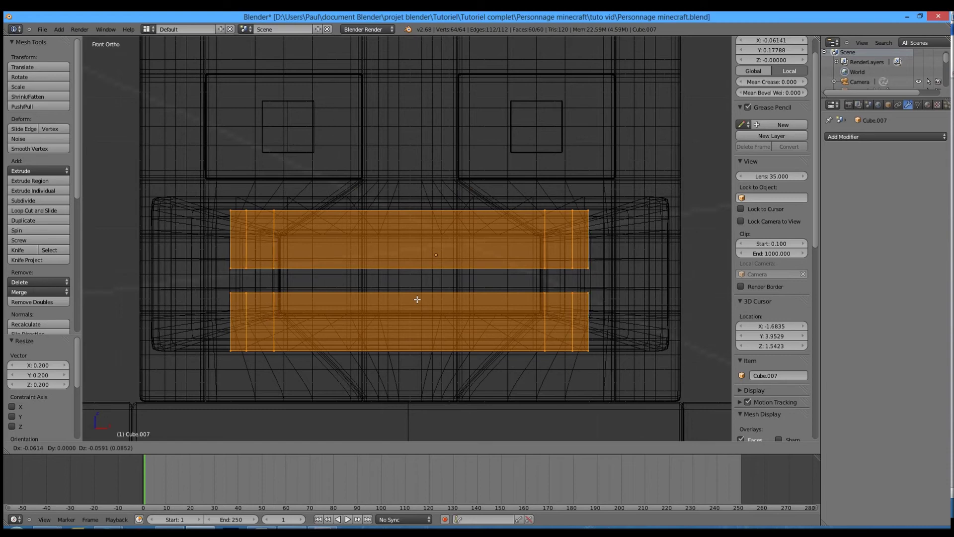
pyautogui.click(417, 299)
# Step: From the right view, move the bars -0.7 units along Y into the mouth cavity, then fine-tune them along Y and 0.014 units along Z
pyautogui.press('z')
pyautogui.press('z')
pyautogui.press('KP_3')
pyautogui.scroll(-4, 421, 252)
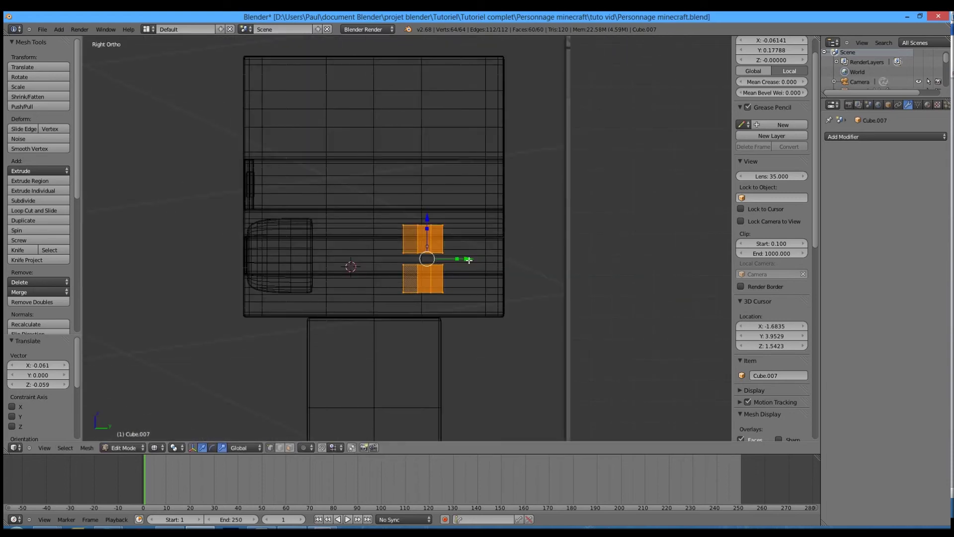
pyautogui.moveTo(468, 260); pyautogui.dragTo(324, 251)
pyautogui.press('KP_Decimal')
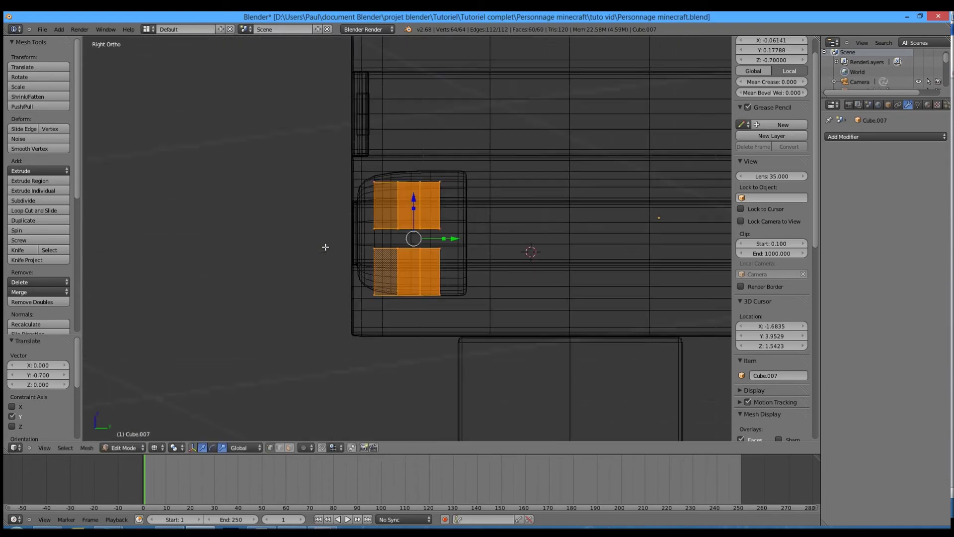
pyautogui.scroll(-1, 427, 235)
pyautogui.moveTo(464, 239); pyautogui.dragTo(446, 238)
pyautogui.moveTo(404, 199); pyautogui.dragTo(402, 187)
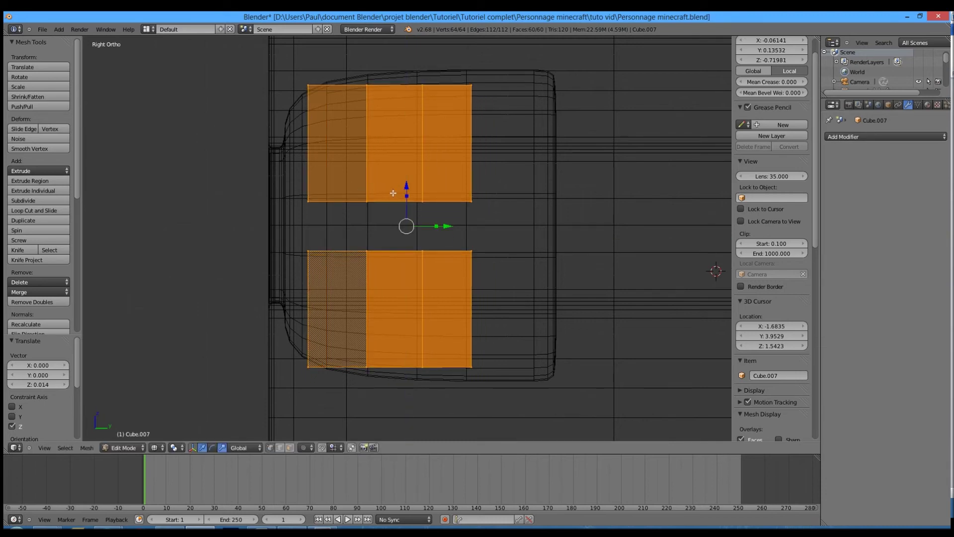
# Step: Return to Object Mode in solid shading and select the object of the two eye pupils from the front view
pyautogui.scroll(-3, 392, 199)
pyautogui.press('Tab')
pyautogui.press('z')
pyautogui.scroll(-4, 324, 246)
pyautogui.moveTo(324, 246)
pyautogui.mouseDown(button='middle')
pyautogui.moveTo(411, 247)
pyautogui.moveTo(362, 277)
pyautogui.moveTo(347, 258)
pyautogui.moveTo(333, 280)
pyautogui.moveTo(439, 277)
pyautogui.moveTo(431, 276)
pyautogui.mouseUp(button='middle')
pyautogui.press('KP_1')
pyautogui.scroll(-5, 436, 270)
pyautogui.scroll(3, 412, 188)
pyautogui.rightClick(468, 176)
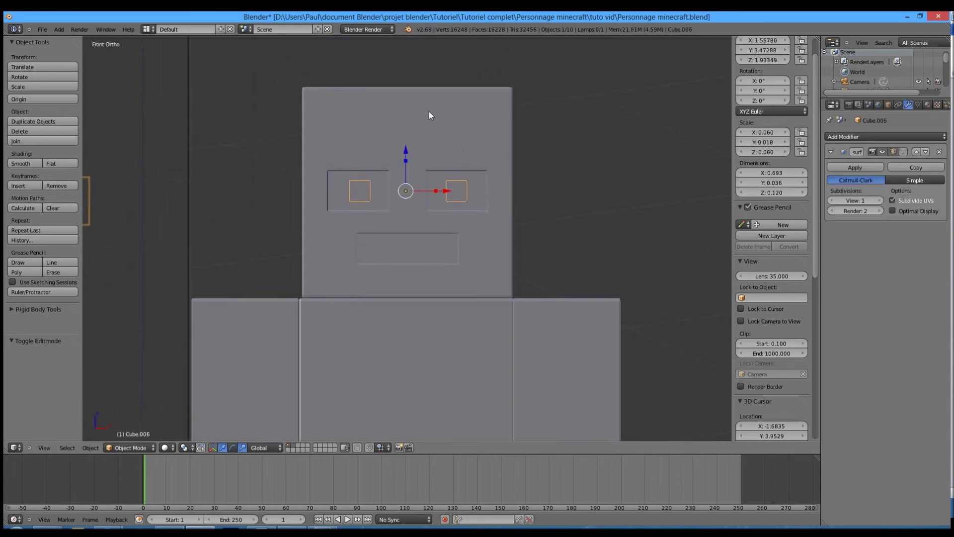
# Step: Duplicate the pupils' mesh inside Edit Mode and delete the duplicated geometry
pyautogui.scroll(5, 428, 112)
pyautogui.press('Tab')
pyautogui.press('a')
pyautogui.press('a')
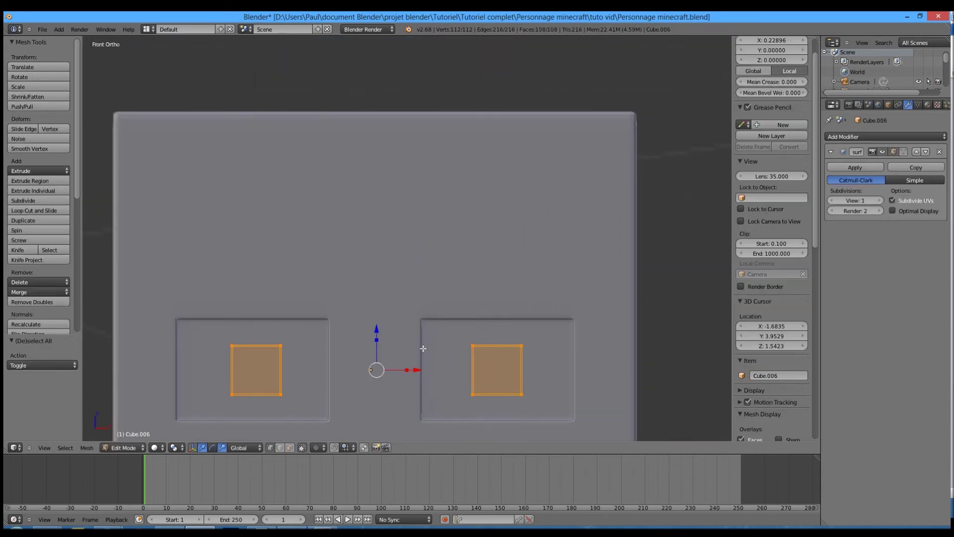
pyautogui.press('a')
pyautogui.press('a')
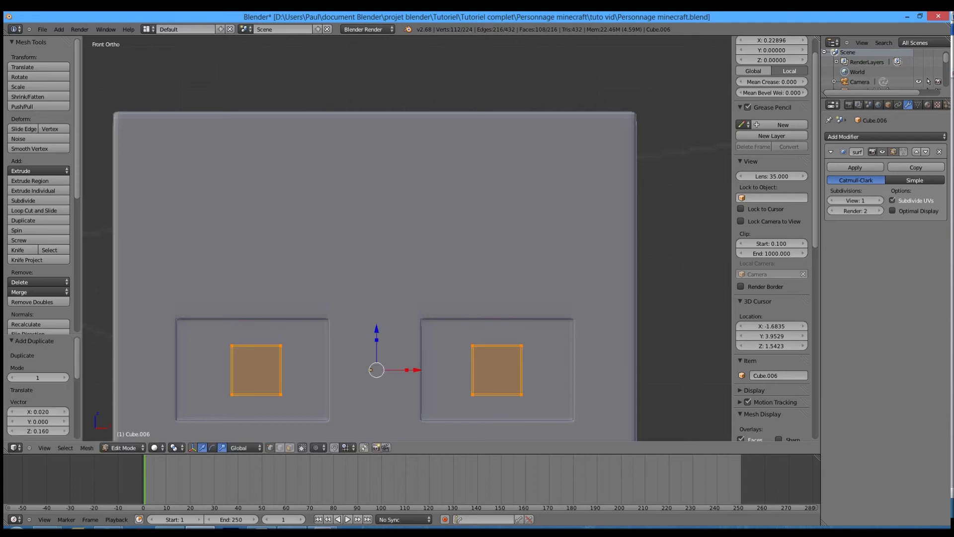
pyautogui.press('Tab')
pyautogui.press('Tab')
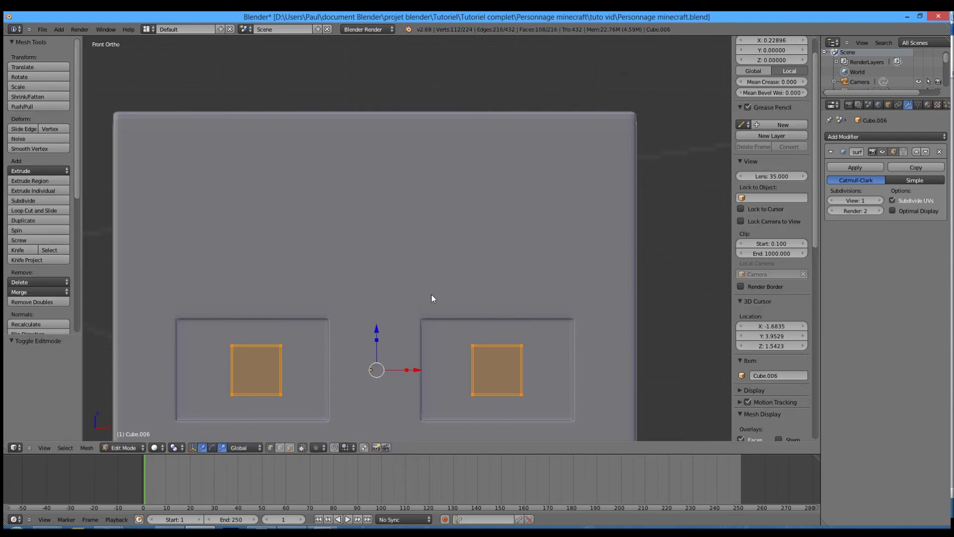
pyautogui.press('x')
pyautogui.click(431, 295)
pyautogui.press('Tab')
# Step: Duplicate the pupils object in Object Mode and move the copy 0.18 units along Z, just above the eye sockets
pyautogui.hotkey('shift', 'd')
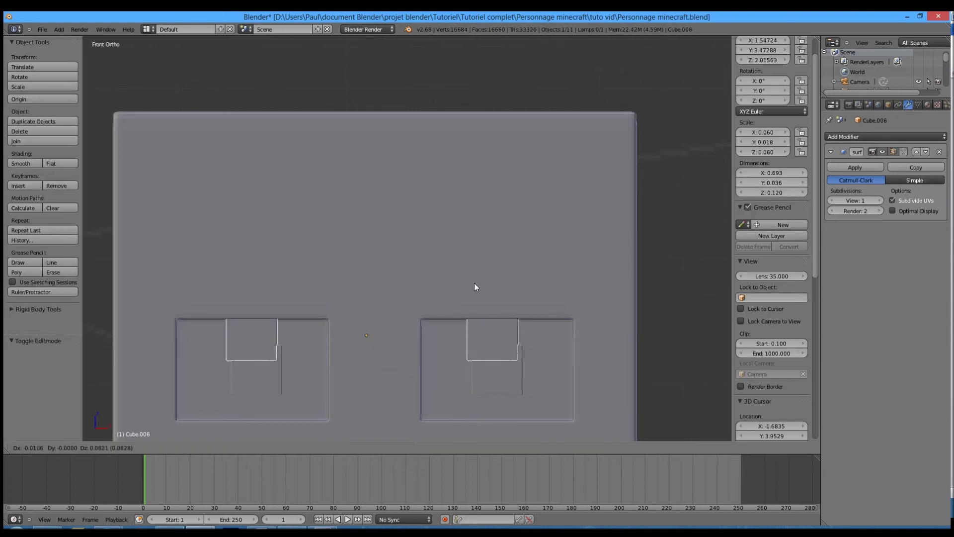
pyautogui.rightClick(482, 286)
pyautogui.press('z')
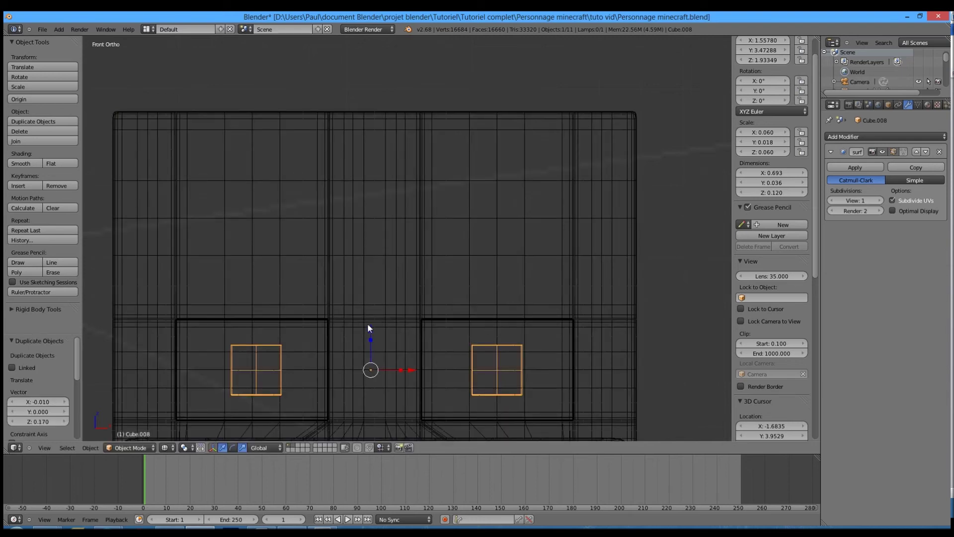
pyautogui.press('g')
pyautogui.press('z')
pyautogui.click(367, 246)
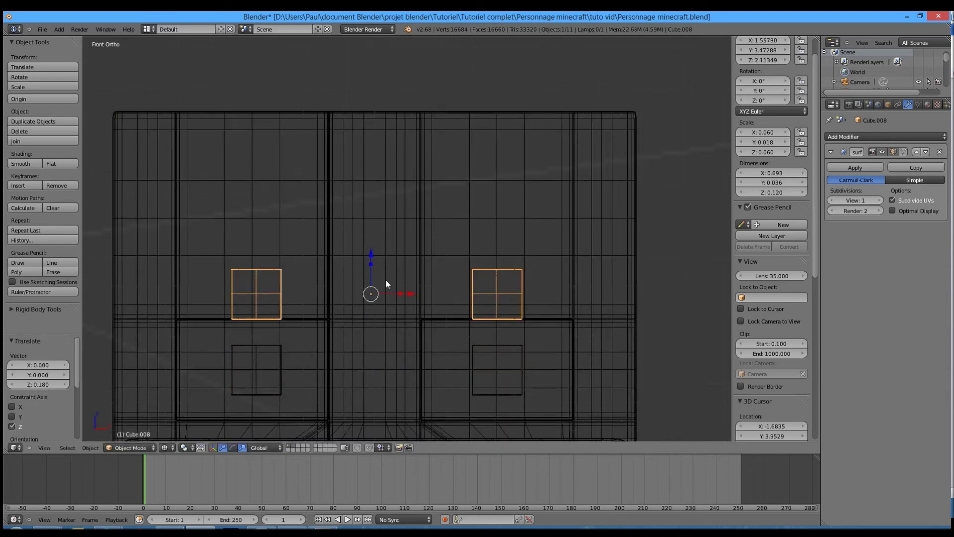
# Step: In Edit Mode, flatten both duplicated blocks above the eyes by scaling them 0.2 along Z
pyautogui.press('Tab')
pyautogui.press('a')
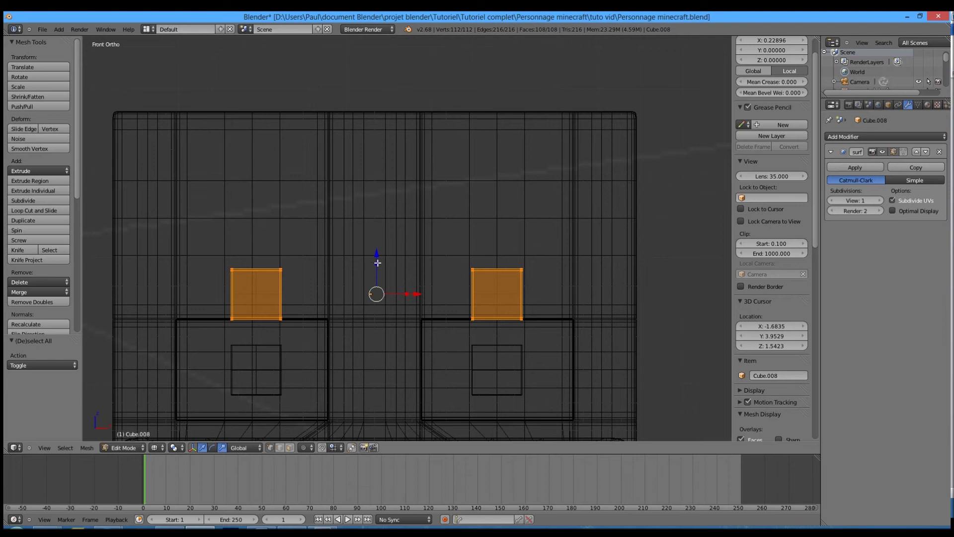
pyautogui.press('s')
pyautogui.press('z')
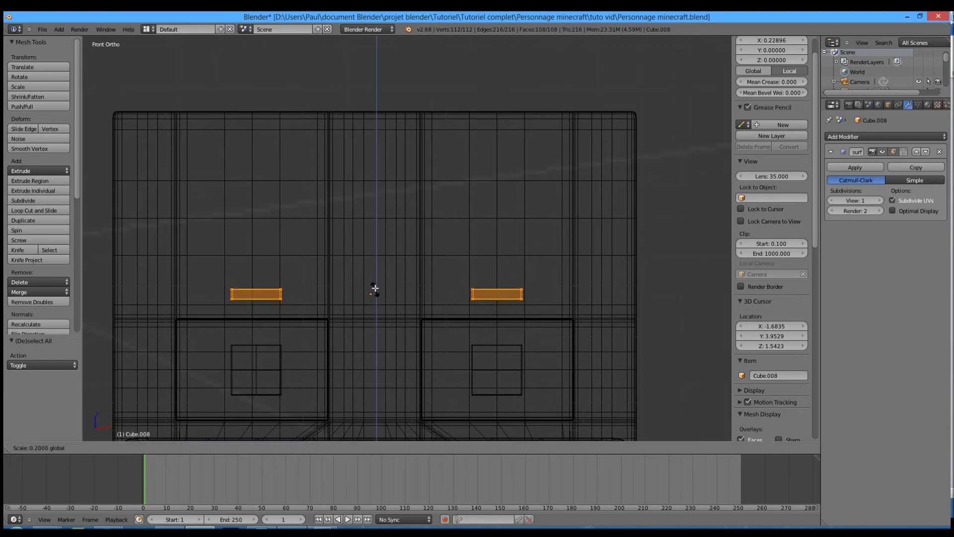
pyautogui.click(375, 288)
pyautogui.press('s')
pyautogui.press('x')
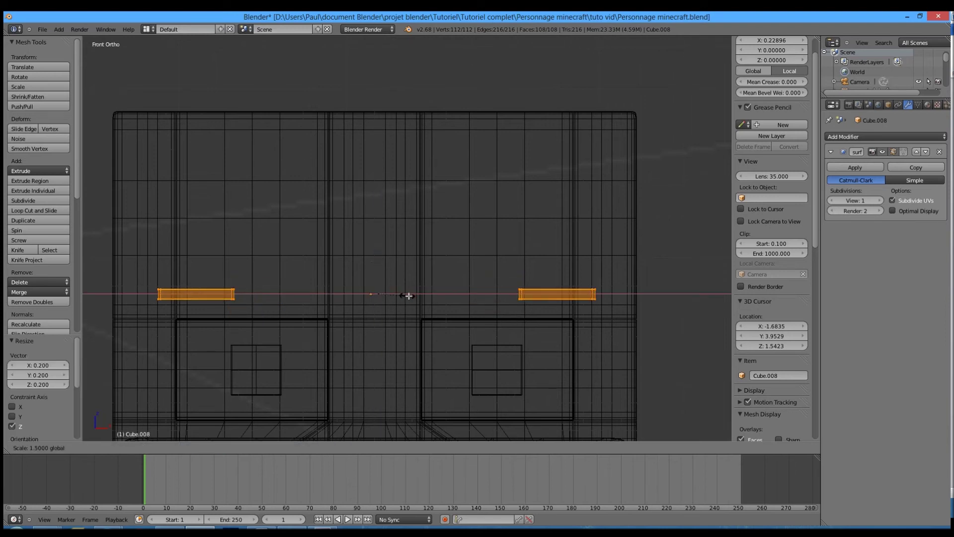
pyautogui.rightClick(409, 295)
# Step: Select only the right-hand eyebrow block in the front view and scale it 2.5 along X
pyautogui.press('a')
pyautogui.press('b')
pyautogui.moveTo(426, 258); pyautogui.dragTo(533, 305)
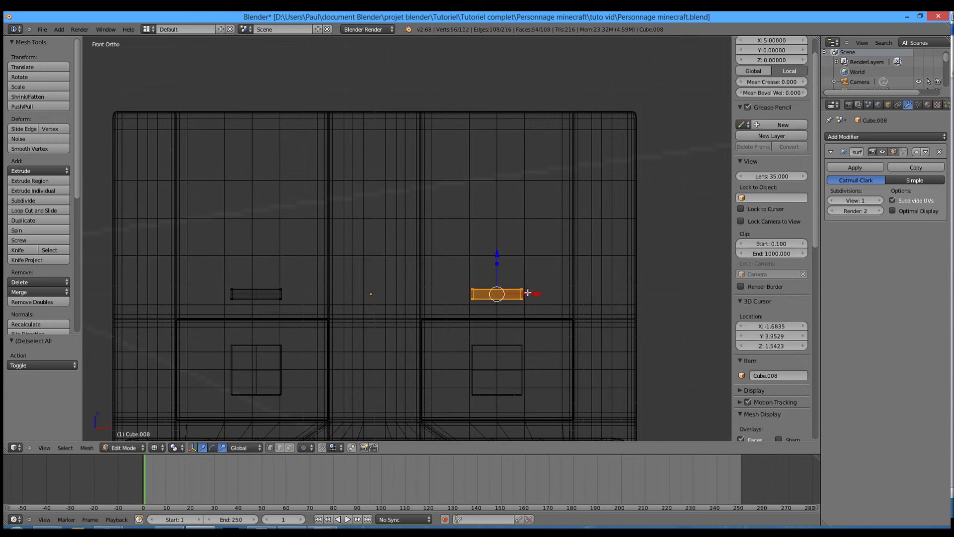
pyautogui.press('s')
pyautogui.press('x')
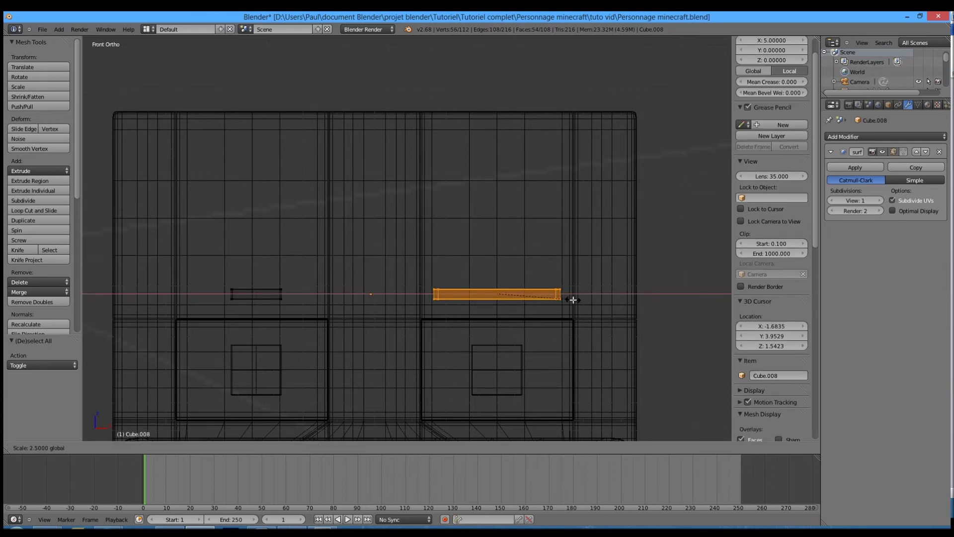
pyautogui.click(573, 300)
# Step: Select only the left-hand eyebrow block and widen it along X to match the right-hand one
pyautogui.press('a')
pyautogui.press('b')
pyautogui.moveTo(194, 266); pyautogui.dragTo(303, 312)
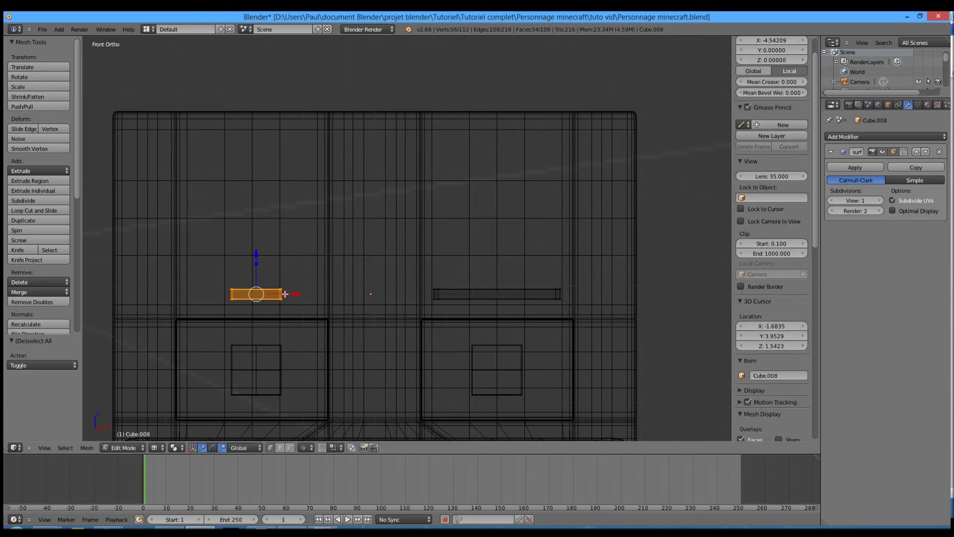
pyautogui.press('s')
pyautogui.press('x')
pyautogui.click(327, 301)
pyautogui.press('a')
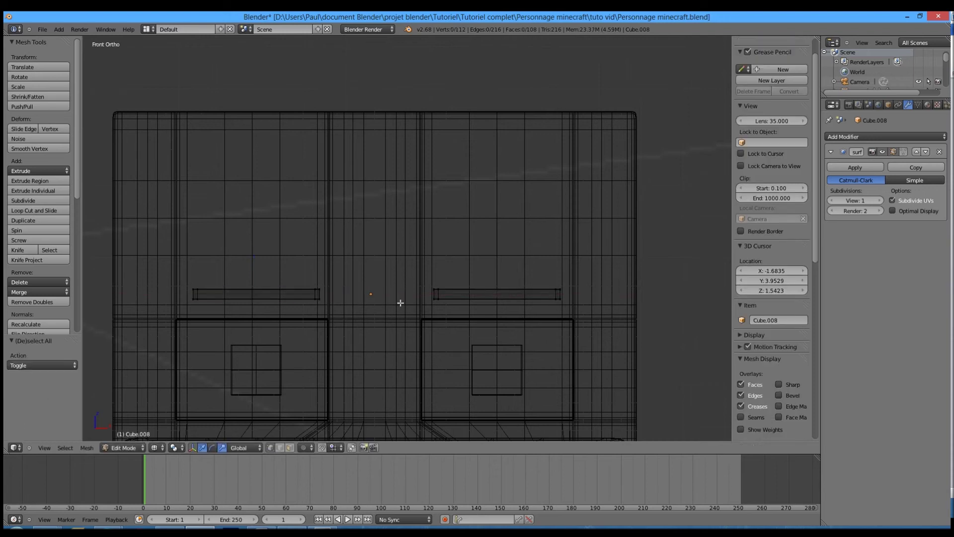
# Step: Add a centred vertical loop cut to each of the two eyebrow bars
pyautogui.hotkey('ctrl', 'r')
pyautogui.click(507, 286)
pyautogui.rightClick(505, 288)
pyautogui.hotkey('ctrl', 'r')
pyautogui.click(273, 297)
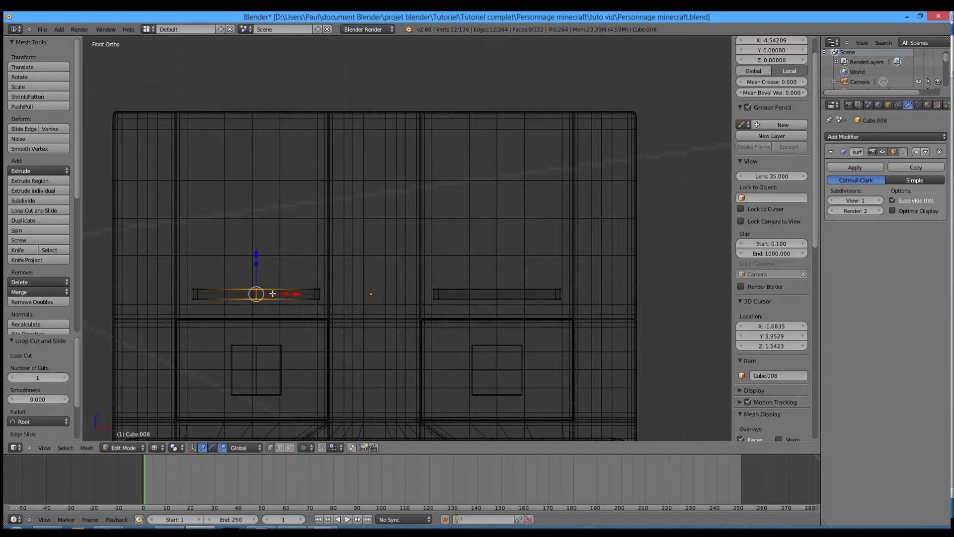
pyautogui.rightClick(302, 299)
pyautogui.press('a')
pyautogui.press('b')
pyautogui.moveTo(166, 267); pyautogui.dragTo(337, 315)
pyautogui.press('a')
pyautogui.click(245, 272)
pyautogui.moveTo(245, 272); pyautogui.dragTo(276, 312)
pyautogui.press('a')
pyautogui.press('b')
pyautogui.moveTo(488, 269); pyautogui.dragTo(515, 317)
# Step: Return to Object Mode and move the eyebrows -0.03 units along Y in the right view
pyautogui.press('Tab')
pyautogui.press('z')
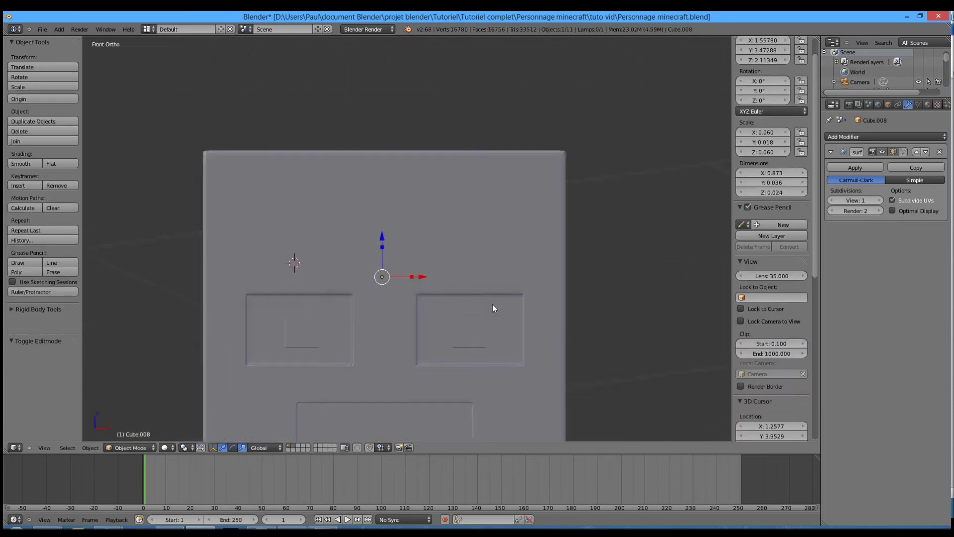
pyautogui.moveTo(503, 312); pyautogui.dragTo(452, 313, button='middle')
pyautogui.press('KP_3')
pyautogui.press('z')
pyautogui.scroll(3, 403, 291)
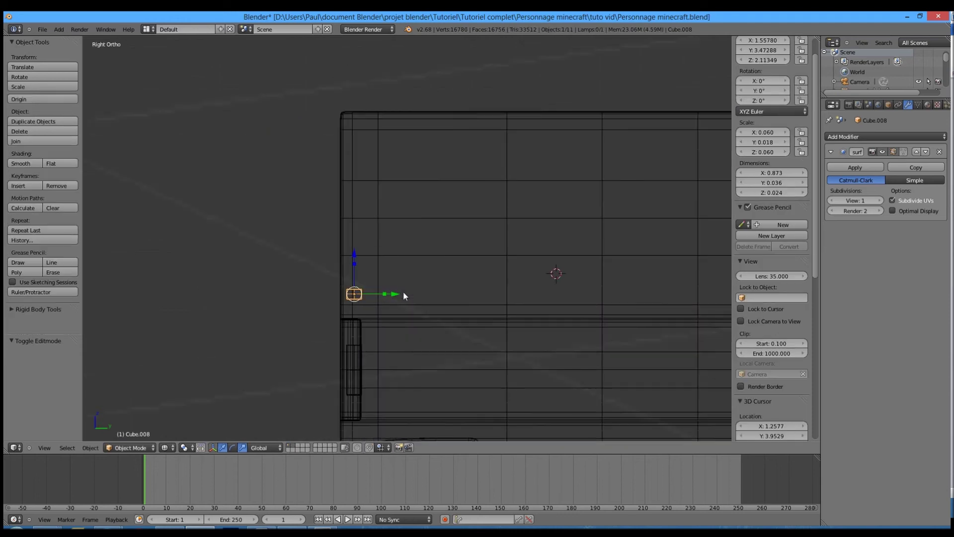
pyautogui.moveTo(383, 304); pyautogui.dragTo(368, 302)
pyautogui.scroll(-3, 368, 303)
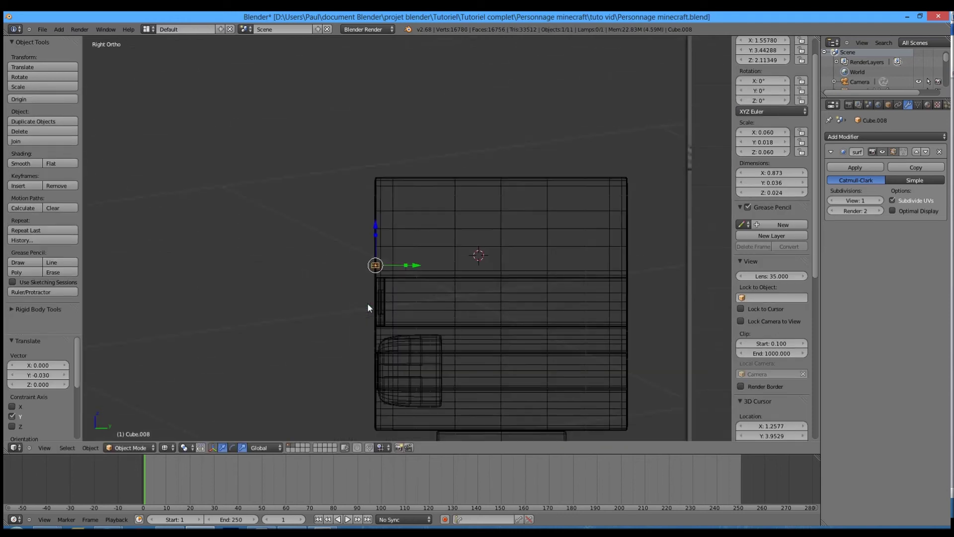
# Step: Select the object of the two eye pupils from the front view and save over the existing file
pyautogui.moveTo(371, 308); pyautogui.dragTo(429, 312, button='middle')
pyautogui.press('KP_1')
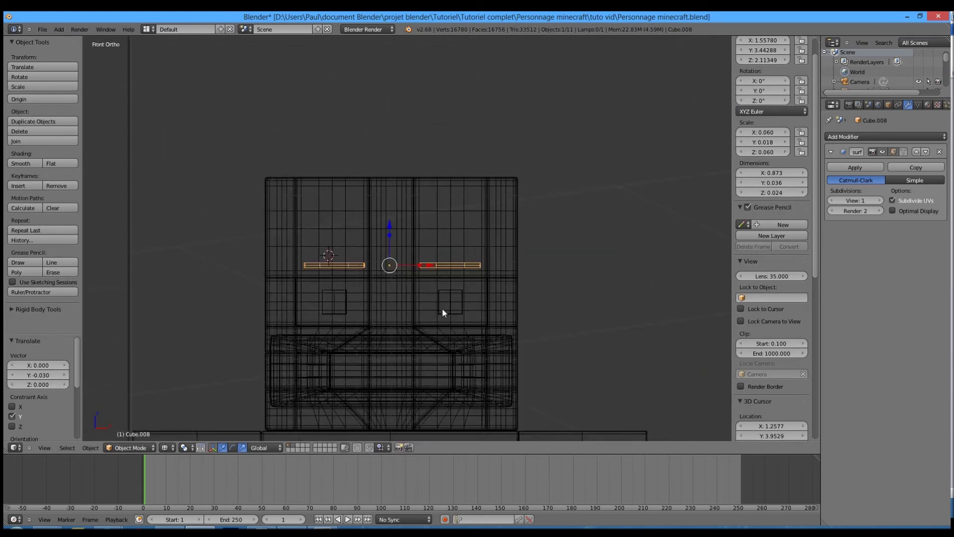
pyautogui.rightClick(442, 309)
pyautogui.rightClick(441, 309)
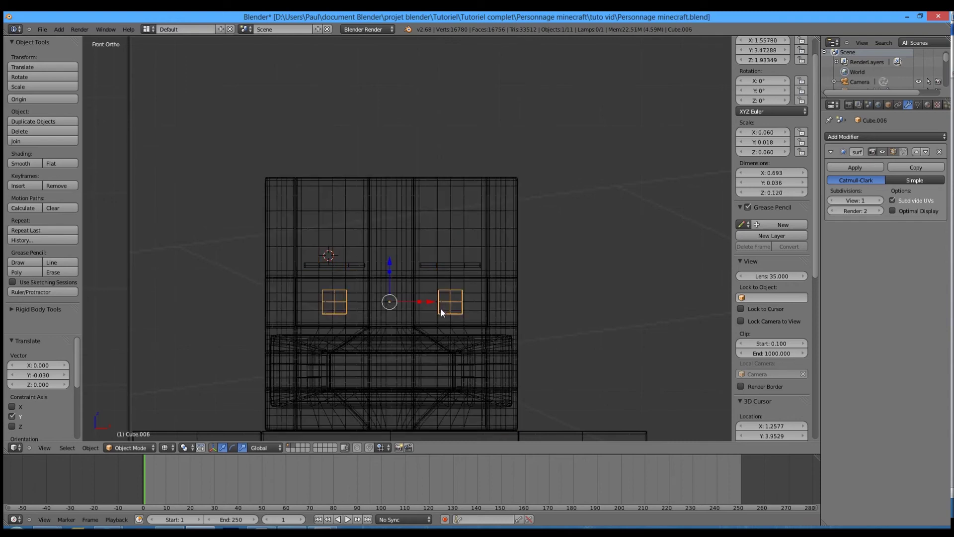
pyautogui.scroll(-4, 441, 309)
pyautogui.press('z')
pyautogui.moveTo(441, 309); pyautogui.dragTo(460, 323, button='middle')
pyautogui.hotkey('ctrl', 's')
pyautogui.click(396, 330)
# Step: Replace the background image 20.png with Gabarits.jpg
pyautogui.scroll(-4, 377, 327)
pyautogui.scroll(-1, 378, 324)
pyautogui.scroll(-5, 808, 385)
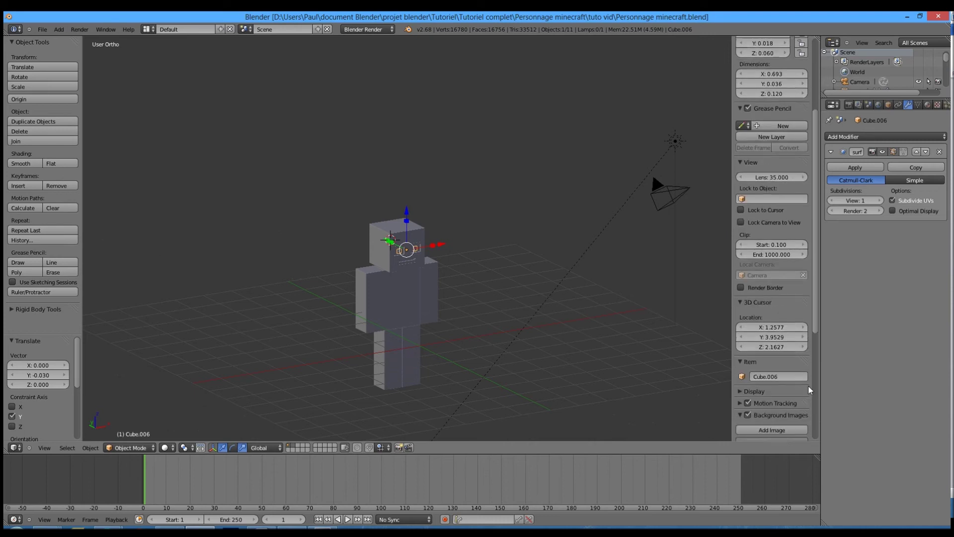
pyautogui.scroll(-5, 810, 390)
pyautogui.scroll(-3, 765, 368)
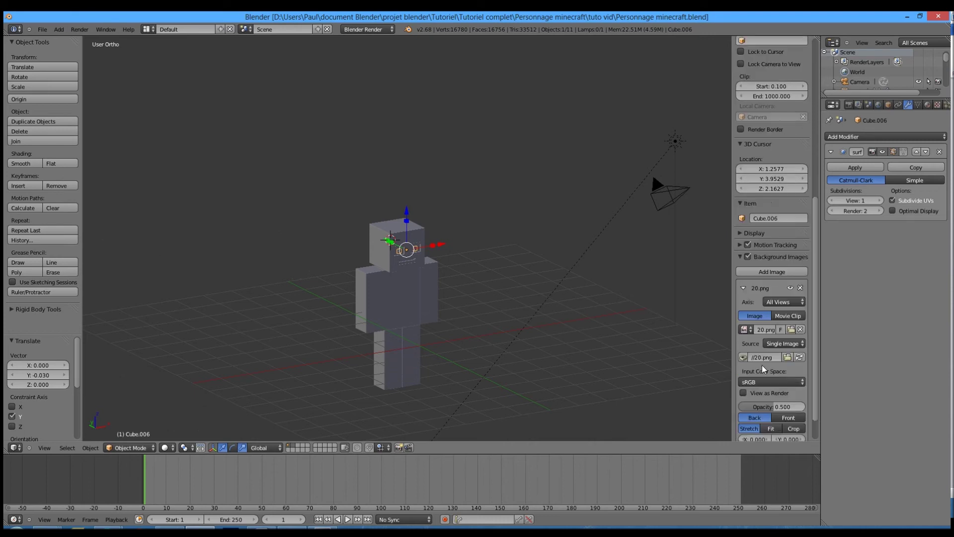
pyautogui.click(791, 330)
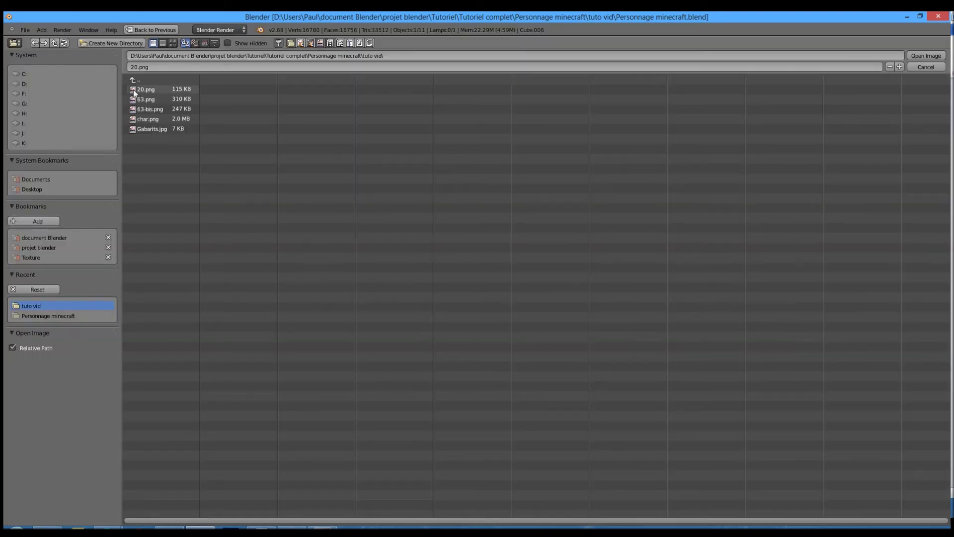
pyautogui.doubleClick(145, 127)
# Step: Compare the model with the new background image in the front and right views, and save over the file
pyautogui.press('KP_1')
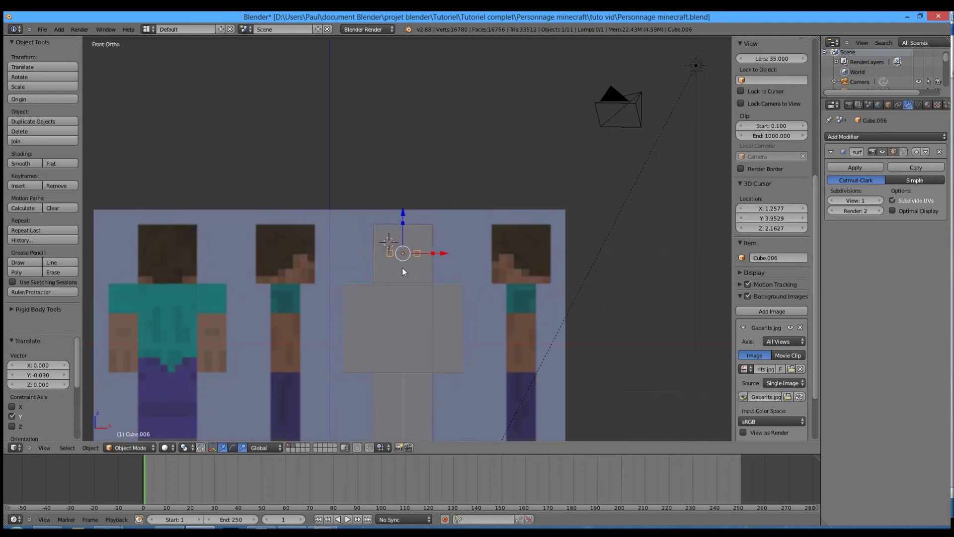
pyautogui.press('KP_3')
pyautogui.press('KP_1')
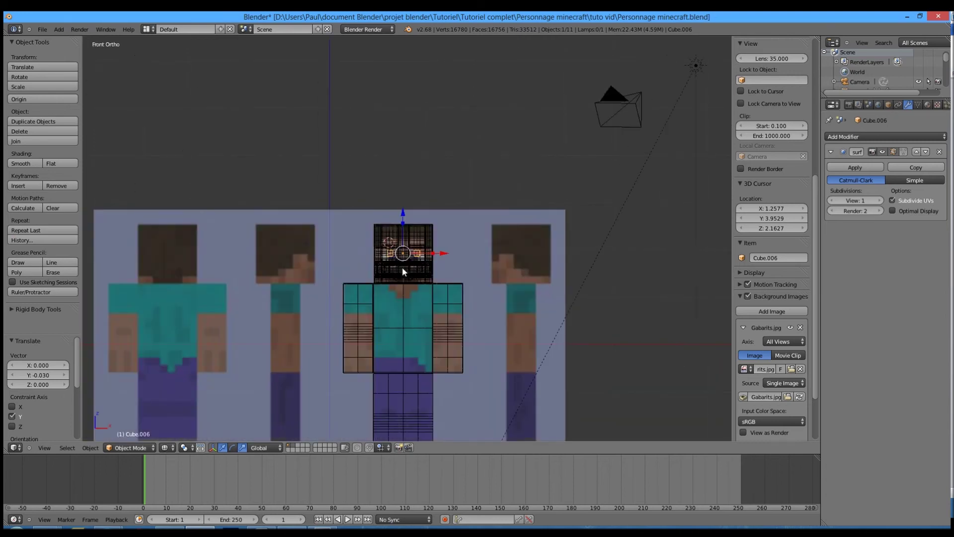
pyautogui.scroll(8, 403, 269)
pyautogui.hotkey('ctrl', 's')
pyautogui.click(404, 269)
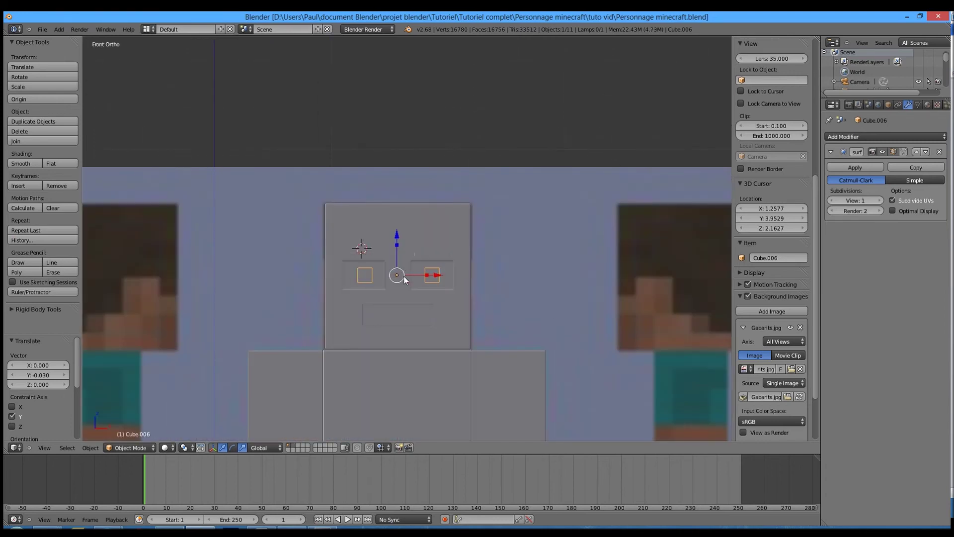
# Step: Snap the 3D cursor to the selected pupils object
pyautogui.scroll(2, 400, 278)
pyautogui.hotkey('shift', 's')
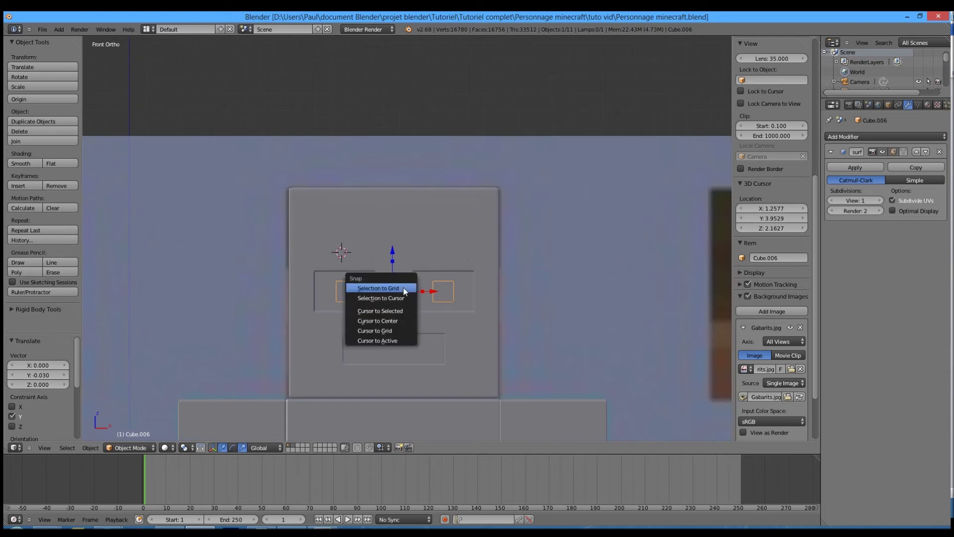
pyautogui.click(393, 312)
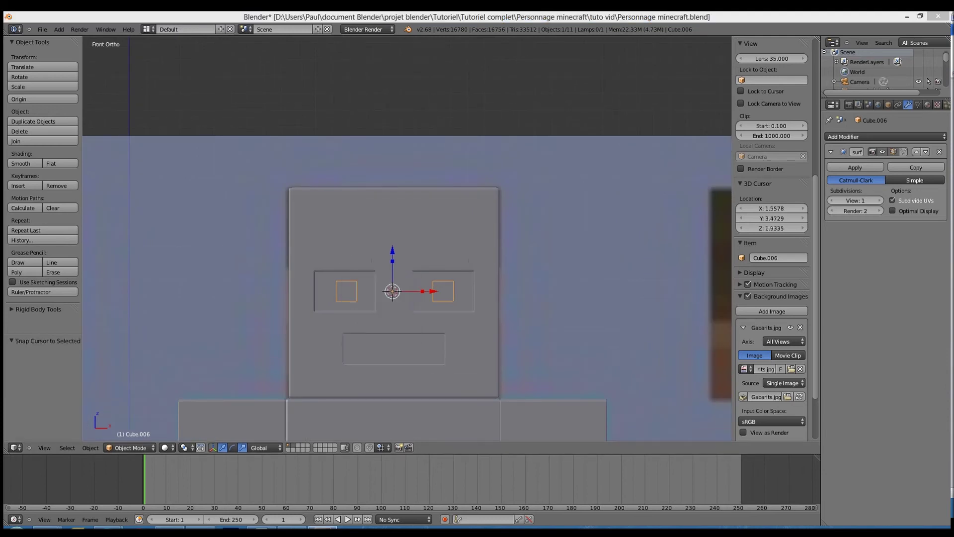
pyautogui.click(580, 303)
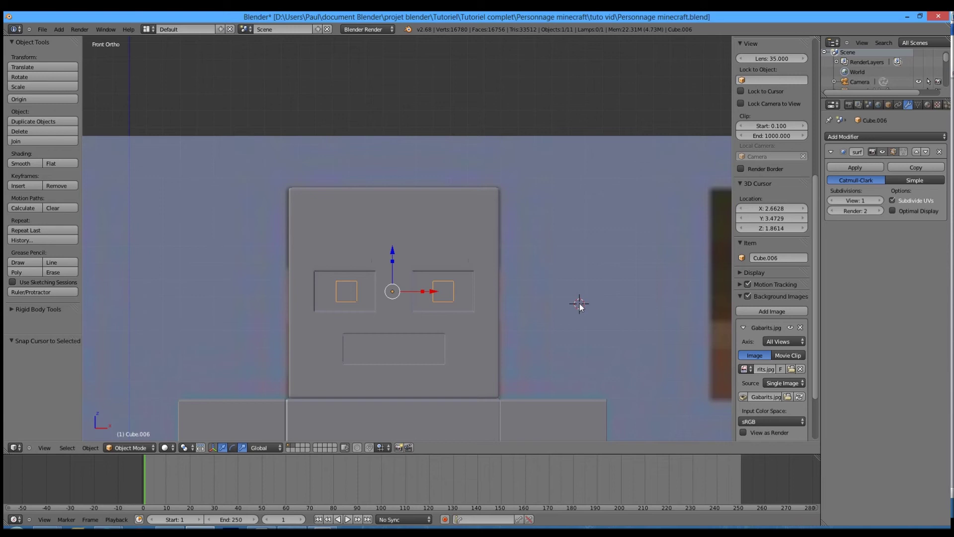
pyautogui.press('space')
pyautogui.press('Escape')
pyautogui.hotkey('shift', 's')
pyautogui.click(415, 272)
# Step: Add a cube at the 3D cursor and scale it to 0.7 in the front view
pyautogui.press('space')
pyautogui.write('add cub')
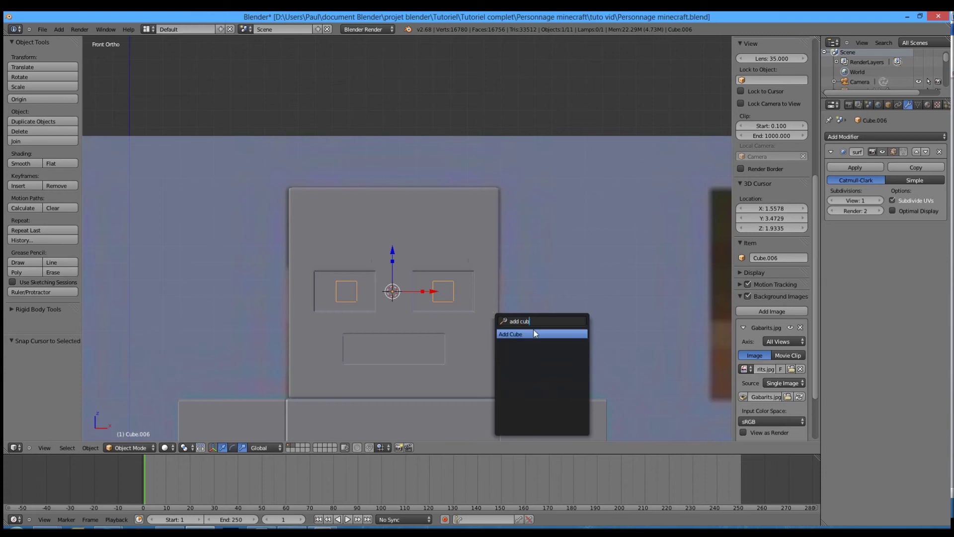
pyautogui.click(535, 333)
pyautogui.press('z')
pyautogui.press('s')
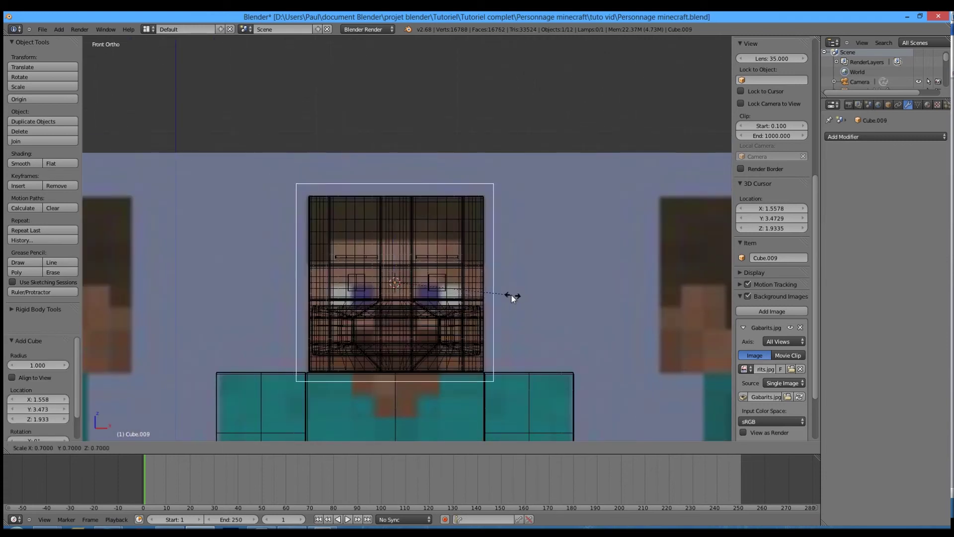
pyautogui.press('Return')
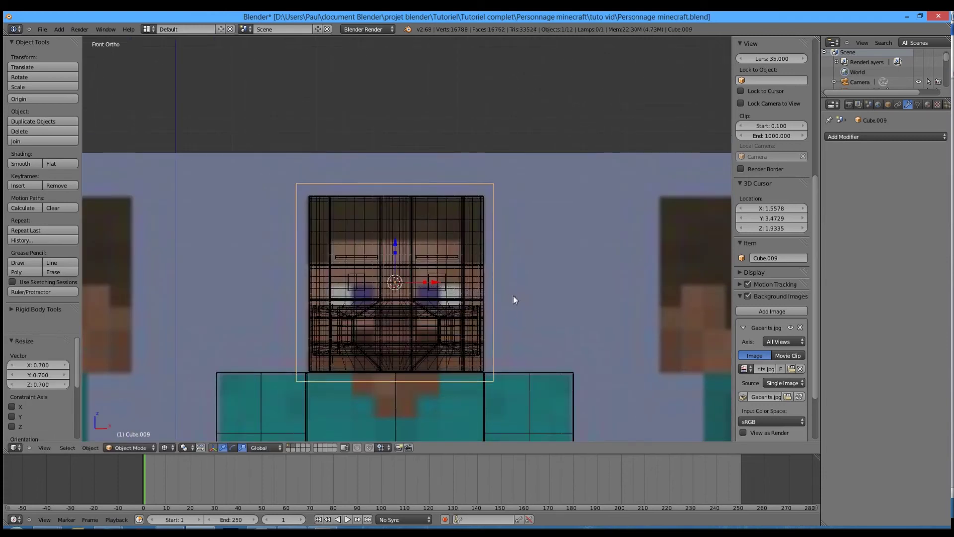
# Step: Shrink the cube until it is slightly larger than the head, and centre it with small X and -0.01 unit Z moves
pyautogui.scroll(2, 514, 296)
pyautogui.press('s')
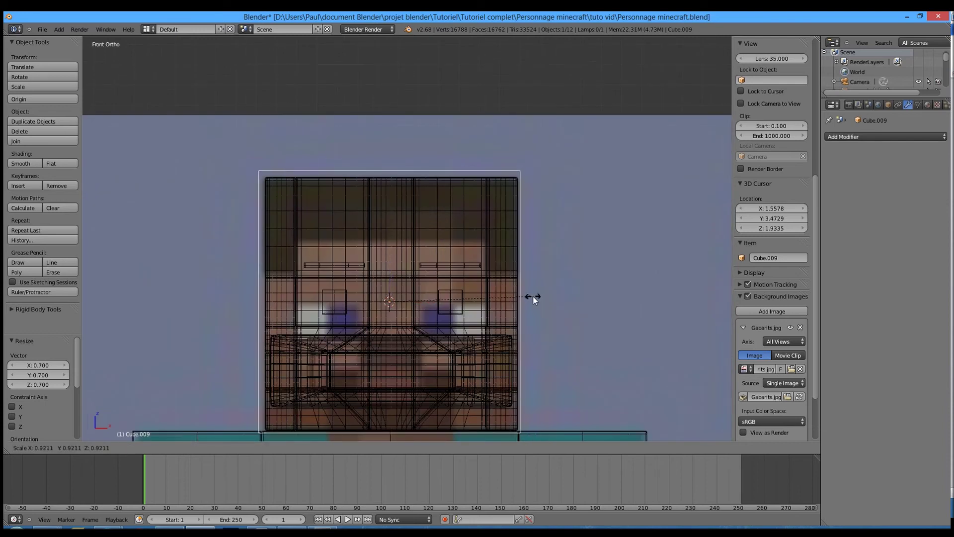
pyautogui.press('Return')
pyautogui.moveTo(430, 302); pyautogui.dragTo(432, 302)
pyautogui.moveTo(390, 264); pyautogui.dragTo(390, 265)
# Step: From the right view, move the cube 0.59 units along Y and -0.004 units along Z so it encloses the head
pyautogui.press('z')
pyautogui.scroll(-2, 550, 278)
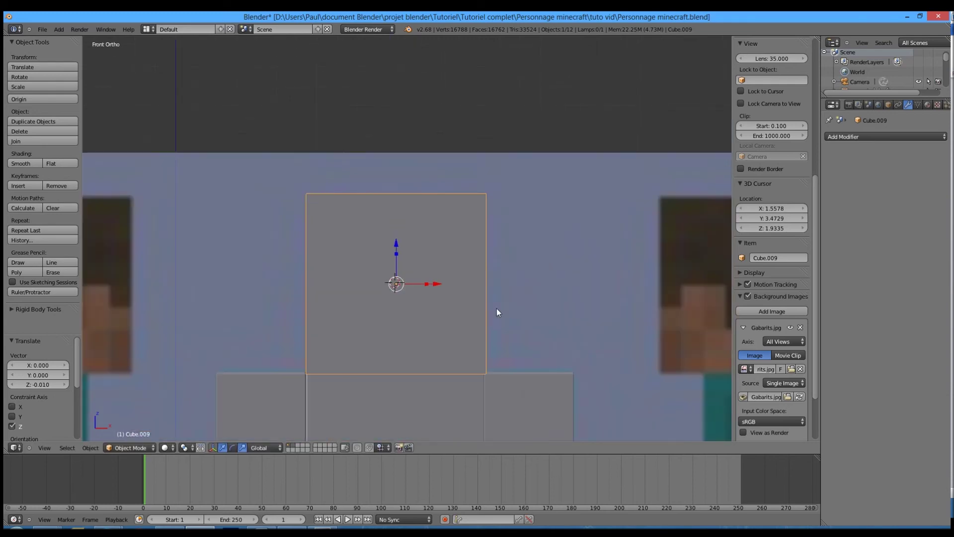
pyautogui.press('KP_3')
pyautogui.press('z')
pyautogui.scroll(3, 455, 322)
pyautogui.moveTo(425, 315); pyautogui.dragTo(569, 313)
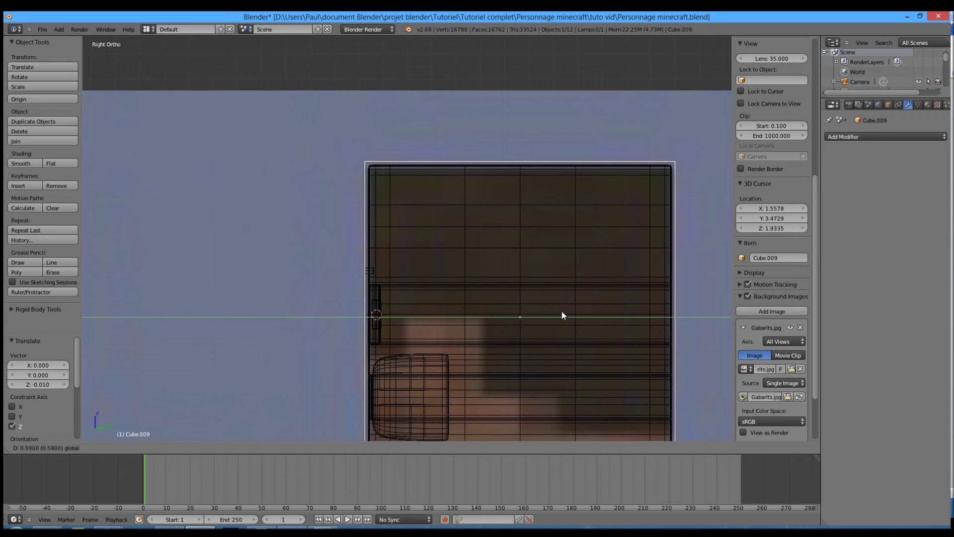
pyautogui.click(562, 315)
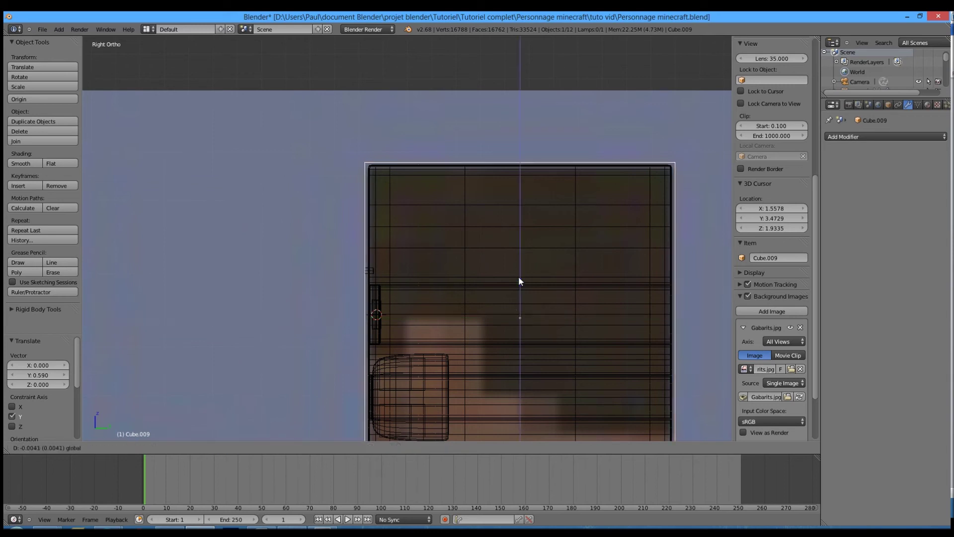
# Step: Select the head object and set its origin to its geometry
pyautogui.rightClick(518, 278)
pyautogui.scroll(-1, 413, 285)
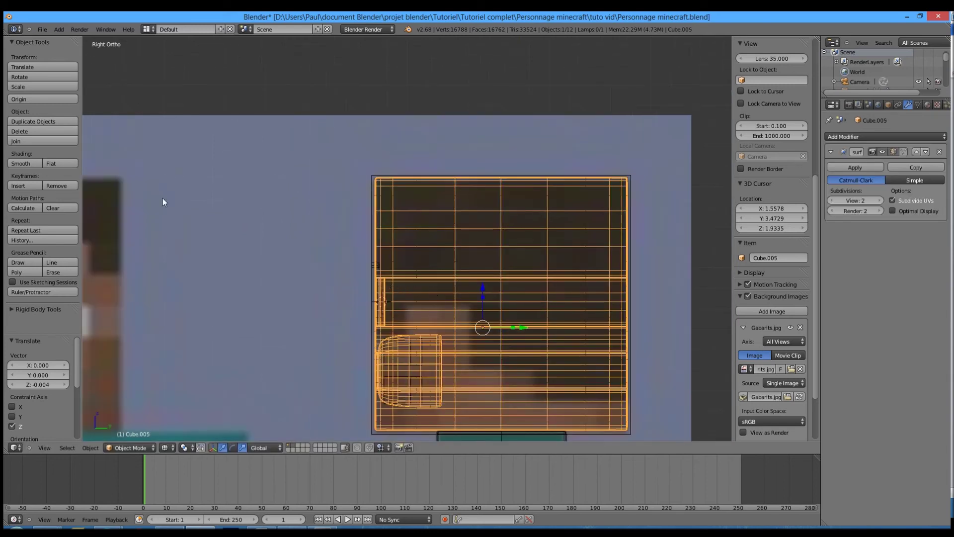
pyautogui.click(40, 97)
pyautogui.click(39, 99)
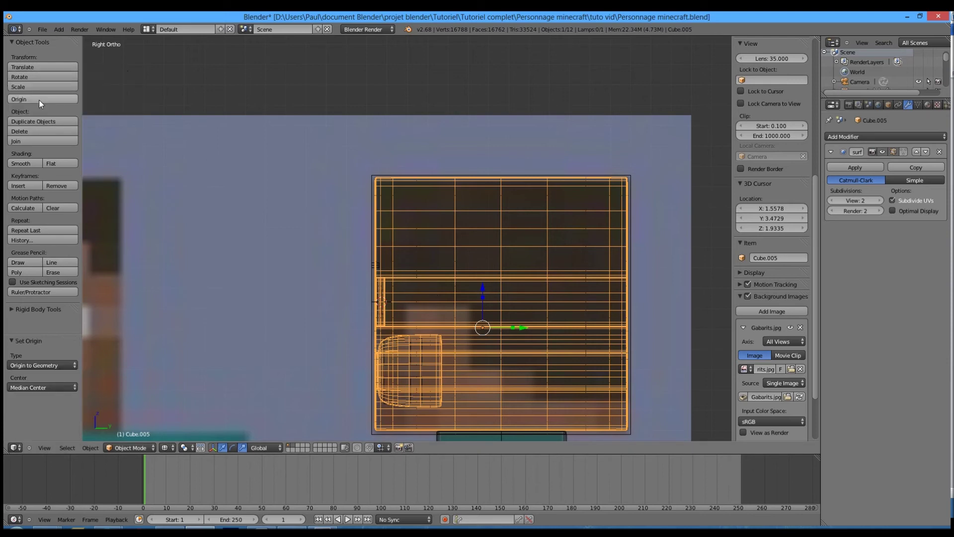
# Step: Reselect the cube enclosing the head and enter Edit Mode with solid shading
pyautogui.rightClick(387, 170)
pyautogui.press('KP_1')
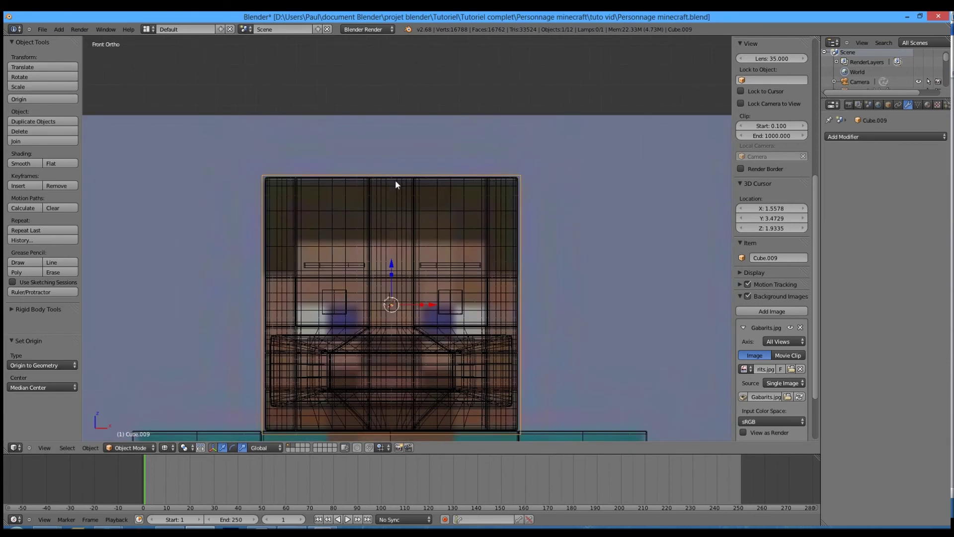
pyautogui.press('z')
pyautogui.moveTo(430, 228); pyautogui.dragTo(417, 321, button='middle')
pyautogui.press('Tab')
# Step: In edge select mode, delete the lower front edge of the enclosing cube
pyautogui.click(280, 449)
pyautogui.rightClick(380, 385)
pyautogui.moveTo(457, 379); pyautogui.dragTo(348, 343, button='middle')
pyautogui.press('x')
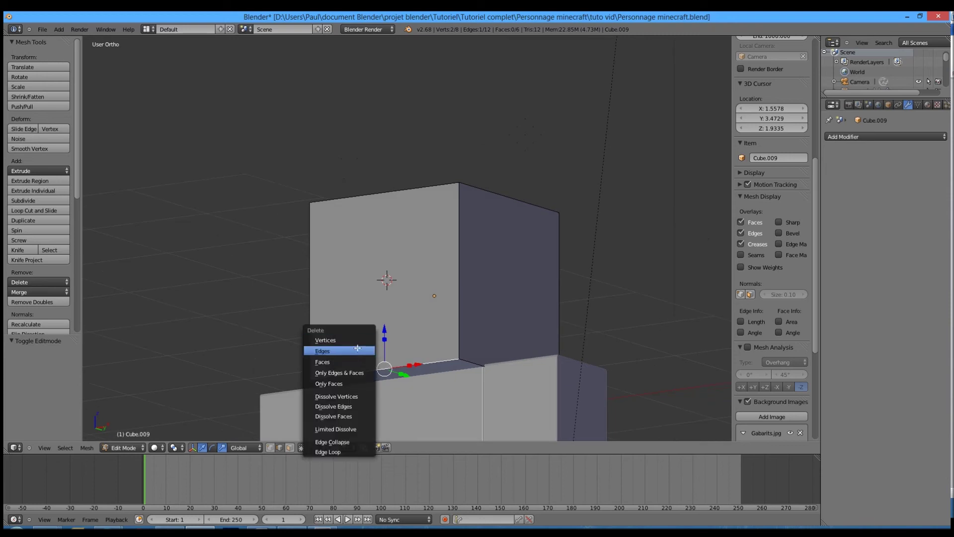
pyautogui.click(358, 350)
# Step: From the right view in wireframe, add four horizontal loop cuts to the hair shell at mid-height and at the reference's lower hair step levels
pyautogui.press('z')
pyautogui.press('z')
pyautogui.press('KP_3')
pyautogui.keyDown('shift'); pyautogui.moveTo(392, 278); pyautogui.dragTo(469, 279, button='middle'); pyautogui.keyUp('shift')
pyautogui.press('z')
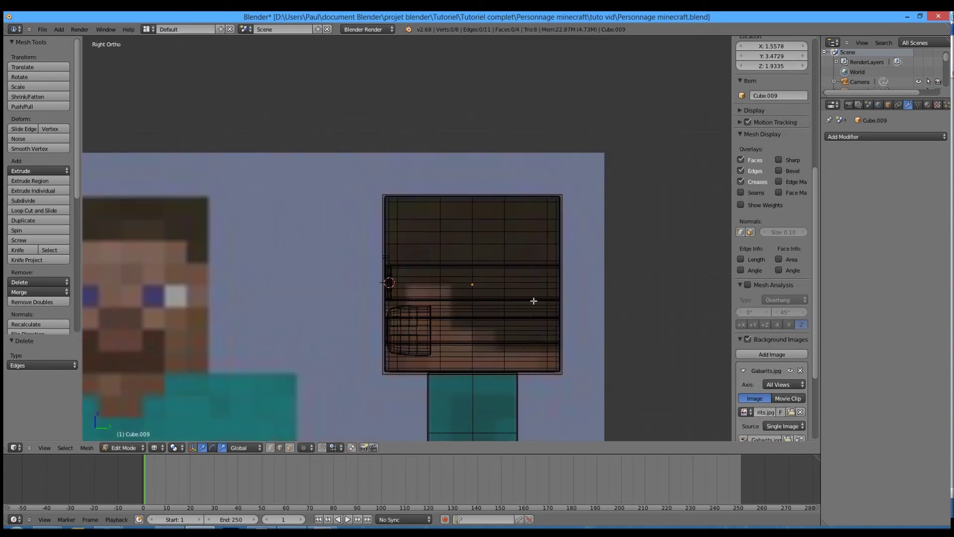
pyautogui.scroll(3, 533, 301)
pyautogui.keyDown('ctrl'); pyautogui.scroll(-3, 588, 331); pyautogui.keyUp('ctrl')
pyautogui.hotkey('ctrl', 'r')
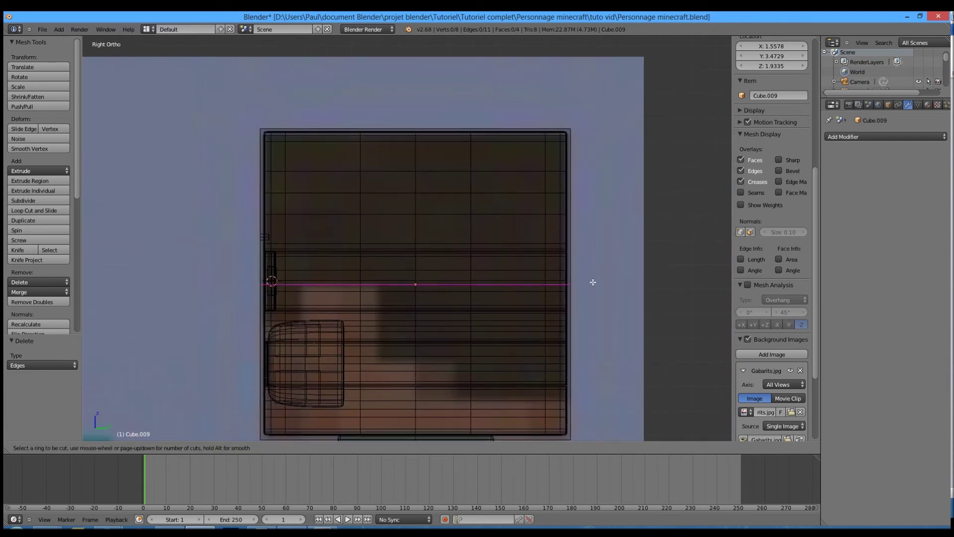
pyautogui.click(592, 281)
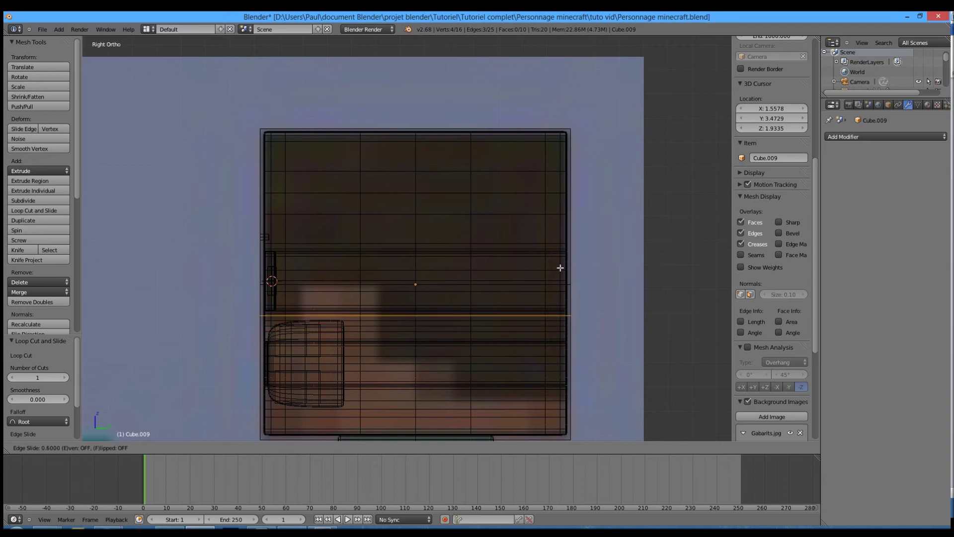
pyautogui.click(581, 322)
pyautogui.scroll(-2, 545, 358)
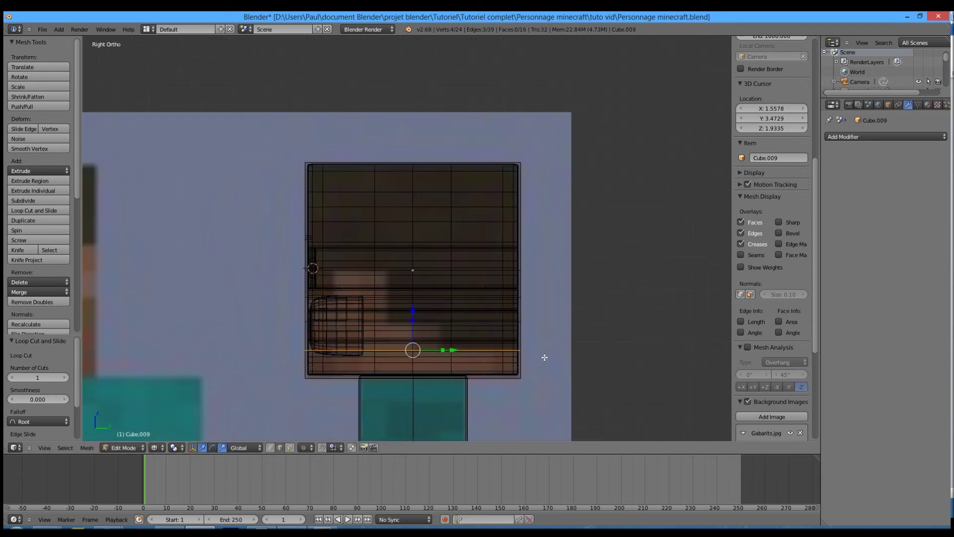
# Step: Add vertical loop cuts at the front and back limits of the reference's bare temple area, shifting the front one 0.040 units along Y
pyautogui.scroll(1, 333, 201)
pyautogui.hotkey('ctrl', 'r')
pyautogui.click(155, 136)
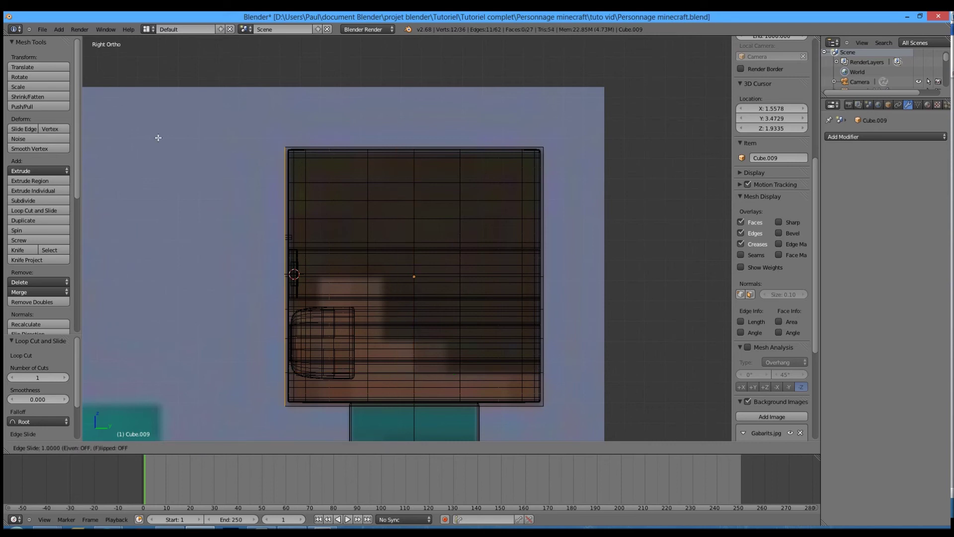
pyautogui.click(239, 147)
pyautogui.scroll(5, 341, 274)
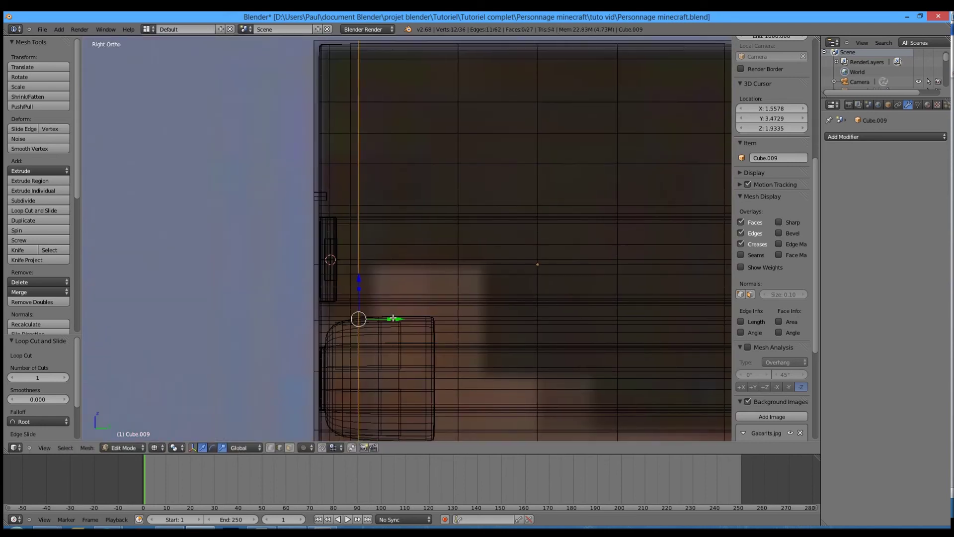
pyautogui.hotkey('ctrl', 'r')
pyautogui.click(395, 378)
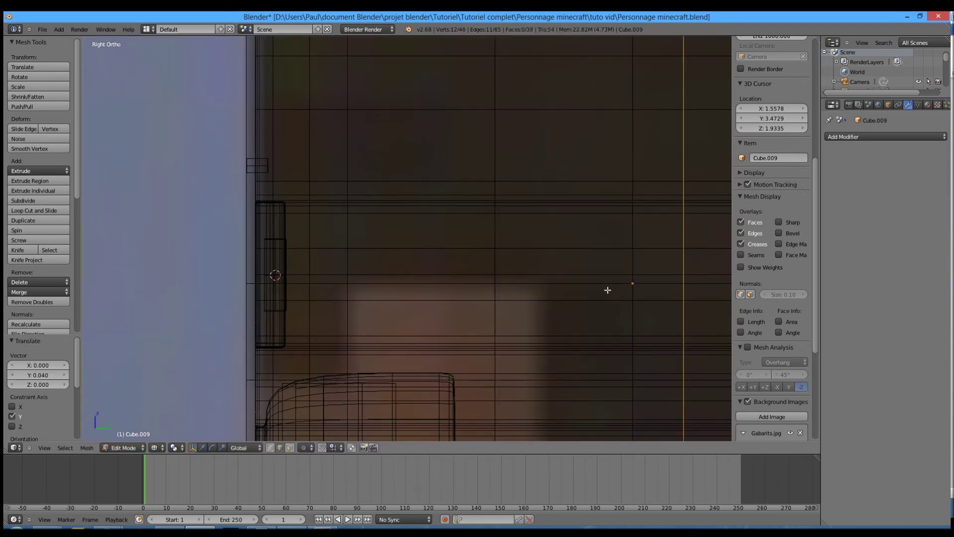
pyautogui.click(467, 291)
# Step: Add a third vertical loop cut at the reference's rear hair step and check the cuts in solid shading
pyautogui.scroll(-5, 507, 304)
pyautogui.scroll(3, 509, 285)
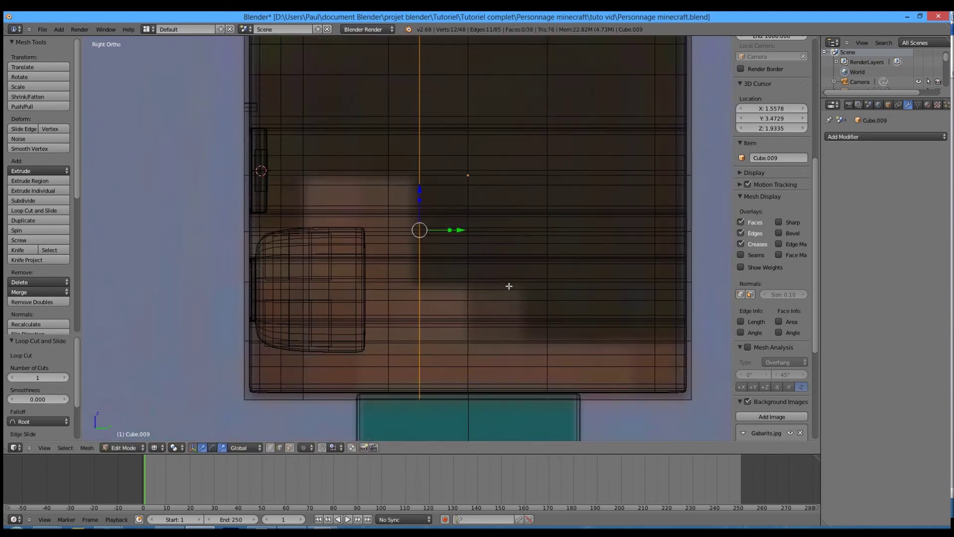
pyautogui.hotkey('ctrl', 'r')
pyautogui.click(536, 301)
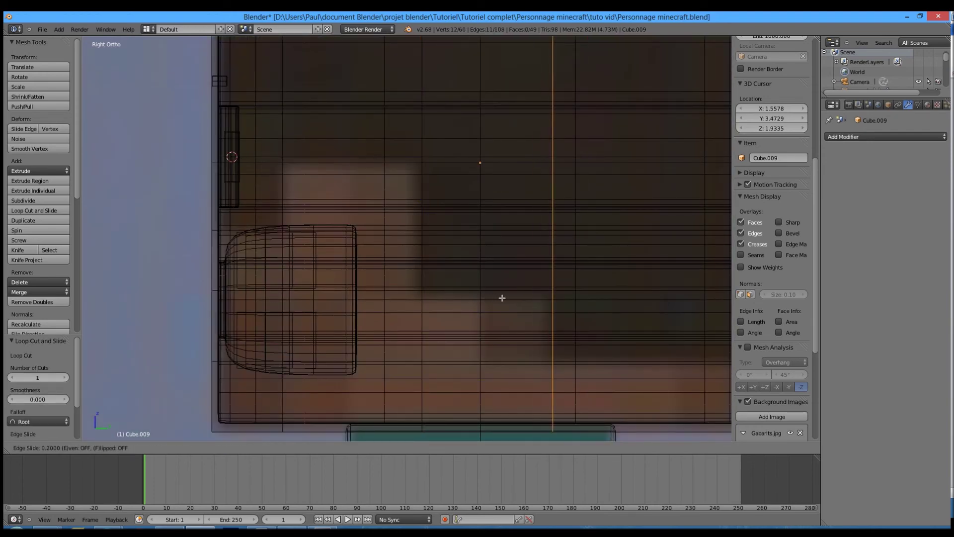
pyautogui.click(499, 297)
pyautogui.scroll(-4, 451, 265)
pyautogui.moveTo(450, 265); pyautogui.dragTo(497, 287, button='middle')
pyautogui.press('z')
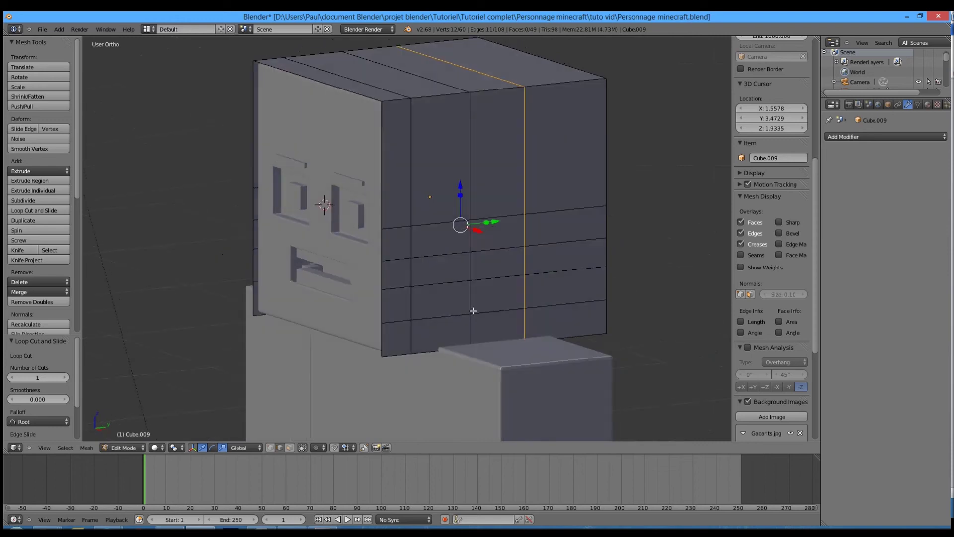
# Step: From the right view, delete the shell faces covering the reference's skin areas on both sides, leaving the stepped hair outline
pyautogui.press('a')
pyautogui.press('KP_3')
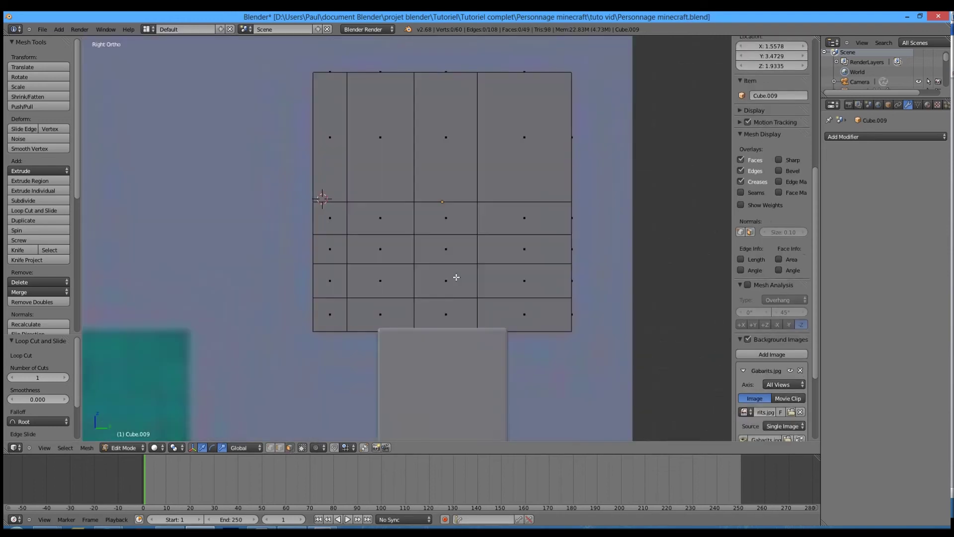
pyautogui.press('z')
pyautogui.press('b')
pyautogui.moveTo(352, 201); pyautogui.dragTo(416, 332)
pyautogui.press('b')
pyautogui.moveTo(273, 240); pyautogui.dragTo(368, 335)
pyautogui.press('b')
pyautogui.moveTo(419, 267); pyautogui.dragTo(586, 341)
pyautogui.press('b')
pyautogui.press('x')
pyautogui.press('Up')
pyautogui.press('Down')
pyautogui.press('Down')
pyautogui.press('Return')
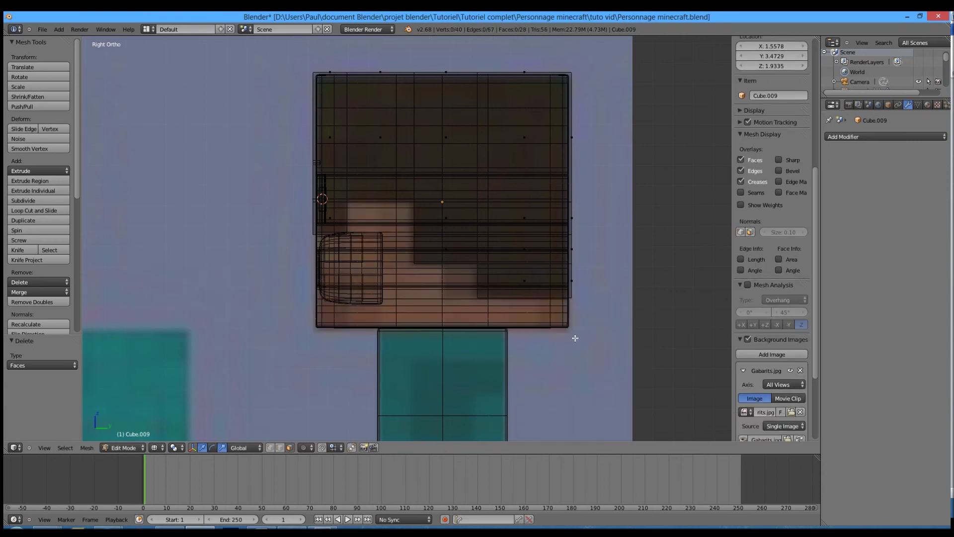
# Step: Examine the trimmed hair shell against the face and front reference in solid and wireframe shading
pyautogui.press('z')
pyautogui.moveTo(421, 208); pyautogui.dragTo(620, 229, button='middle')
pyautogui.press('Tab')
pyautogui.press('z')
pyautogui.press('KP_1')
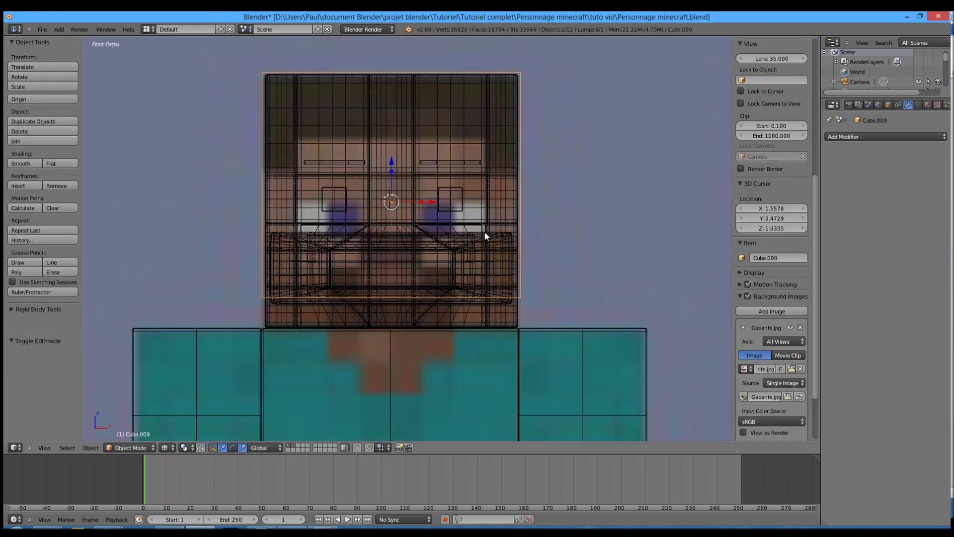
pyautogui.scroll(2, 522, 107)
pyautogui.press('Tab')
pyautogui.press('z')
pyautogui.press('z')
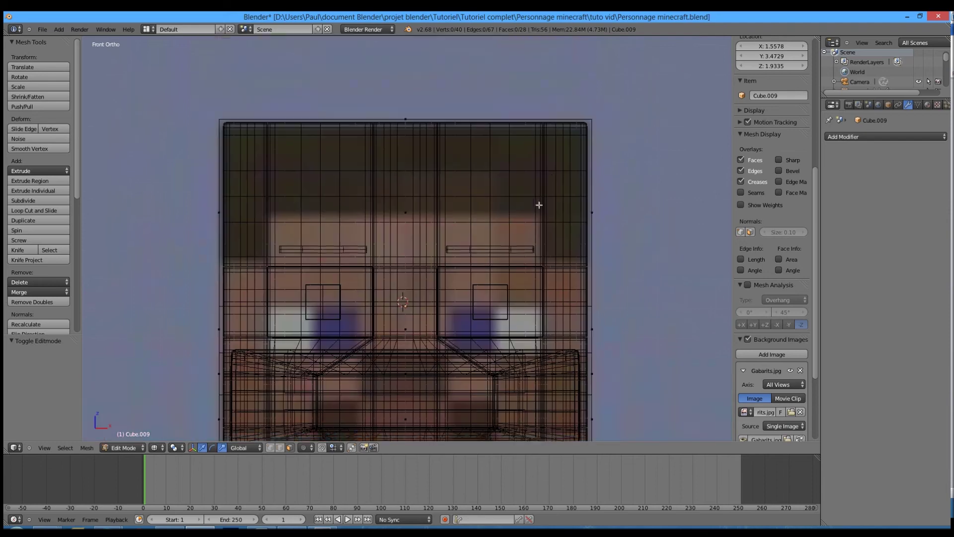
pyautogui.press('z')
pyautogui.moveTo(530, 204)
pyautogui.mouseDown(button='middle')
pyautogui.moveTo(390, 232)
pyautogui.moveTo(455, 215)
pyautogui.mouseUp(button='middle')
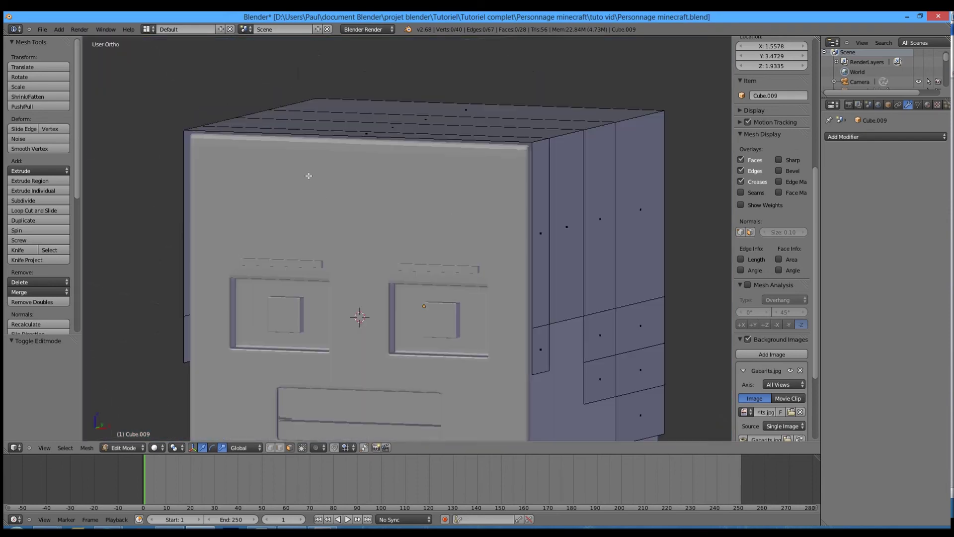
# Step: From the front view, add two horizontal loop cuts to the upper shell at the fringe line and the bottom of the side locks
pyautogui.press('z')
pyautogui.press('KP_1')
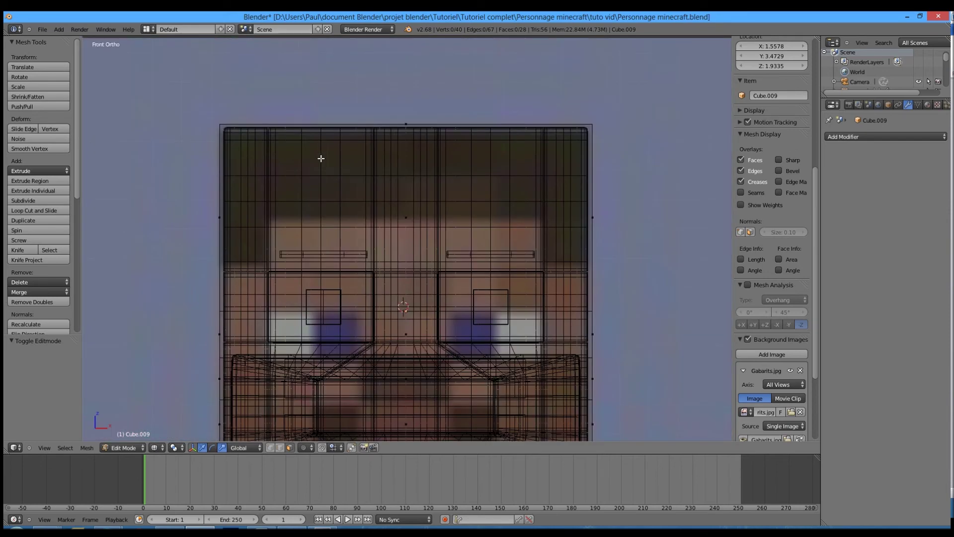
pyautogui.hotkey('ctrl', 'r')
pyautogui.click(565, 203)
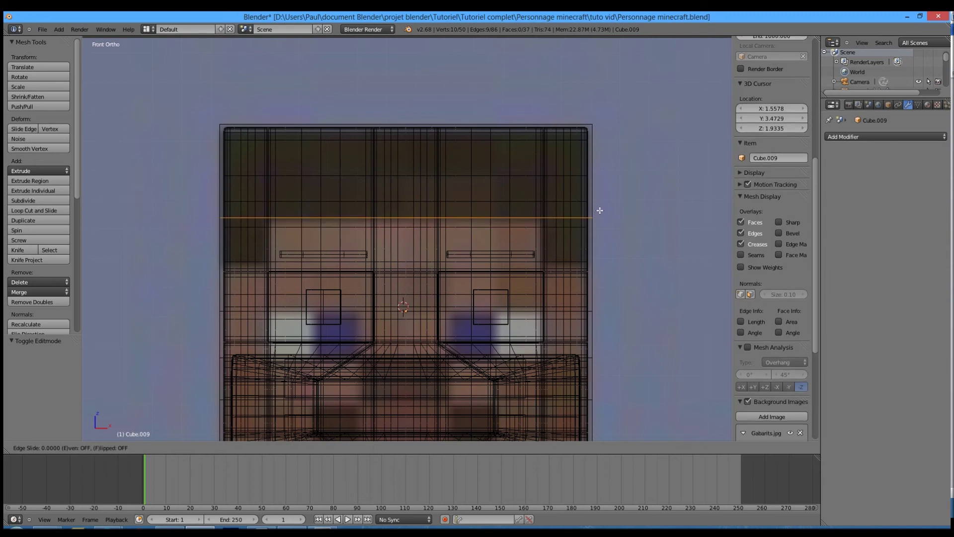
pyautogui.click(599, 209)
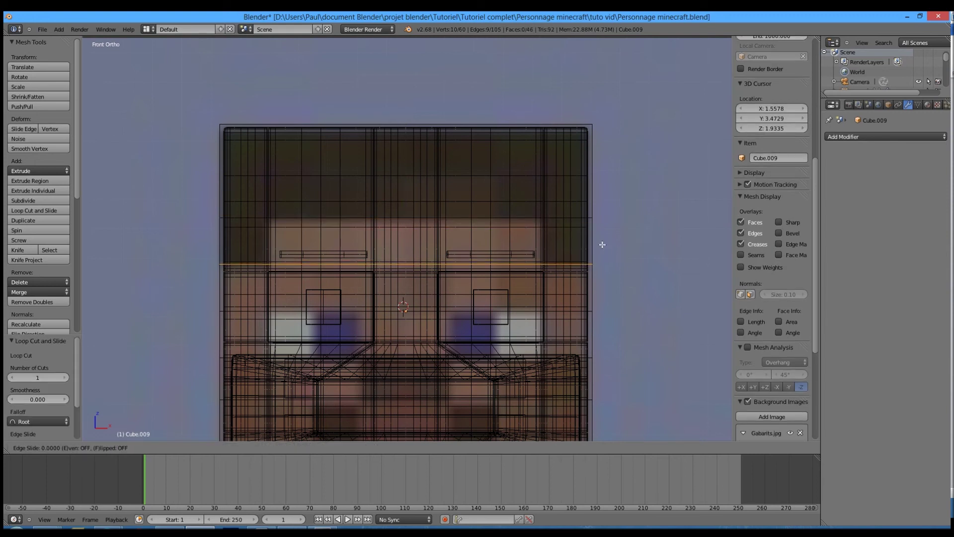
pyautogui.hotkey('ctrl', 'space')
pyautogui.press('z')
pyautogui.moveTo(483, 174); pyautogui.dragTo(456, 189, button='middle')
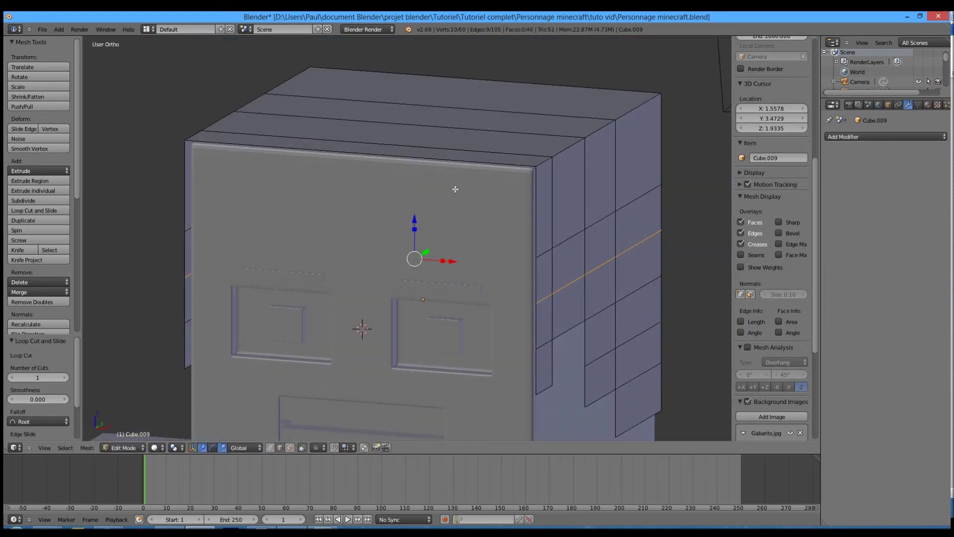
# Step: Add two vertical loop cuts at the inner borders of both side locks, shifting one of them 0.02 units along X
pyautogui.press('KP_1')
pyautogui.press('z')
pyautogui.hotkey('ctrl', 'r')
pyautogui.click(556, 122)
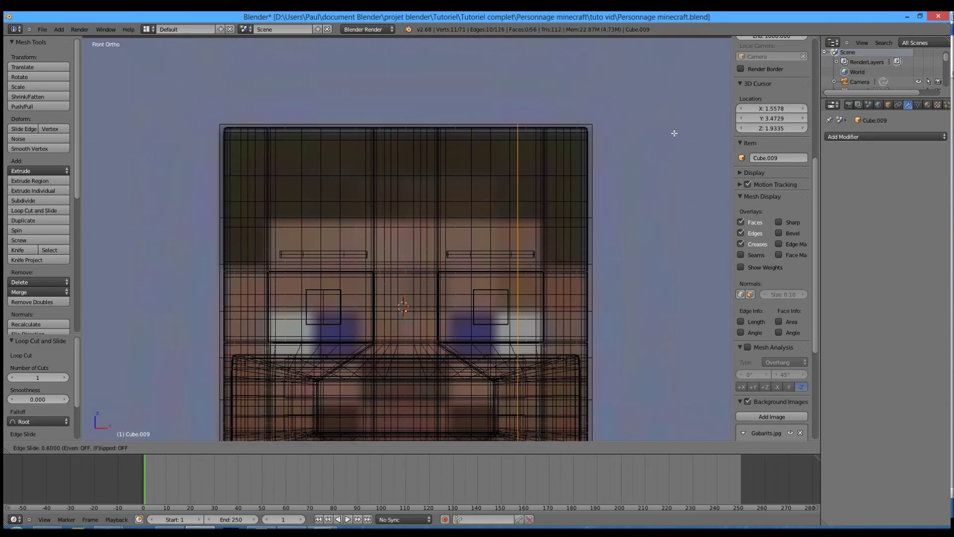
pyautogui.click(684, 134)
pyautogui.scroll(2, 561, 241)
pyautogui.moveTo(635, 242); pyautogui.dragTo(643, 239)
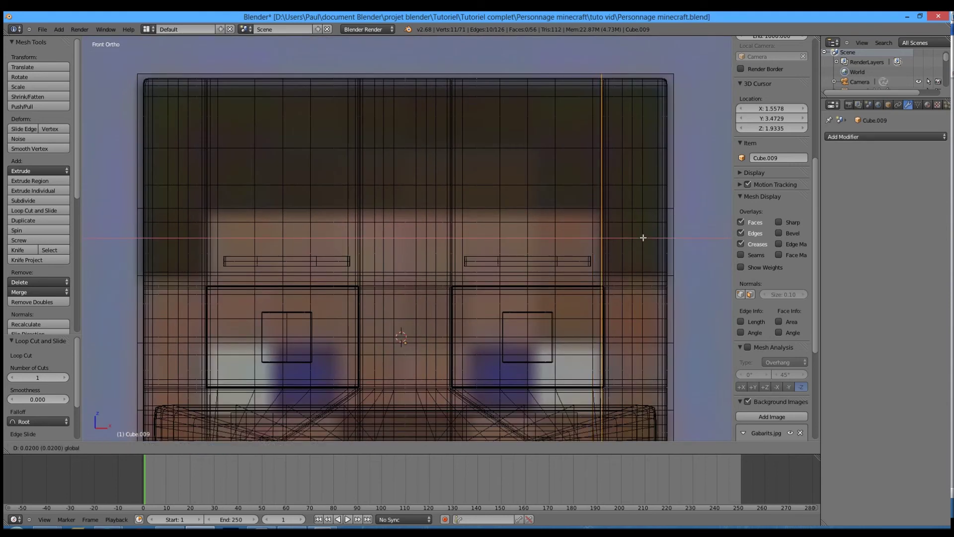
pyautogui.hotkey('ctrl', 'r')
pyautogui.click(260, 96)
pyautogui.click(262, 98)
pyautogui.scroll(-3, 440, 160)
pyautogui.press('z')
pyautogui.moveTo(440, 160); pyautogui.dragTo(315, 337, button='middle')
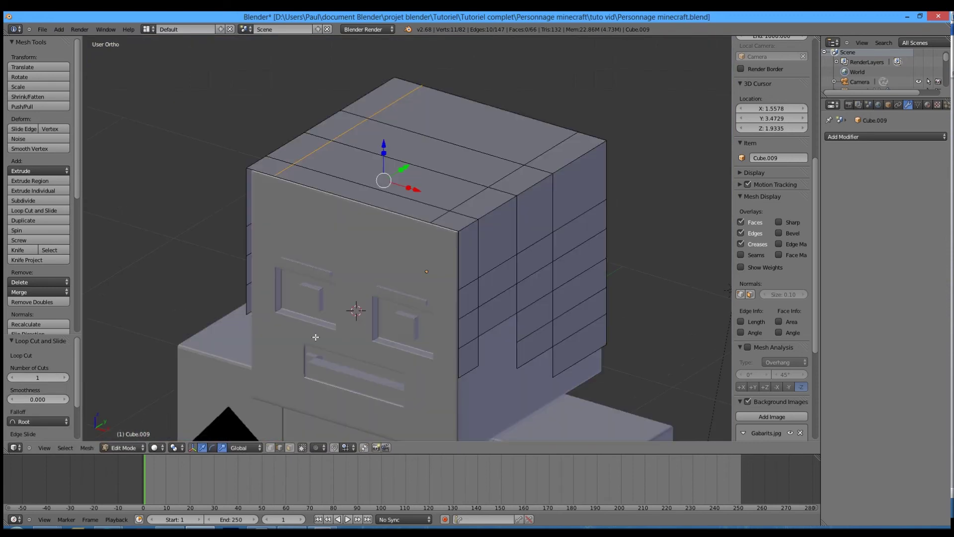
# Step: In vertex mode, extrude the four vertices of the shell's top front edge 0.3 units down and lower them another 0.02 units to the fringe line
pyautogui.click(271, 447)
pyautogui.press('b')
pyautogui.rightClick(240, 153)
pyautogui.press('a')
pyautogui.press('b')
pyautogui.moveTo(235, 164); pyautogui.dragTo(278, 181)
pyautogui.keyDown('shift'); pyautogui.rightClick(431, 222); pyautogui.keyUp('shift')
pyautogui.keyDown('shift'); pyautogui.rightClick(461, 230); pyautogui.keyUp('shift')
pyautogui.press('KP_1')
pyautogui.press('z')
pyautogui.press('e')
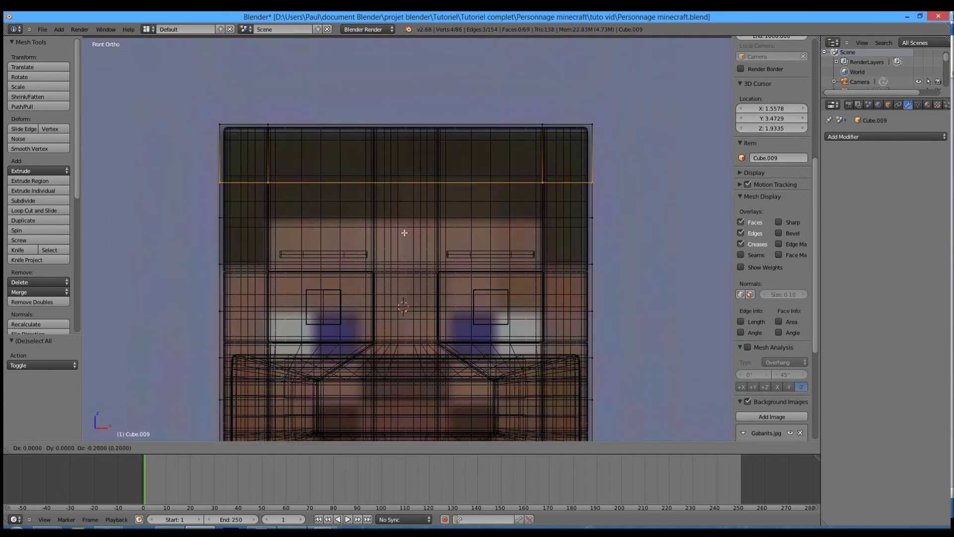
pyautogui.click(407, 253)
pyautogui.scroll(5, 407, 149)
pyautogui.moveTo(406, 133); pyautogui.dragTo(401, 145)
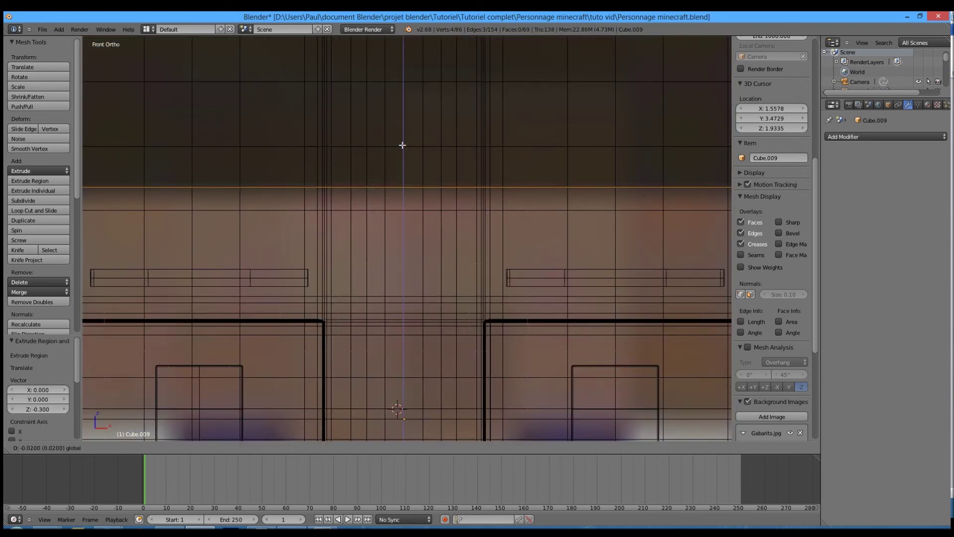
# Step: Select all shell vertices at the fringe line from the front view and flatten them by scaling Z to 0
pyautogui.scroll(-5, 400, 145)
pyautogui.press('b')
pyautogui.moveTo(128, 177); pyautogui.dragTo(537, 178)
pyautogui.scroll(4, 643, 187)
pyautogui.moveTo(643, 186); pyautogui.dragTo(454, 234, button='middle')
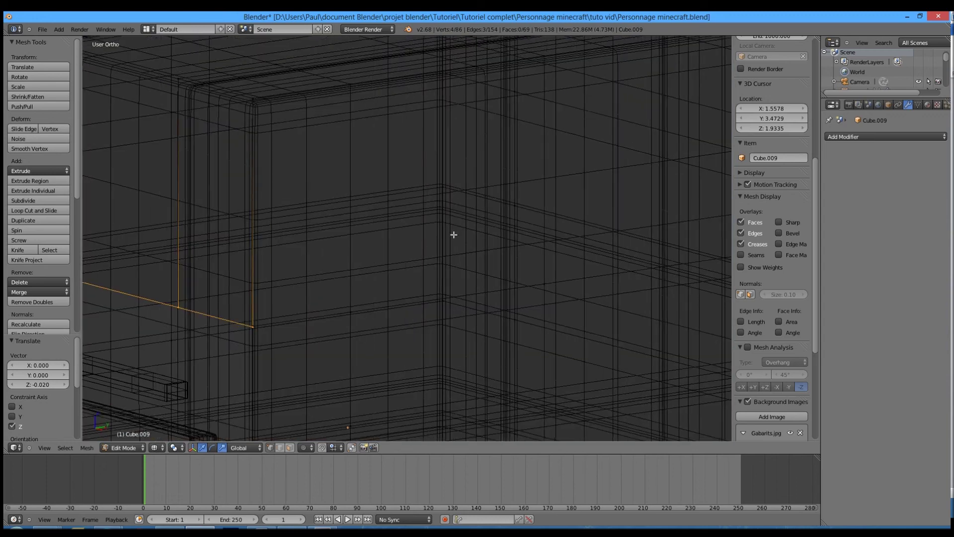
pyautogui.rightClick(253, 328)
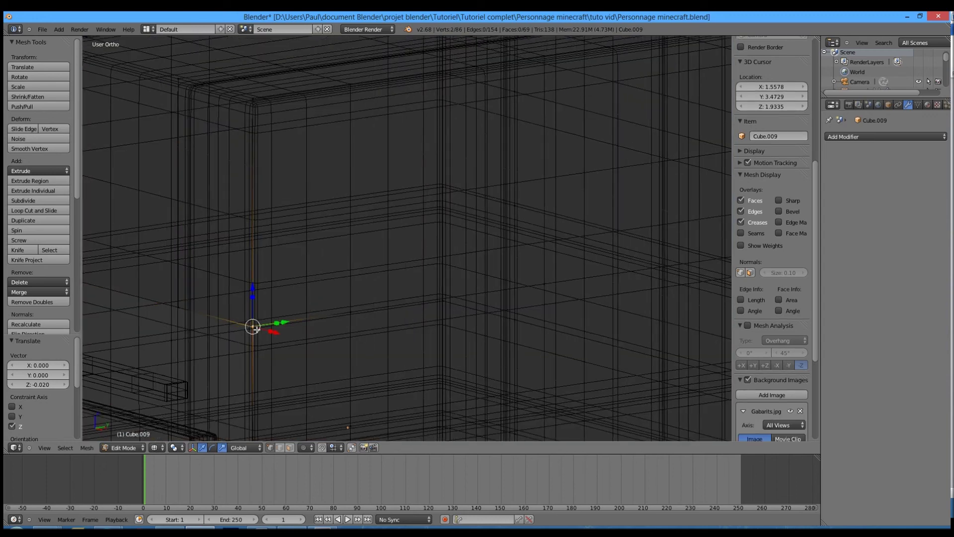
pyautogui.press('KP_1')
pyautogui.scroll(-5, 315, 315)
pyautogui.press('a')
pyautogui.press('b')
pyautogui.moveTo(126, 224); pyautogui.dragTo(503, 256)
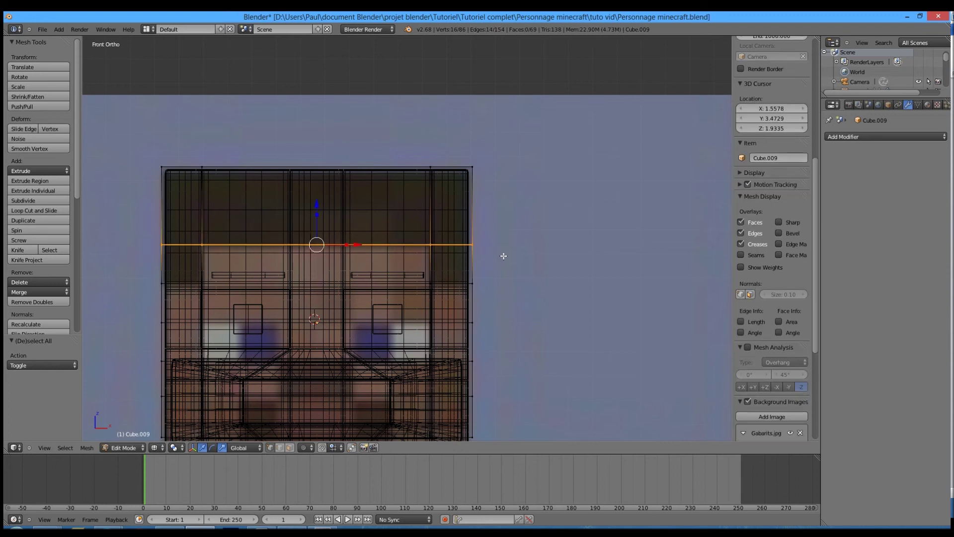
pyautogui.write('sz')
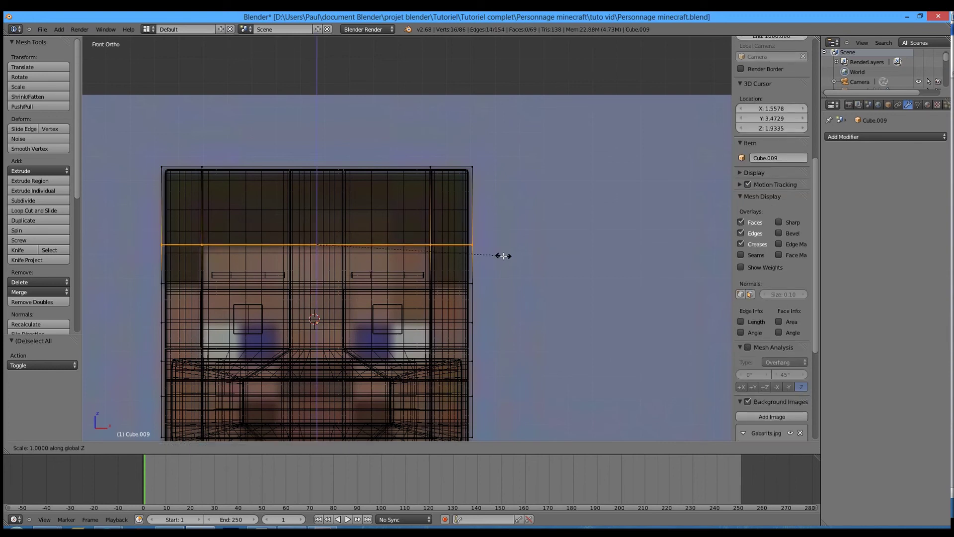
pyautogui.write('0')
pyautogui.press('Return')
# Step: Remove doubles on the flattened vertex row and test the weld by grabbing the front corner vertex
pyautogui.press('w')
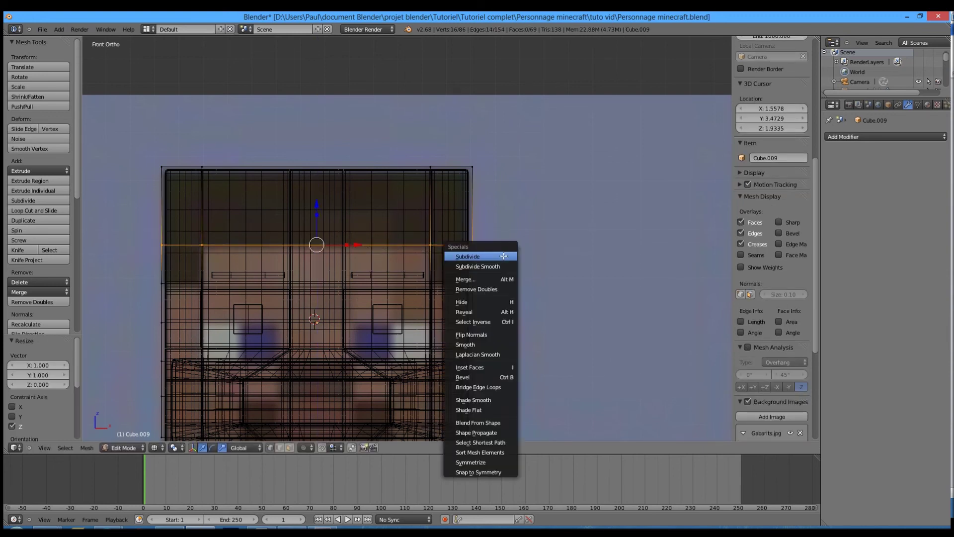
pyautogui.click(510, 290)
pyautogui.moveTo(472, 278); pyautogui.dragTo(463, 181, button='middle')
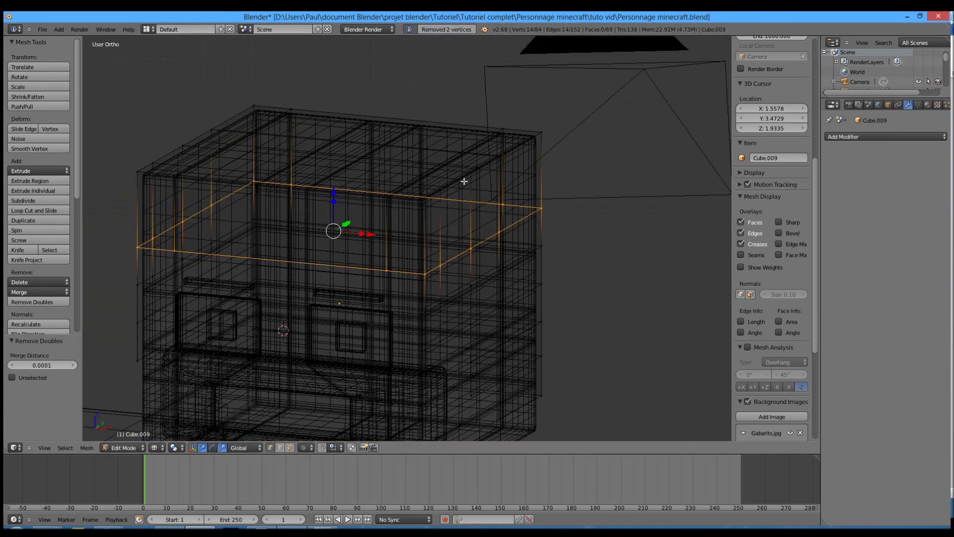
pyautogui.rightClick(431, 279)
pyautogui.scroll(4, 436, 278)
pyautogui.press('g')
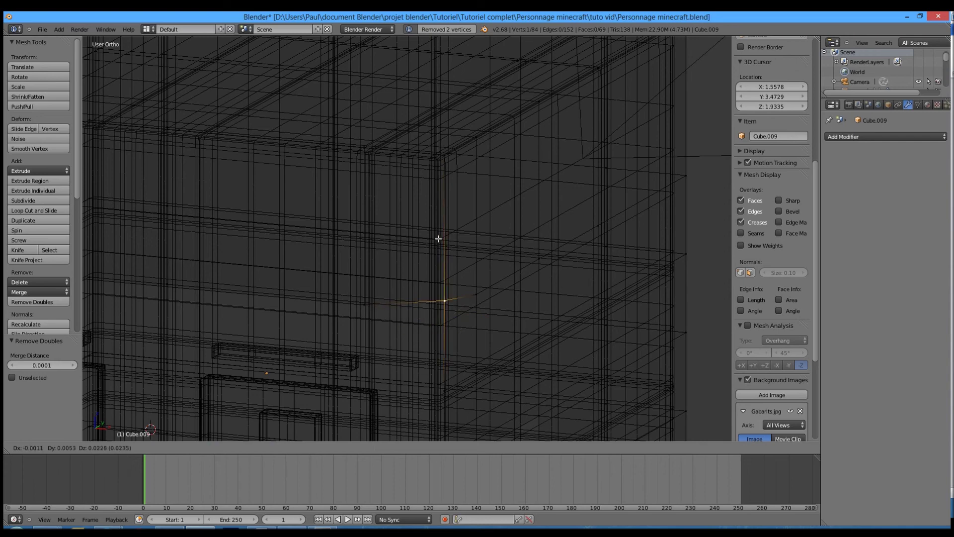
pyautogui.rightClick(439, 238)
# Step: In edge mode, select the two short bottom edges of the side locks on the shell's front and extrude them 0.16 units down
pyautogui.keyDown('shift'); pyautogui.moveTo(328, 283); pyautogui.dragTo(407, 284, button='middle'); pyautogui.keyUp('shift')
pyautogui.moveTo(170, 246); pyautogui.dragTo(349, 254, button='middle')
pyautogui.rightClick(181, 269)
pyautogui.press('KP_1')
pyautogui.scroll(-2, 326, 281)
pyautogui.keyDown('shift'); pyautogui.rightClick(329, 255); pyautogui.keyUp('shift')
pyautogui.keyDown('shift'); pyautogui.moveTo(593, 267); pyautogui.dragTo(563, 267, button='middle'); pyautogui.keyUp('shift')
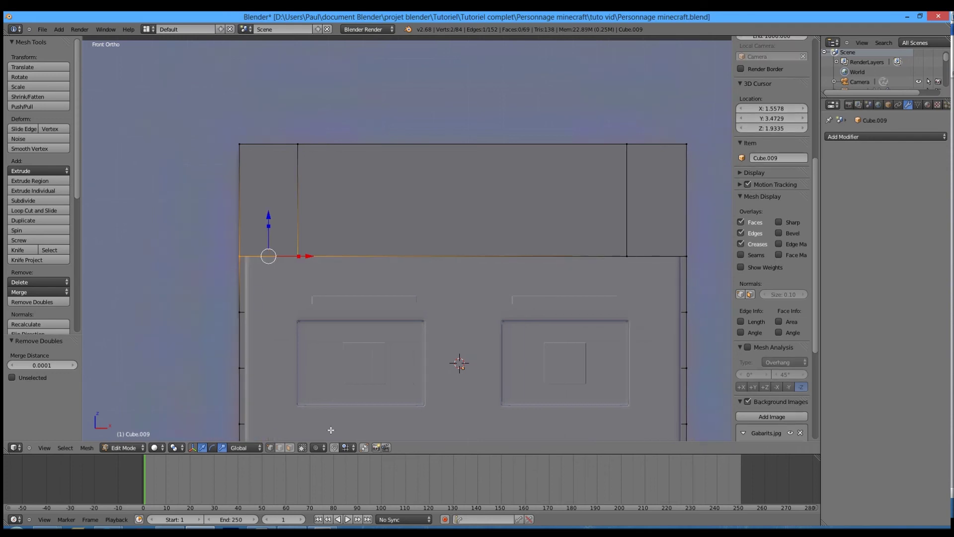
pyautogui.click(281, 447)
pyautogui.moveTo(282, 254); pyautogui.dragTo(635, 282, button='middle')
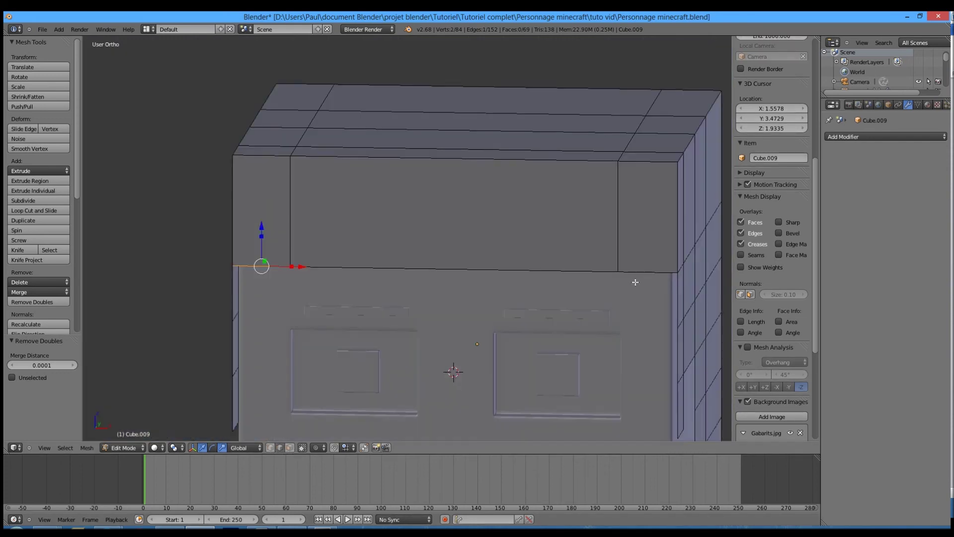
pyautogui.press('KP_1')
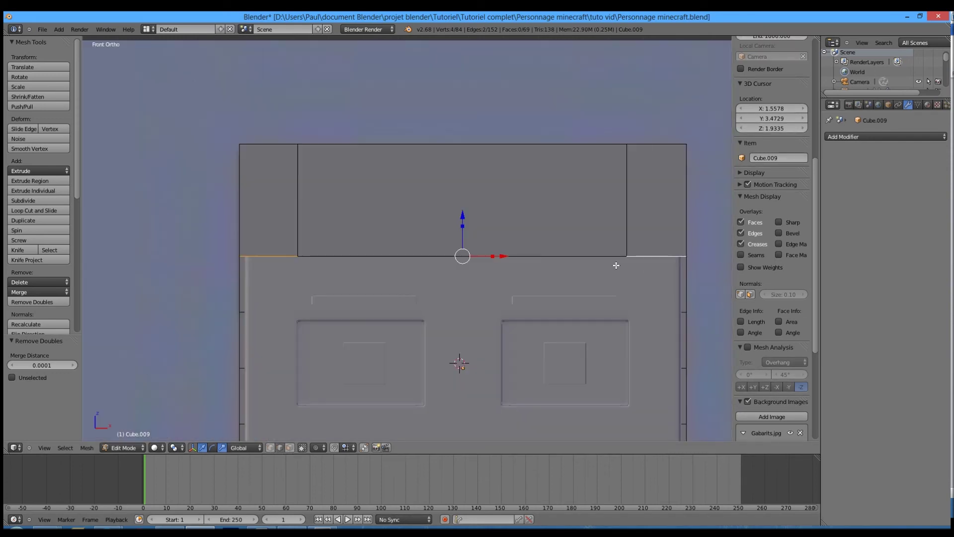
pyautogui.keyDown('shift'); pyautogui.moveTo(597, 249); pyautogui.dragTo(519, 214, button='middle'); pyautogui.keyUp('shift')
pyautogui.press('e')
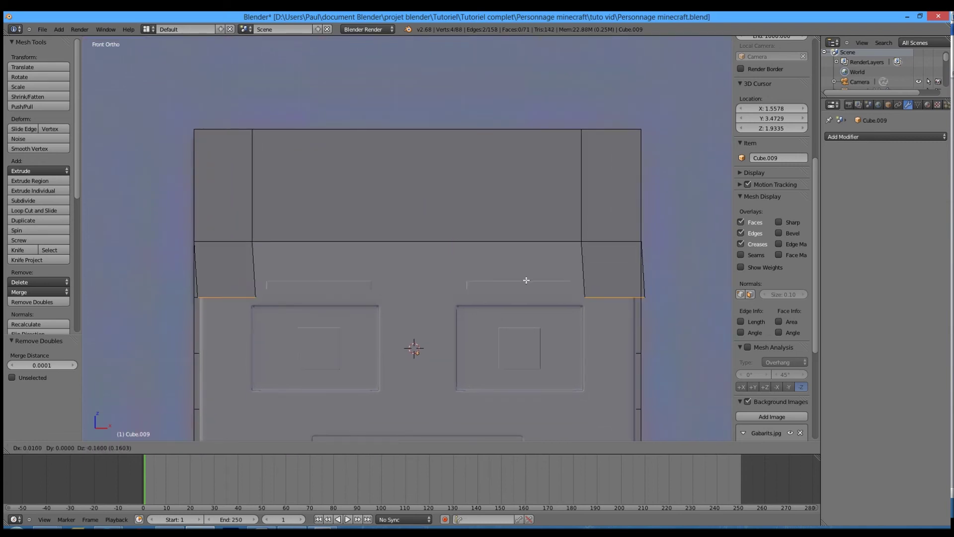
pyautogui.click(526, 281)
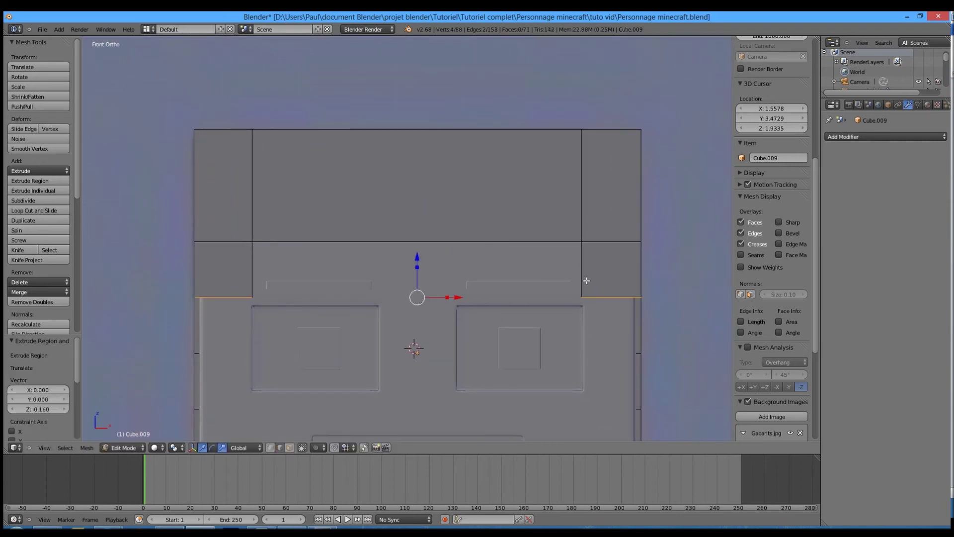
# Step: Box-select all shell vertices at the level of the locks' lower ends, flatten them by scaling Z to 0, and remove doubles
pyautogui.press('z')
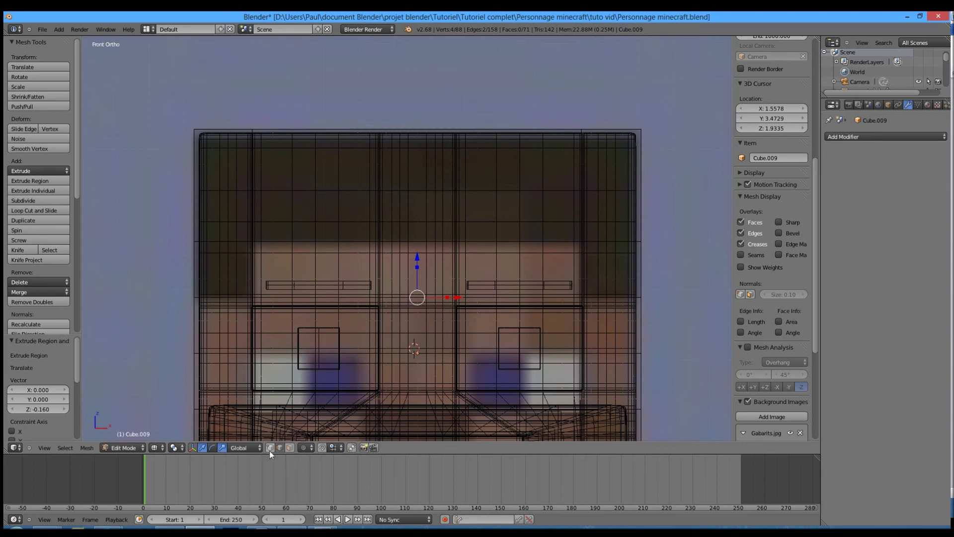
pyautogui.press('b')
pyautogui.moveTo(144, 269); pyautogui.dragTo(646, 306)
pyautogui.press('s')
pyautogui.press('z')
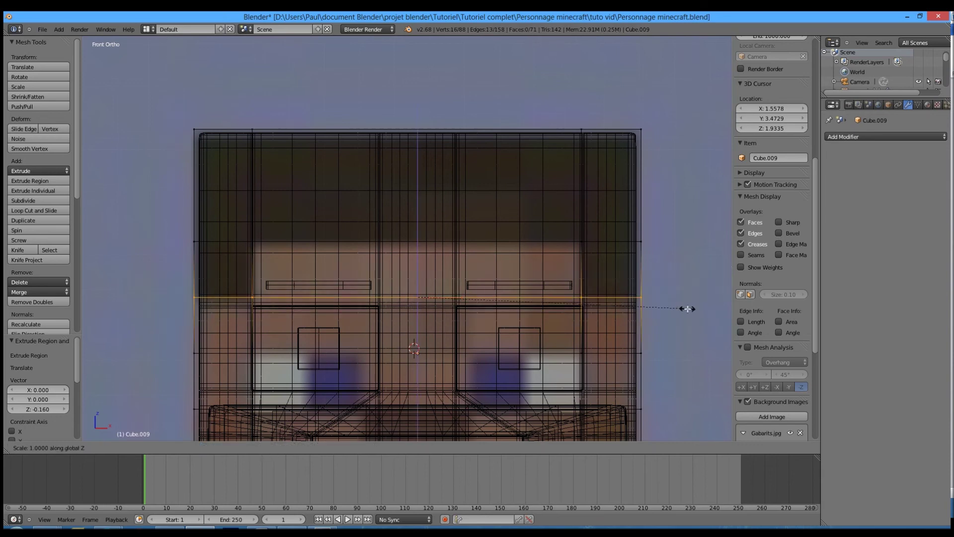
pyautogui.press('0')
pyautogui.press('Return')
pyautogui.press('w')
pyautogui.click(686, 309)
pyautogui.moveTo(686, 309); pyautogui.dragTo(584, 282, button='middle')
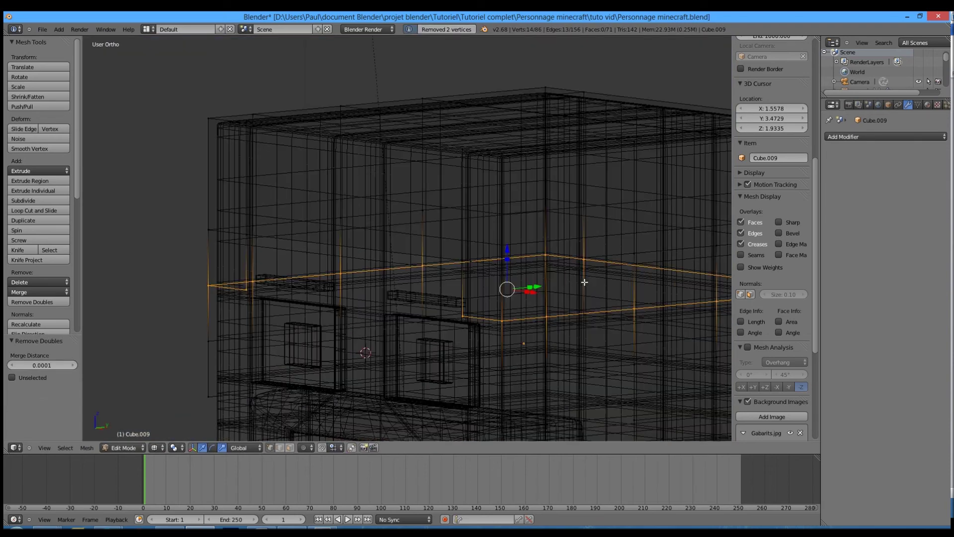
# Step: Leave edit mode and examine the hair shell's outline around the face in solid shading from the side and front
pyautogui.press('z')
pyautogui.scroll(-2, 547, 288)
pyautogui.press('Tab')
pyautogui.scroll(-4, 482, 294)
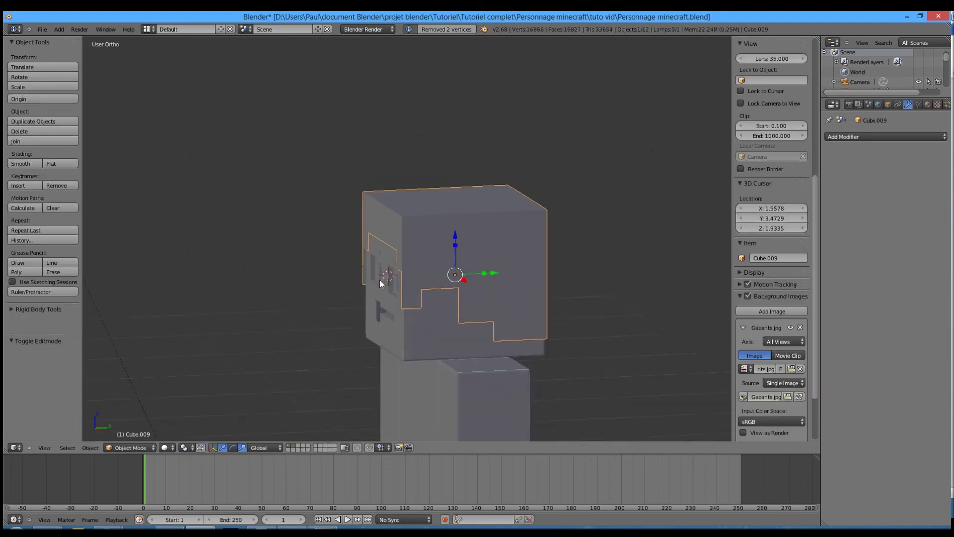
pyautogui.moveTo(380, 284); pyautogui.dragTo(471, 276, button='middle')
pyautogui.scroll(6, 471, 276)
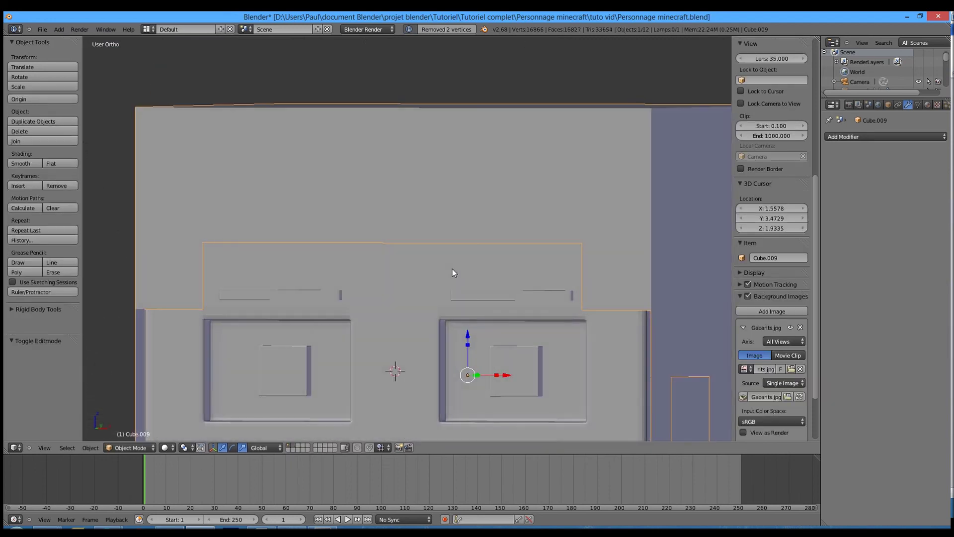
pyautogui.press('KP_1')
pyautogui.scroll(-5, 453, 272)
# Step: Add a Solidify modifier to the hair shell with a thickness of 0.03
pyautogui.click(921, 137)
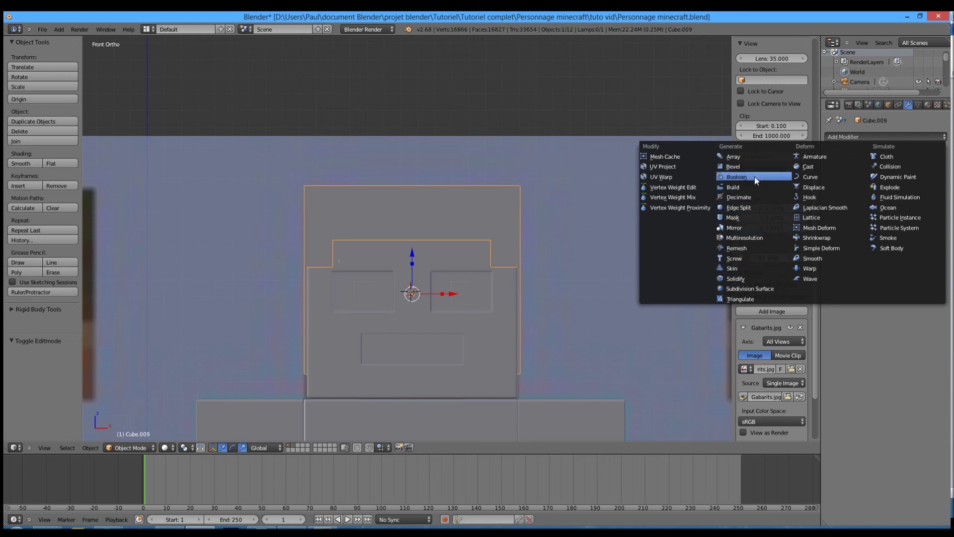
pyautogui.click(757, 278)
pyautogui.scroll(3, 446, 271)
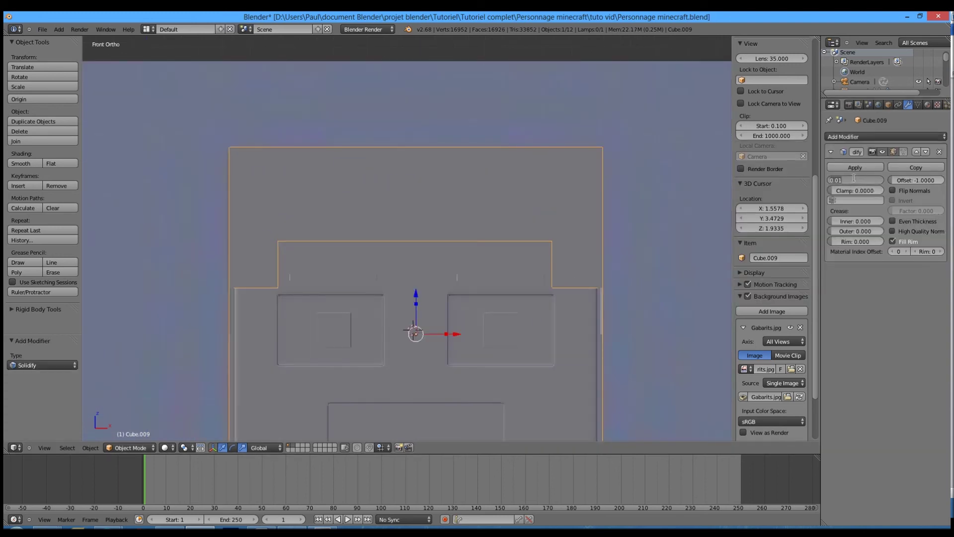
pyautogui.moveTo(545, 241); pyautogui.dragTo(456, 235, button='middle')
pyautogui.press('KP_1')
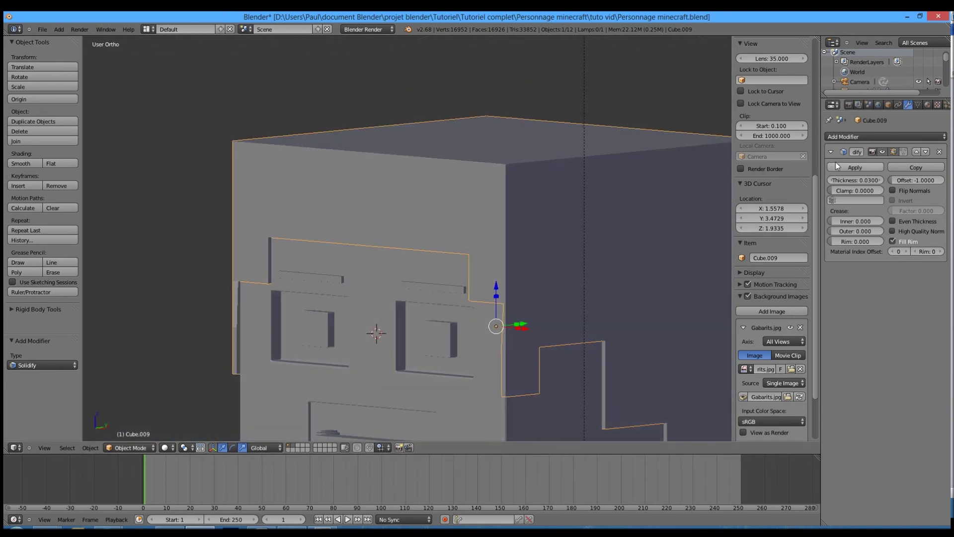
# Step: Add a Subdivision Surface modifier with 2 view subdivisions to the hair shell and return to edit mode with nothing selected
pyautogui.click(851, 137)
pyautogui.click(751, 289)
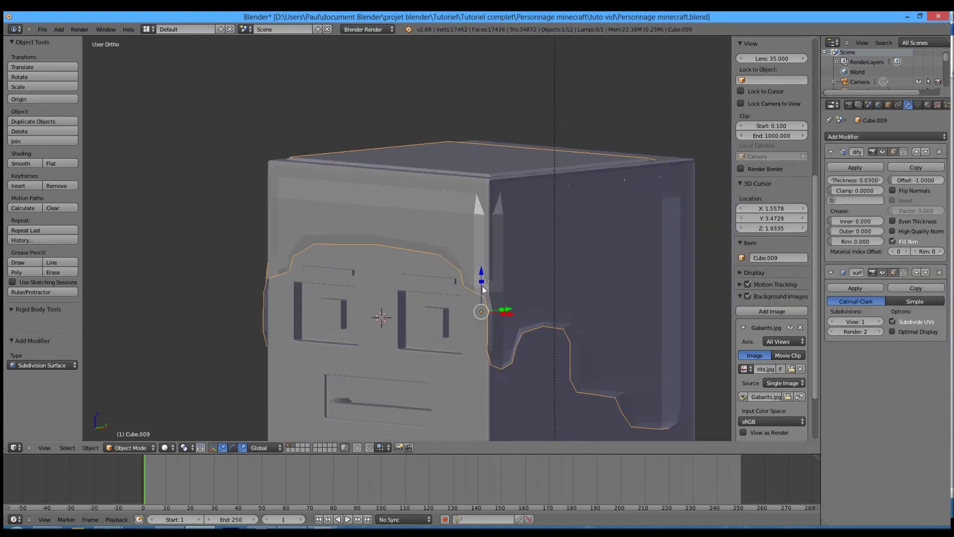
pyautogui.press('KP_1')
pyautogui.click(878, 321)
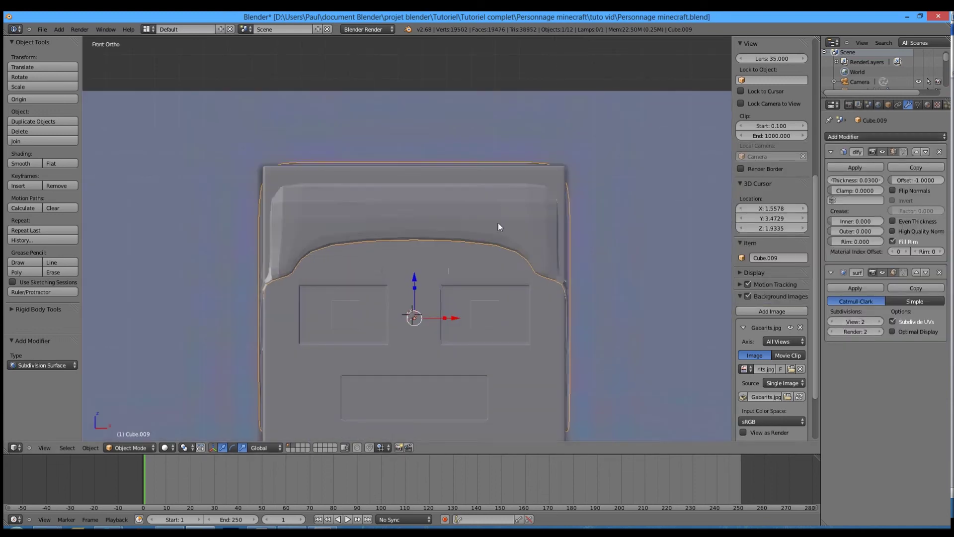
pyautogui.press('z')
pyautogui.press('Tab')
pyautogui.scroll(2, 309, 174)
pyautogui.press('a')
pyautogui.hotkey('ctrl', 'r')
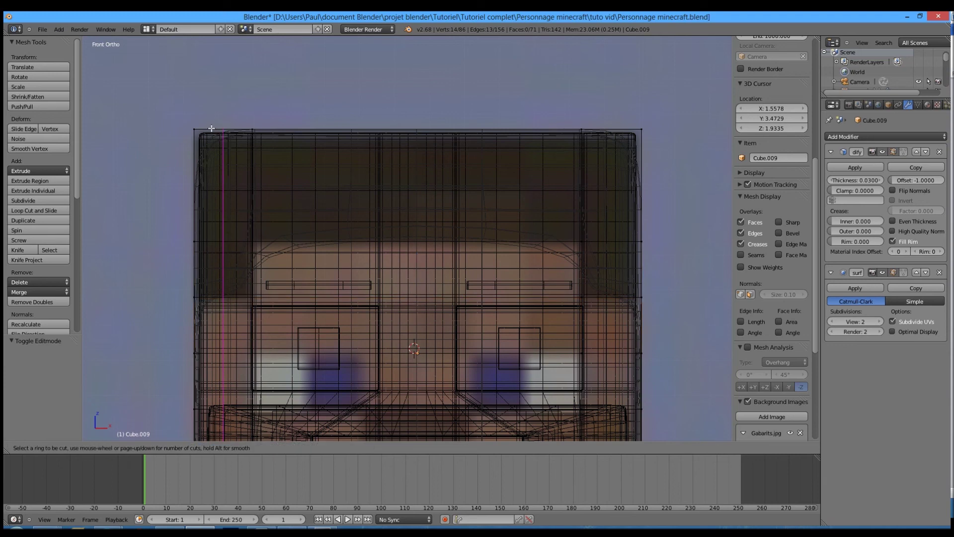
pyautogui.rightClick(227, 129)
pyautogui.press('z')
pyautogui.moveTo(545, 188); pyautogui.dragTo(527, 189, button='middle')
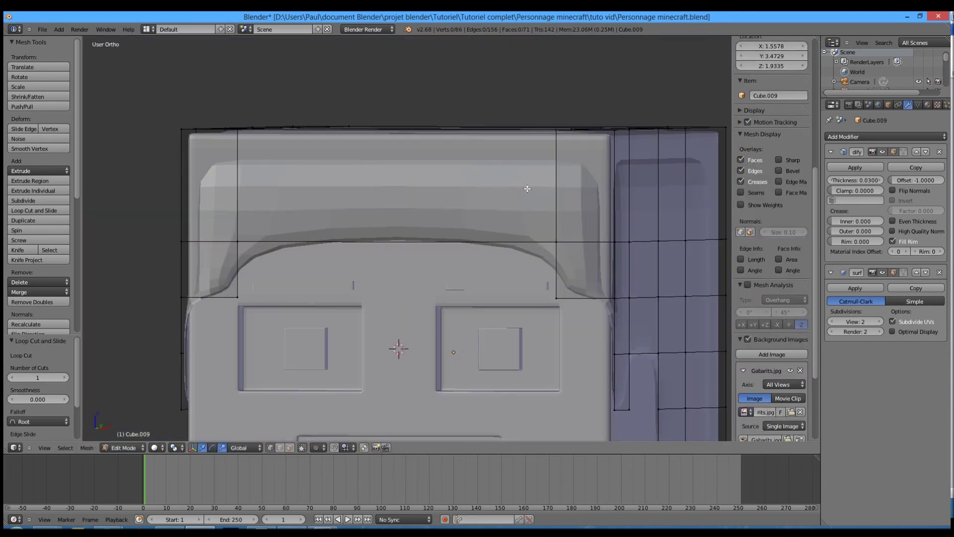
pyautogui.press('KP_1')
pyautogui.keyDown('shift'); pyautogui.moveTo(558, 188); pyautogui.dragTo(405, 182, button='middle'); pyautogui.keyUp('shift')
pyautogui.hotkey('ctrl', 'r')
pyautogui.click(322, 124)
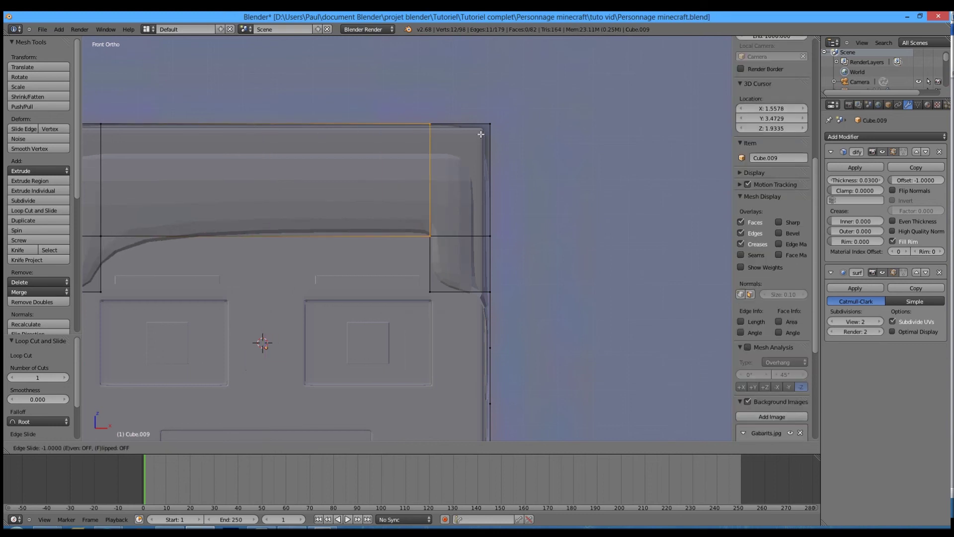
pyautogui.rightClick(472, 134)
pyautogui.hotkey('ctrl', 'z')
# Step: Add two vertical loop cuts through the fringe between the side locks and scale them apart along X to just inside its borders
pyautogui.hotkey('ctrl', 'r')
pyautogui.scroll(1, 303, 152)
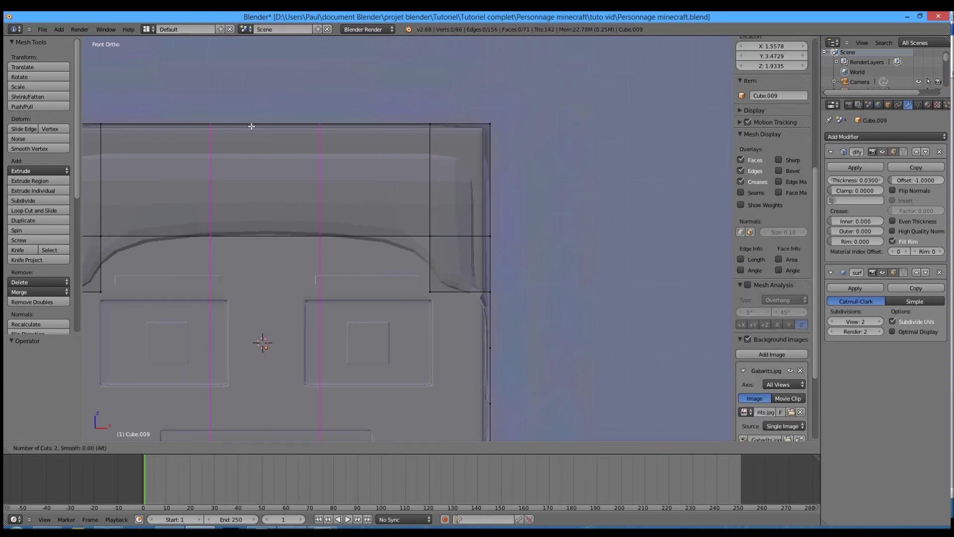
pyautogui.click(251, 126)
pyautogui.rightClick(253, 126)
pyautogui.press('s')
pyautogui.press('x')
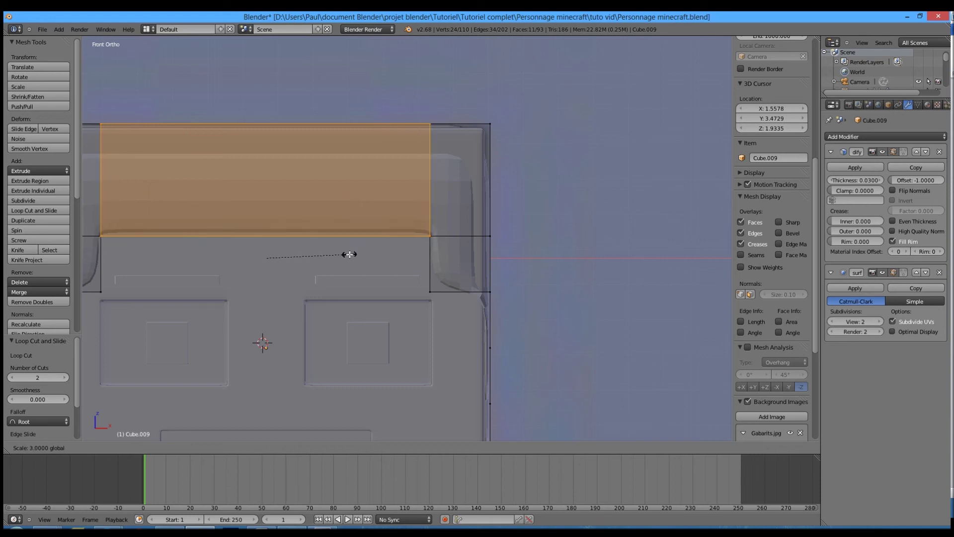
pyautogui.click(348, 256)
# Step: Add two vertical loop cuts through the side lock on the +X side and scale them apart along X to just inside its borders
pyautogui.hotkey('ctrl', 'r')
pyautogui.scroll(1, 465, 122)
pyautogui.click(465, 122)
pyautogui.rightClick(465, 124)
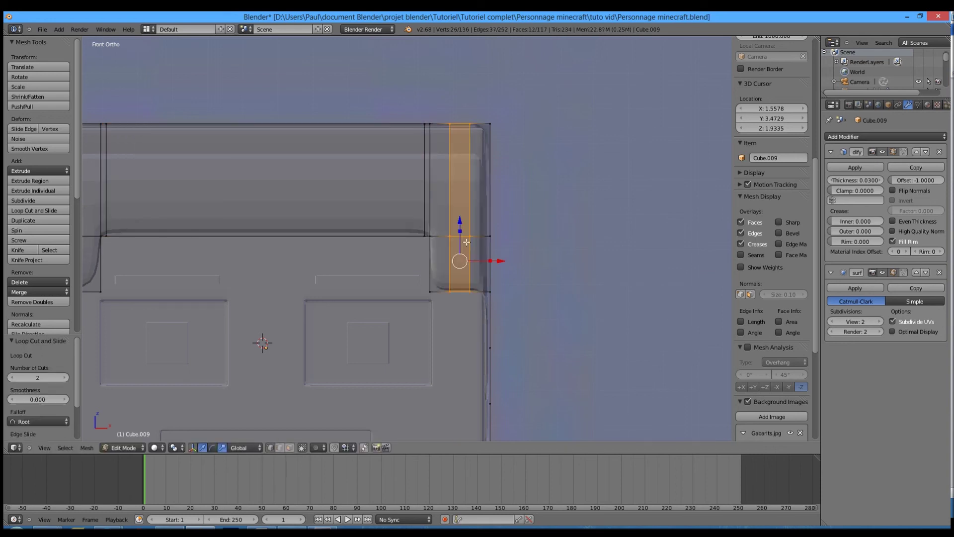
pyautogui.press('s')
pyautogui.press('x')
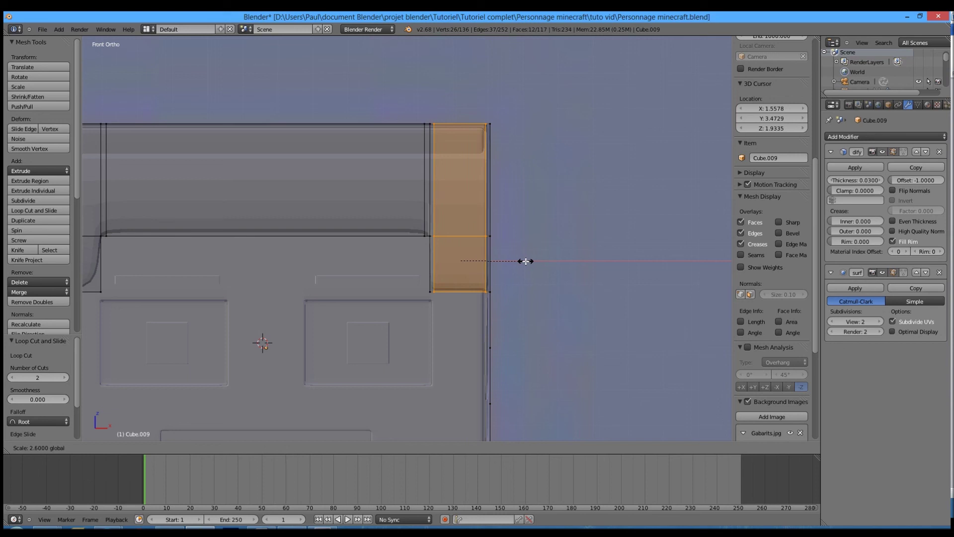
pyautogui.click(530, 261)
# Step: Add two vertical loop cuts through the side lock on the -X side and scale them apart along X by 2.7
pyautogui.keyDown('shift'); pyautogui.moveTo(241, 205); pyautogui.dragTo(535, 227, button='middle'); pyautogui.keyUp('shift')
pyautogui.hotkey('ctrl', 'r')
pyautogui.scroll(1, 368, 154)
pyautogui.click(369, 153)
pyautogui.rightClick(369, 153)
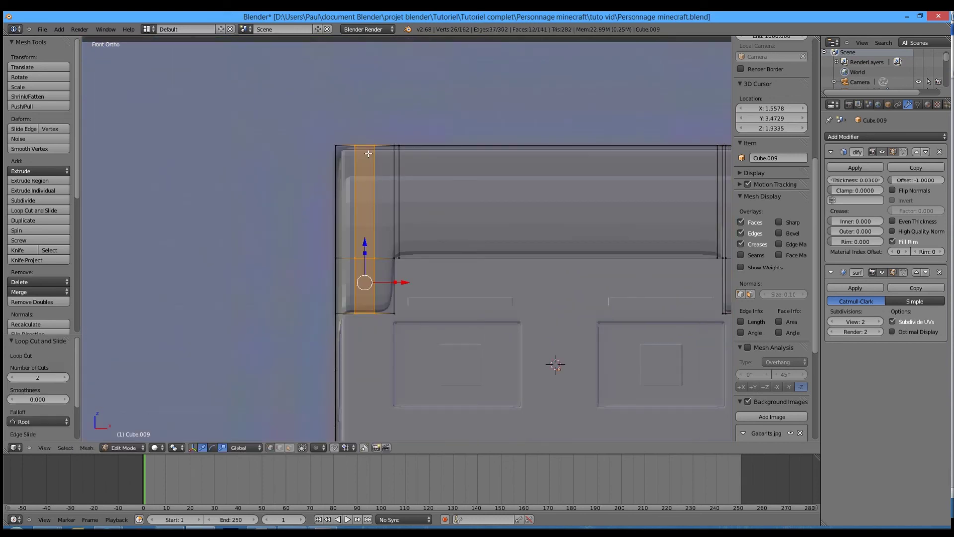
pyautogui.press('s')
pyautogui.press('x')
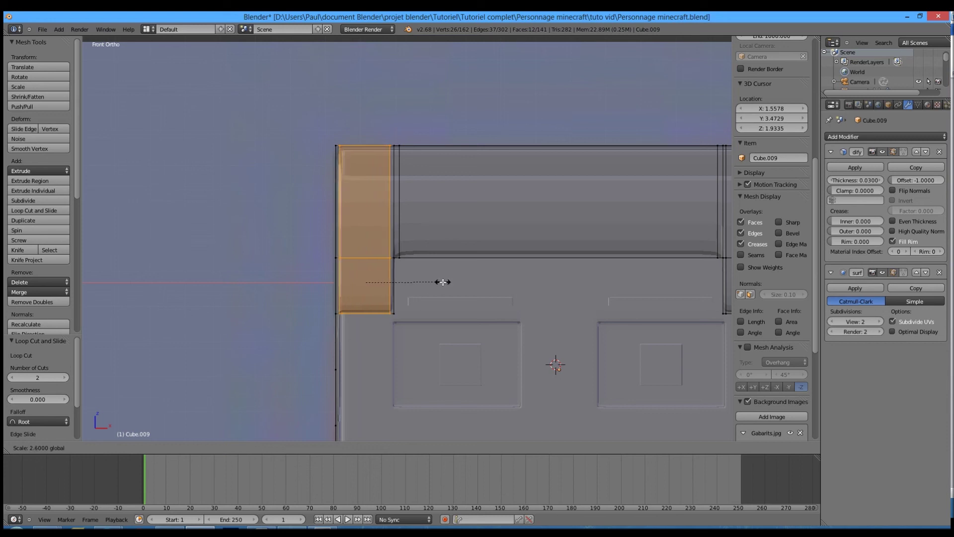
pyautogui.click(444, 282)
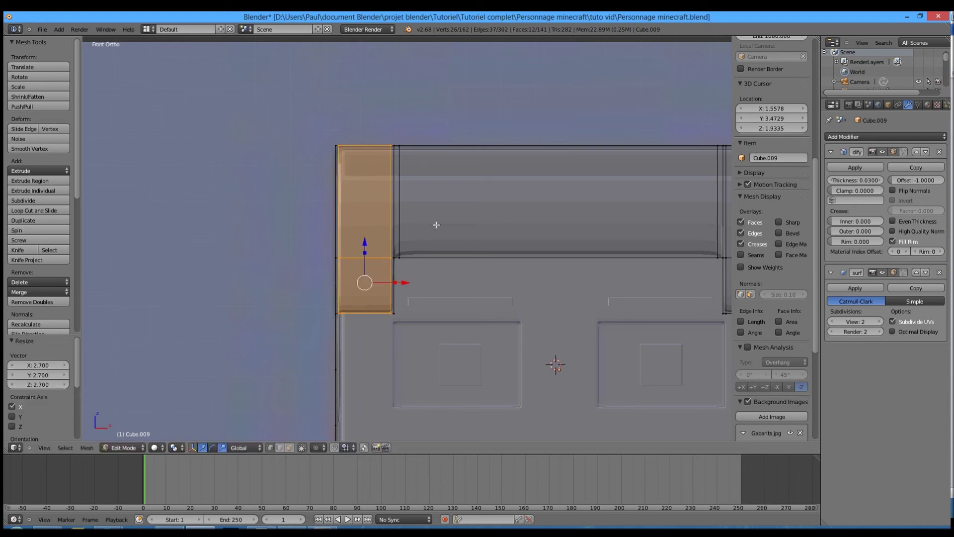
# Step: Add two horizontal loop cuts around the shell's upper band above the fringe line and scale them apart along Z by 2.8
pyautogui.hotkey('ctrl', 'r')
pyautogui.click(394, 200)
pyautogui.rightClick(394, 200)
pyautogui.press('s')
pyautogui.press('z')
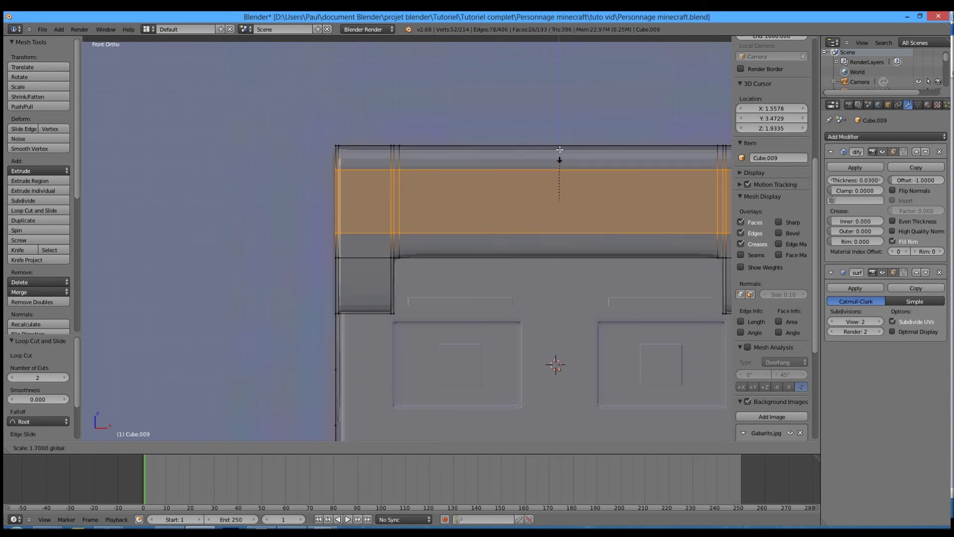
pyautogui.click(562, 126)
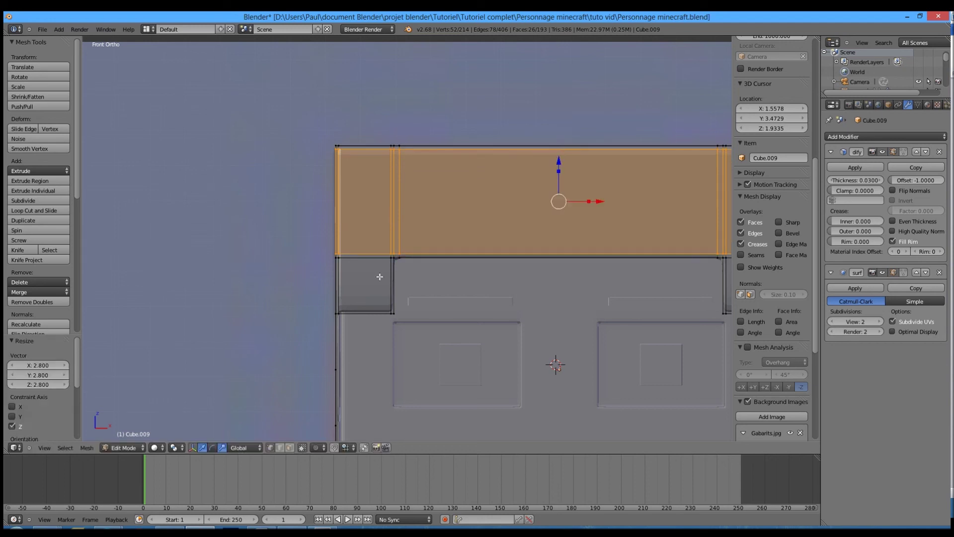
# Step: Add two horizontal loop cuts around the shell through the lower ends of the side locks and scale them apart along Z by 2.8
pyautogui.hotkey('ctrl', 'r')
pyautogui.click(388, 273)
pyautogui.rightClick(388, 273)
pyautogui.click(560, 248)
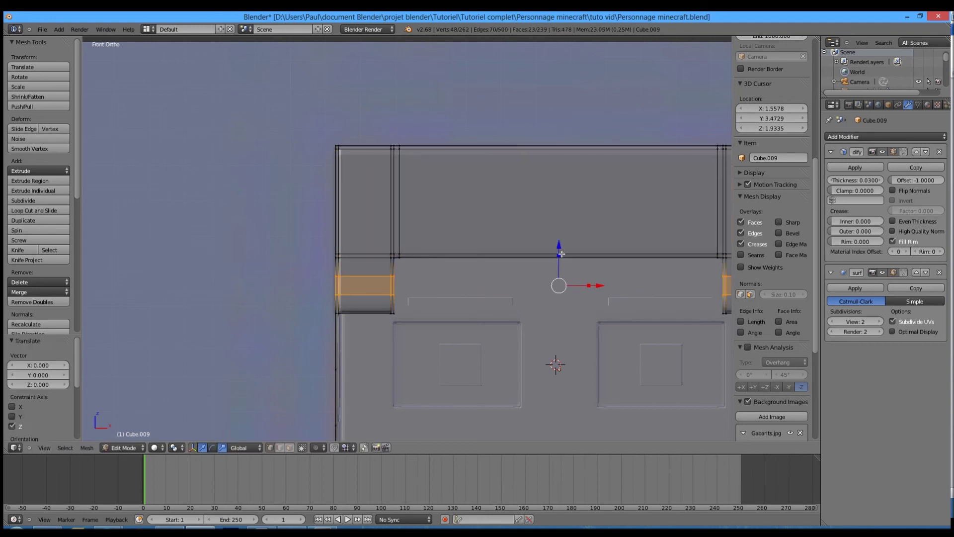
pyautogui.press('s')
pyautogui.press('z')
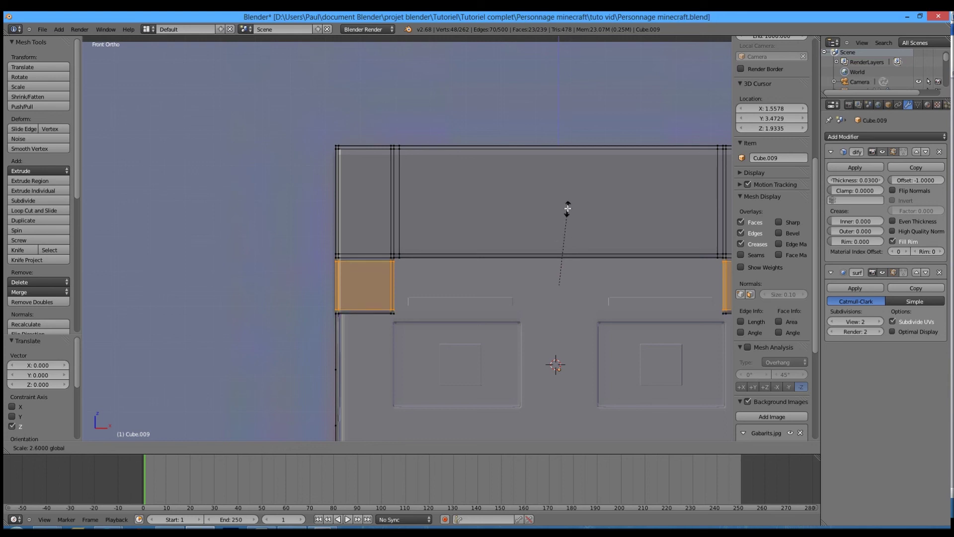
pyautogui.click(569, 202)
# Step: From the right view, add a horizontal loop cut to the lowest section of the front side strip and slide it down to its bottom edge
pyautogui.scroll(-3, 543, 257)
pyautogui.press('KP_3')
pyautogui.press('z')
pyautogui.press('z')
pyautogui.rightClick(403, 328)
pyautogui.press('g')
pyautogui.press('g')
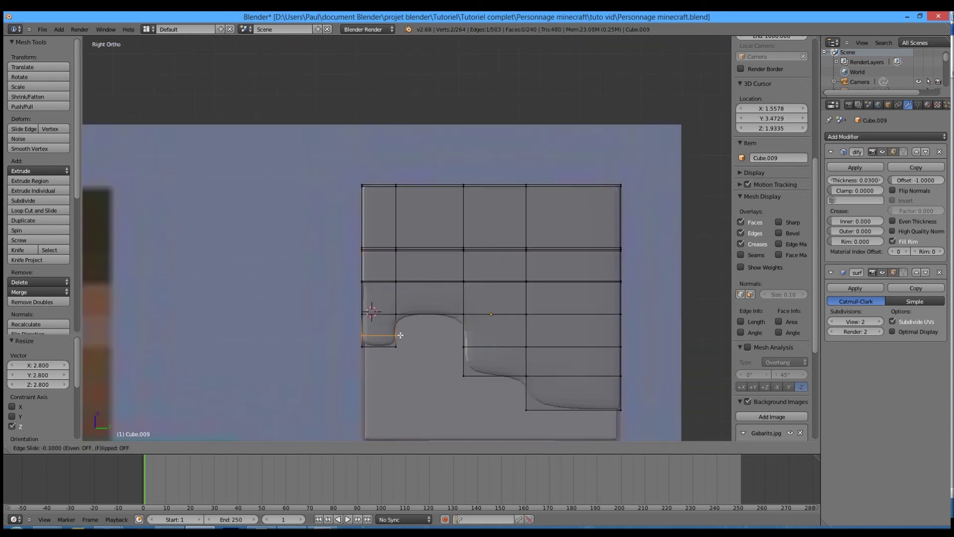
pyautogui.click(399, 343)
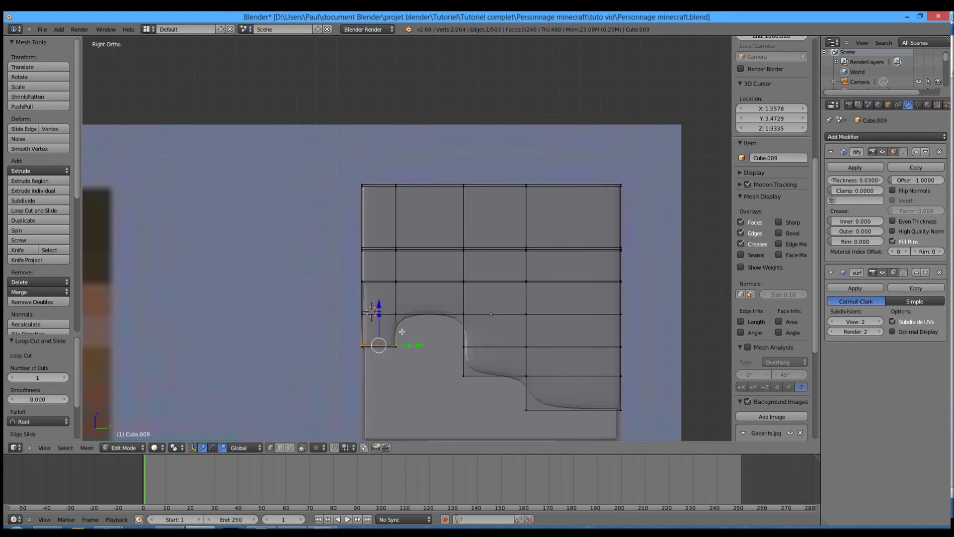
pyautogui.press('ctrl+KP_3')
pyautogui.press('e')
pyautogui.click(454, 330)
pyautogui.moveTo(438, 287); pyautogui.dragTo(435, 303)
pyautogui.rightClick(435, 304)
pyautogui.press('KP_Decimal')
pyautogui.moveTo(409, 197); pyautogui.dragTo(403, 316)
pyautogui.rightClick(400, 320)
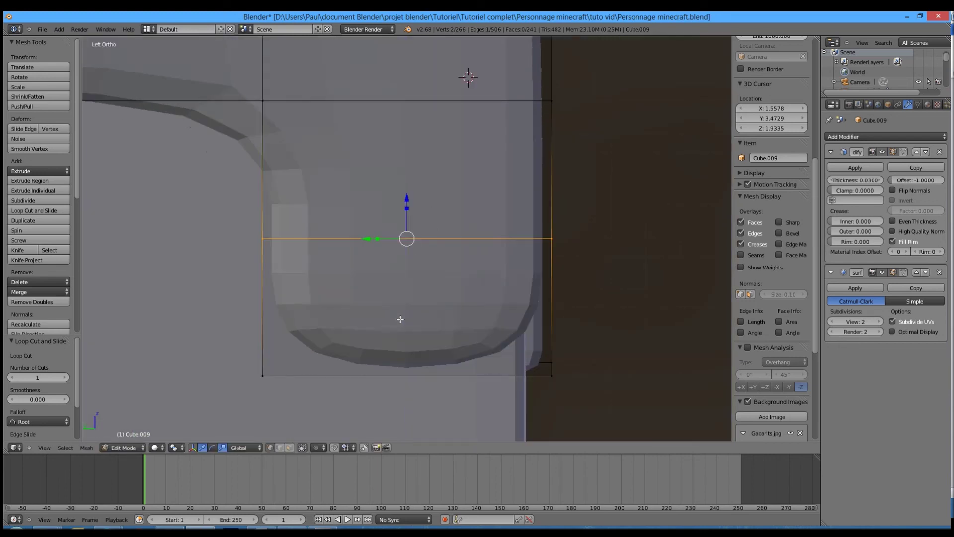
pyautogui.hotkey('ctrl', 'z')
pyautogui.hotkey('ctrl', 'r')
pyautogui.click(547, 234)
pyautogui.rightClick(546, 235)
pyautogui.hotkey('ctrl', 'z')
# Step: From the left view, loop cut the lowest section of the front side strip and slide the cut down to its bottom edge
pyautogui.hotkey('ctrl', 'r')
pyautogui.click(549, 236)
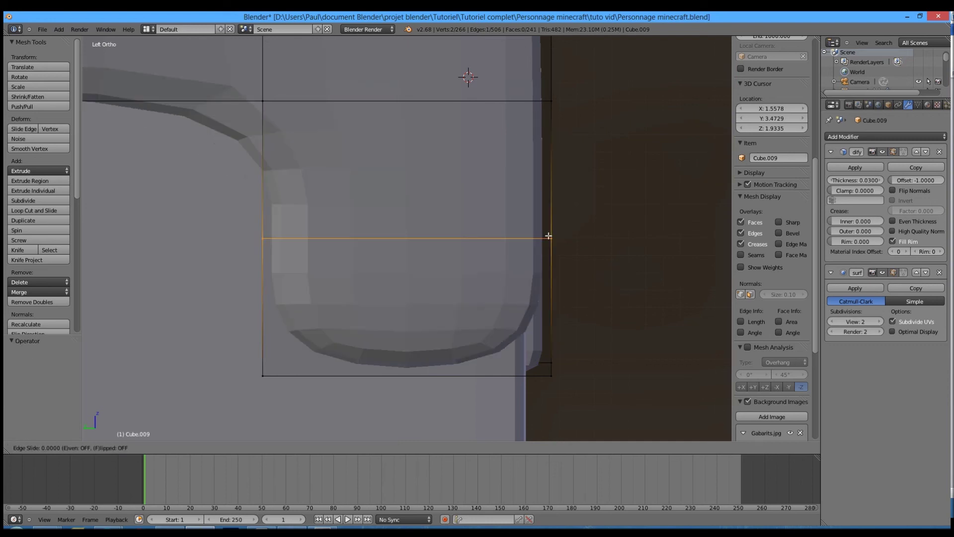
pyautogui.click(558, 358)
pyautogui.press('ctrl+KP_3')
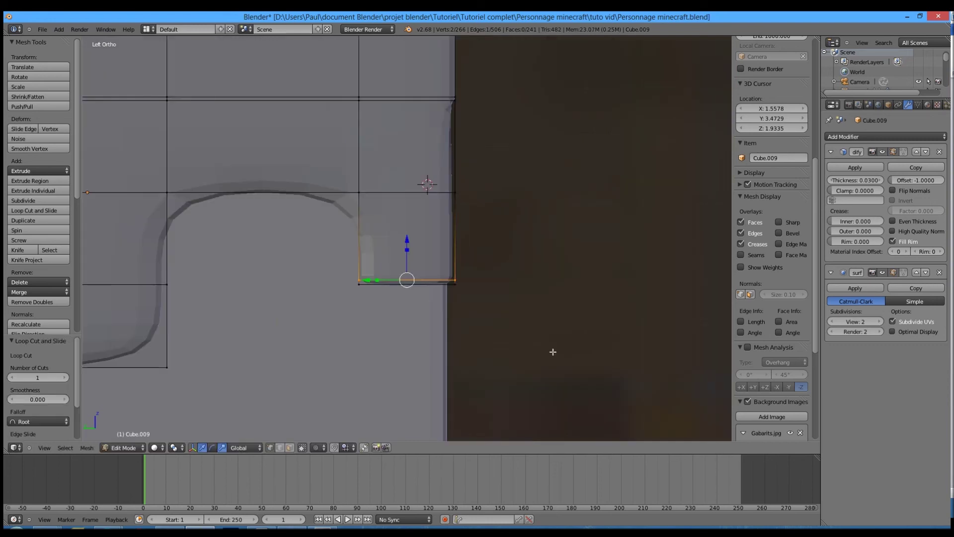
# Step: From the right view, add two vertical loop cuts to the shell's front side strip and scale them apart along Y by 2.8
pyautogui.scroll(-4, 452, 187)
pyautogui.hotkey('ctrl', 'r')
pyautogui.click(419, 45)
pyautogui.scroll(3, 442, 133)
pyautogui.moveTo(442, 133); pyautogui.dragTo(466, 185, button='middle')
pyautogui.press('KP_3')
pyautogui.keyDown('shift'); pyautogui.moveTo(430, 138); pyautogui.dragTo(446, 243, button='middle'); pyautogui.keyUp('shift')
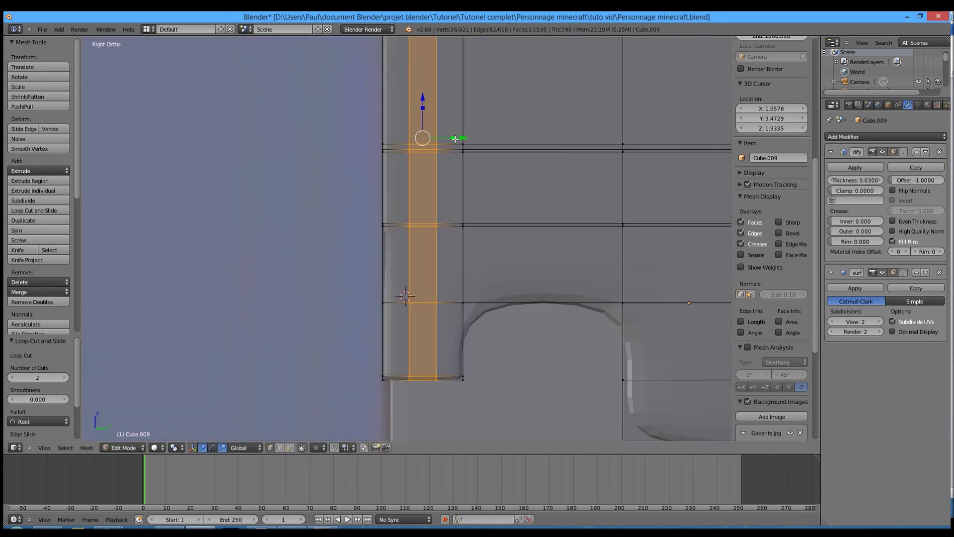
pyautogui.press('s')
pyautogui.press('y')
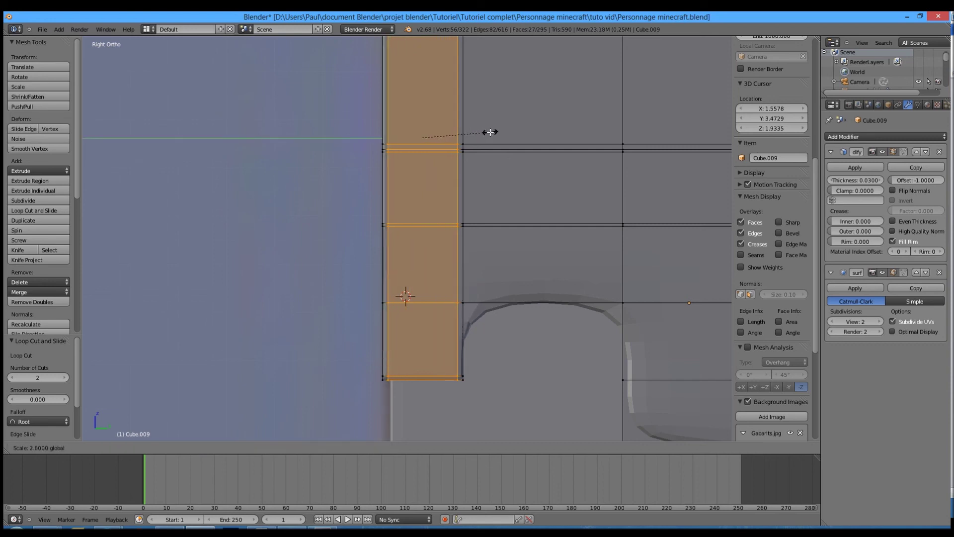
pyautogui.click(494, 133)
pyautogui.keyDown('shift'); pyautogui.moveTo(566, 298); pyautogui.dragTo(442, 328, button='middle'); pyautogui.keyUp('shift')
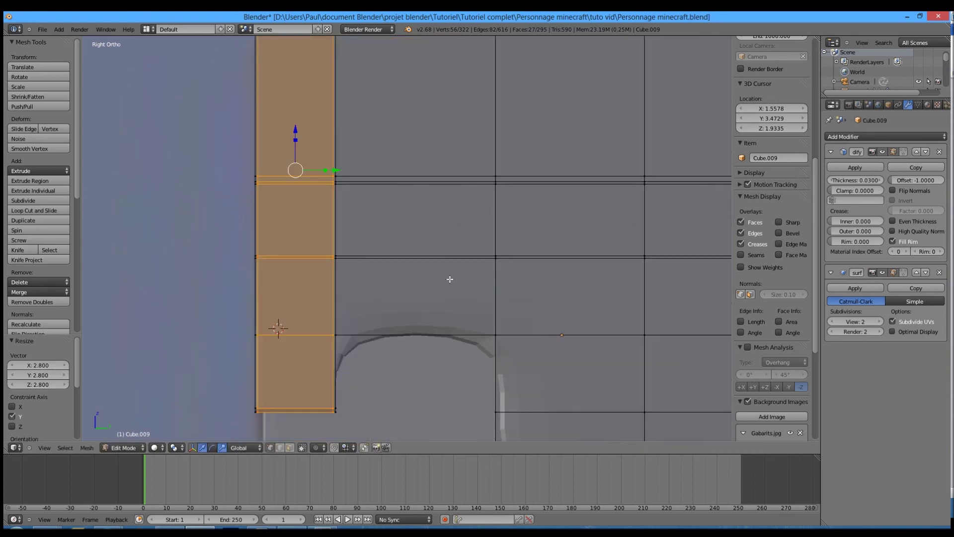
pyautogui.press('a')
pyautogui.hotkey('ctrl', 'r')
pyautogui.click(435, 266)
pyautogui.click(435, 266)
pyautogui.hotkey('ctrl', 'z')
# Step: Add two vertical loop cuts to the short side strip behind the front one and scale them apart along Y by 2.9
pyautogui.hotkey('ctrl', 'r')
pyautogui.scroll(1, 433, 256)
pyautogui.doubleClick(433, 255)
pyautogui.press('s')
pyautogui.press('y')
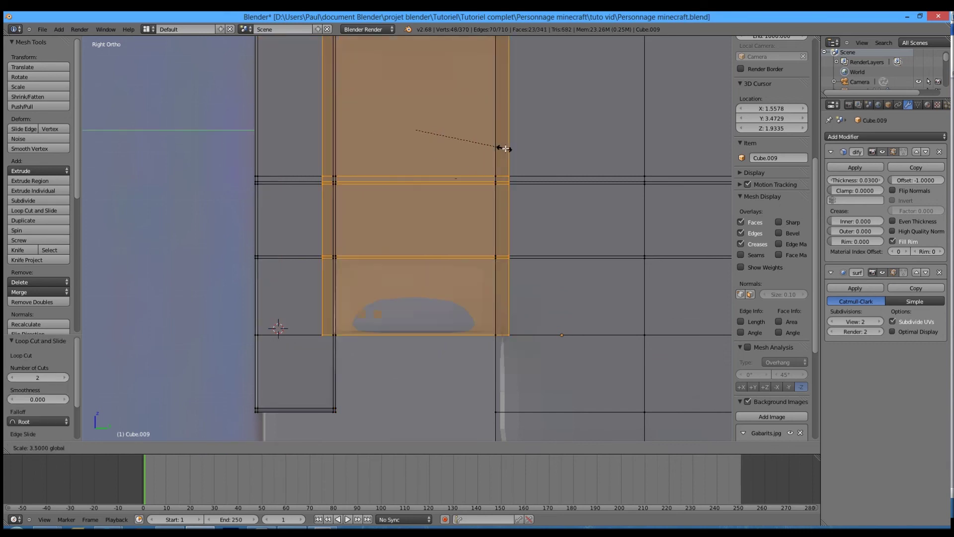
pyautogui.click(490, 149)
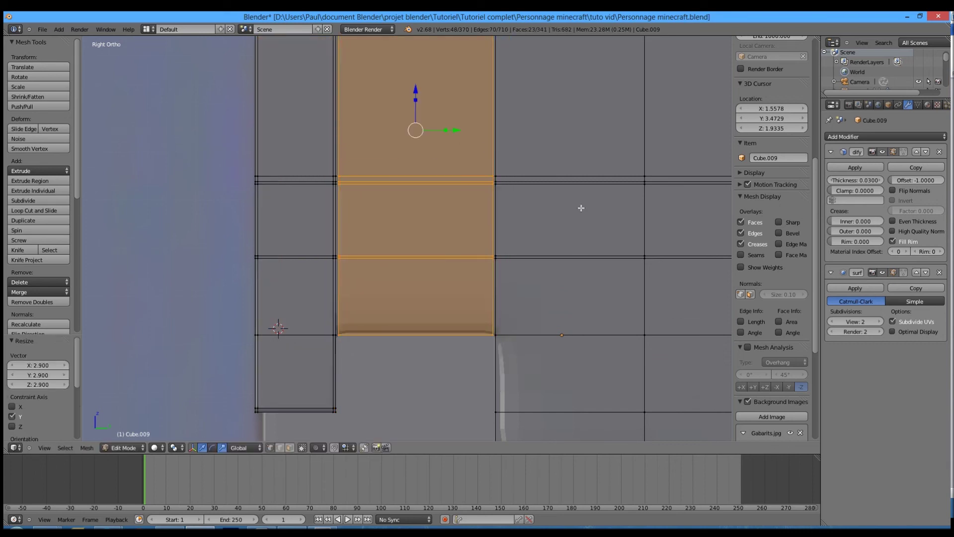
# Step: Add two vertical loop cuts to the third side strip from the front and scale them apart along Y by 2.9
pyautogui.press('a')
pyautogui.click(571, 175)
pyautogui.hotkey('ctrl', 'r')
pyautogui.doubleClick(572, 179)
pyautogui.press('s')
pyautogui.press('y')
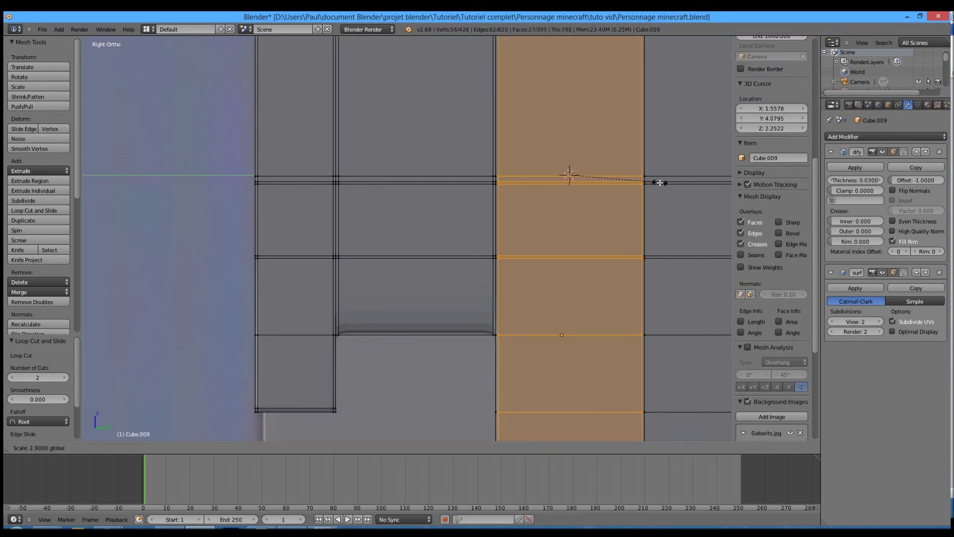
pyautogui.click(660, 183)
# Step: Add two vertical loop cuts to the rearmost side strip and scale them apart along Y by 2.9
pyautogui.keyDown('shift'); pyautogui.moveTo(687, 303); pyautogui.dragTo(520, 267, button='middle'); pyautogui.keyUp('shift')
pyautogui.press('a')
pyautogui.hotkey('ctrl', 'r')
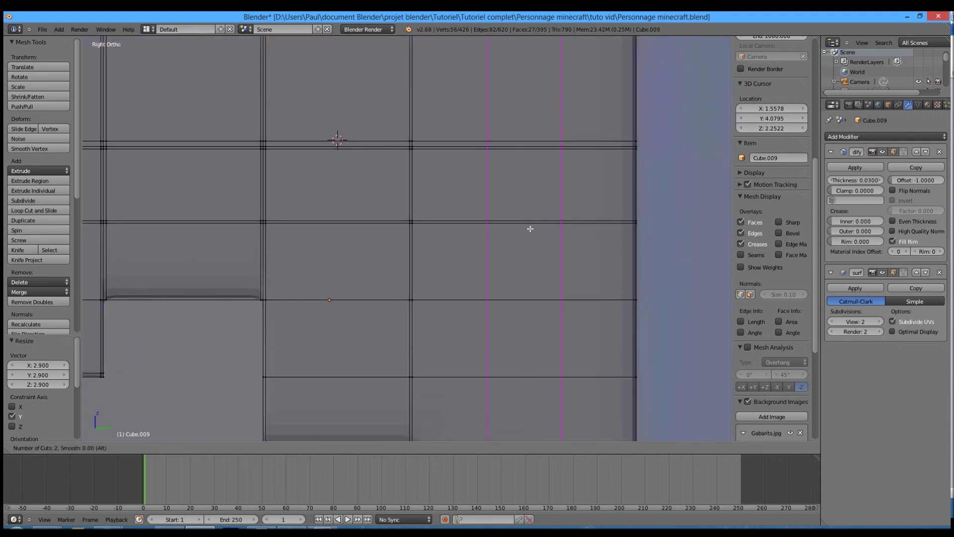
pyautogui.click(530, 229)
pyautogui.rightClick(551, 217)
pyautogui.press('s')
pyautogui.press('y')
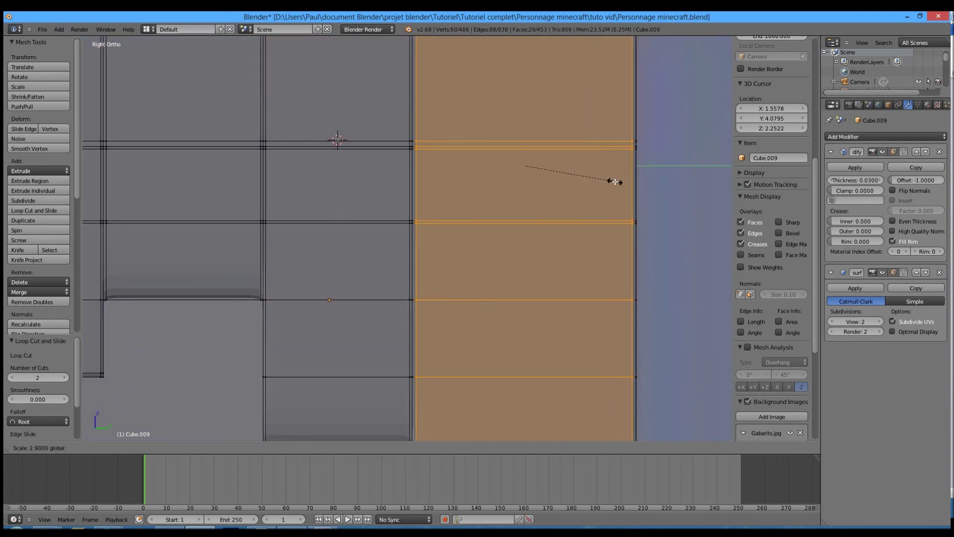
pyautogui.click(615, 182)
# Step: Add two horizontal loop cuts to the second-lowest row of the two rear side strips and scale them apart along Z by 2.7
pyautogui.scroll(-5, 481, 264)
pyautogui.press('a')
pyautogui.scroll(2, 537, 332)
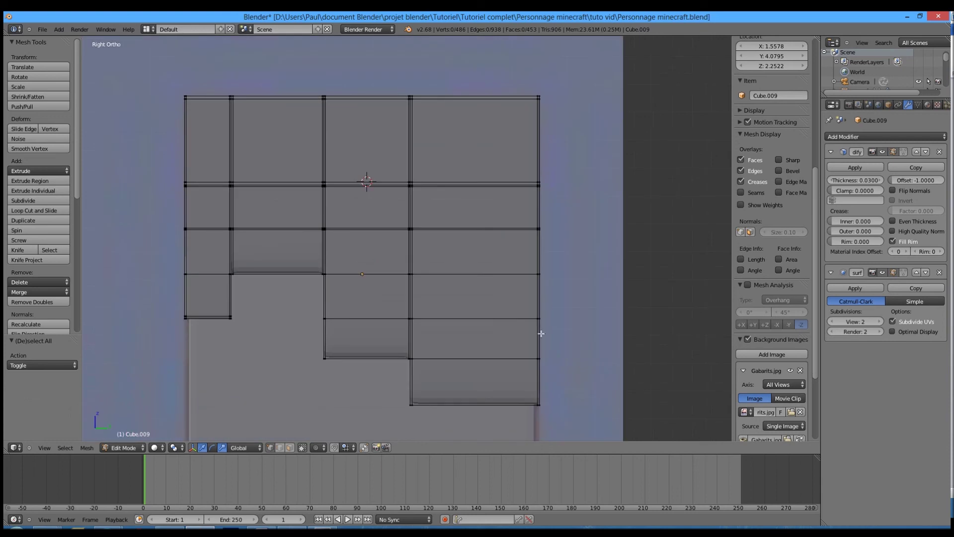
pyautogui.hotkey('ctrl', 'r')
pyautogui.click(465, 335)
pyautogui.rightClick(462, 312)
pyautogui.press('s')
pyautogui.press('z')
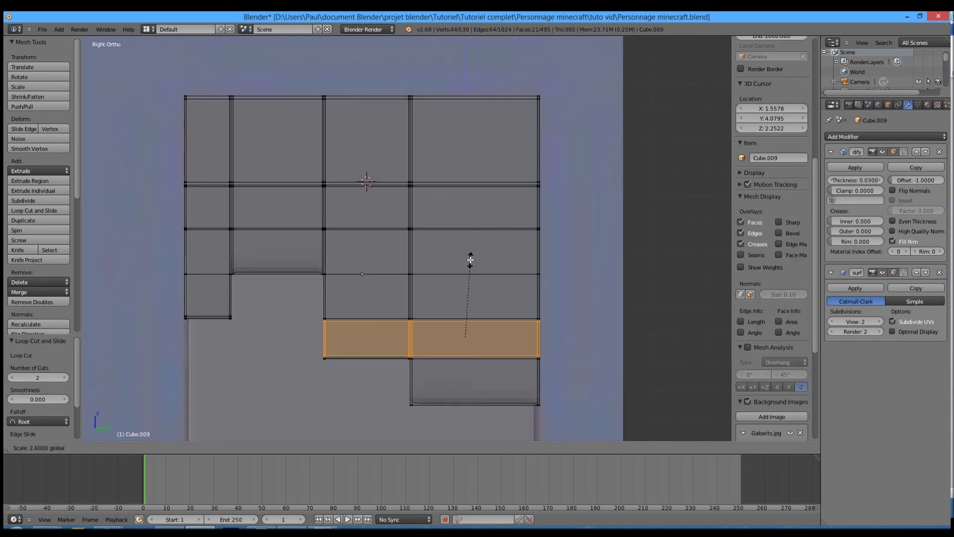
pyautogui.click(467, 260)
pyautogui.hotkey('ctrl', 'r')
pyautogui.click(544, 378)
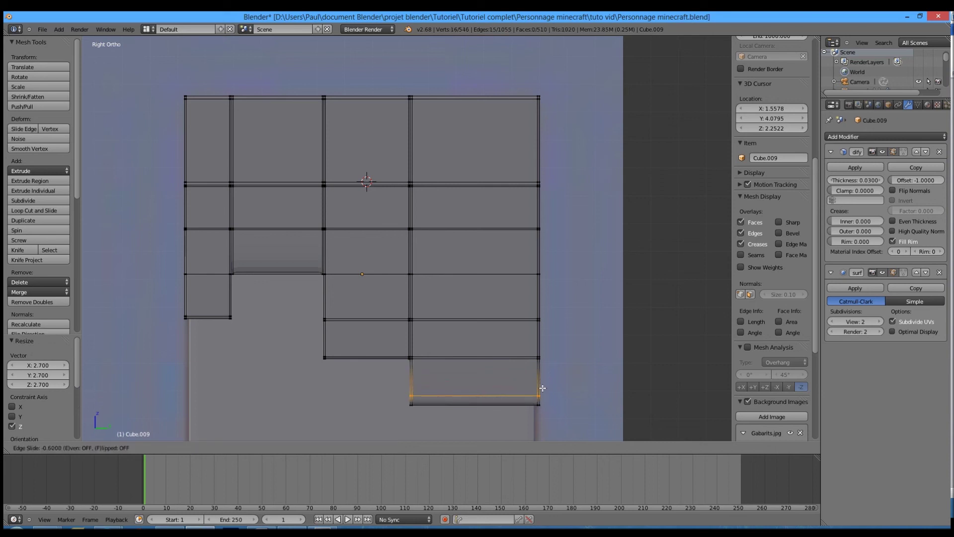
pyautogui.click(542, 389)
pyautogui.hotkey('ctrl', 'z')
# Step: Add two horizontal loop cuts to the lowest section of the rearmost side strip and scale them apart along Z by 2.7
pyautogui.hotkey('ctrl', 'r')
pyautogui.scroll(1, 541, 381)
pyautogui.click(527, 382)
pyautogui.rightClick(506, 382)
pyautogui.press('s')
pyautogui.press('z')
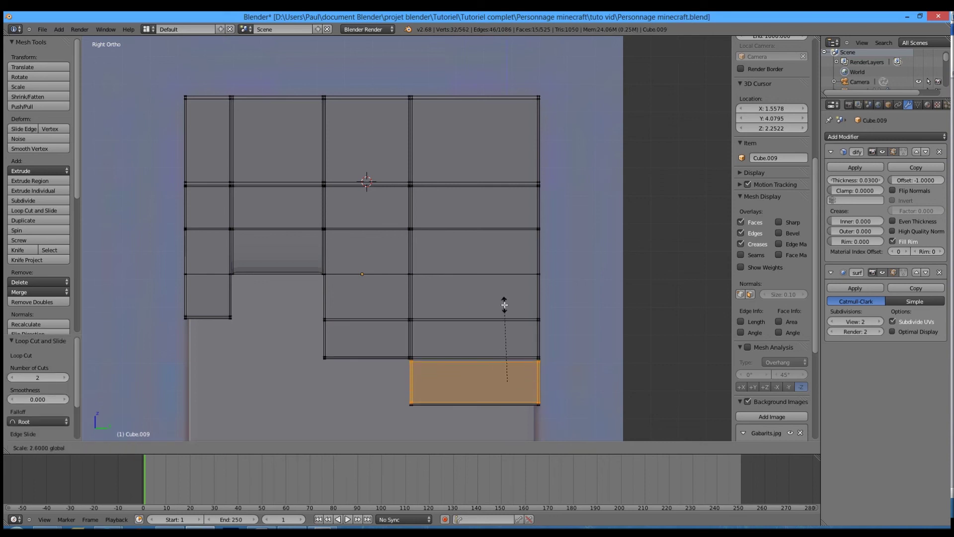
pyautogui.click(505, 302)
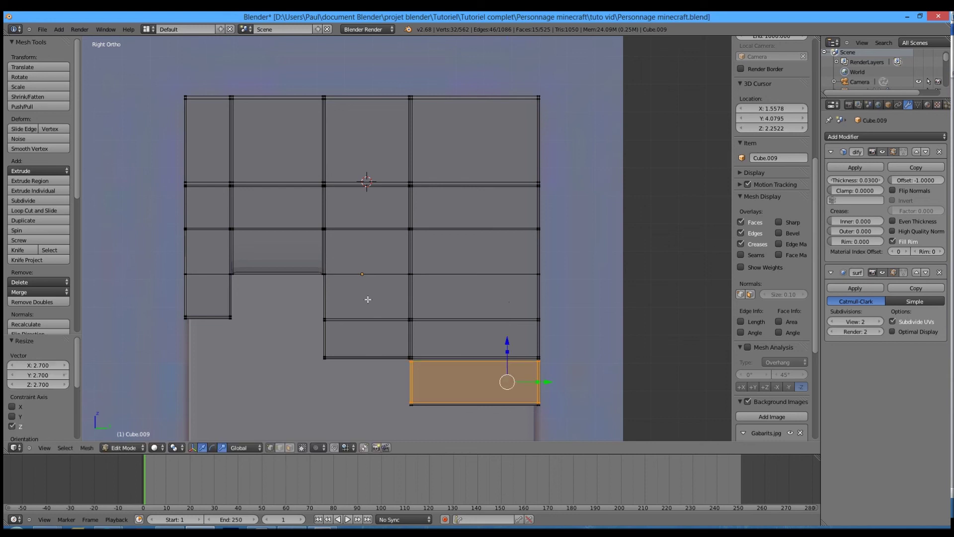
# Step: Add a horizontal loop cut around the shell's third row from the top and slide it down to the row's lower edge
pyautogui.scroll(1, 570, 261)
pyautogui.hotkey('ctrl', 'r')
pyautogui.click(564, 258)
pyautogui.click(556, 295)
# Step: Add two horizontal loop cuts to the fourth row of the two rear side strips and scale them apart along Z by 2.7
pyautogui.hotkey('ctrl', 'r')
pyautogui.scroll(1, 565, 307)
pyautogui.click(565, 307)
pyautogui.click(565, 306)
pyautogui.keyDown('ctrl'); pyautogui.moveTo(474, 275); pyautogui.dragTo(485, 224); pyautogui.keyUp('ctrl')
# Step: On both the right and left sides, loop cut the lowest section of the front side strip and slide the cut up to its top edge
pyautogui.hotkey('ctrl', 'r')
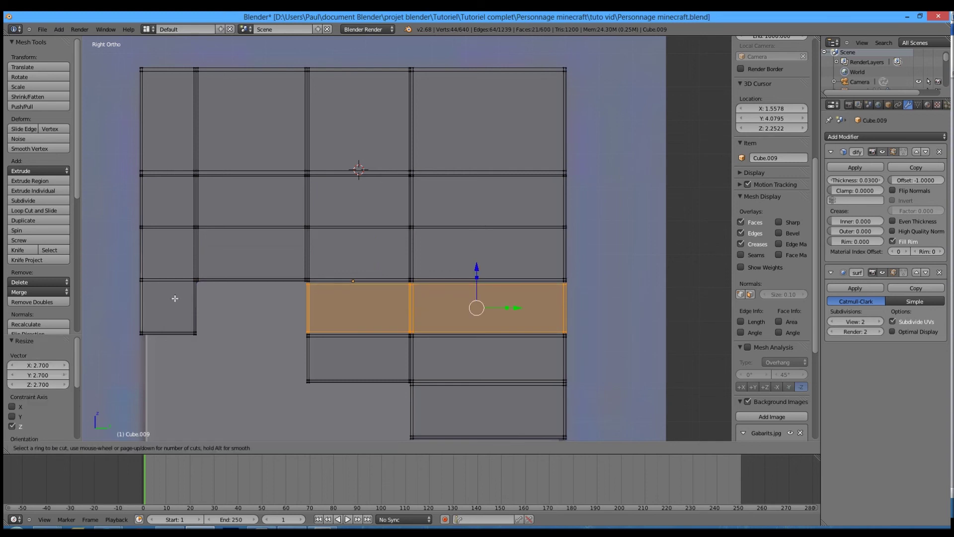
pyautogui.click(194, 299)
pyautogui.click(191, 276)
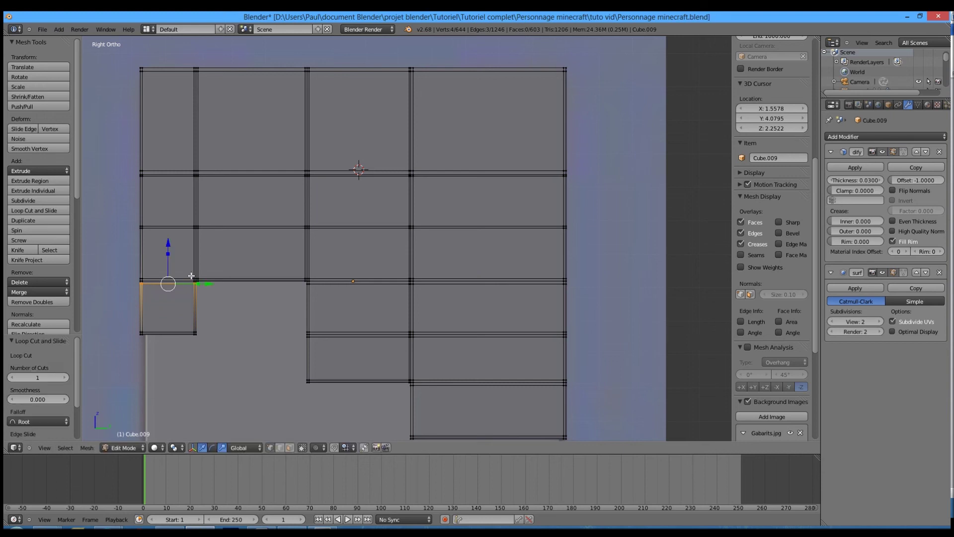
pyautogui.press('ctrl+KP_1')
pyautogui.press('ctrl+KP_3')
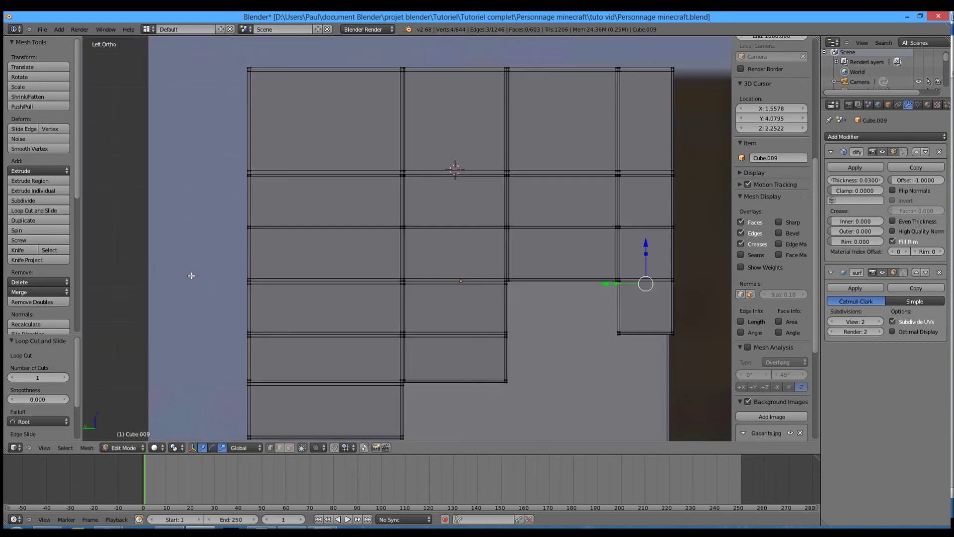
pyautogui.hotkey('ctrl', 'r')
pyautogui.click(676, 299)
pyautogui.click(681, 274)
# Step: Check the hair shell's side borders in Object Mode and try a loop cut from the front view in Edit Mode
pyautogui.scroll(-4, 414, 326)
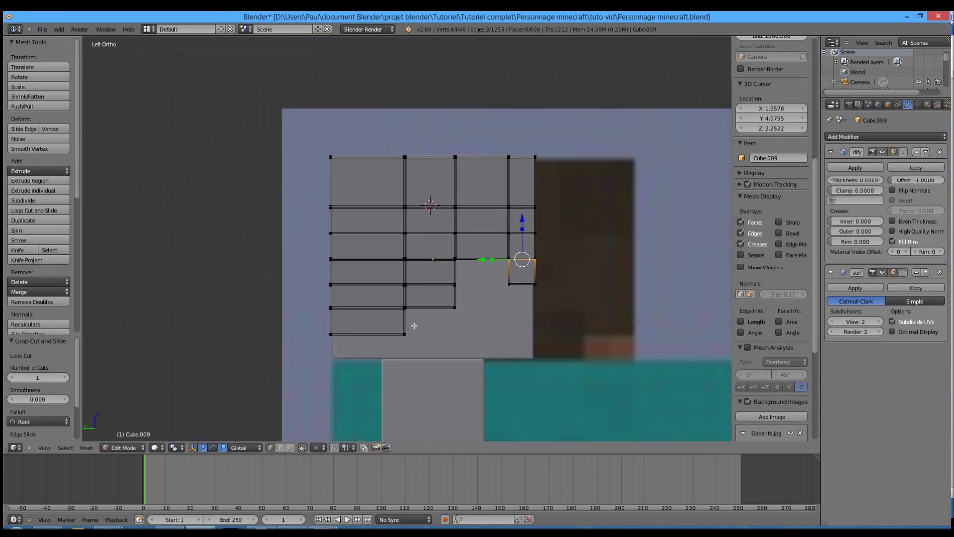
pyautogui.press('Tab')
pyautogui.moveTo(488, 297); pyautogui.dragTo(407, 288, button='middle')
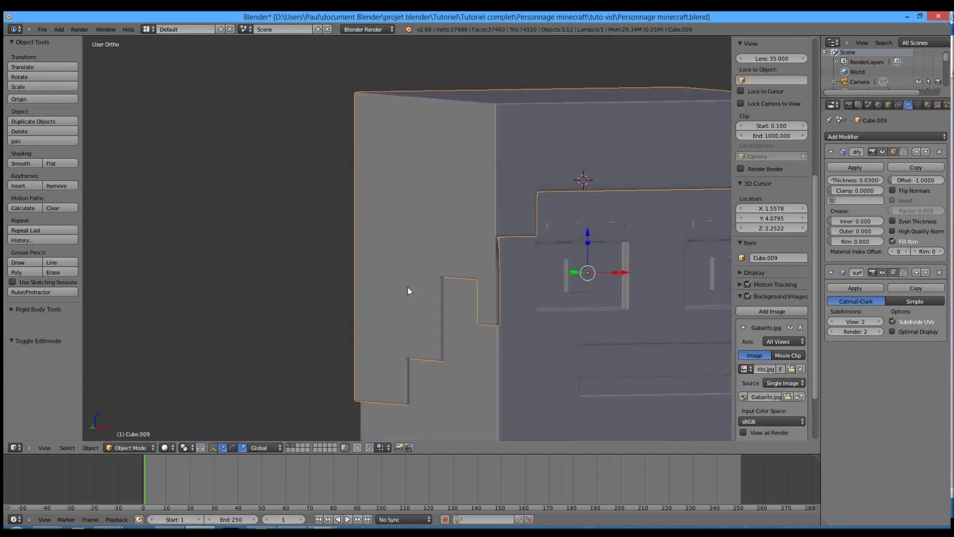
pyautogui.scroll(4, 434, 292)
pyautogui.press('Tab')
pyautogui.press('KP_1')
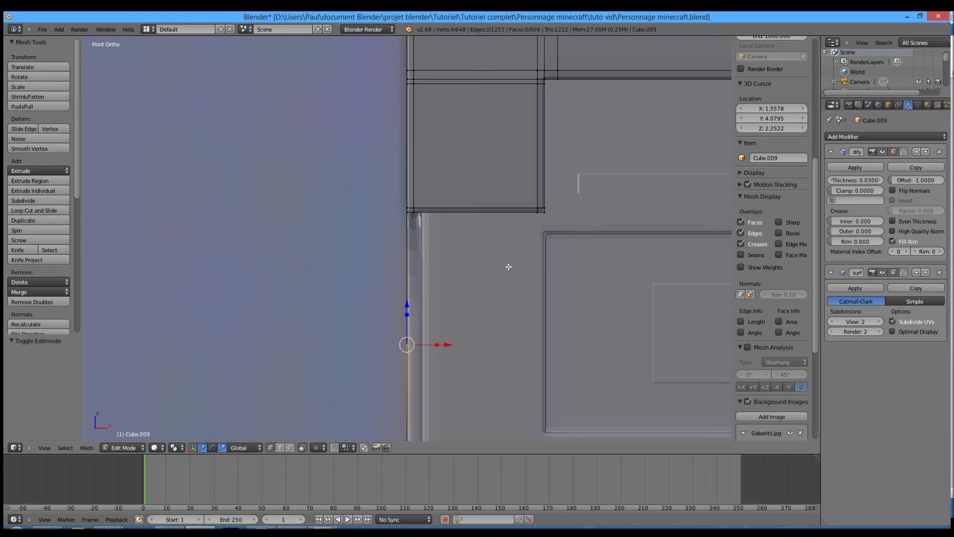
pyautogui.hotkey('ctrl', 'r')
pyautogui.rightClick(415, 265)
# Step: From the right view, add a horizontal loop cut around the shell's third row and slide it up to the row's upper edge
pyautogui.press('ctrl+KP_1')
pyautogui.press('KP_3')
pyautogui.scroll(-4, 148, 257)
pyautogui.keyDown('shift'); pyautogui.moveTo(149, 257); pyautogui.dragTo(467, 288, button='middle'); pyautogui.keyUp('shift')
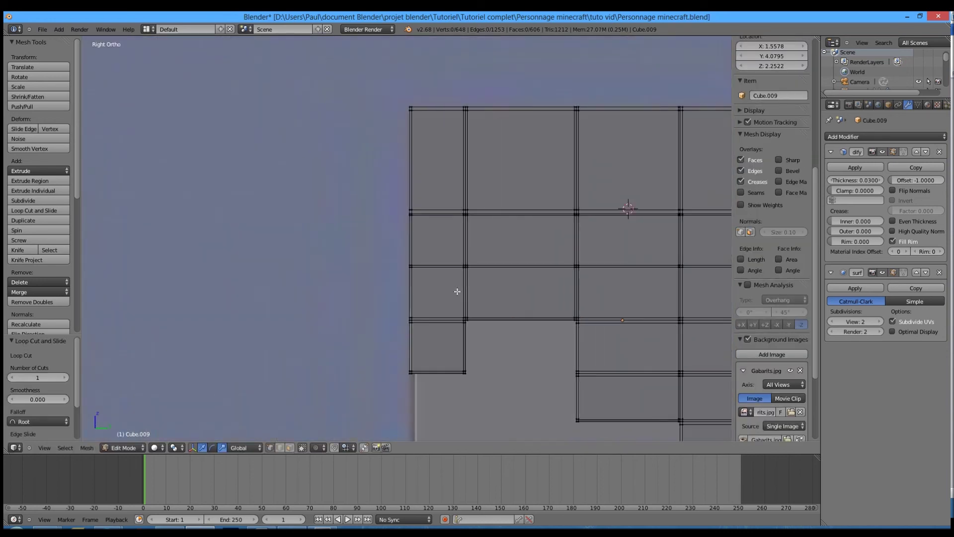
pyautogui.scroll(4, 445, 330)
pyautogui.hotkey('ctrl', 'r')
pyautogui.click(420, 337)
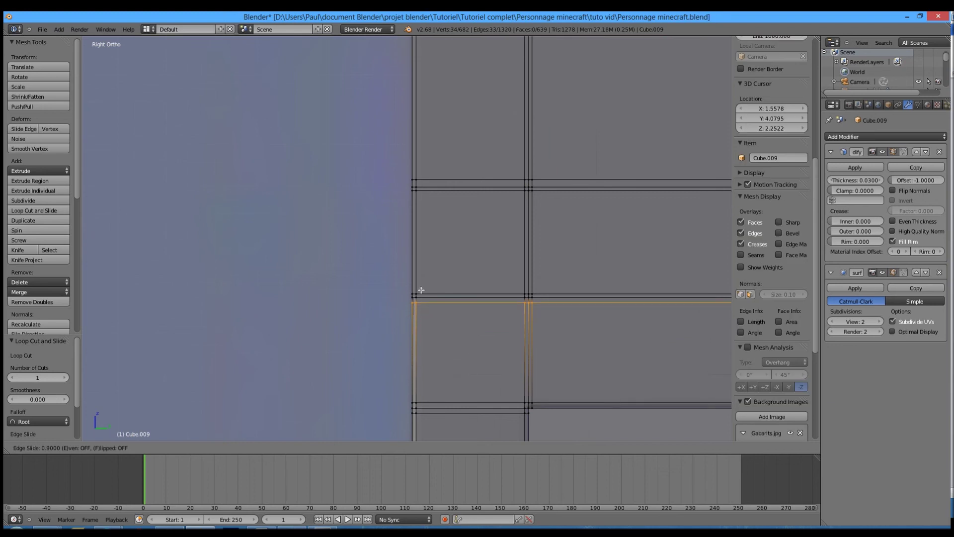
pyautogui.click(421, 289)
# Step: Return to Object Mode and examine the finished hair and the whole character, ending in the camera view
pyautogui.scroll(-3, 387, 329)
pyautogui.moveTo(387, 330); pyautogui.dragTo(477, 320, button='middle')
pyautogui.press('Tab')
pyautogui.scroll(-2, 452, 332)
pyautogui.scroll(-3, 369, 343)
pyautogui.moveTo(369, 342); pyautogui.dragTo(333, 340, button='middle')
pyautogui.scroll(-5, 333, 340)
pyautogui.press('KP_0')
pyautogui.scroll(5, 435, 402)
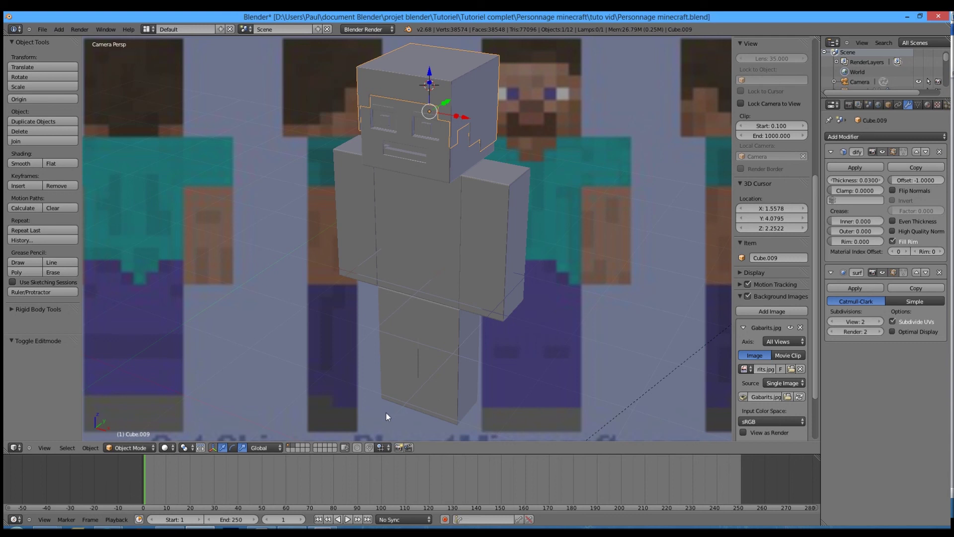
# Step: From the front view, place the 3D cursor at the character's feet, add a plane there and scale it by 5
pyautogui.press('KP_1')
pyautogui.scroll(3, 385, 412)
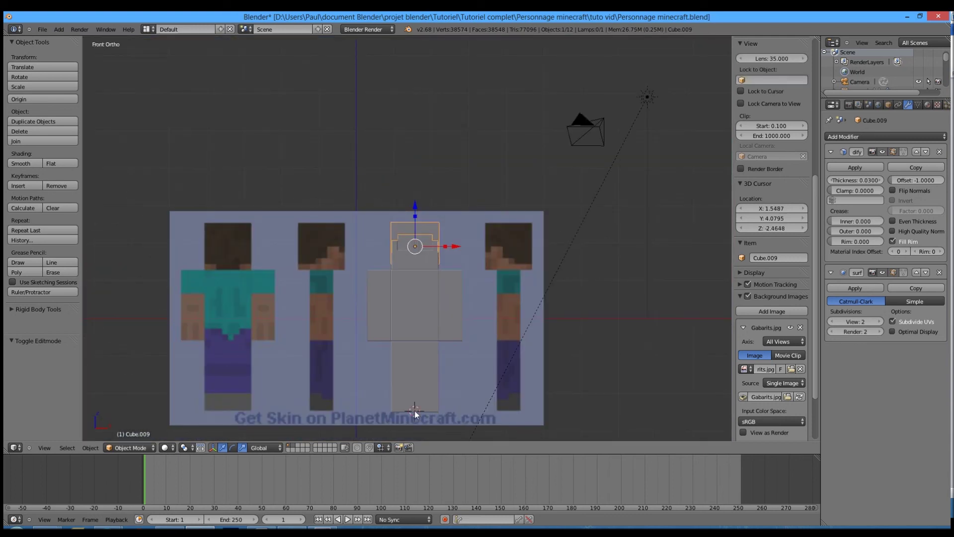
pyautogui.press('space')
pyautogui.write('add pla')
pyautogui.press('Return')
pyautogui.press('s')
pyautogui.press('5')
pyautogui.press('Return')
pyautogui.press('KP_7')
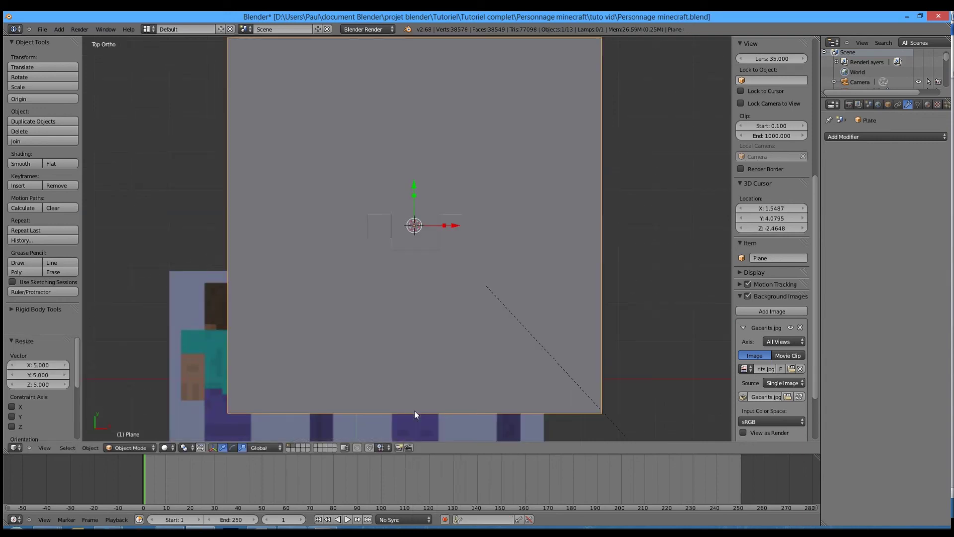
# Step: Render the scene from the camera view and save the project over the existing file
pyautogui.press('KP_0')
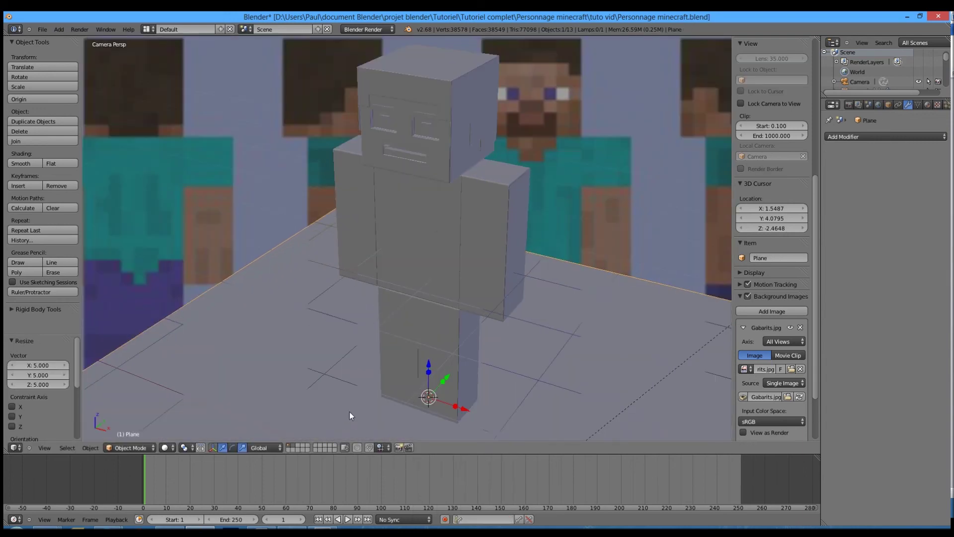
pyautogui.press('F12')
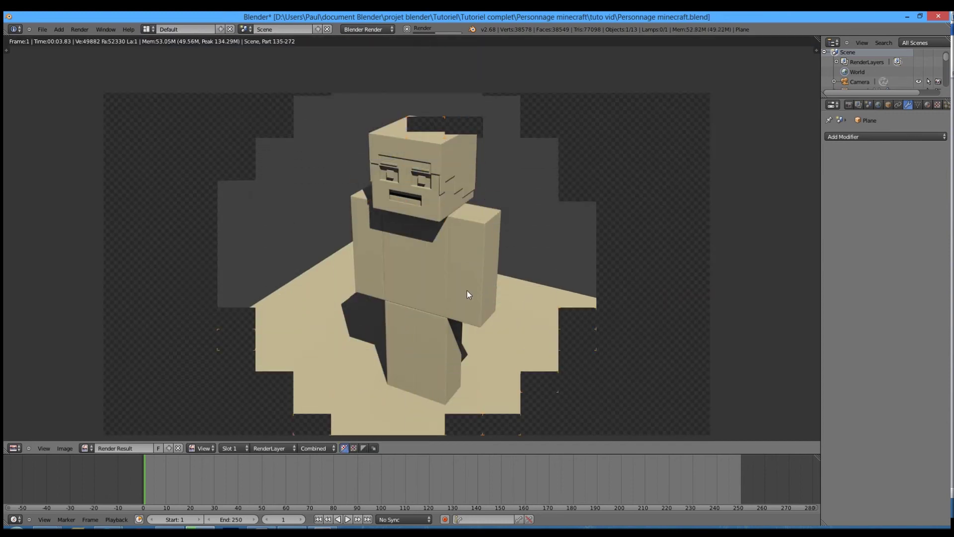
pyautogui.hotkey('ctrl', 's')
pyautogui.click(479, 302)
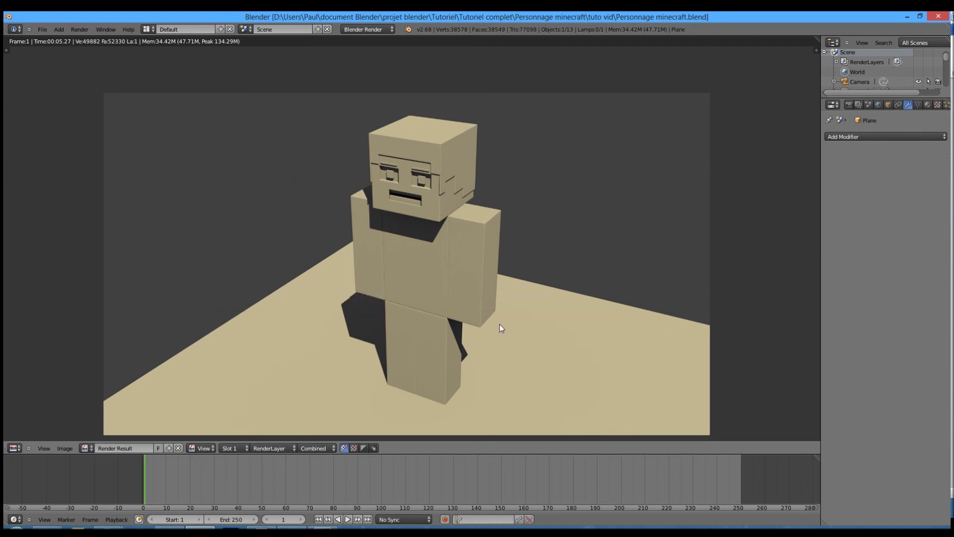